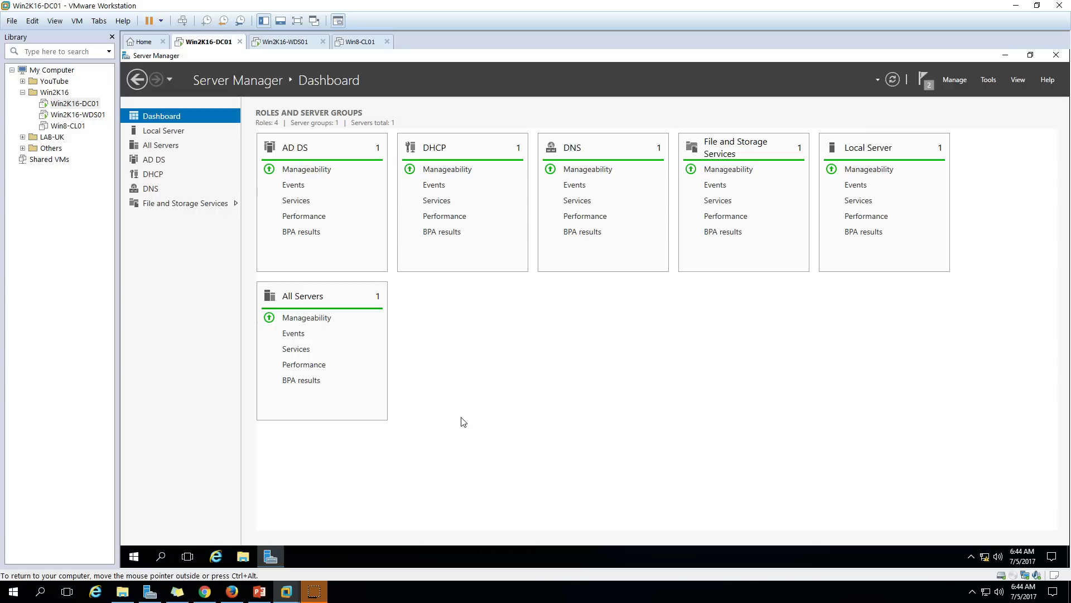
Check Win2K16-WDS01's Dashboard and Local Server details, then bring the demo environment slide back up.
left_click(259, 591)
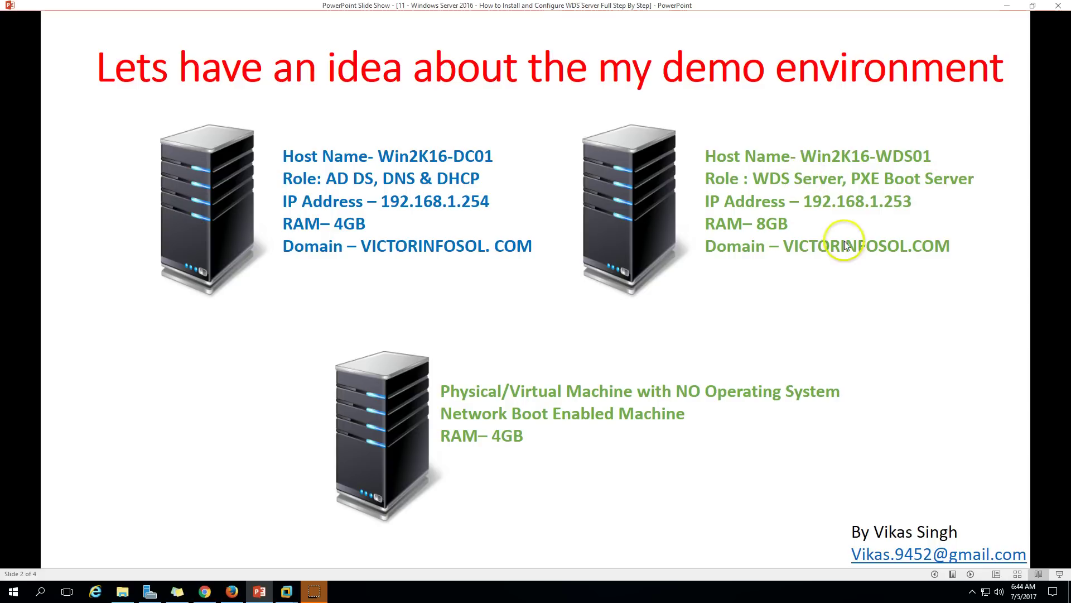
left_click(287, 591)
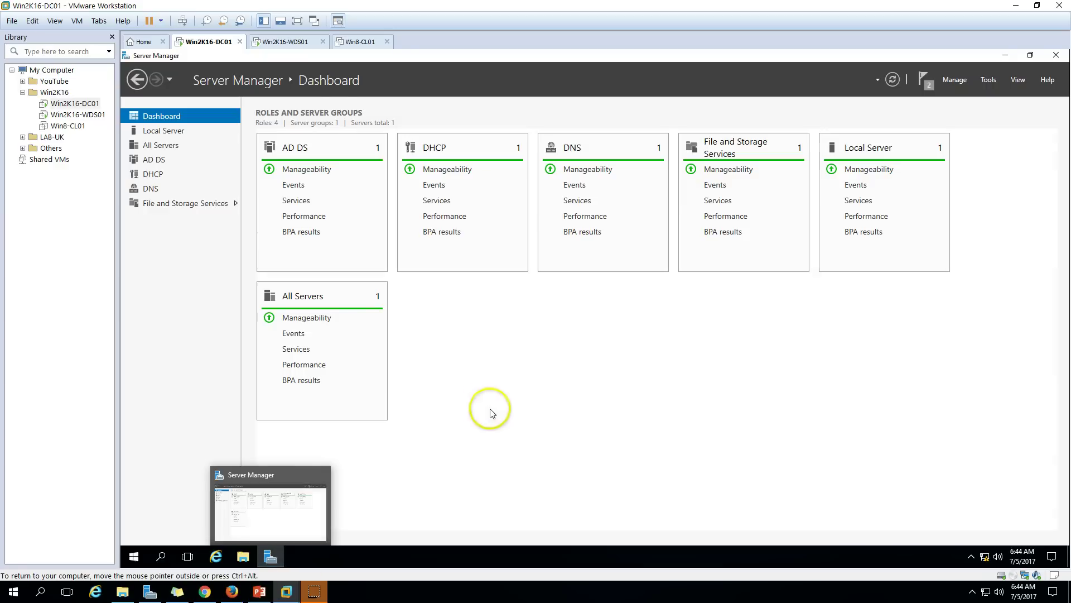
left_click(294, 42)
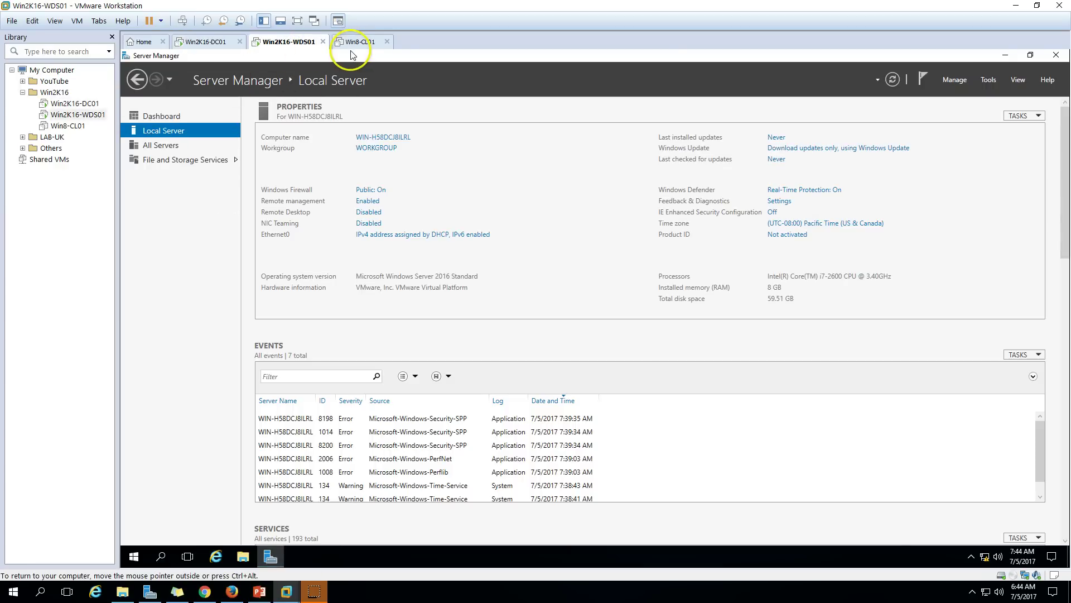
left_click(194, 116)
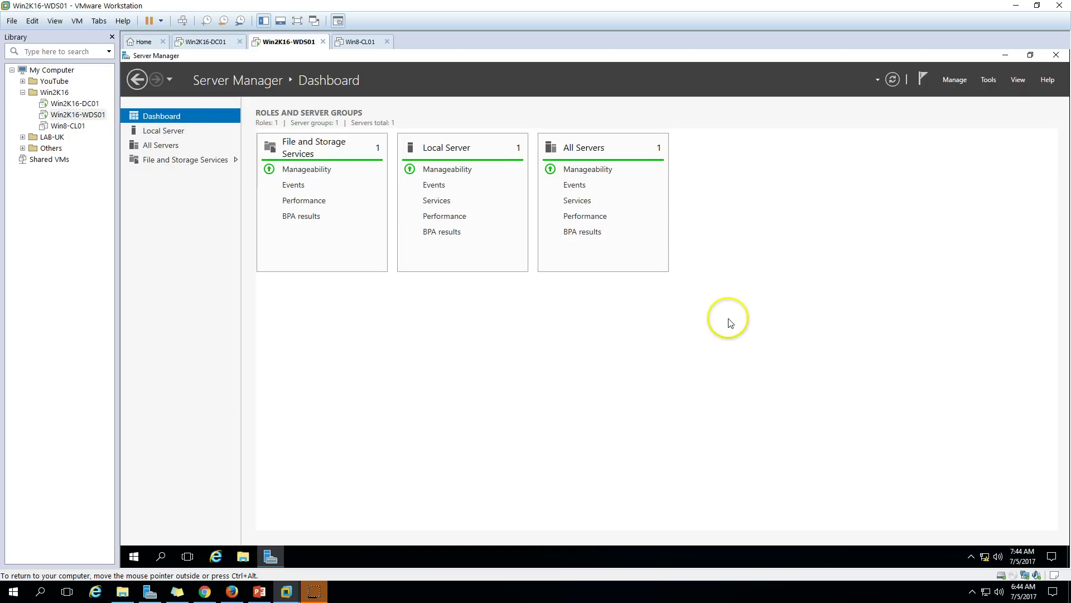
left_click(170, 130)
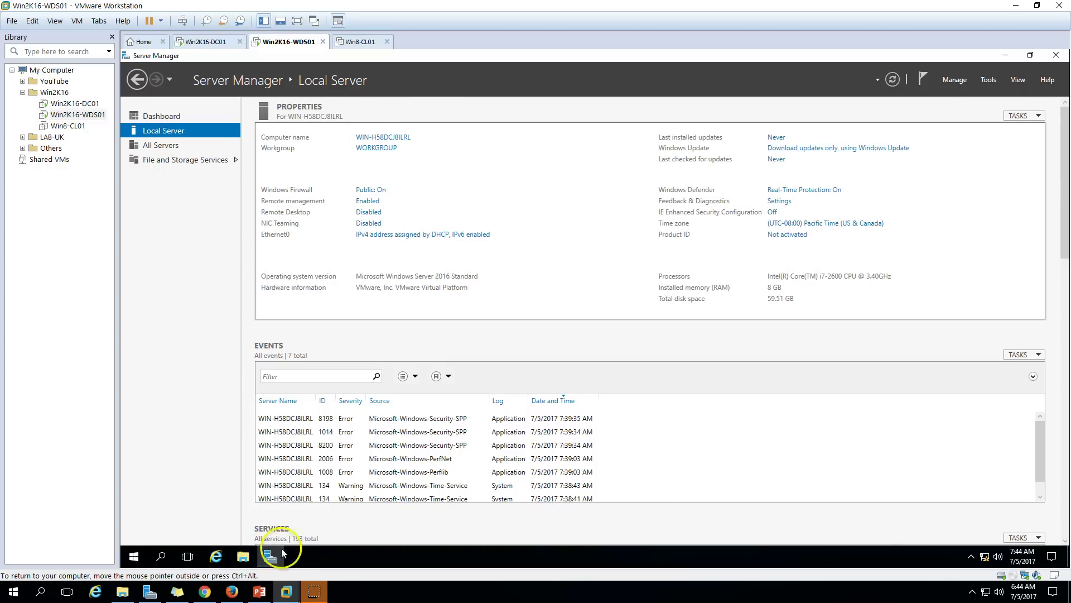
left_click(259, 591)
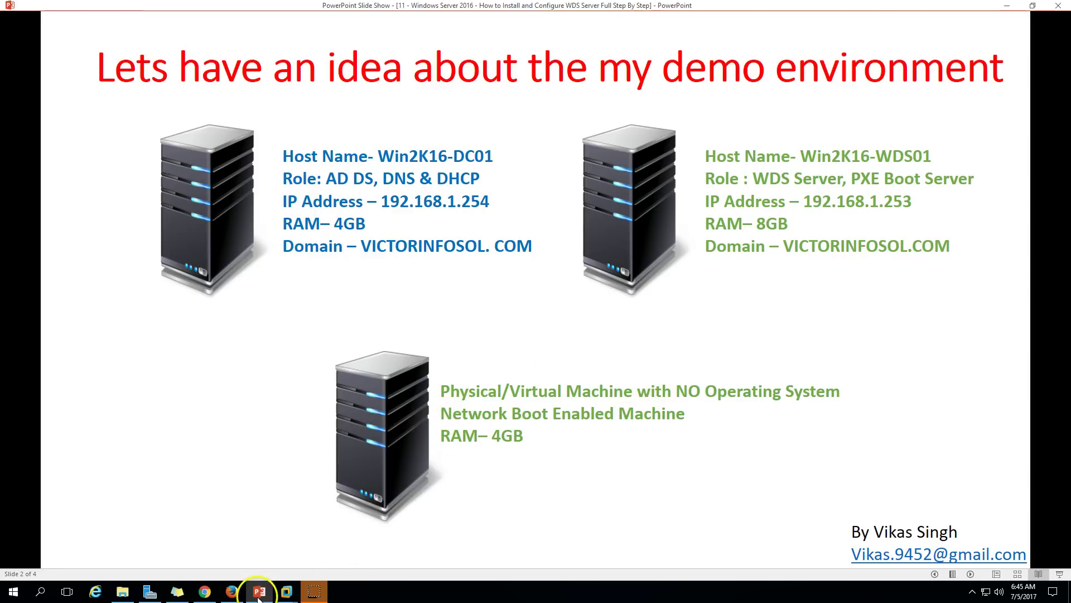
Review the Win8-CL01 virtual machine's network adapter settings.
left_click(286, 592)
left_click(357, 41)
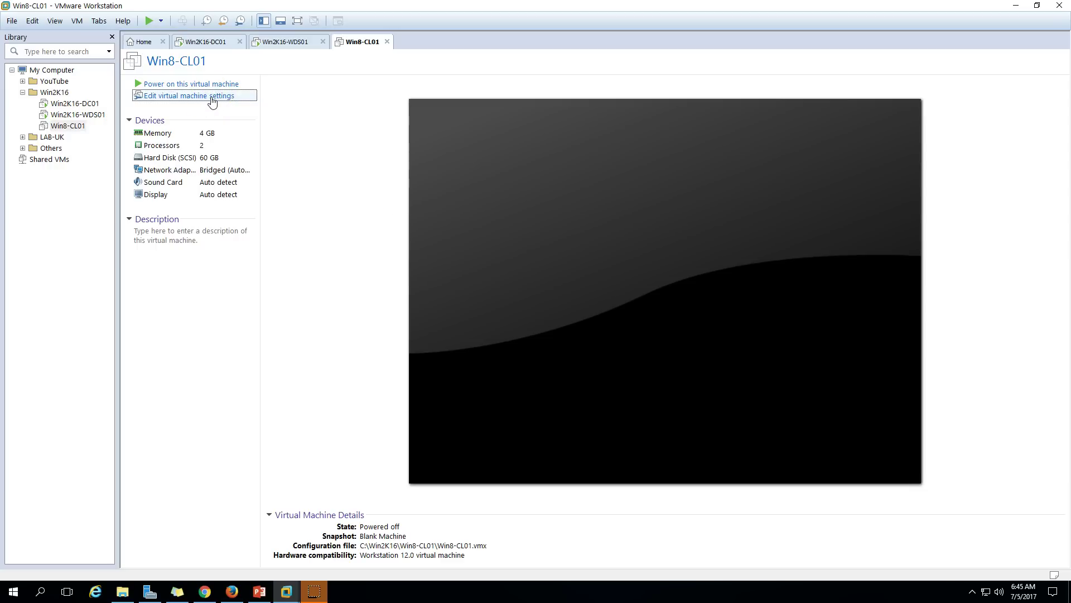
left_click(212, 96)
left_click(441, 199)
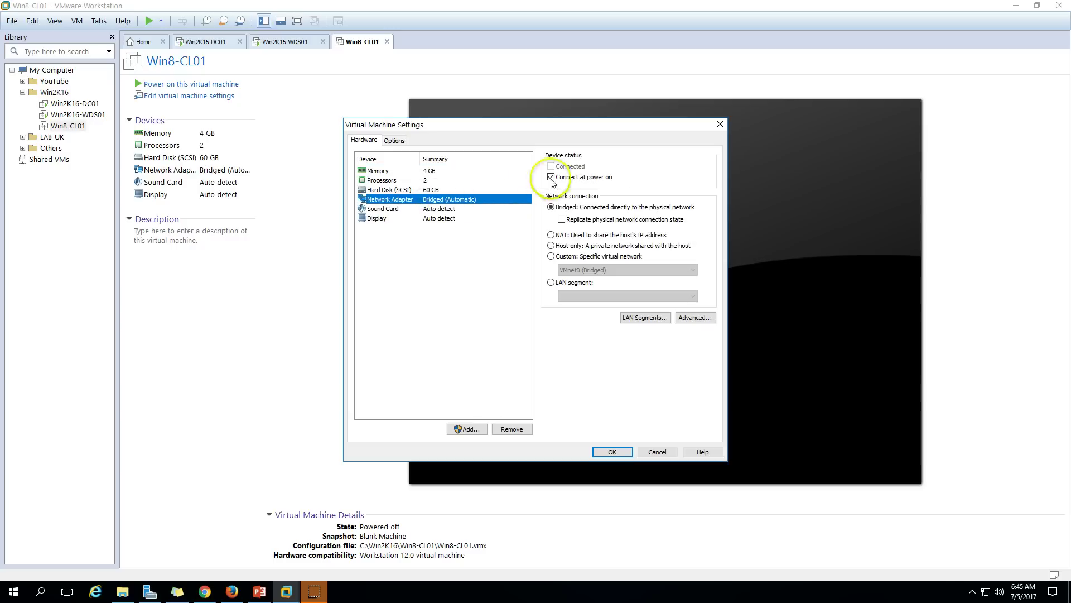
left_click(612, 451)
Review Win2K16-WDS01's network adapter settings, then power on Win8-CL01 to network-boot.
left_click(300, 46)
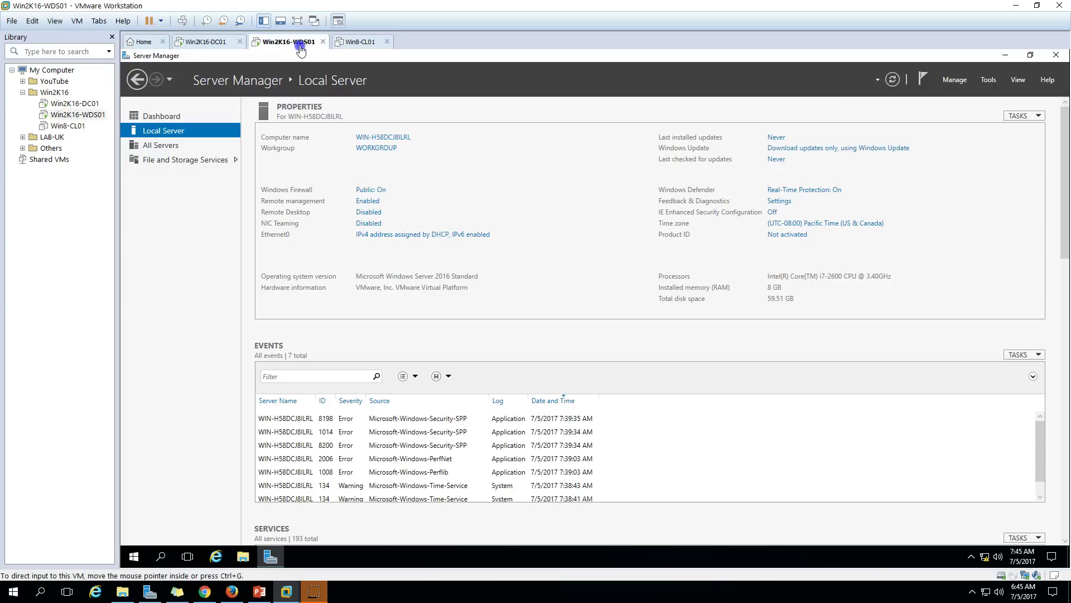
right_click(301, 50)
left_click(359, 175)
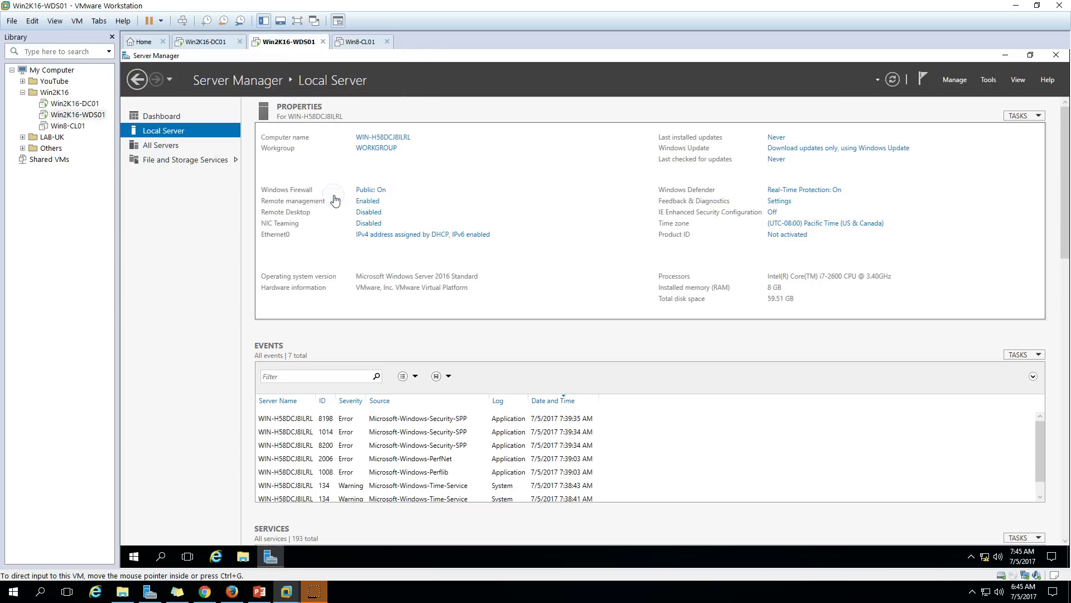
left_click(424, 210)
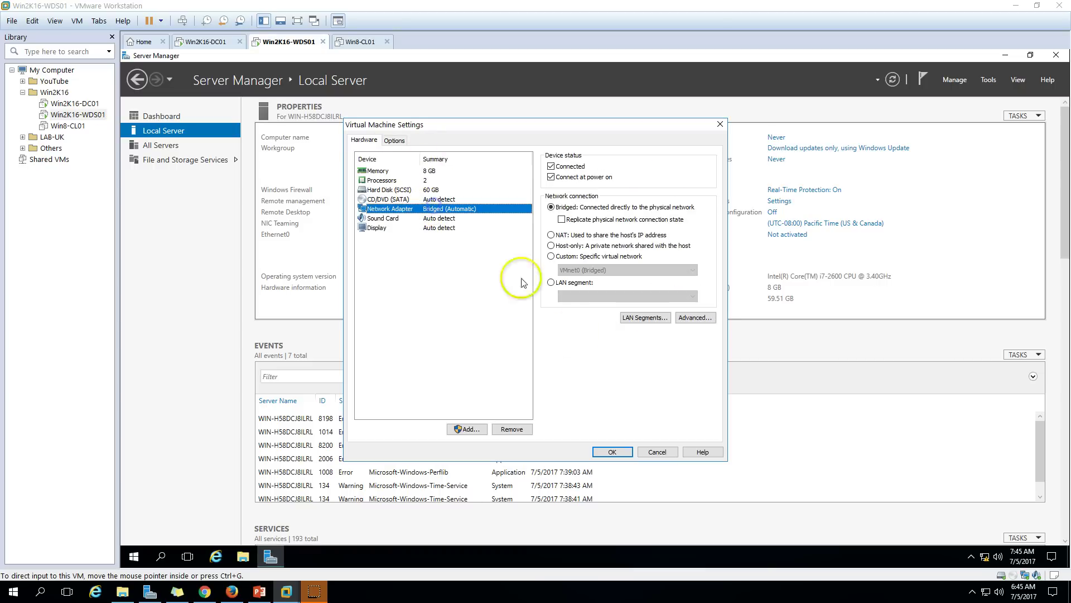
left_click(645, 449)
left_click(357, 42)
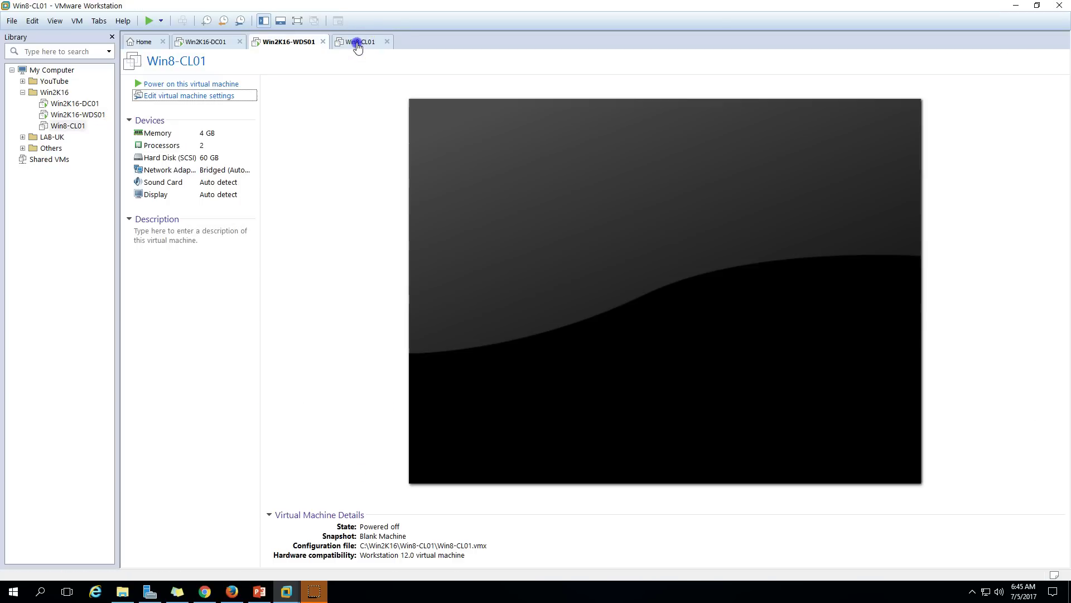
left_click(214, 83)
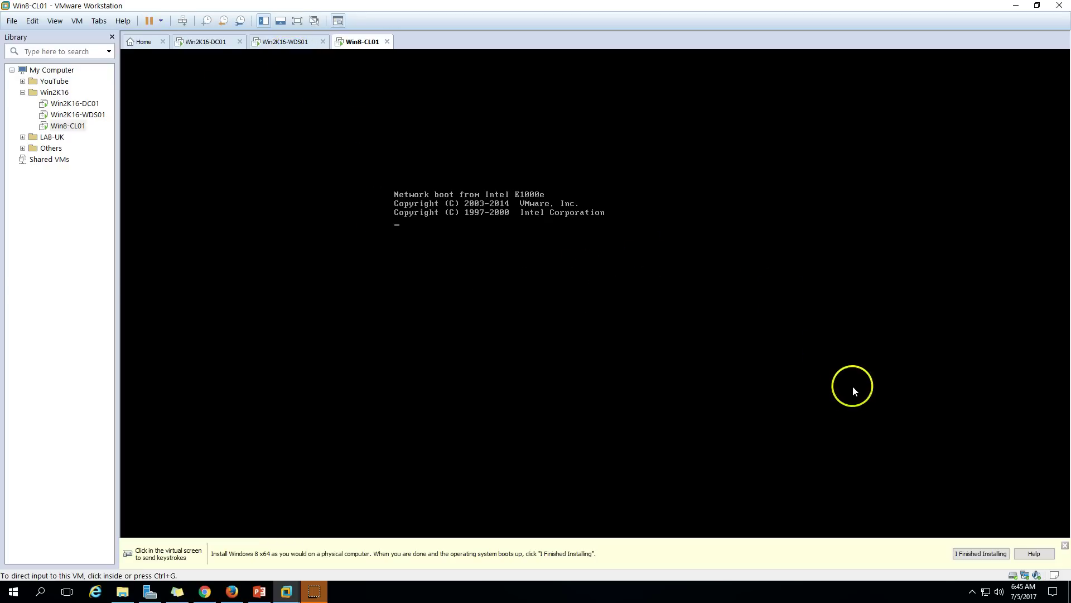
Dismiss the Windows 8 install hint, review the demo and task slides, then return to Win2K16-WDS01.
left_click(1064, 544)
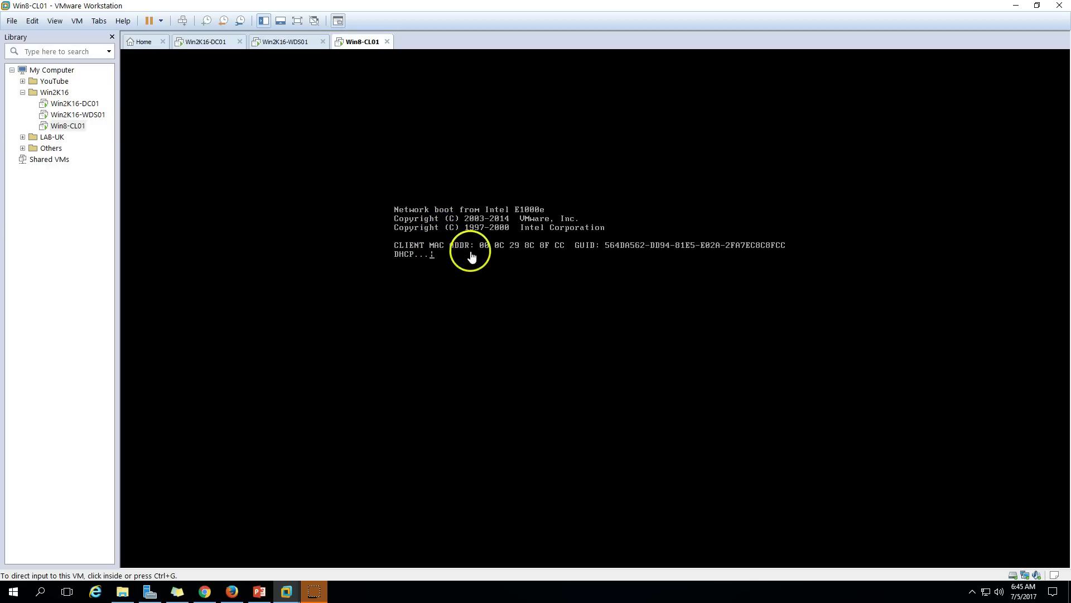
left_click(285, 42)
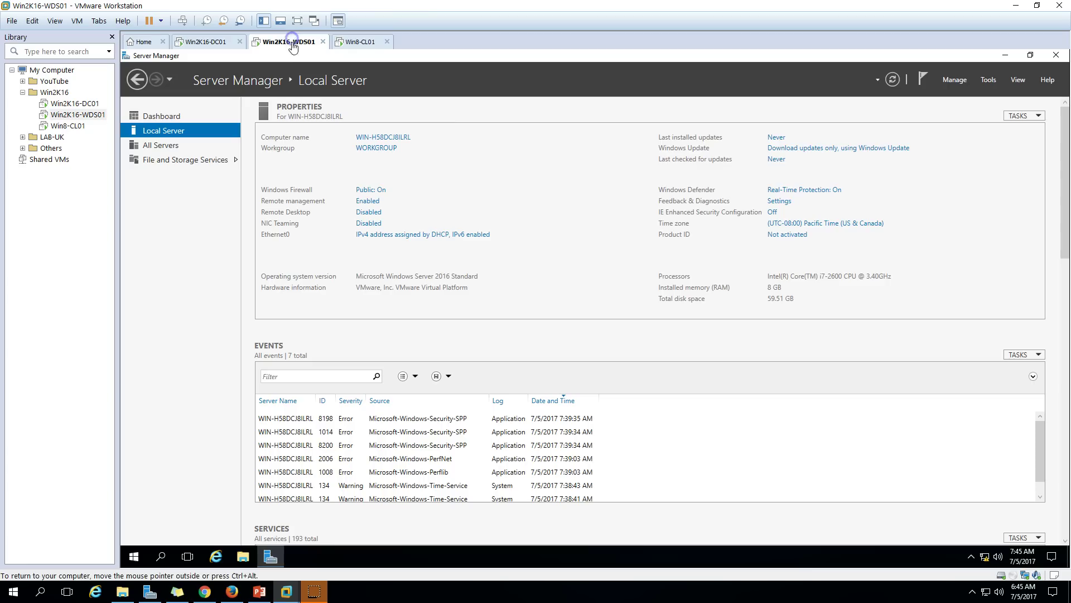
left_click(260, 590)
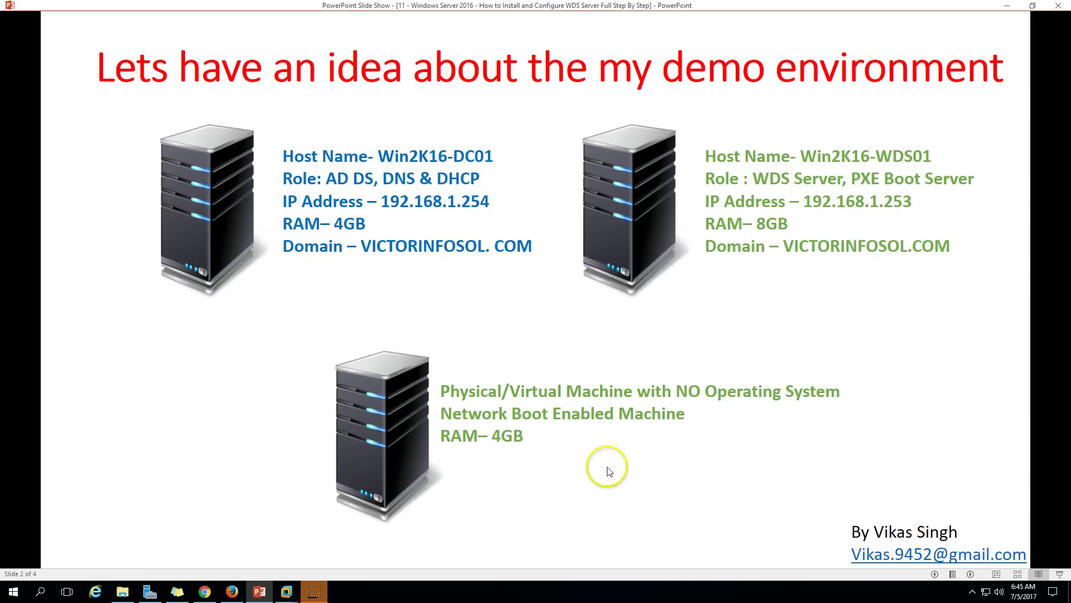
left_click(970, 575)
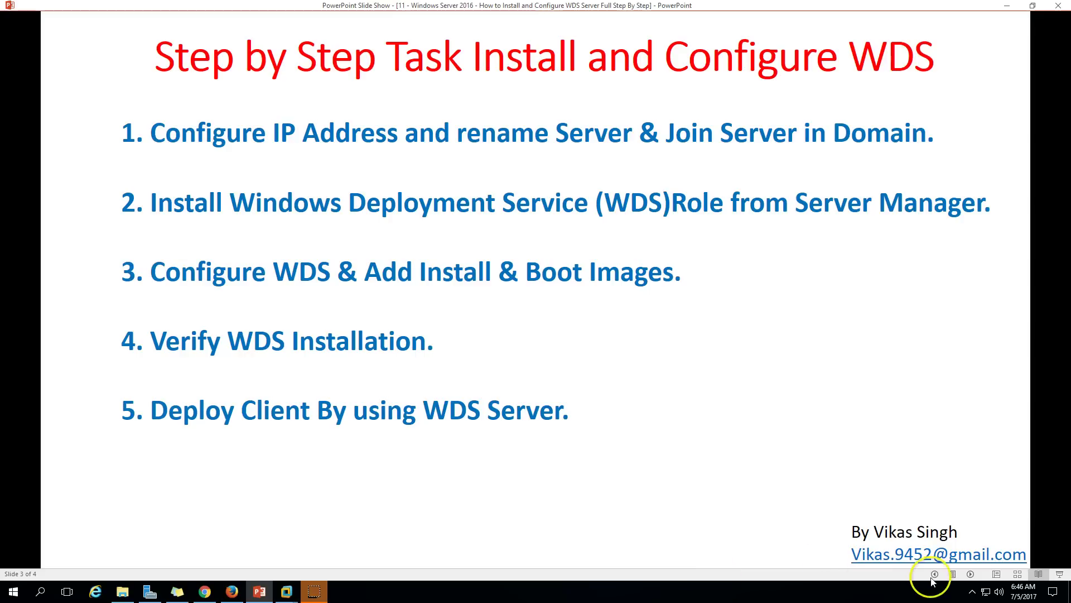
left_click(935, 574)
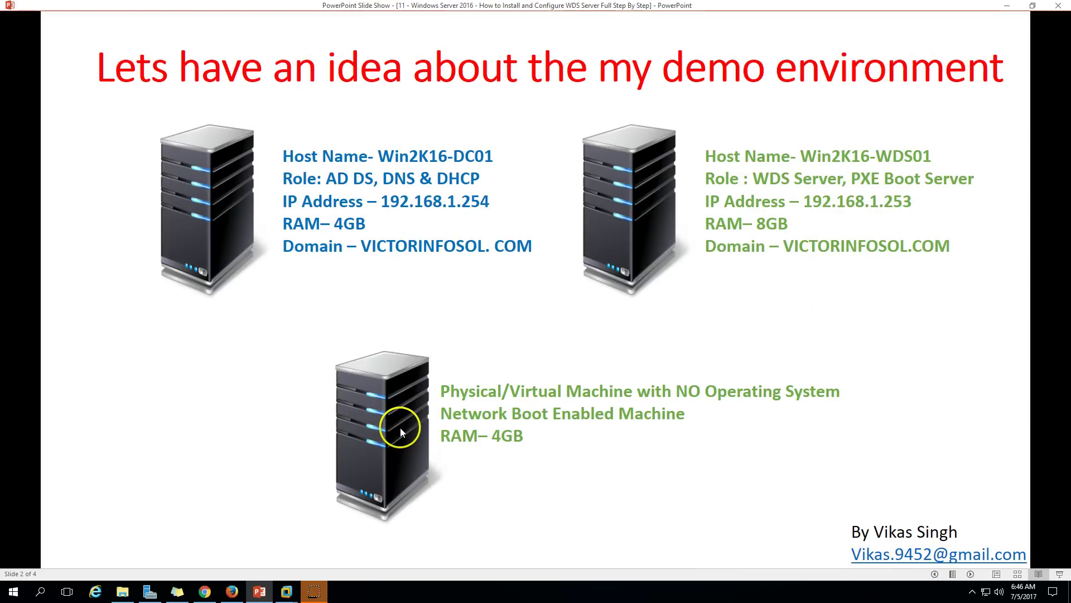
left_click(260, 591)
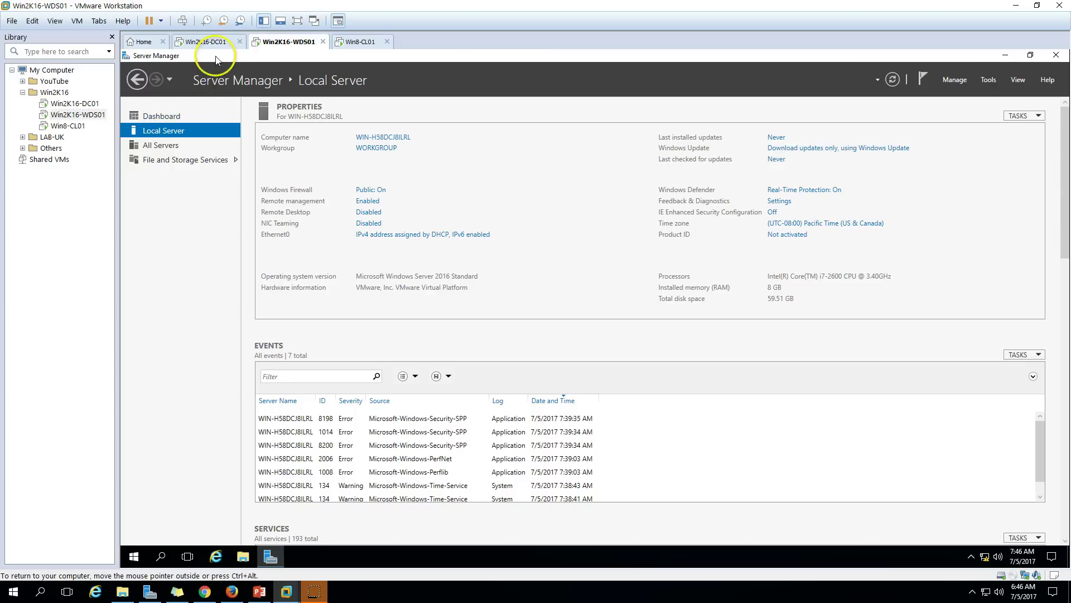
Disable IPv6 on the Ethernet0 adapter of Win2K16-WDS01.
left_click(398, 236)
double_click(358, 222)
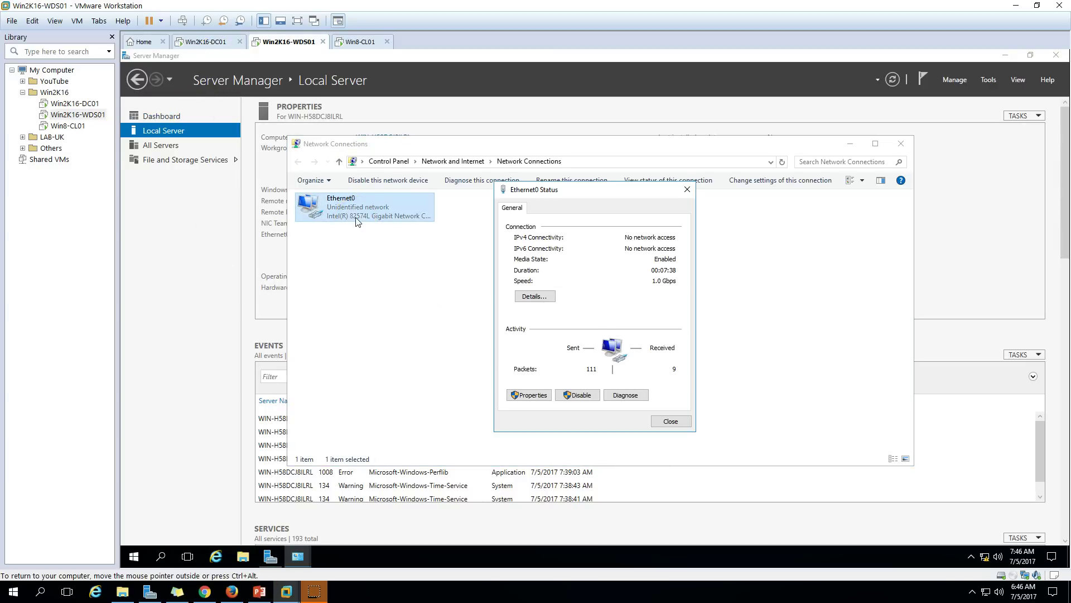
left_click(528, 394)
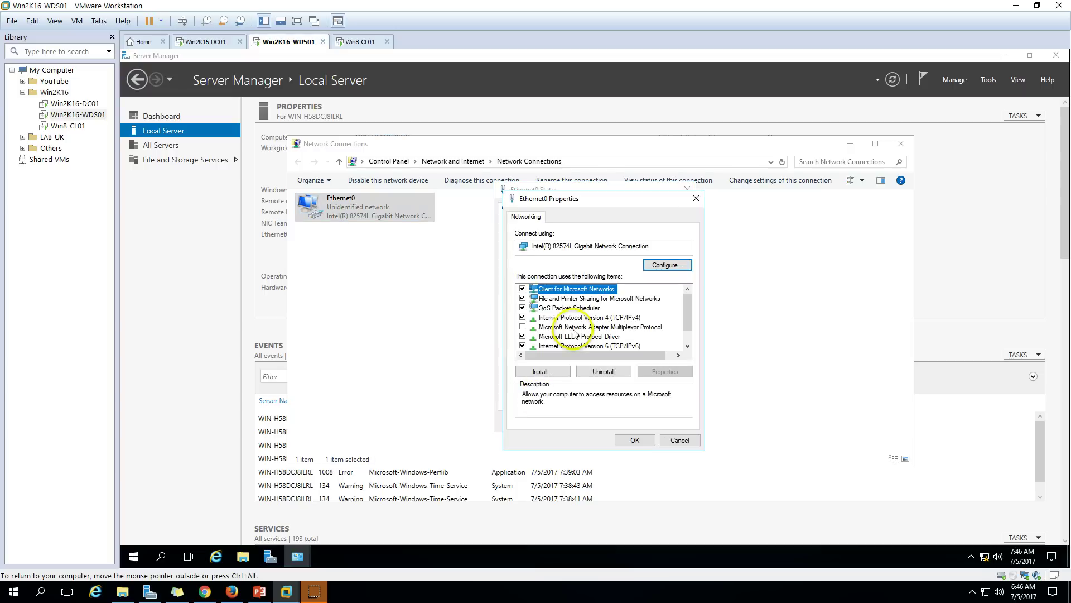
left_click(523, 346)
Give Ethernet0 static IP 192.168.1.253, mask 255.255.255.0, DNS 192.168.1.254, and refresh Local Server.
left_click(589, 318)
left_click(664, 371)
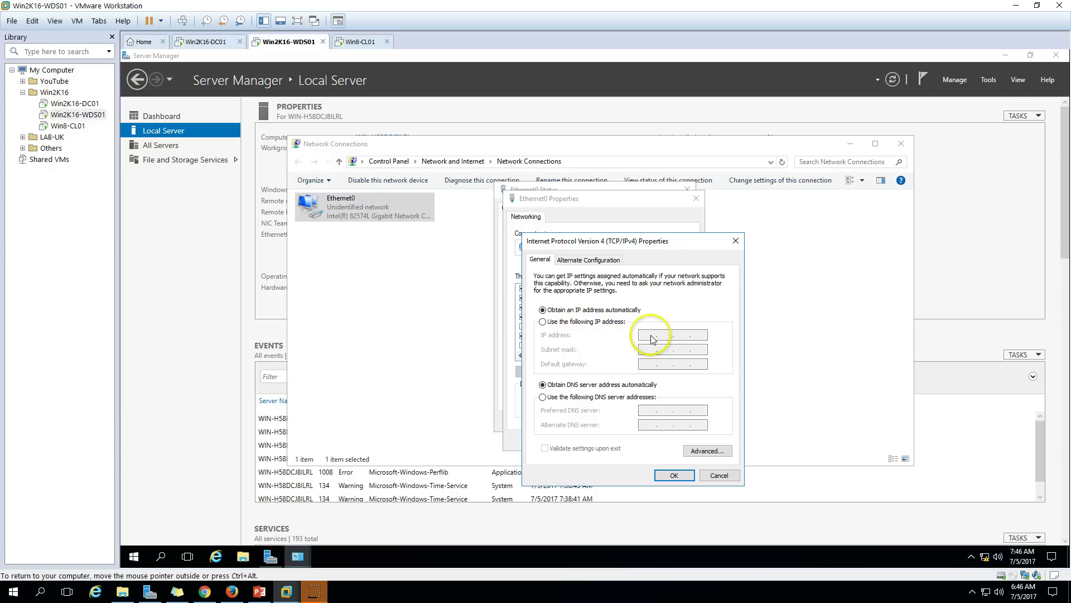
left_click(593, 322)
left_click(642, 335)
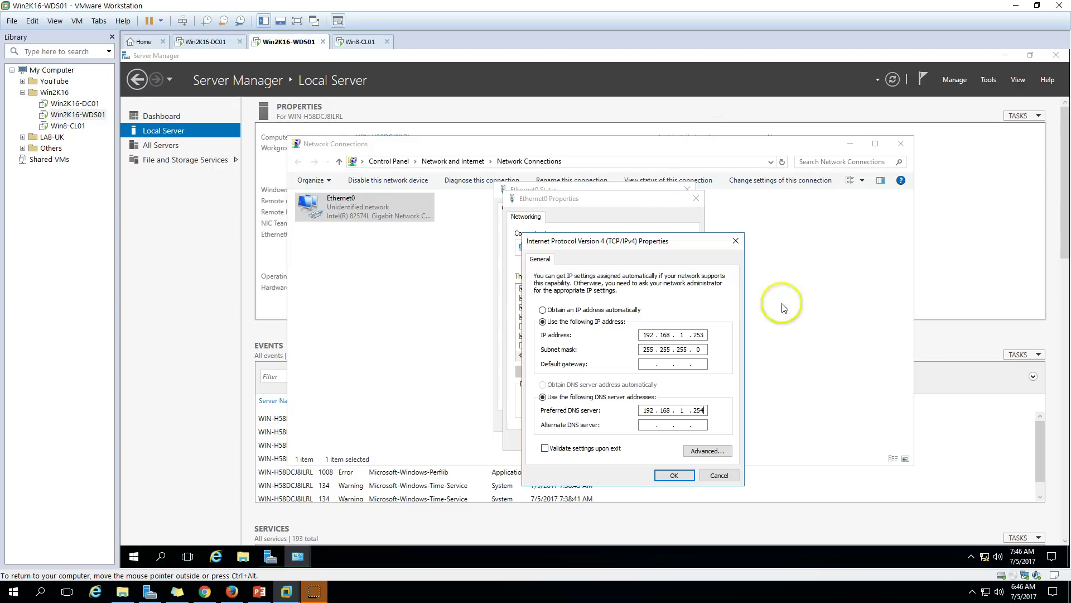
left_click(674, 475)
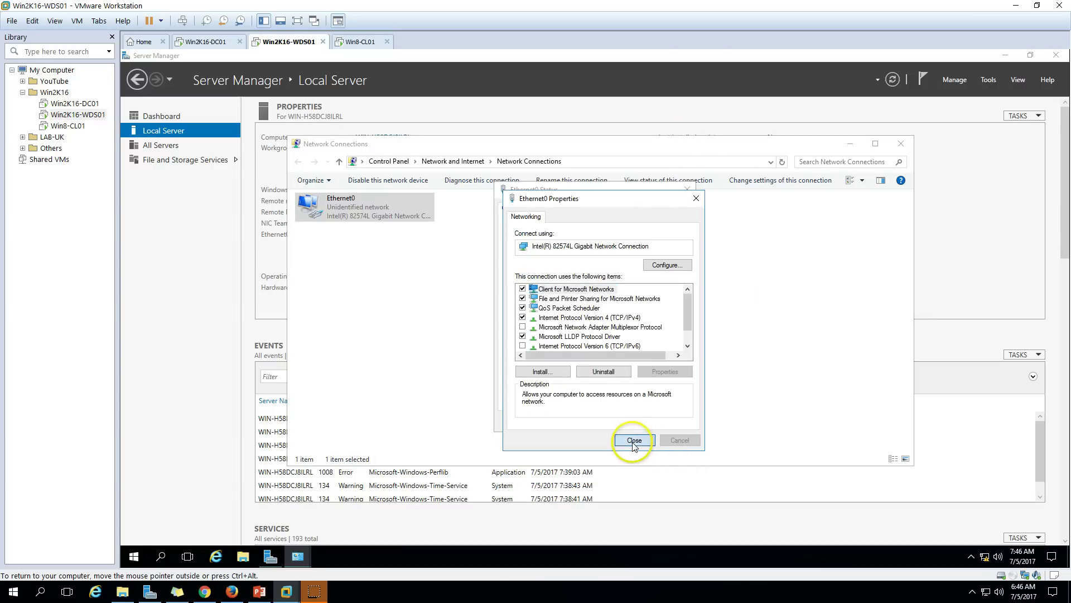
left_click(634, 440)
left_click(677, 424)
left_click(894, 138)
left_click(893, 79)
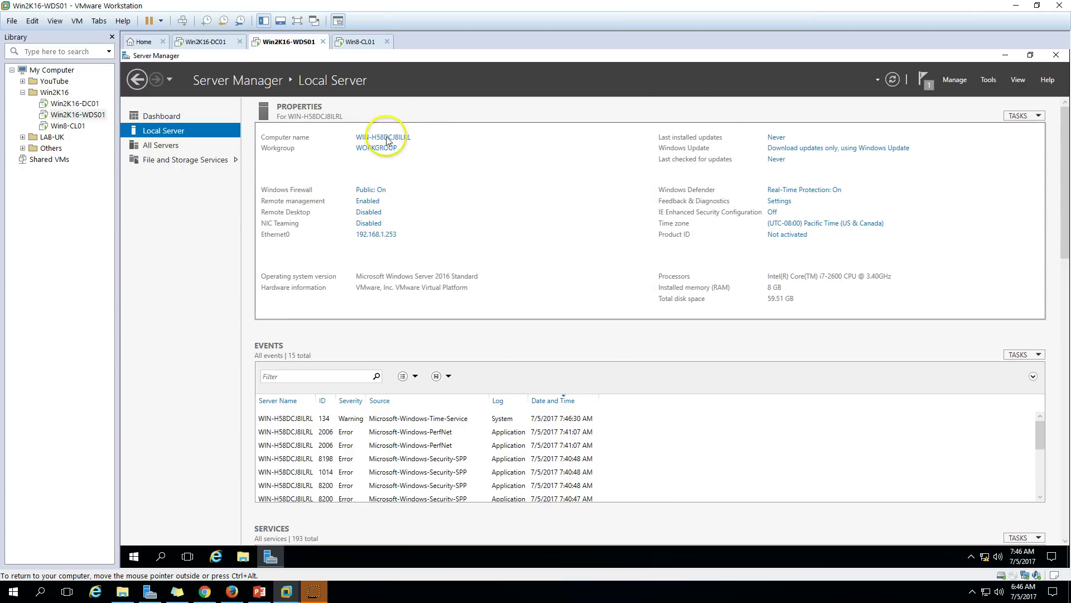
Rename the server to Win2K16-WDS01 and set it to join the victorinfosol.com domain.
left_click(383, 137)
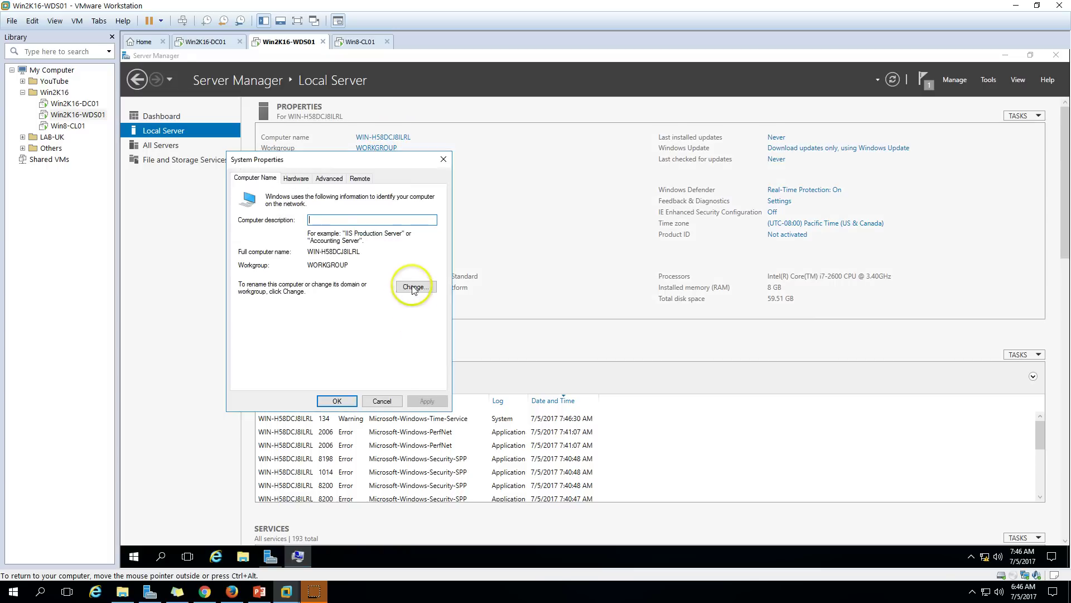
left_click(419, 287)
type("Win2K16-WDS01")
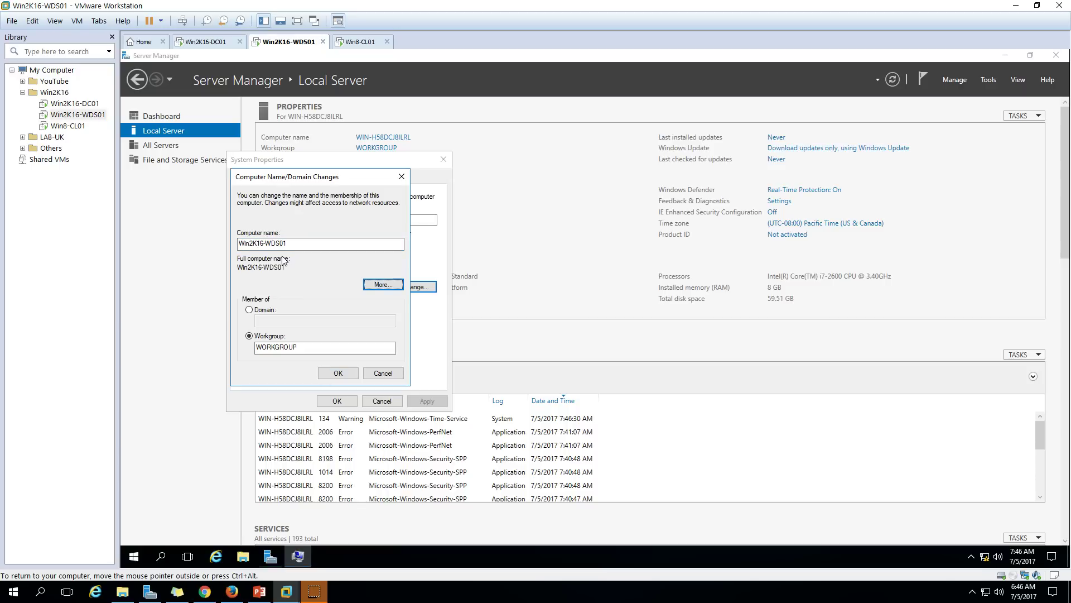
left_click(264, 310)
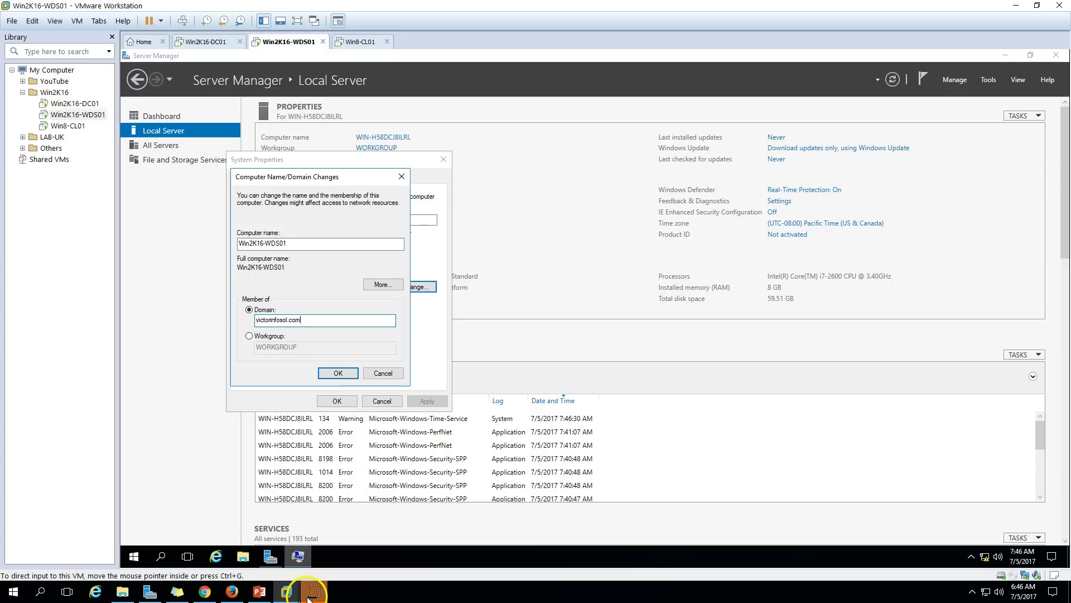
left_click(340, 373)
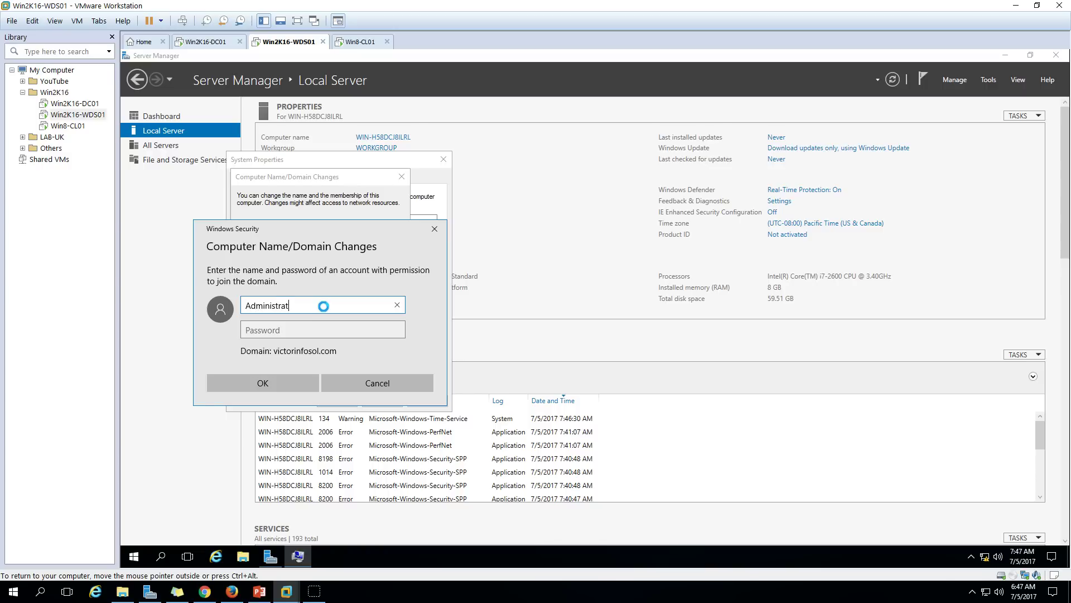
Enter the domain administrator credentials, acknowledge the join messages, and restart the server.
type("r")
key("Tab")
type("P")
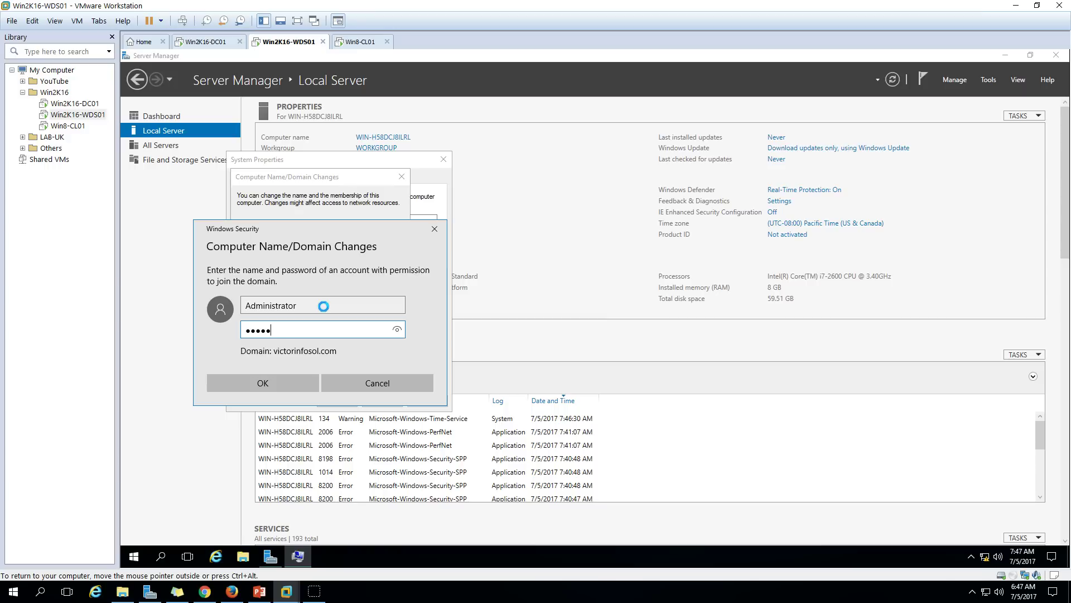
left_click(297, 387)
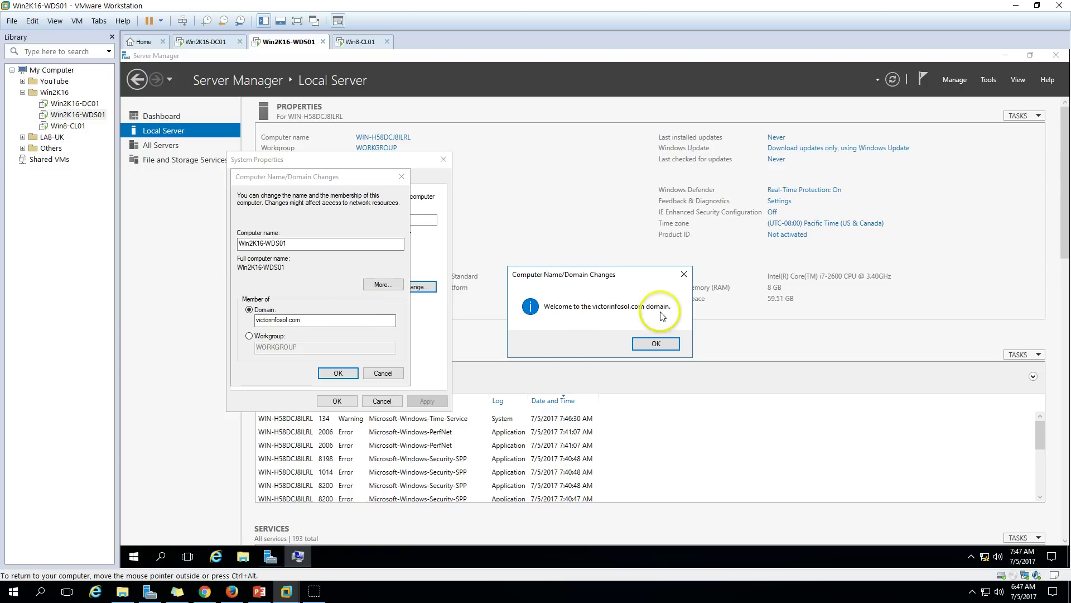
left_click(662, 347)
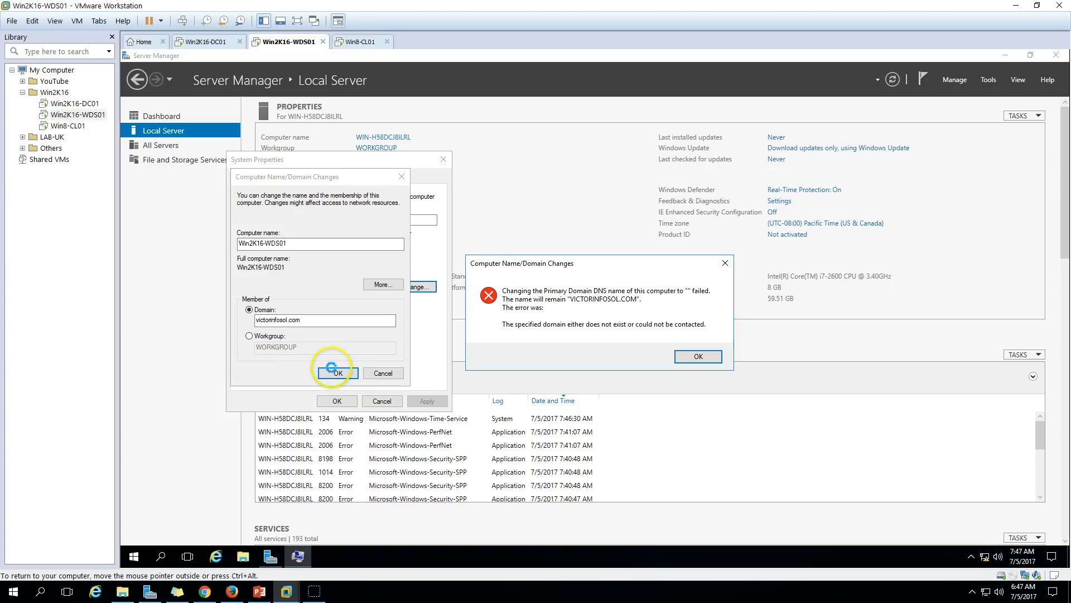
left_click(698, 356)
left_click(663, 317)
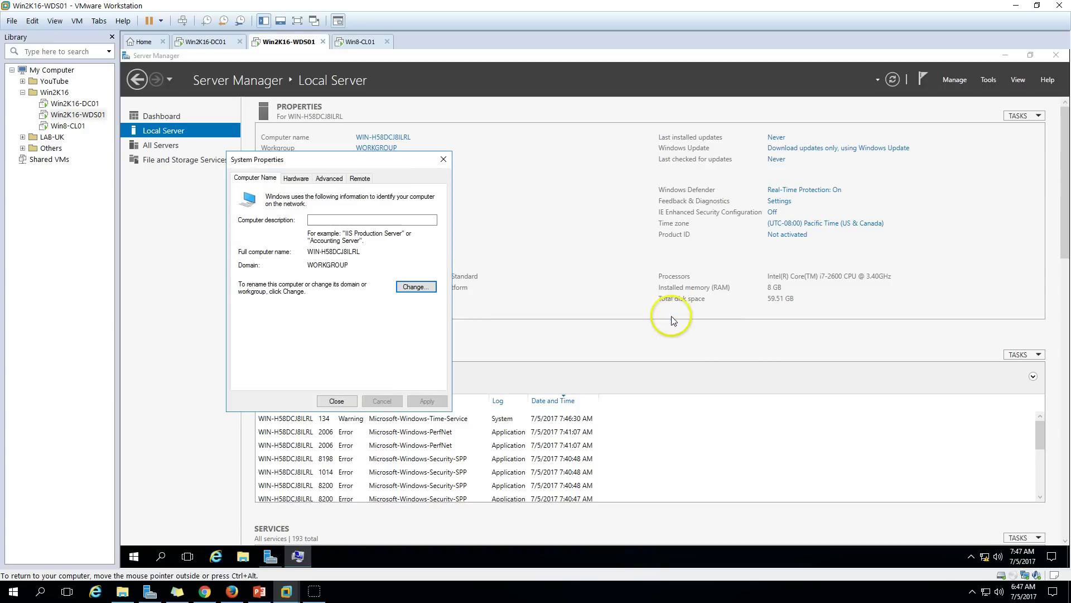
left_click(336, 402)
left_click(588, 309)
left_click(260, 592)
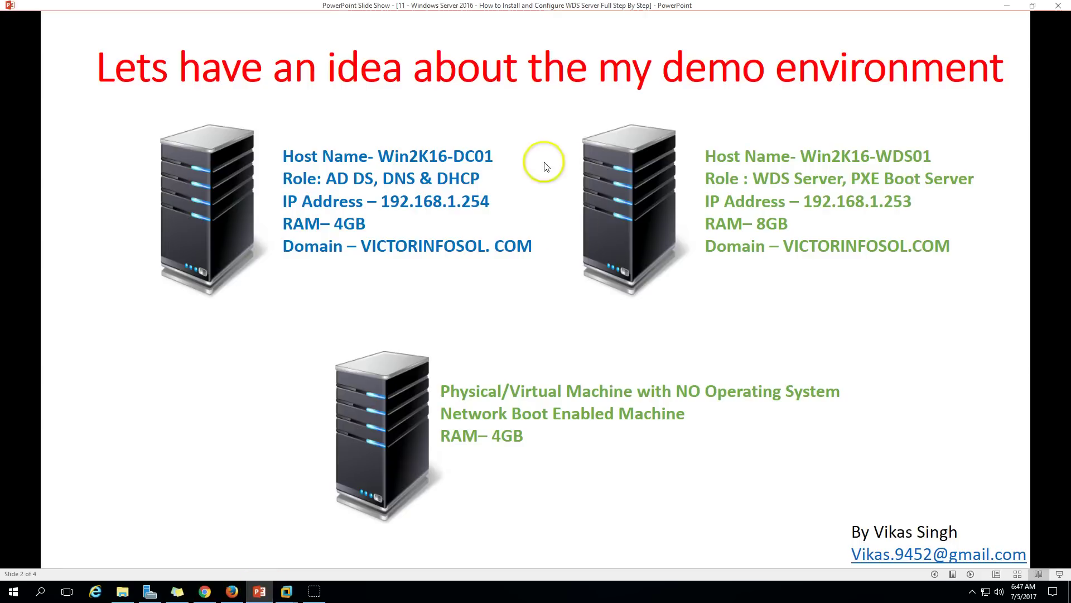
Advance to the task slide, then return to Win2K16-WDS01, now at its lock screen.
left_click(973, 575)
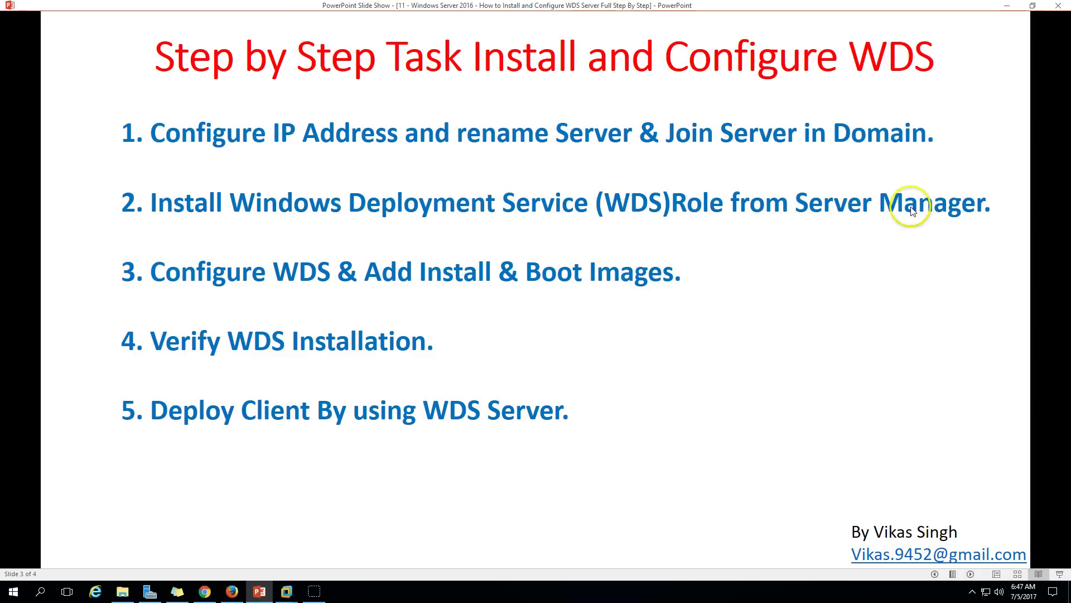
left_click(261, 592)
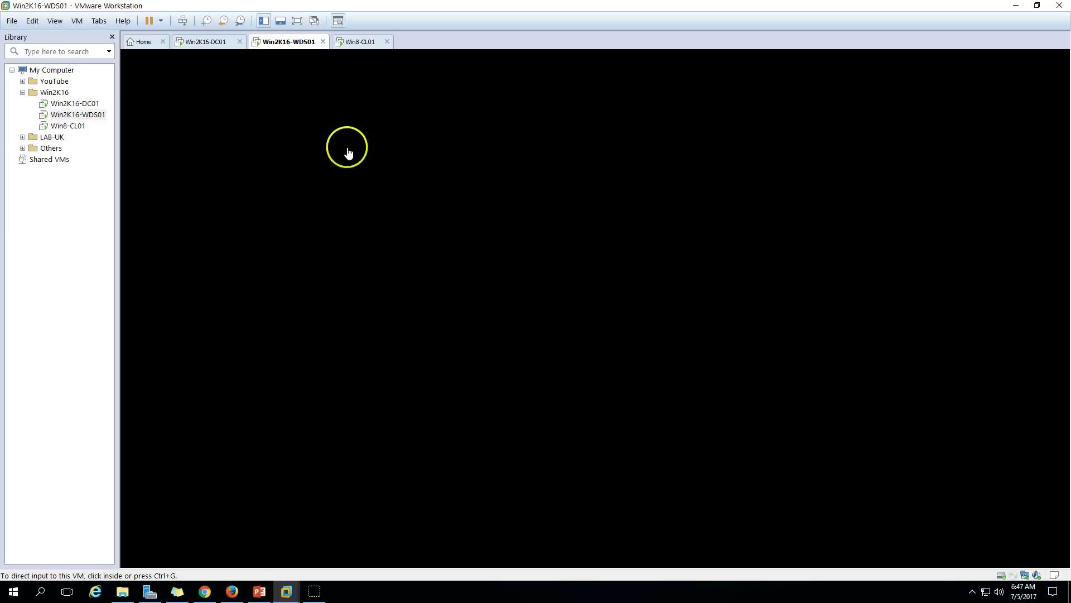
left_click(210, 44)
left_click(286, 45)
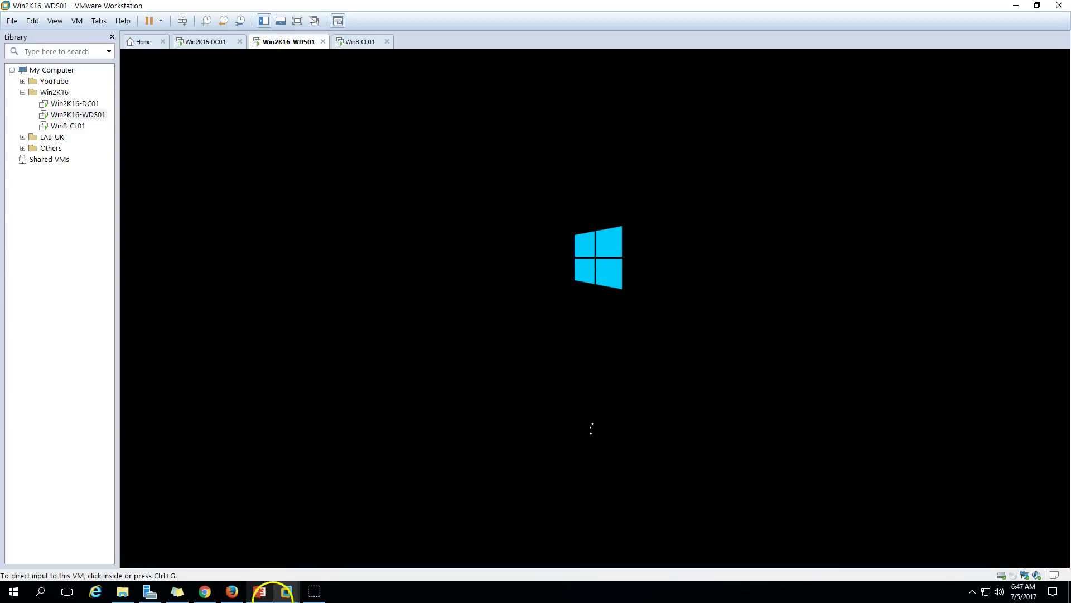
left_click(269, 598)
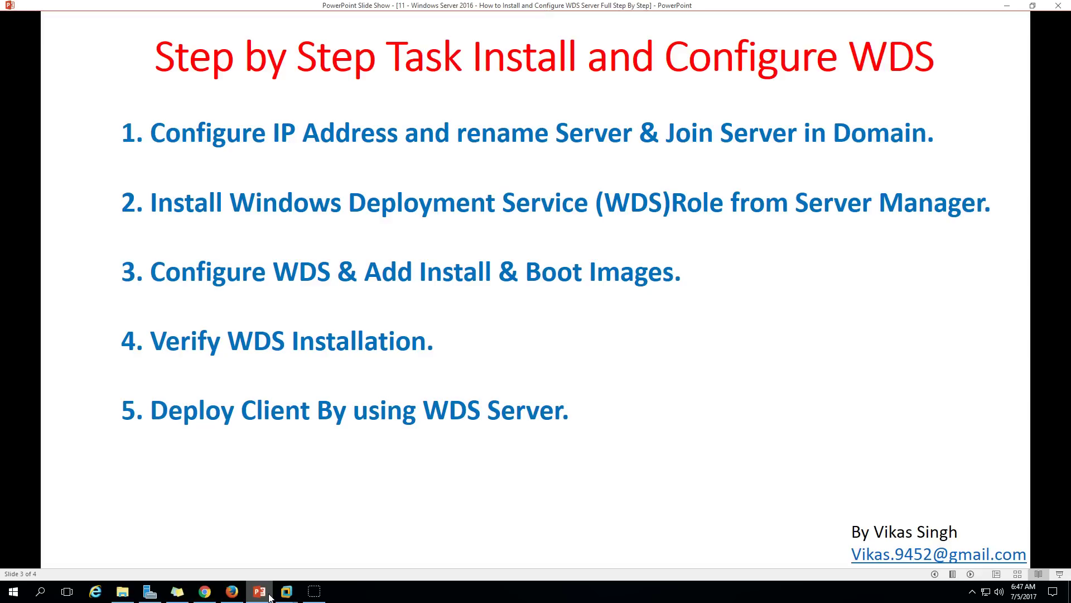
left_click(270, 598)
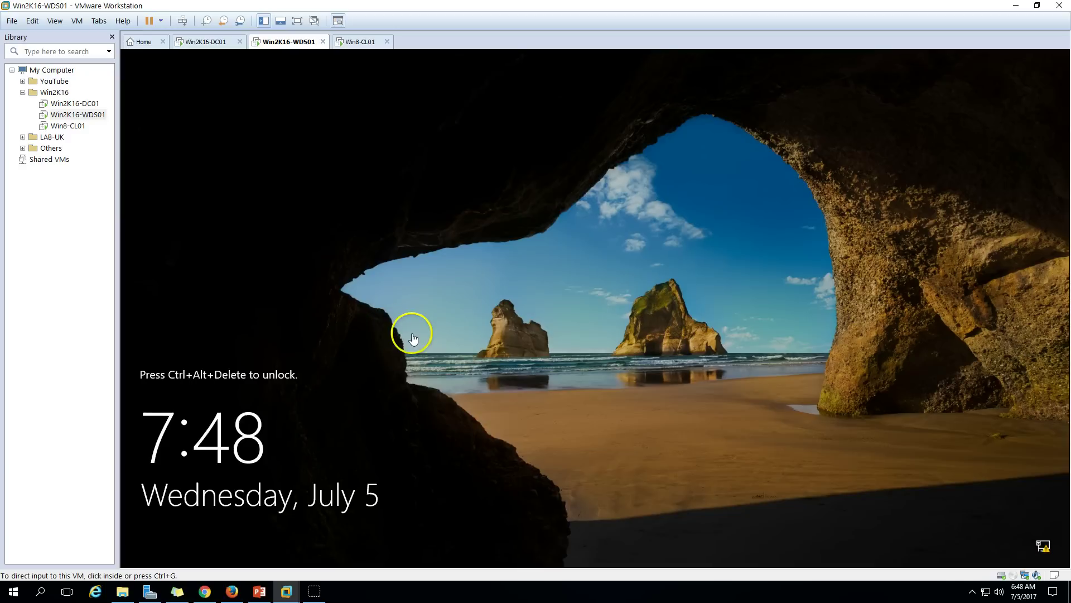
Sign in to Win2K16-WDS01 as a different user with the domain administrator account.
left_click(310, 248)
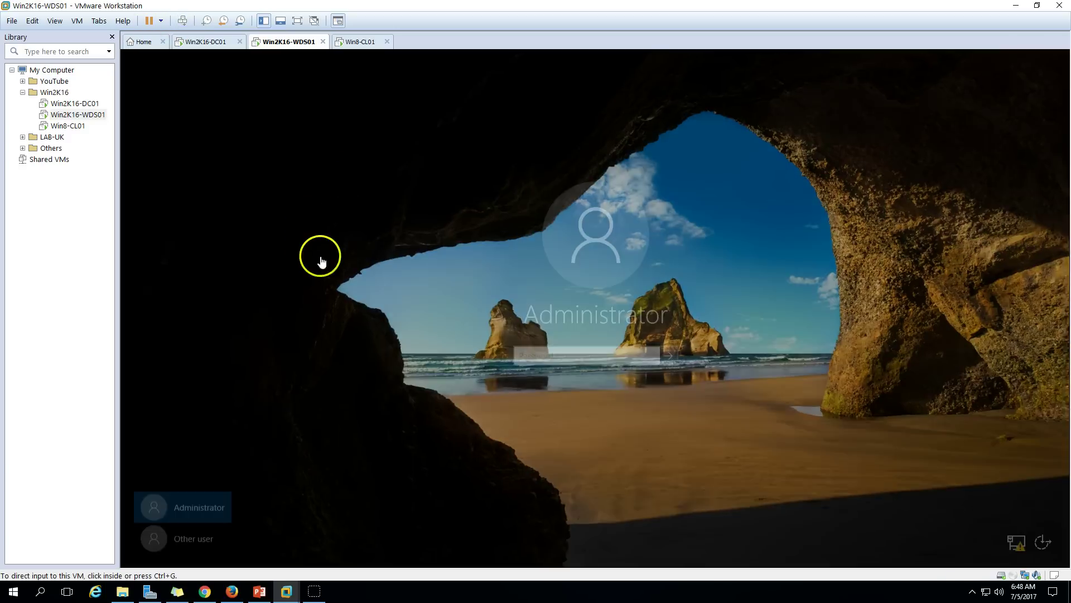
left_click(197, 537)
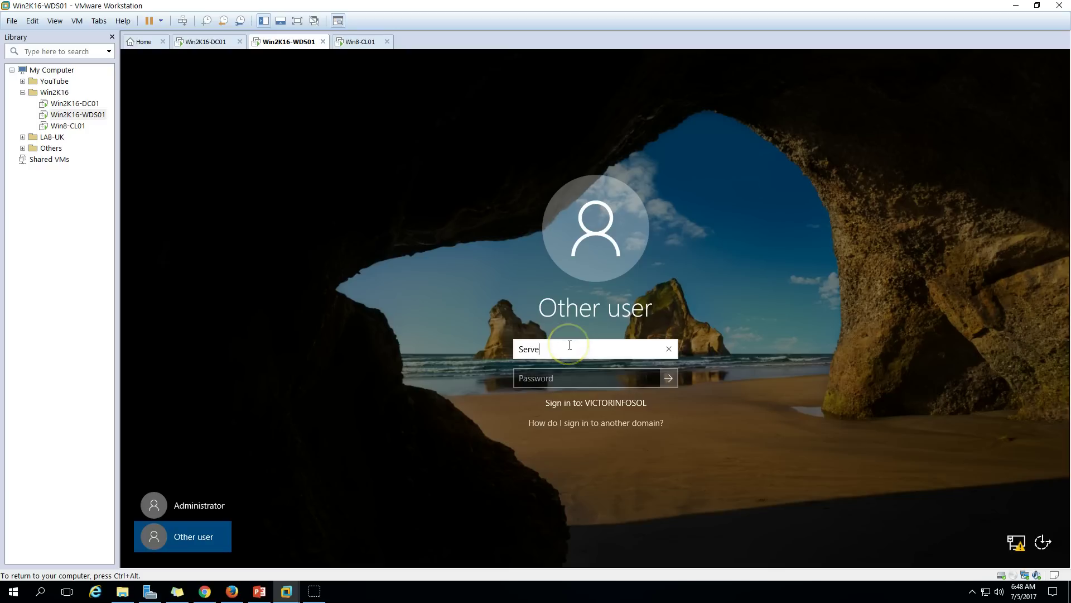
type("ServerAdmin")
key("Tab")
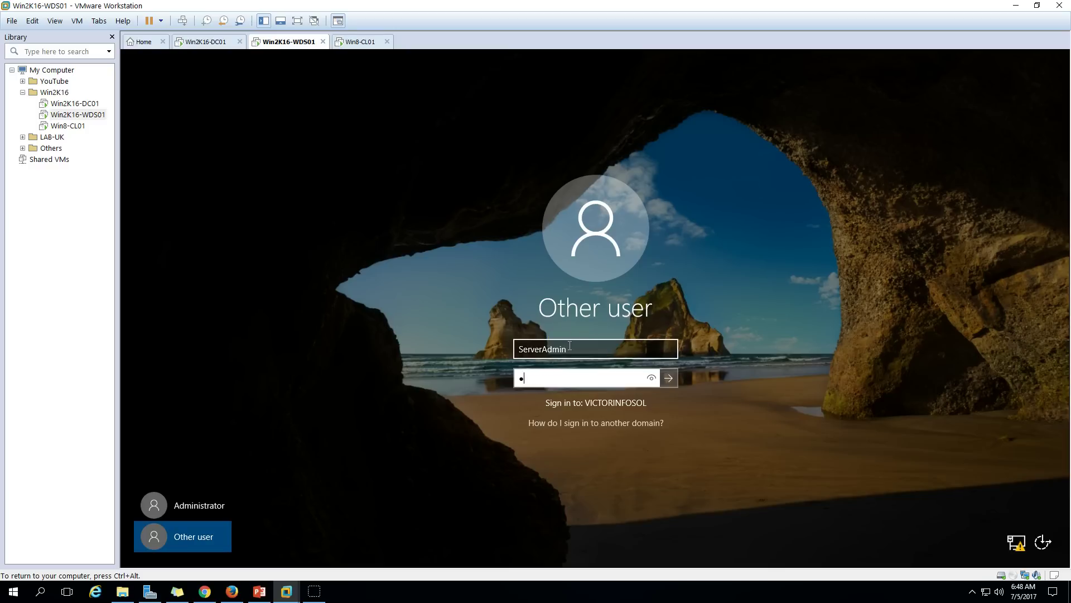
key("Return")
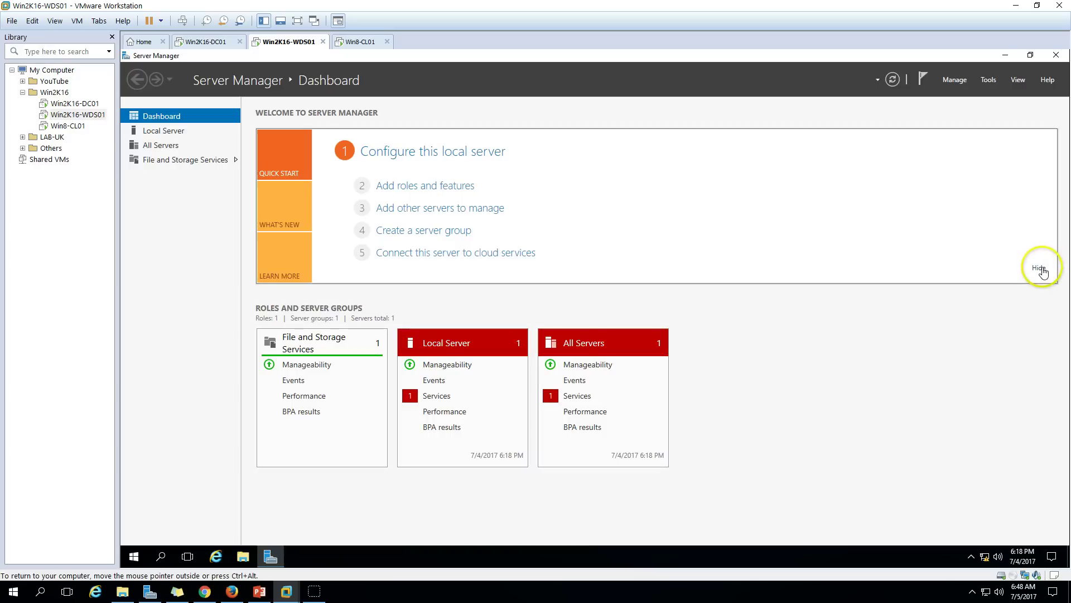
Start the stopped Sync Host service from the Server Manager dashboard's Services details.
scroll(663, 302, "down", 3)
left_click(436, 200)
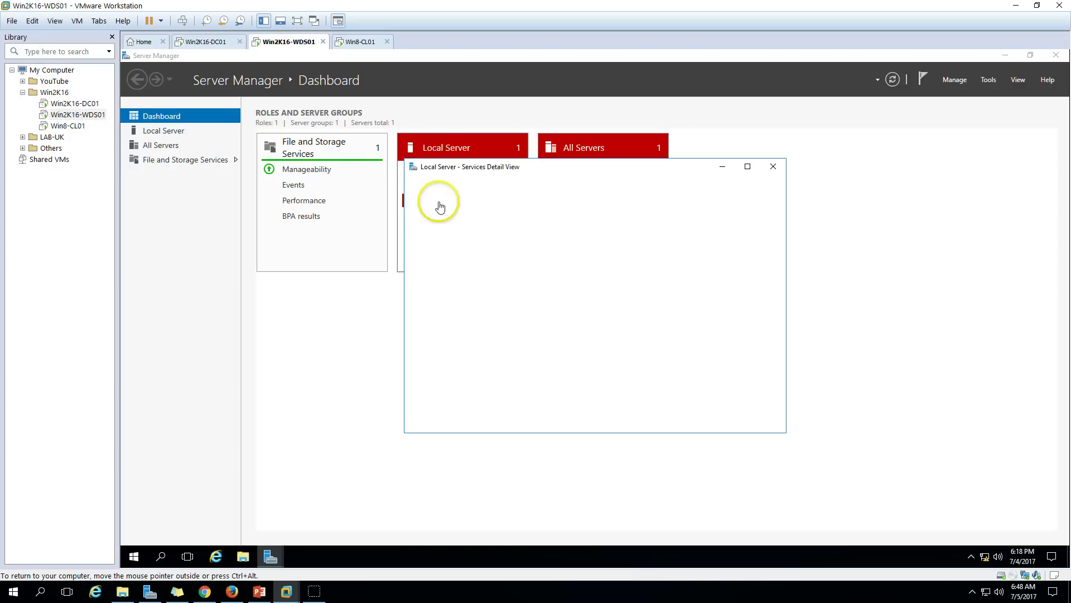
right_click(497, 282)
left_click(542, 289)
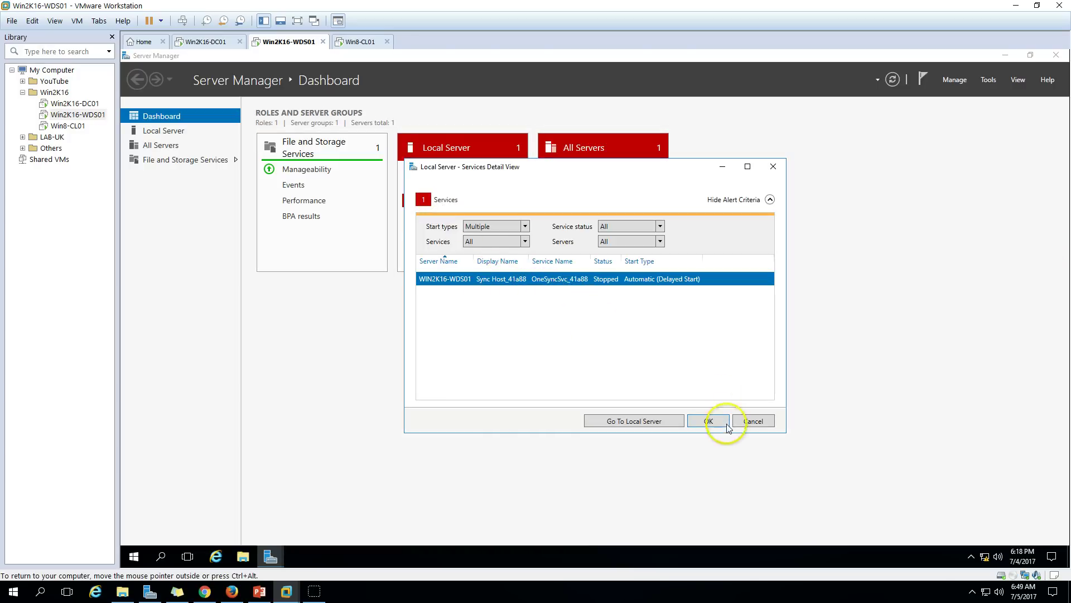
left_click(708, 422)
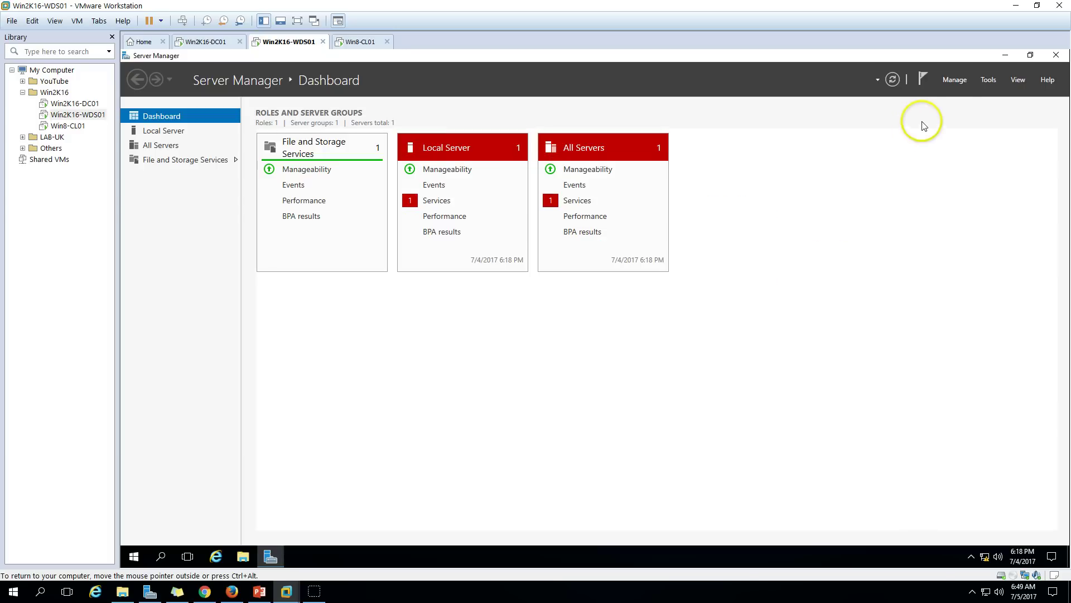
left_click(959, 81)
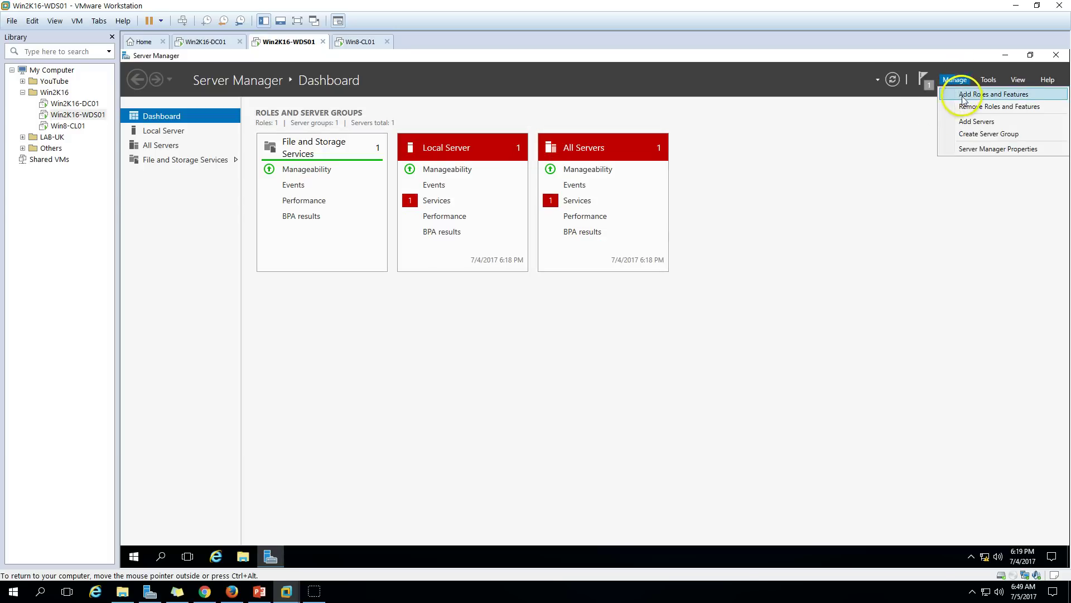
Select the Windows Deployment Services role with its management tools in a role-based installation on this server.
left_click(964, 97)
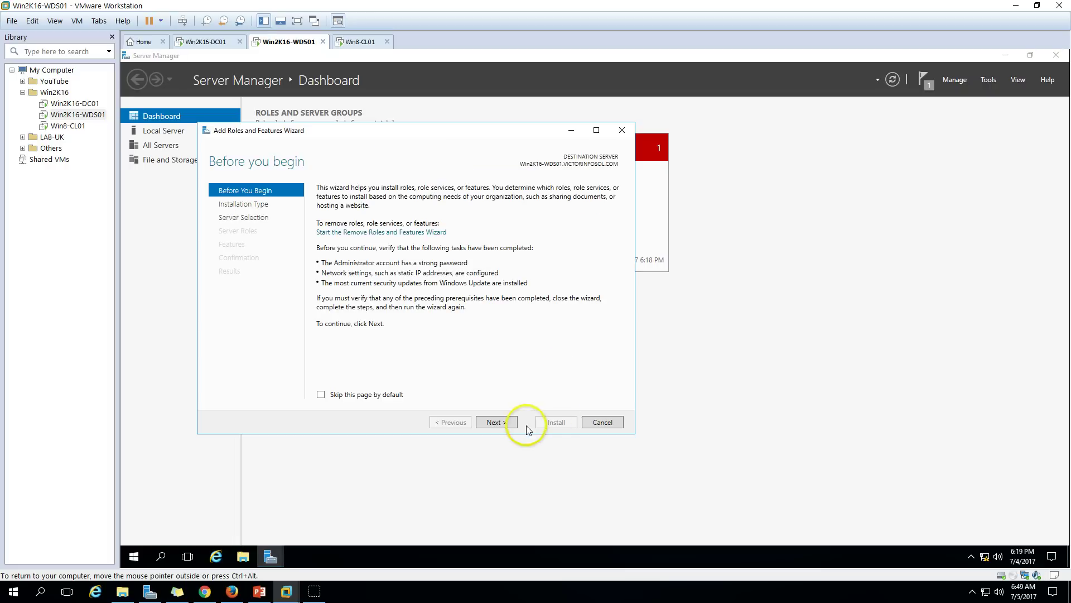
left_click(505, 423)
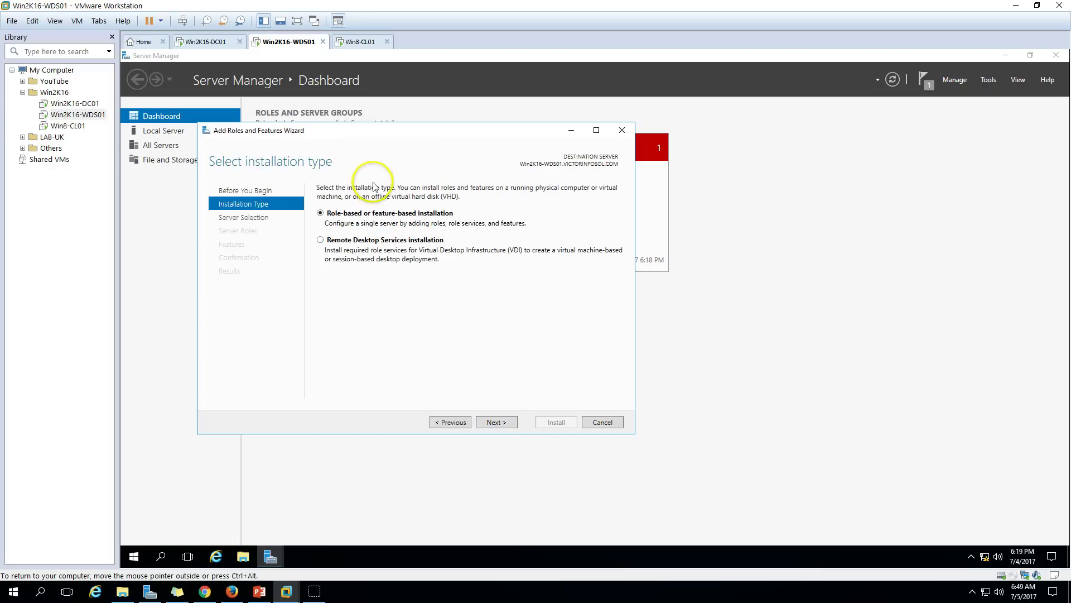
left_click(505, 424)
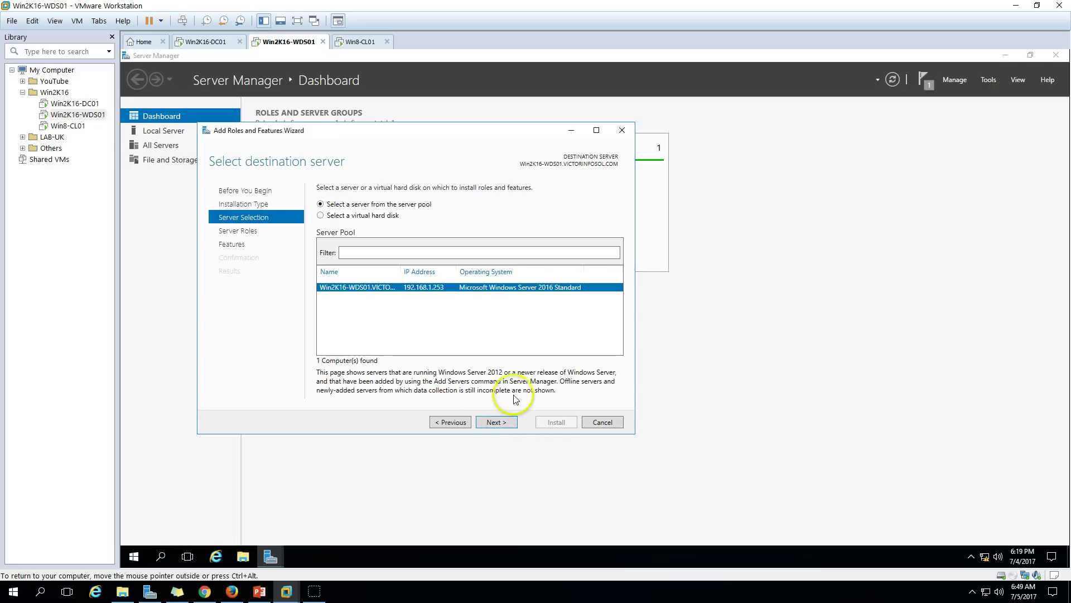
left_click(506, 423)
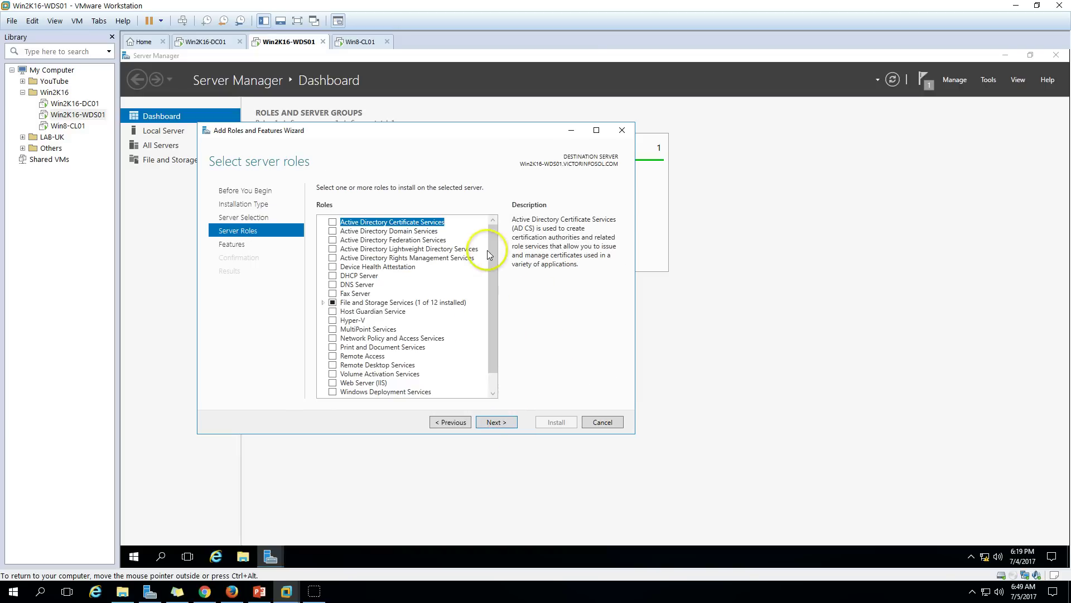
left_click_drag(490, 251, 493, 330)
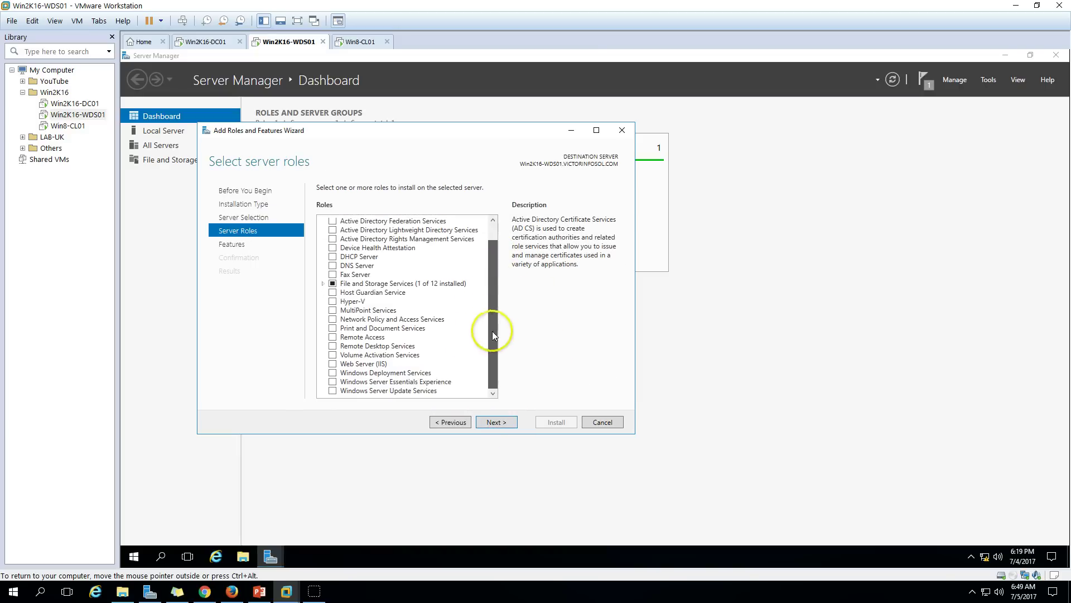
left_click(332, 373)
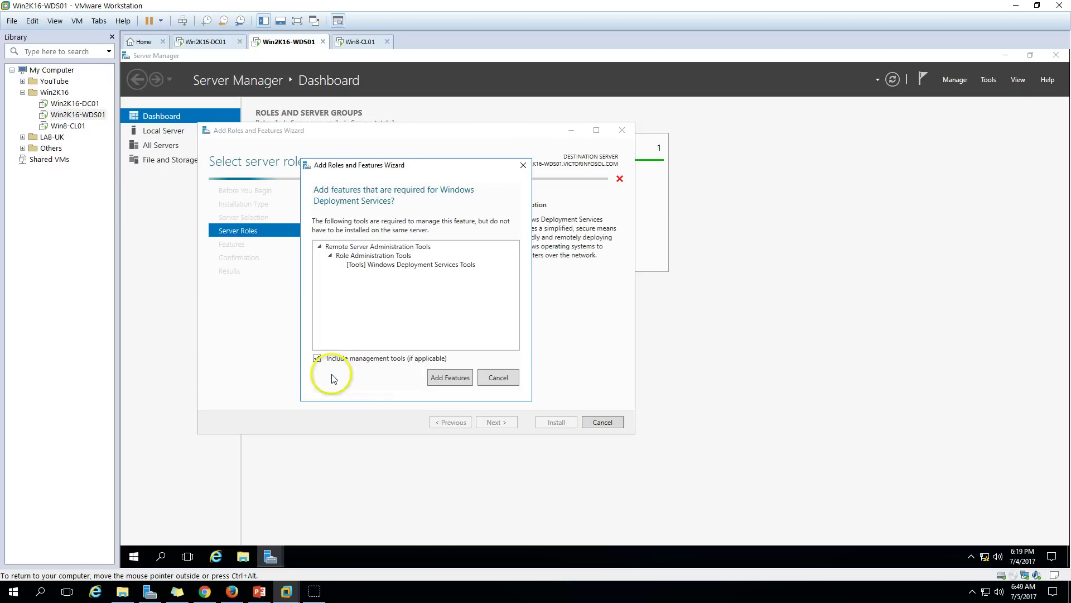
left_click(452, 378)
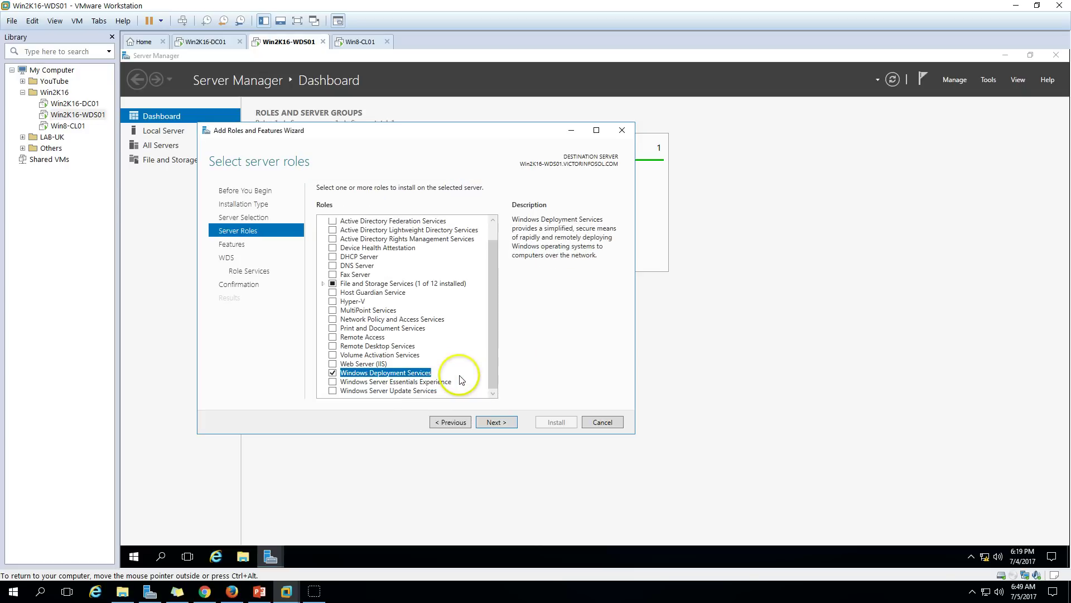
left_click(496, 423)
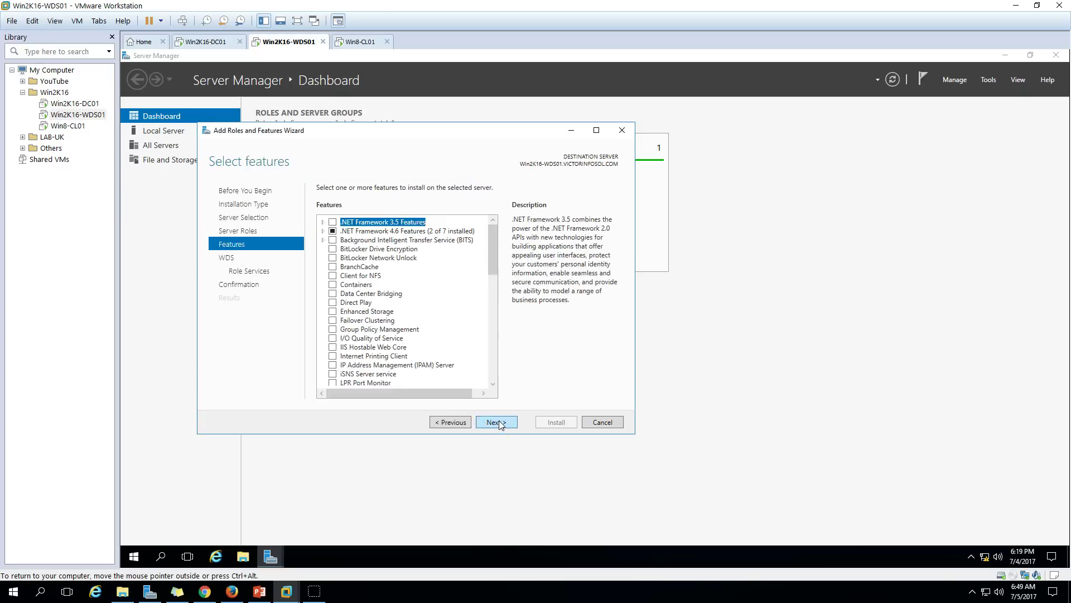
left_click(499, 423)
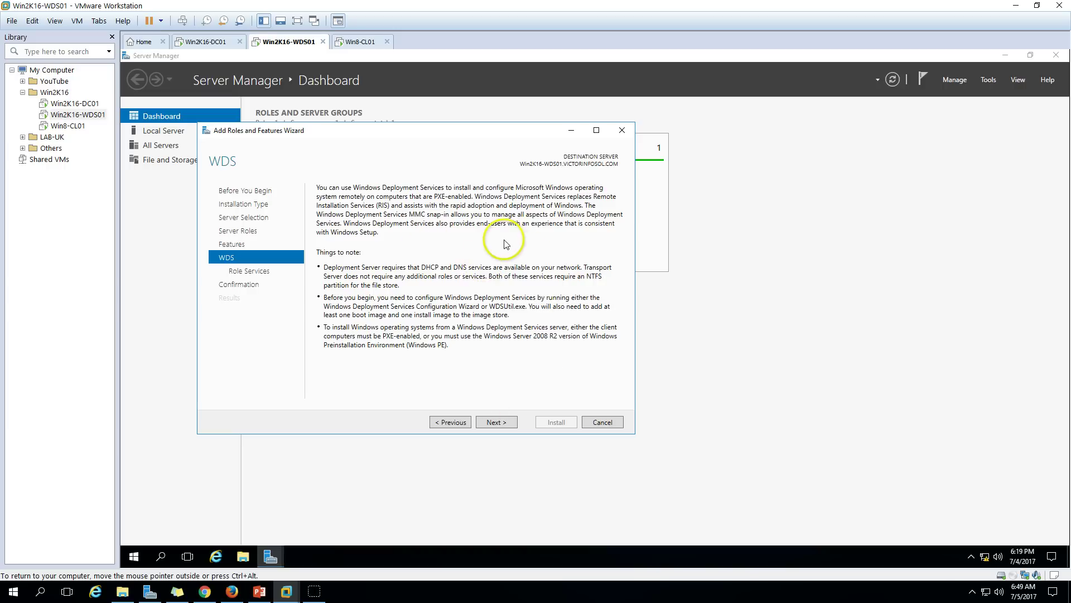
Keep the Deployment Server and Transport Server role services and begin the installation.
left_click(509, 423)
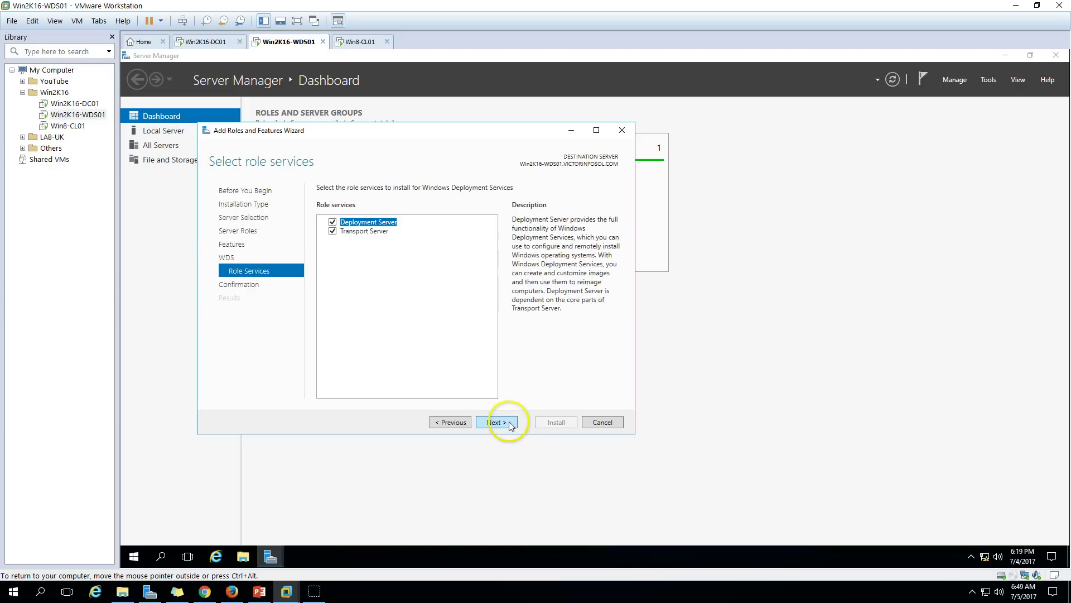
left_click(374, 230)
left_click(373, 222)
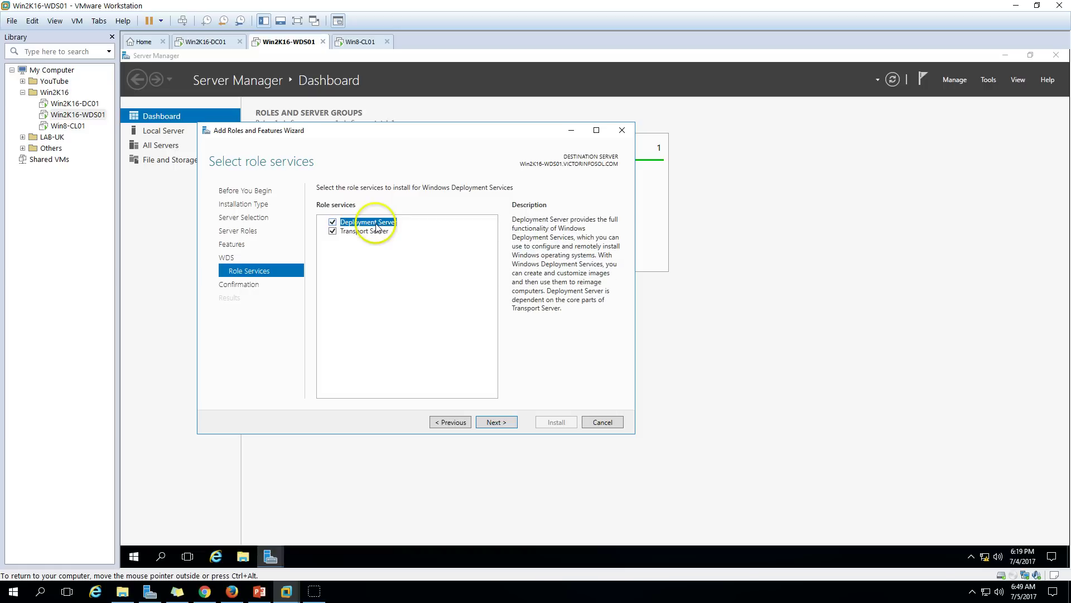
left_click(507, 424)
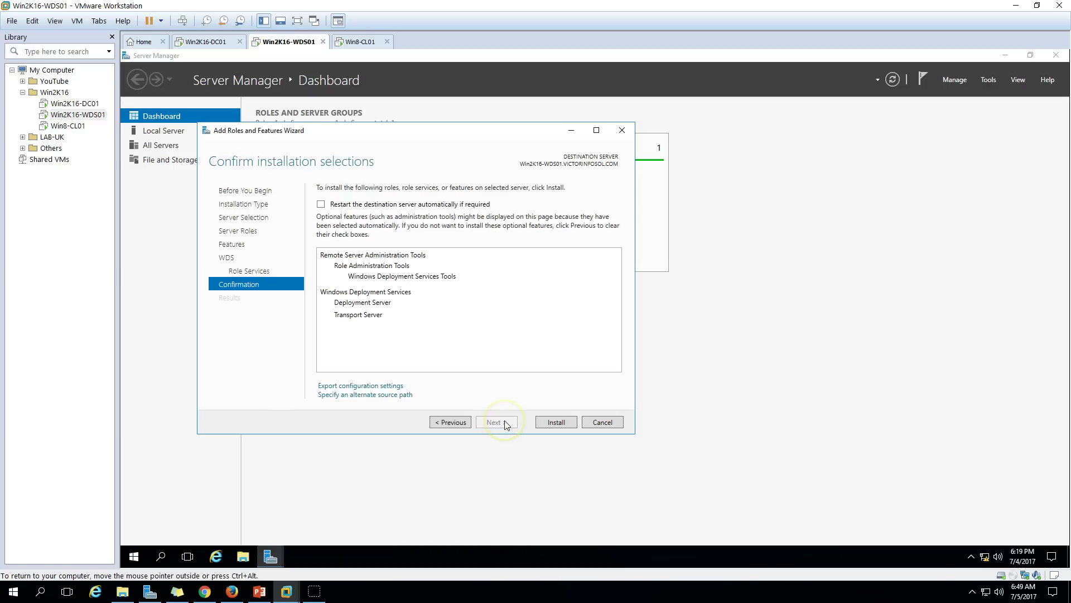
left_click(558, 423)
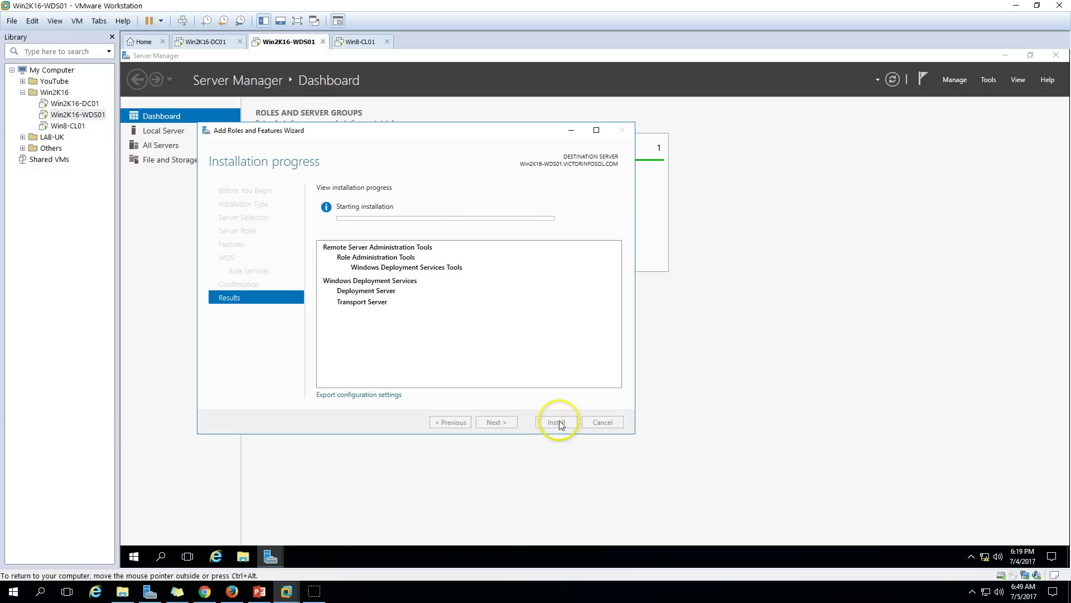
Drag the installation progress window further right while WDS installs.
left_click_drag(411, 136, 498, 137)
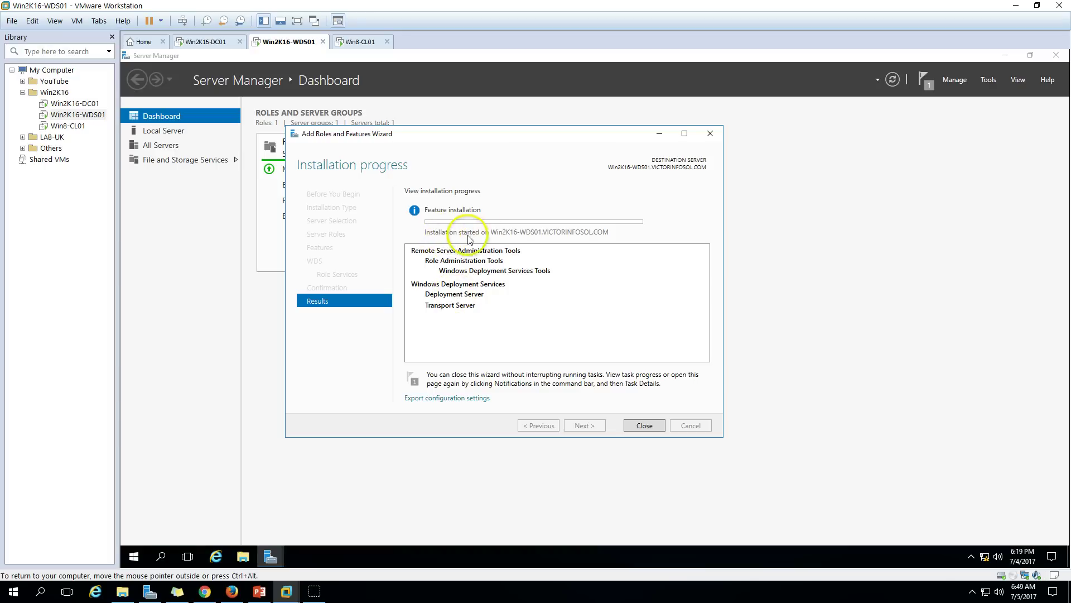
left_click_drag(519, 132, 570, 139)
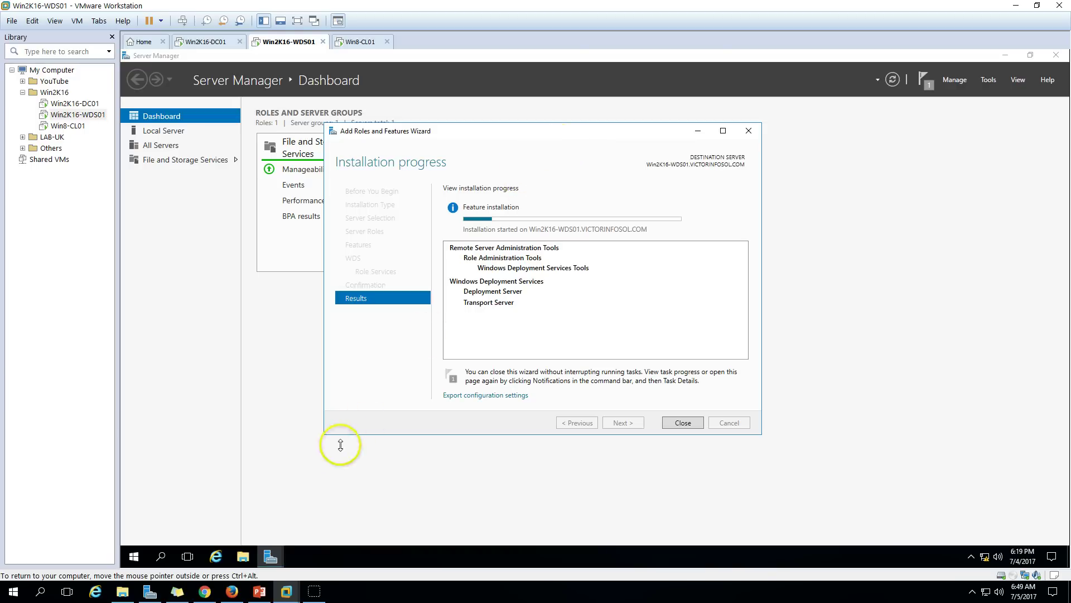
left_click(259, 592)
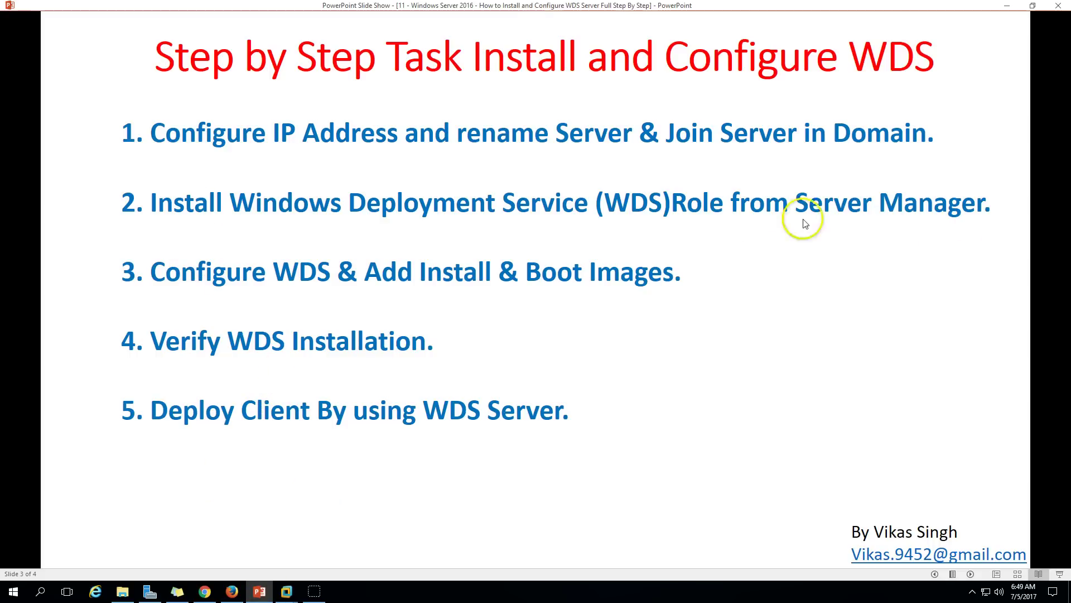
left_click(260, 589)
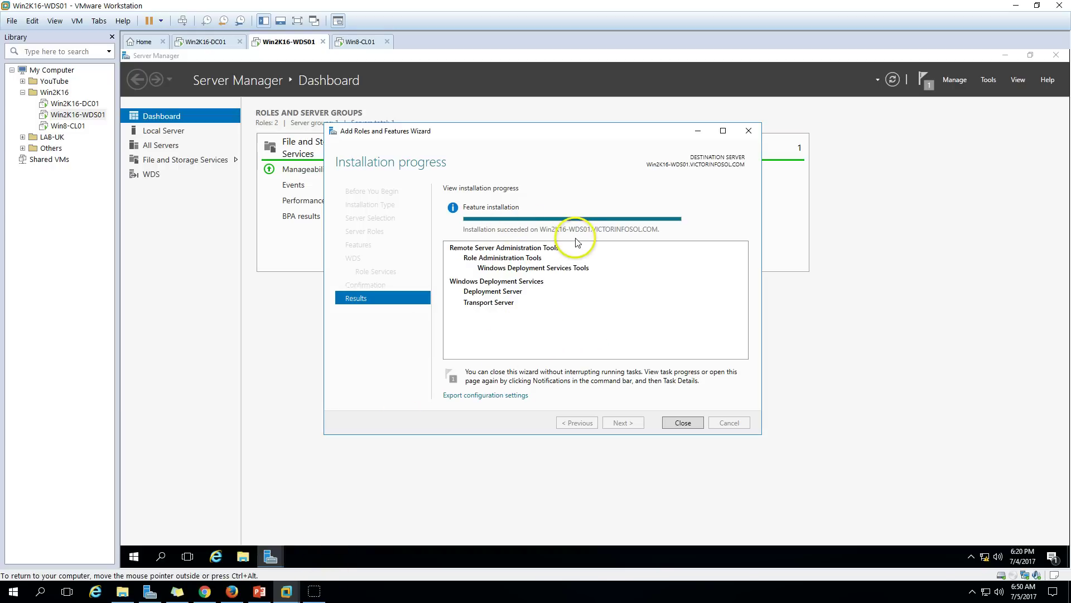
Close the finished wizard, then launch the Windows Deployment Services console from Tools and maximize it.
left_click(681, 422)
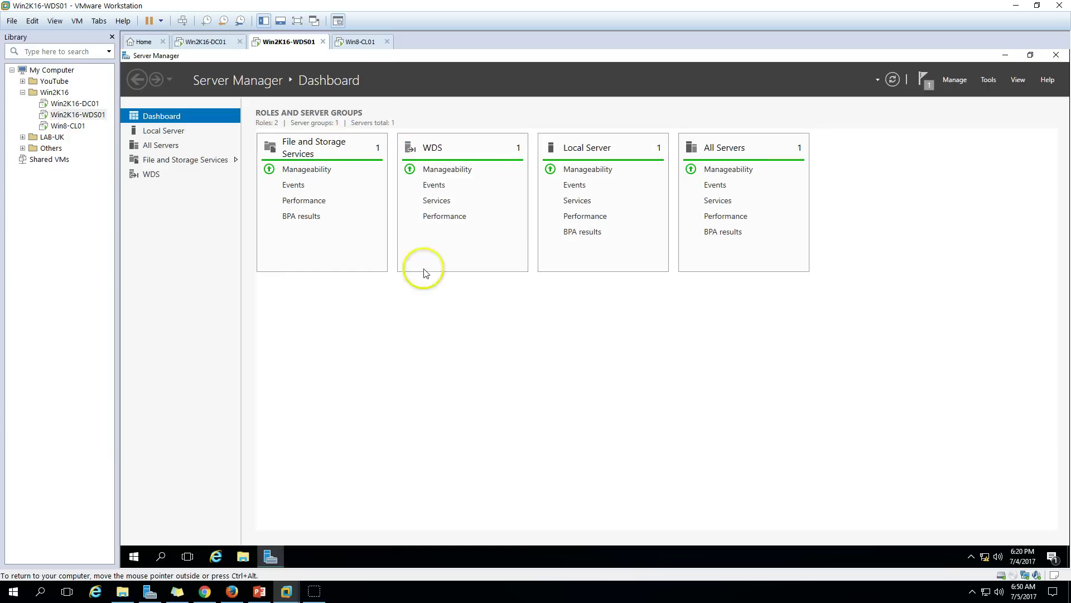
left_click(259, 590)
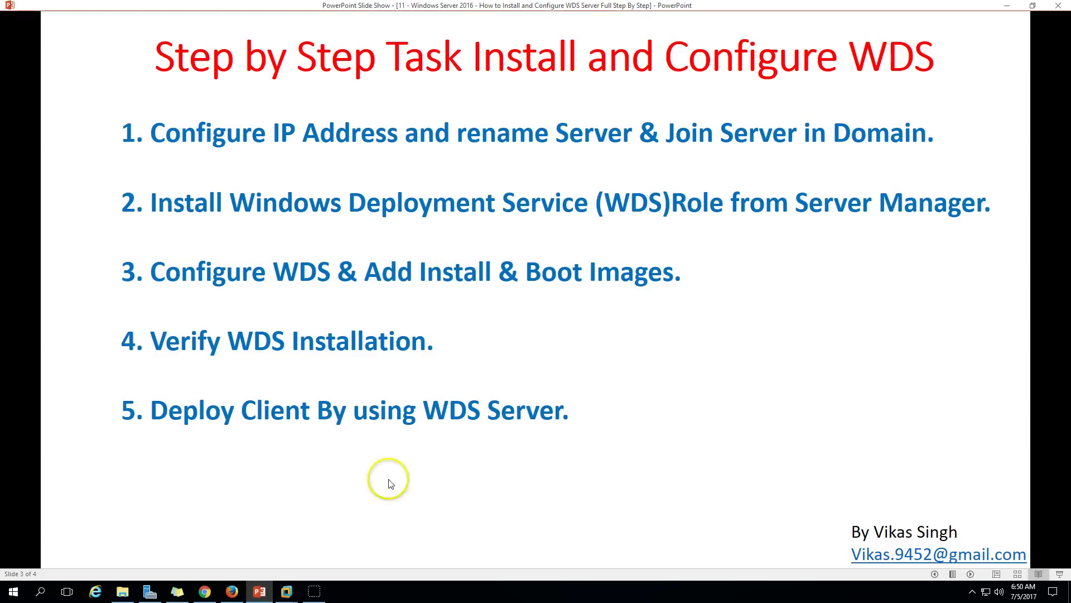
left_click(259, 591)
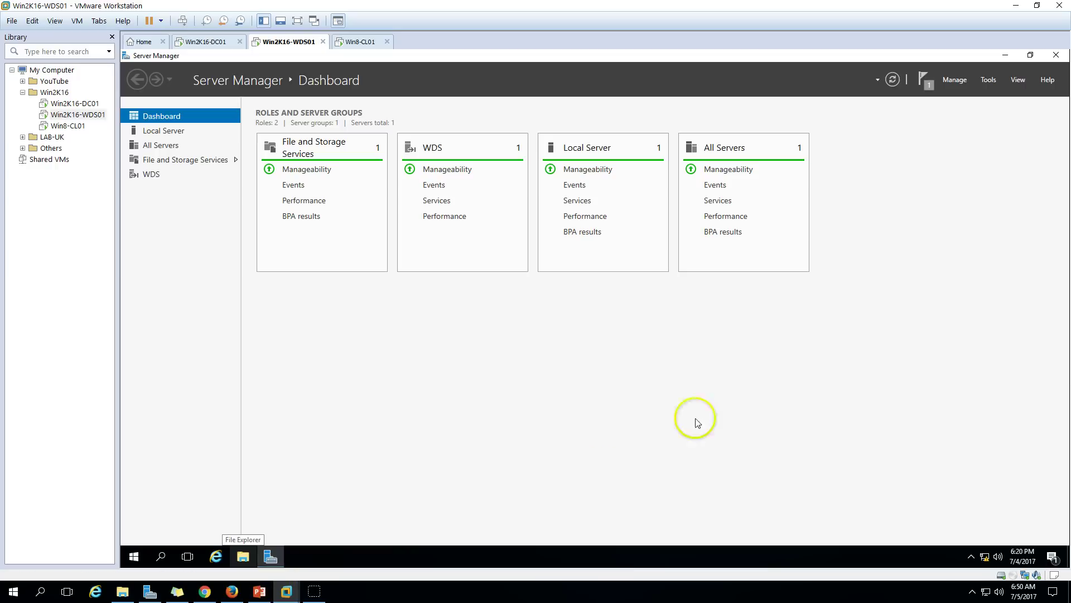
left_click(989, 79)
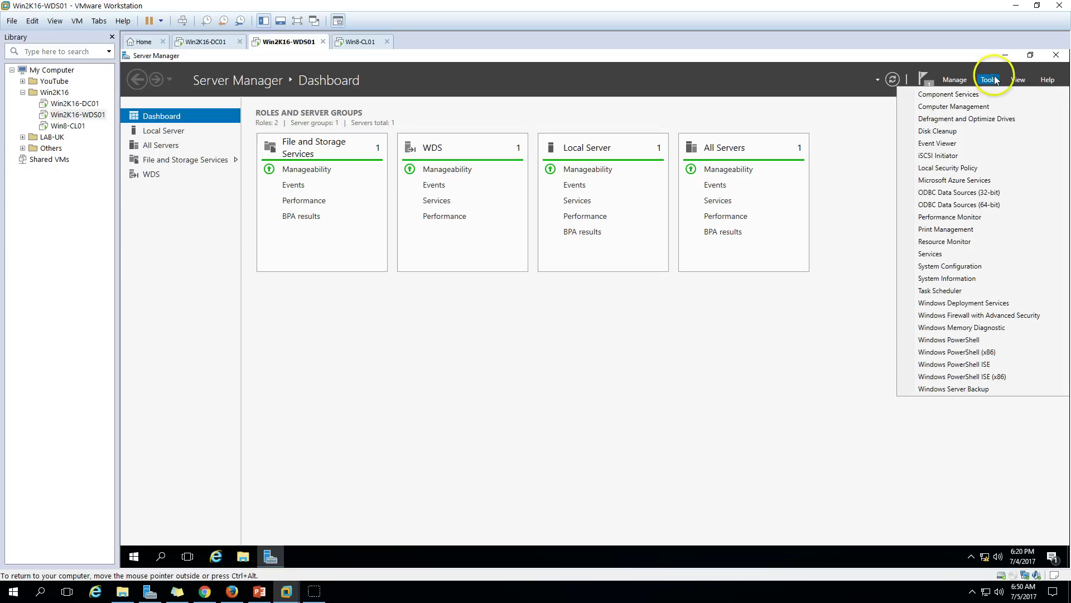
left_click(970, 304)
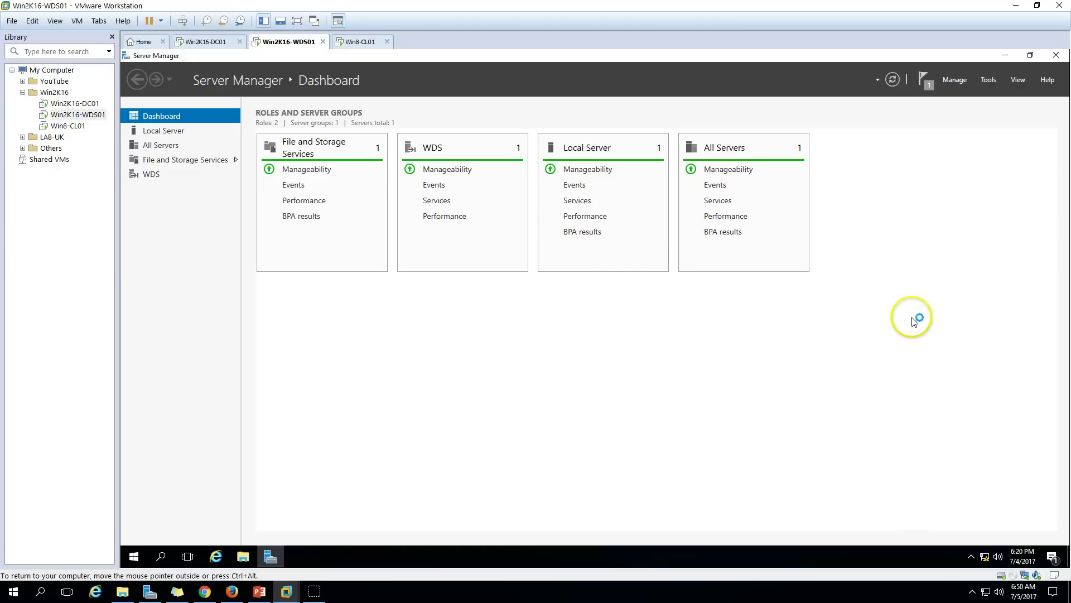
double_click(633, 114)
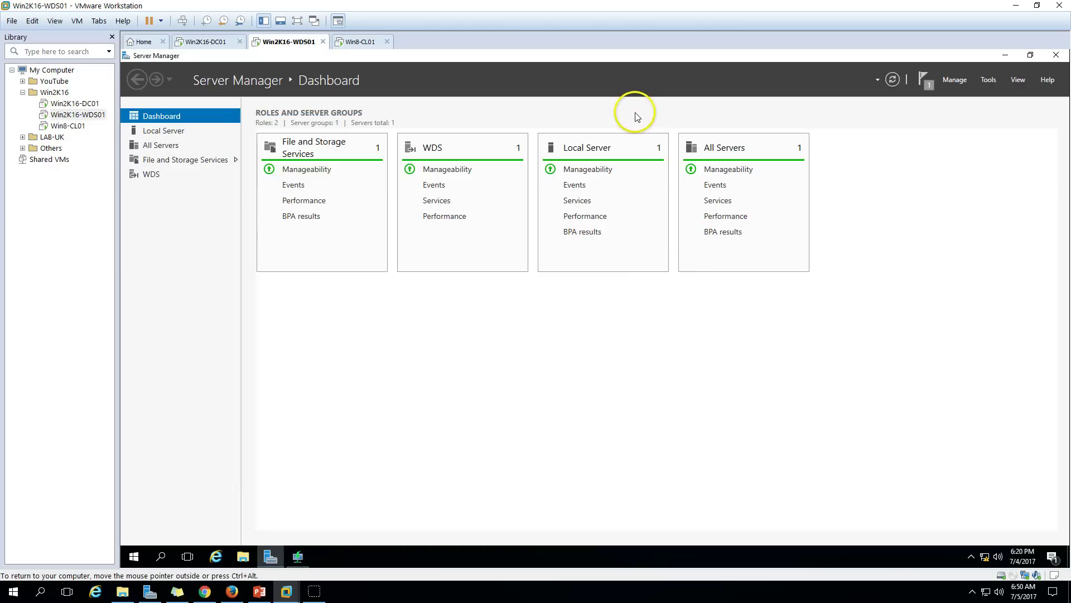
Restore and maximize the WDS console, then launch Configure Server on Win2K16-WDS01.
left_click(297, 556)
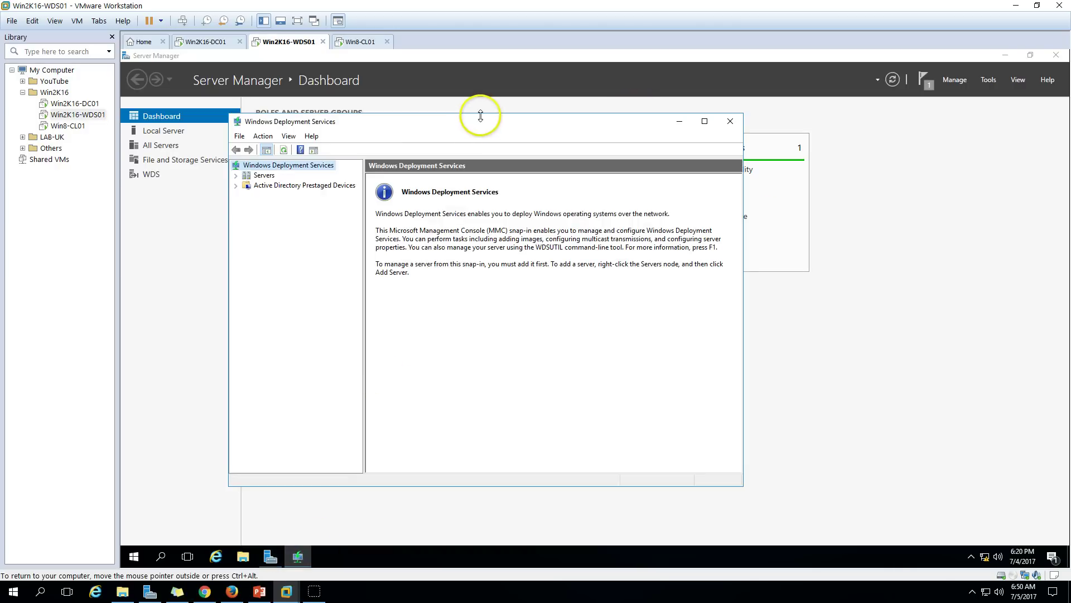
double_click(483, 121)
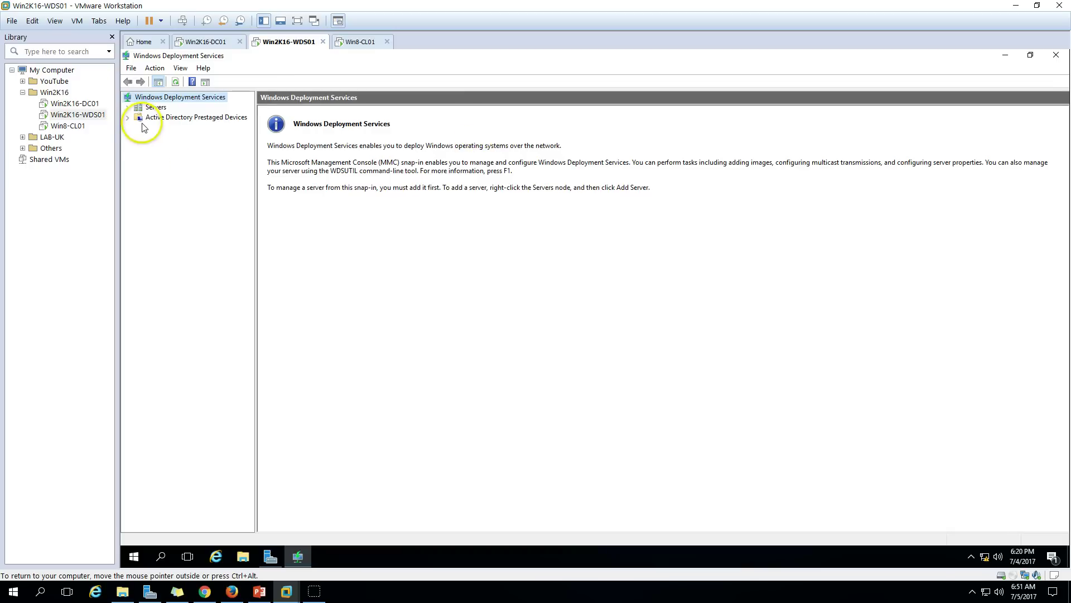
left_click(129, 108)
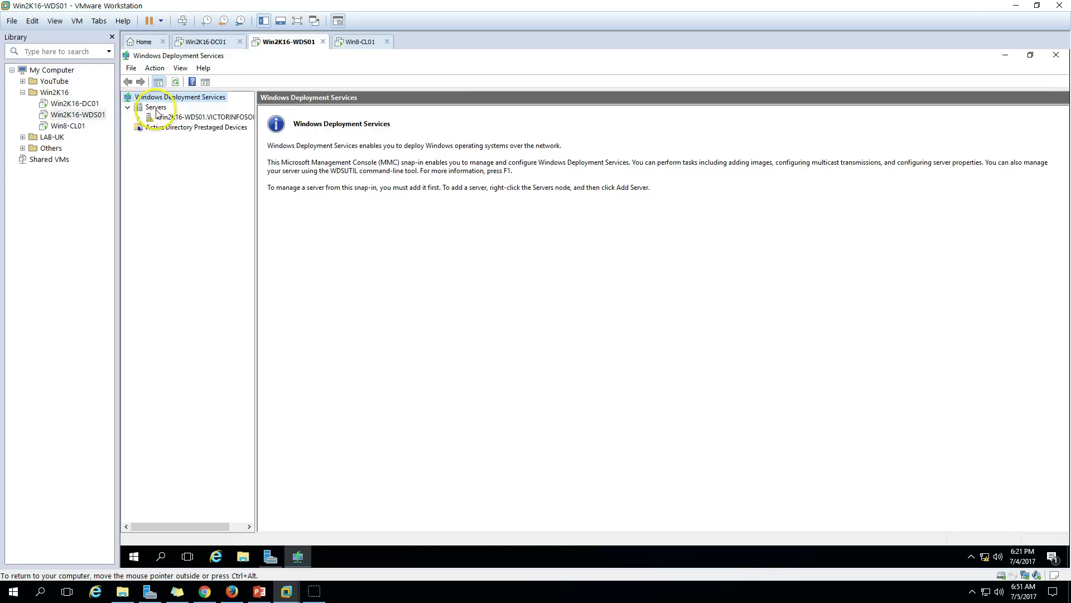
left_click(162, 116)
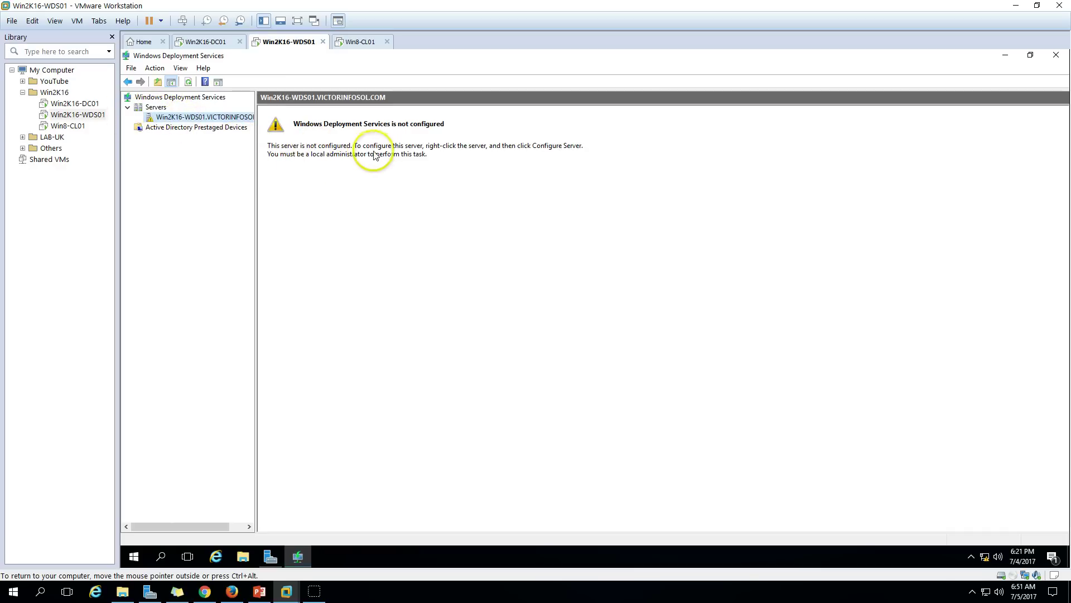
right_click(223, 119)
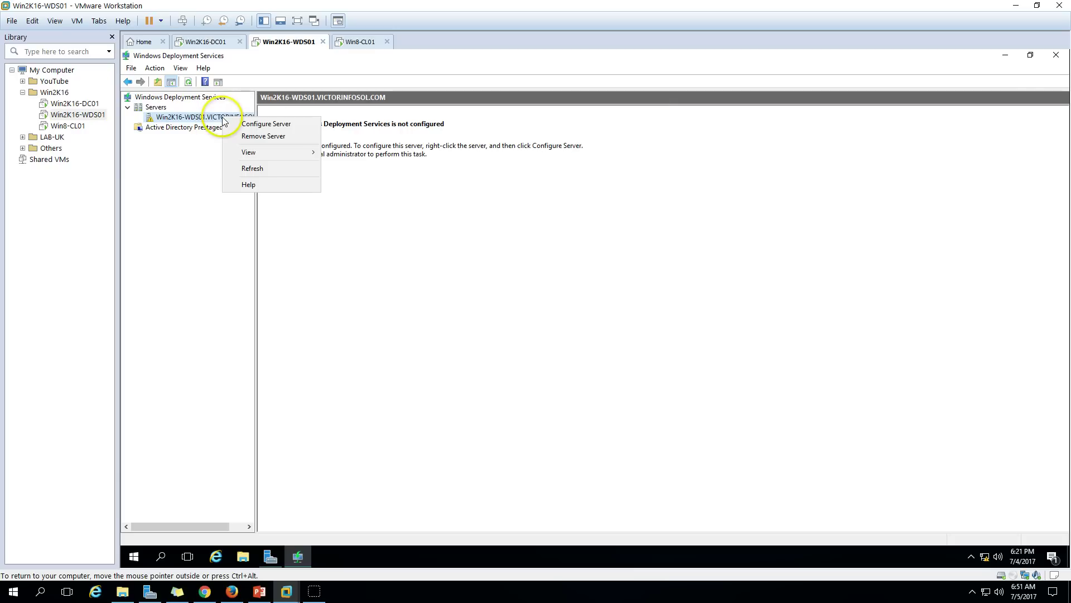
left_click(265, 125)
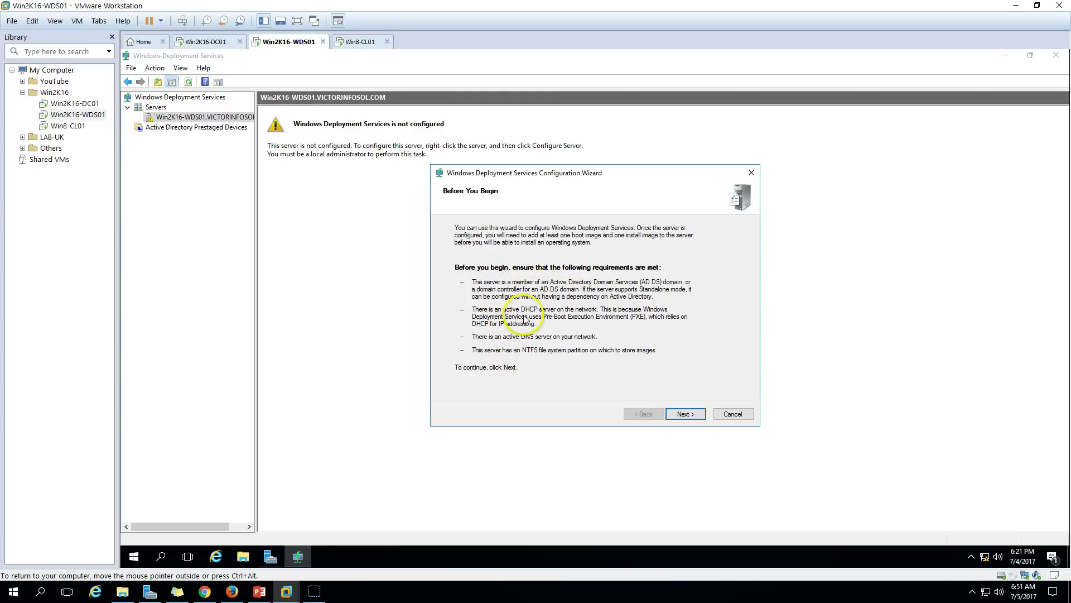
On the Win2K16-DC01 VM, launch the DHCP console from Tools and maximize it.
left_click(214, 42)
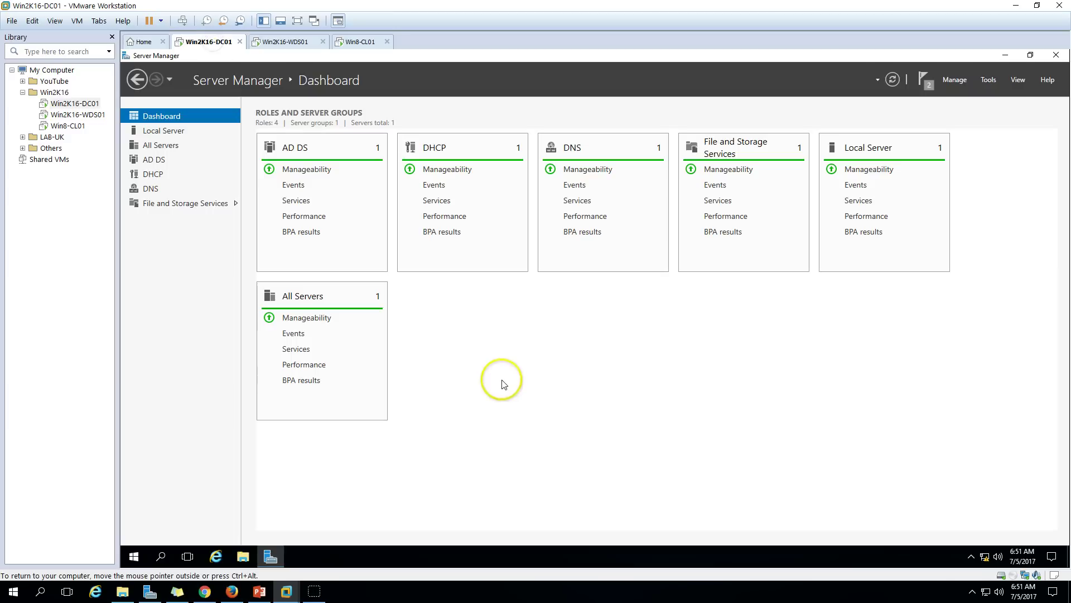
left_click(988, 80)
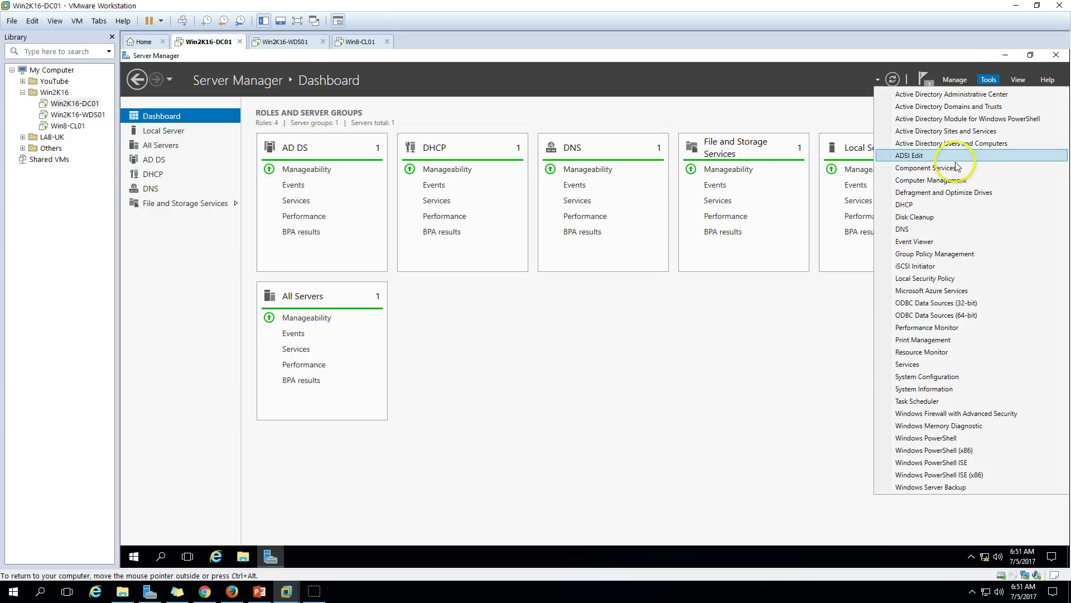
left_click(922, 209)
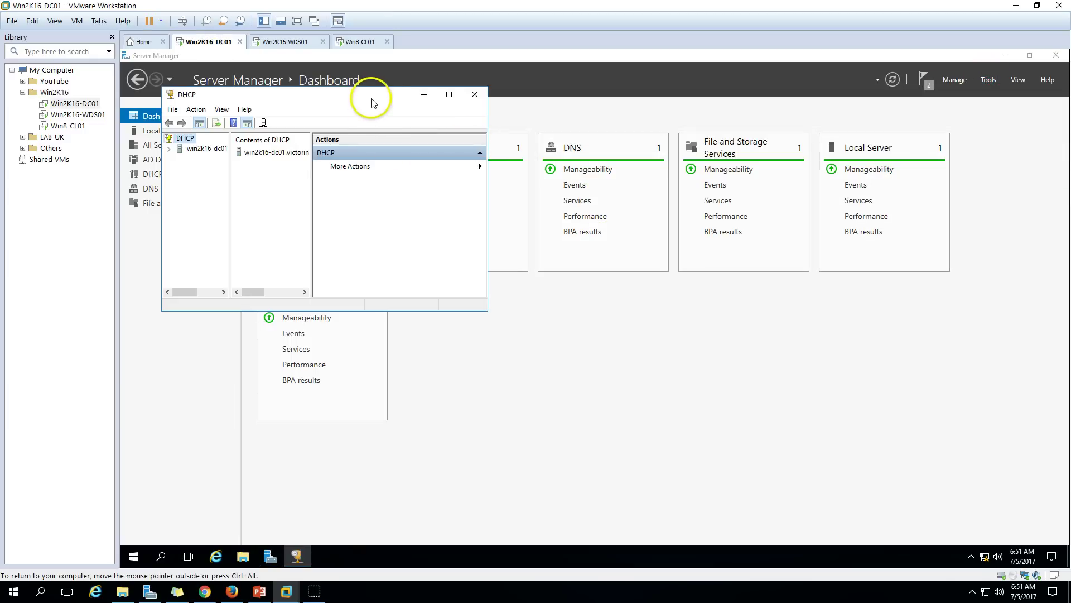
double_click(372, 102)
Expand the DHCP server's IPv4 node and start the New Scope wizard.
double_click(202, 111)
double_click(209, 111)
left_click(176, 128)
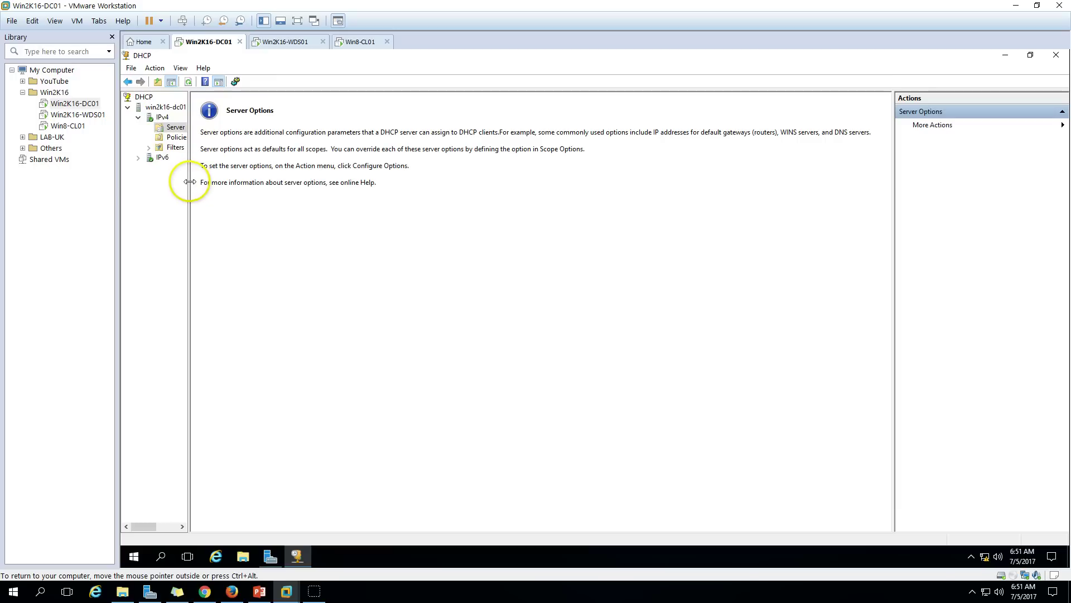
left_click_drag(189, 182, 294, 185)
left_click(163, 117)
right_click(163, 117)
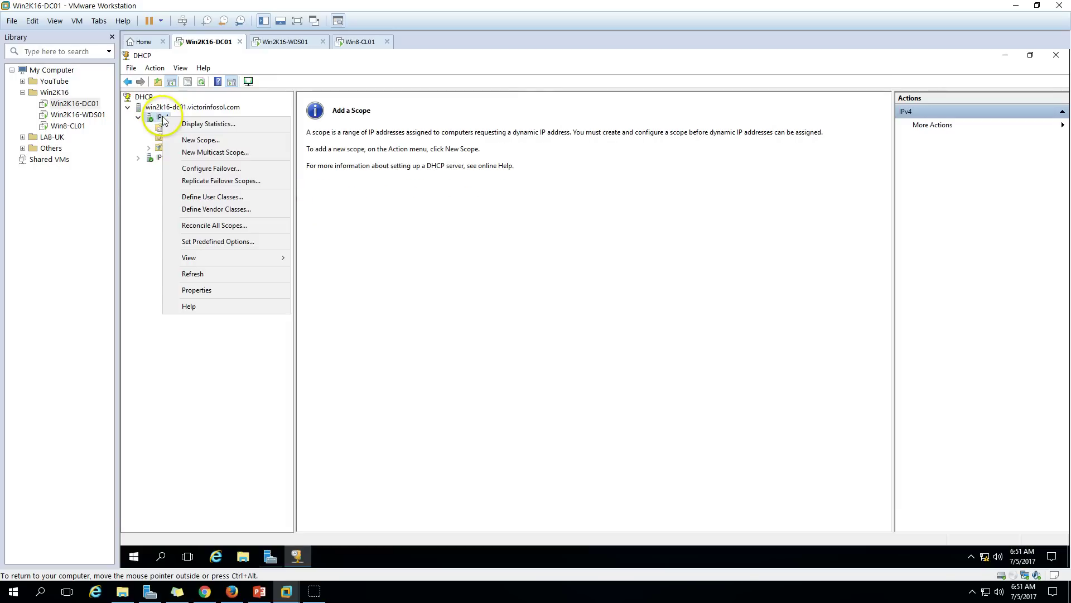
left_click(206, 140)
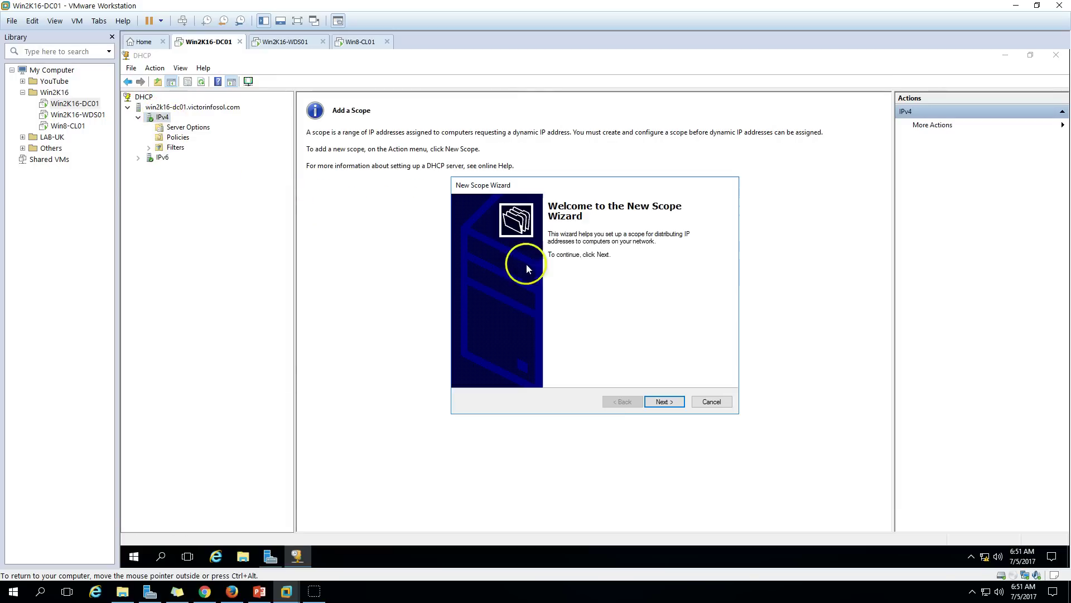
Accept the LAN scope name, address range, no exclusions, default lease, and configure options now.
left_click(660, 402)
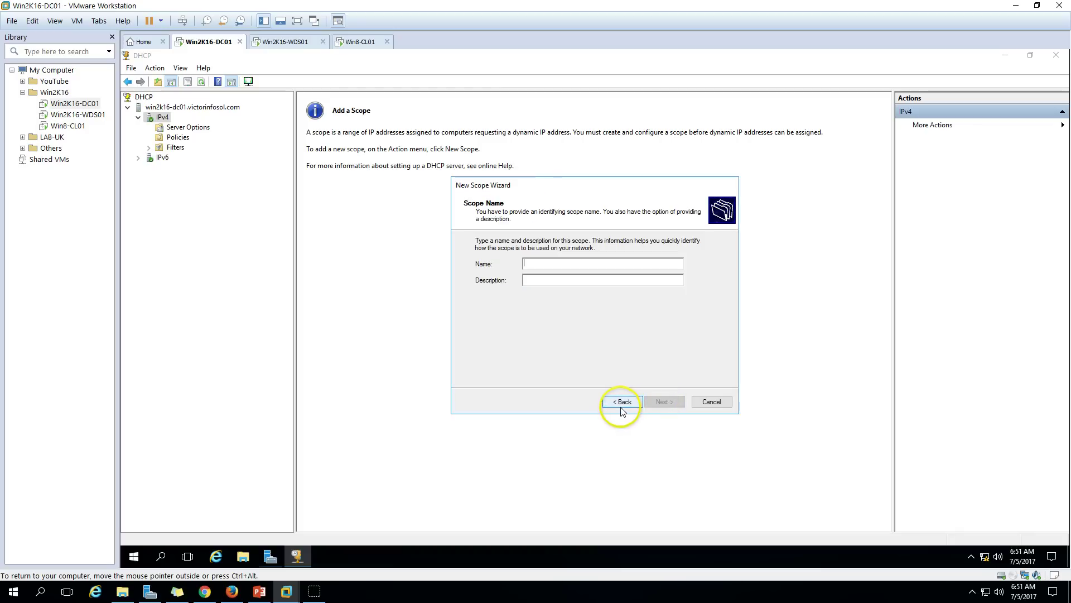
key("Return")
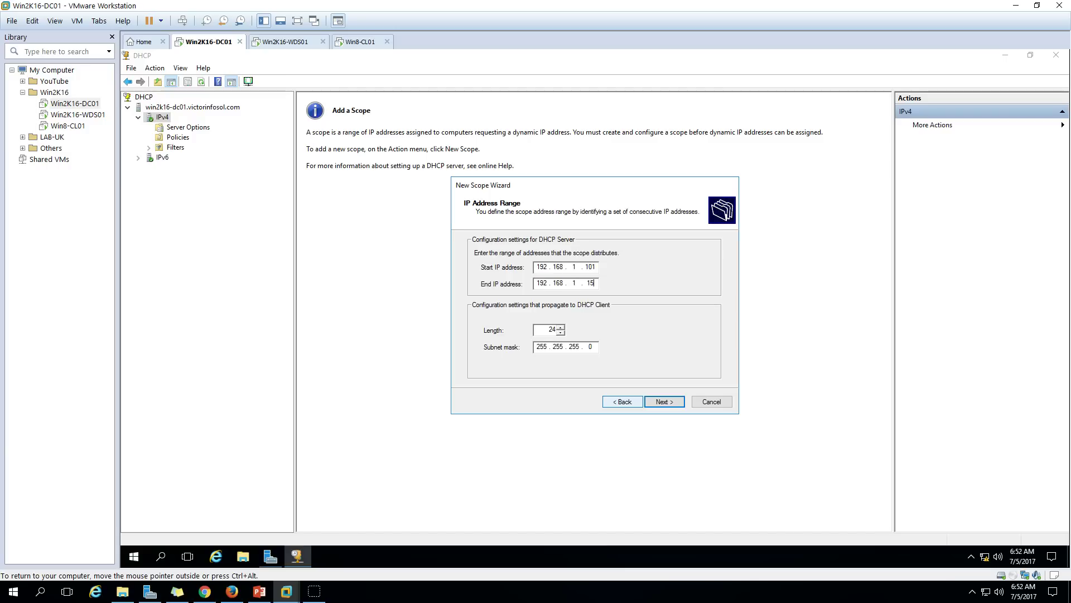
left_click(667, 405)
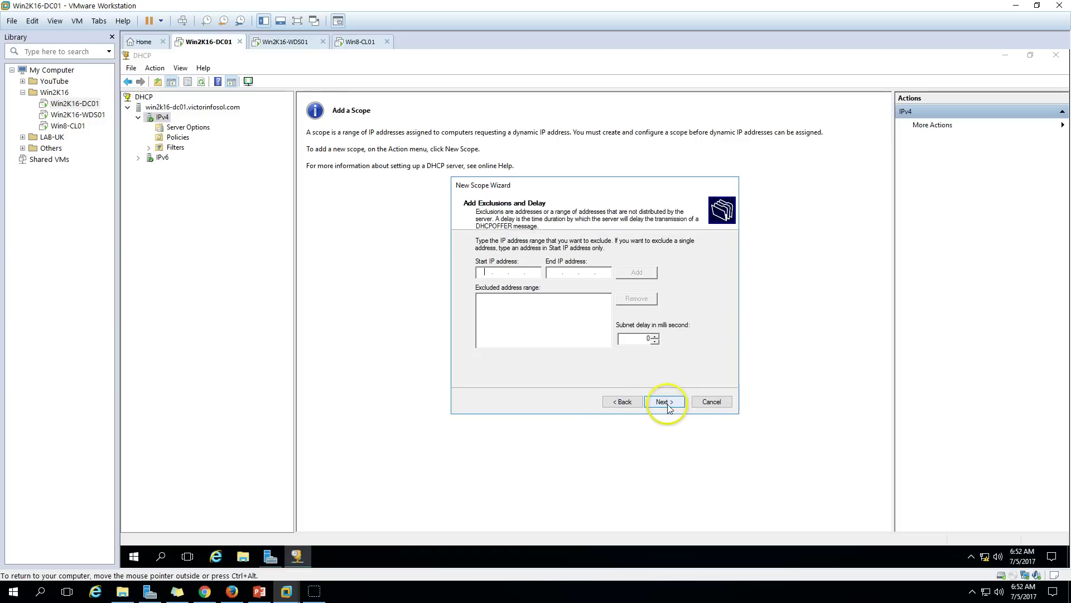
left_click(669, 403)
left_click(669, 403)
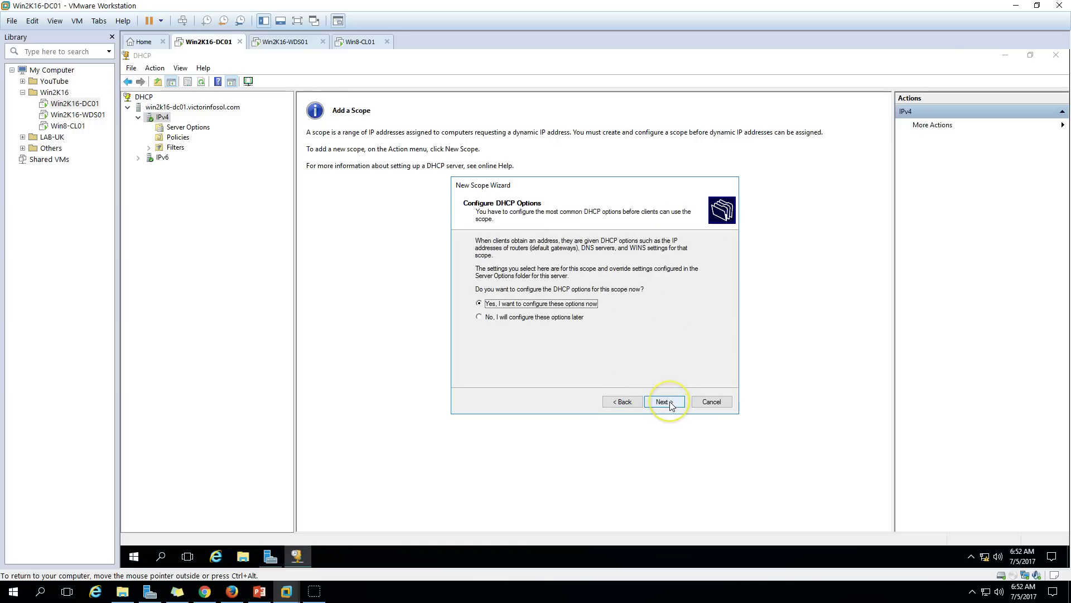
left_click(669, 403)
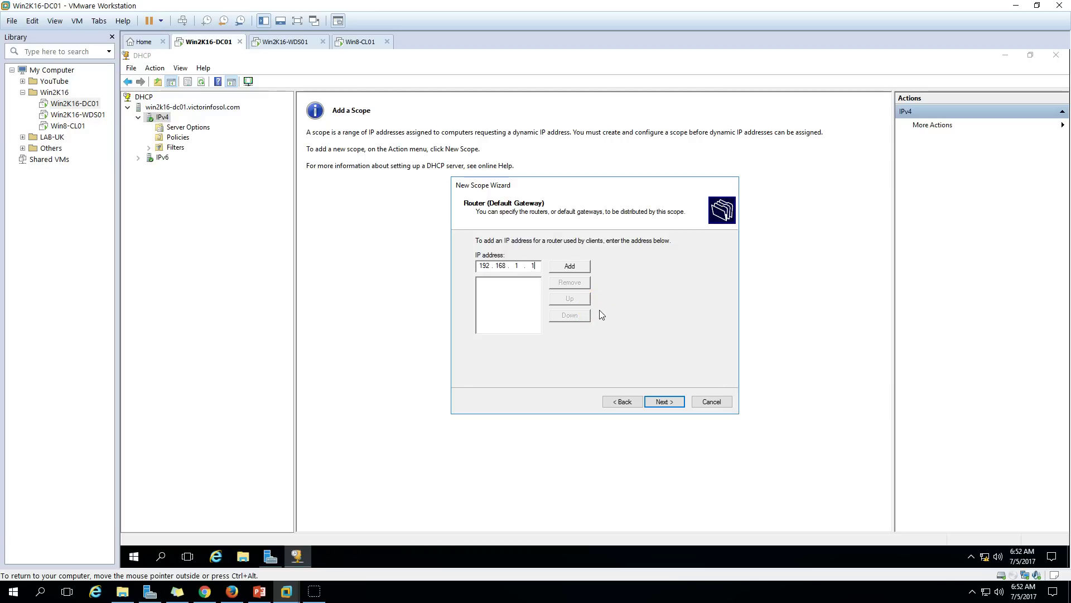
Add router 192.168.1.1, pass the DNS and WINS pages, and activate the scope.
left_click(569, 266)
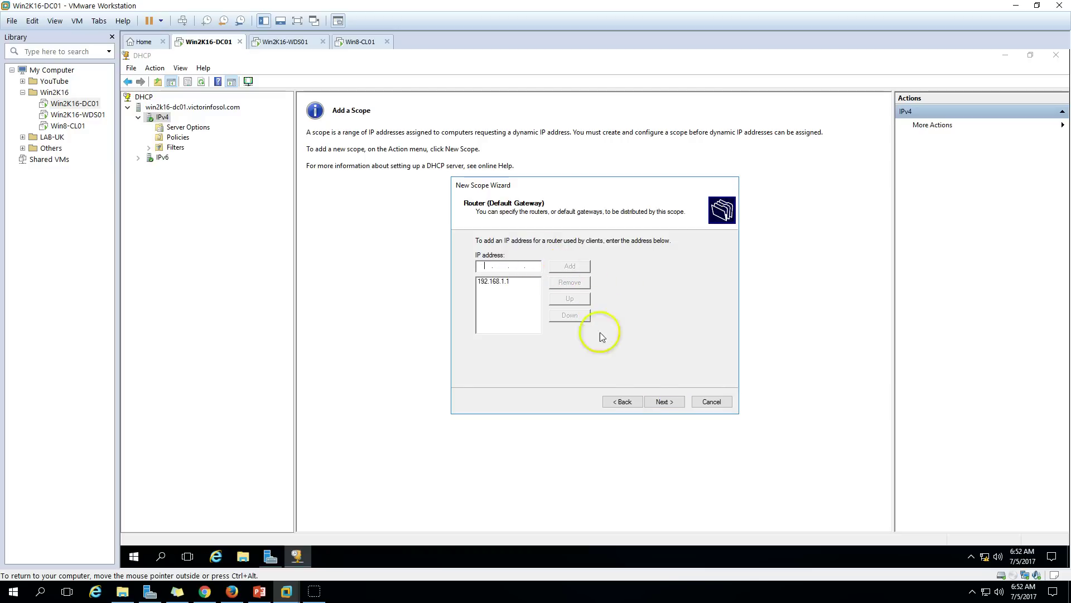
left_click(664, 402)
left_click(665, 403)
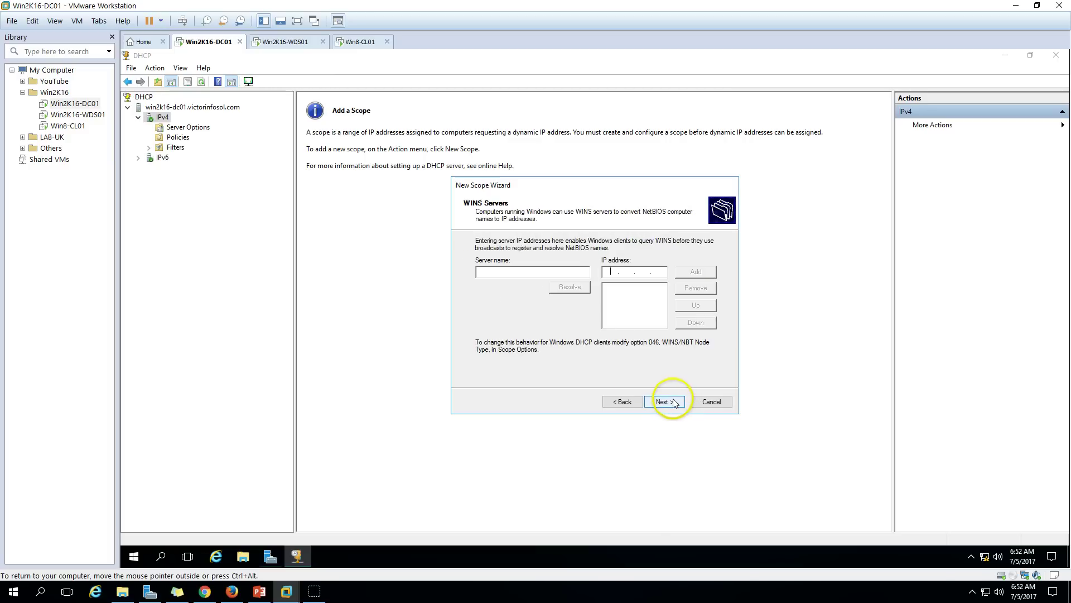
left_click(676, 403)
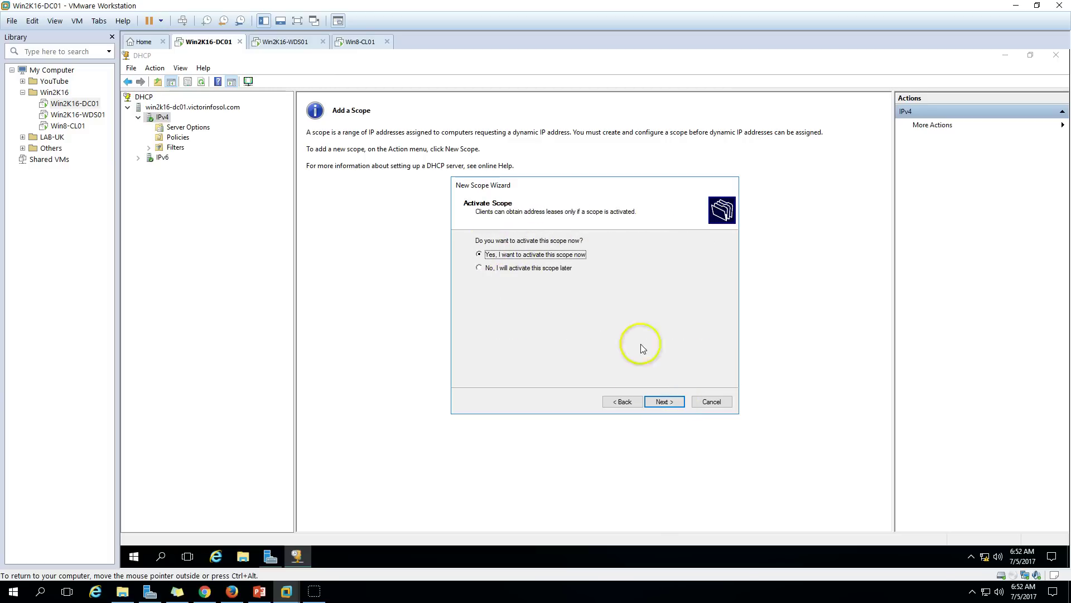
left_click(661, 401)
left_click(666, 402)
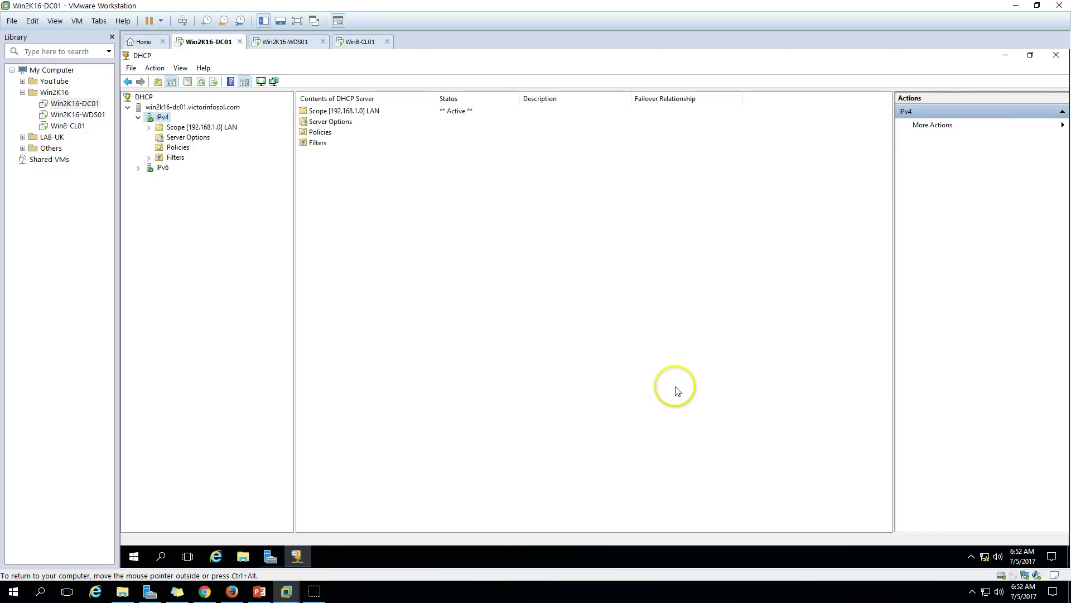
Expand Scope [192.168.1.0] LAN in the tree and select Reservations.
left_click(227, 126)
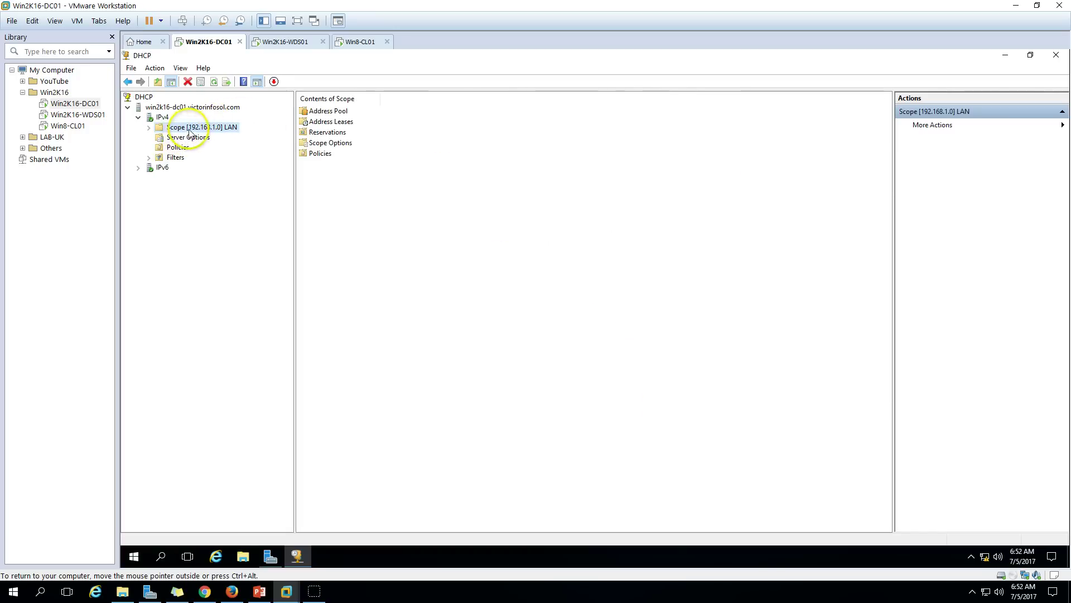
left_click(150, 128)
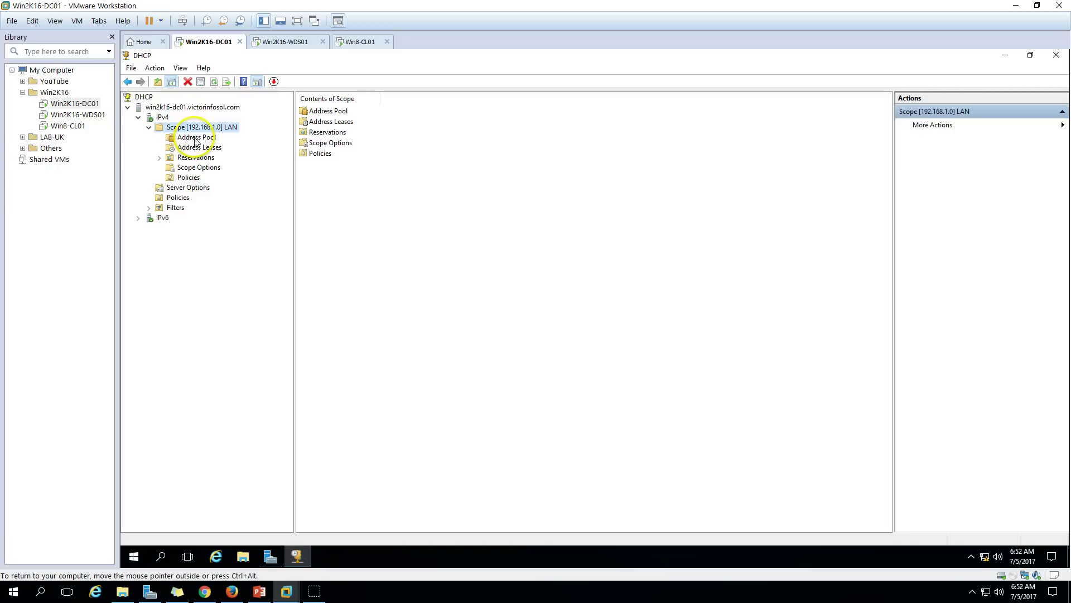
left_click(199, 158)
Open Configure Options from the LAN scope's Scope Options node.
left_click(202, 168)
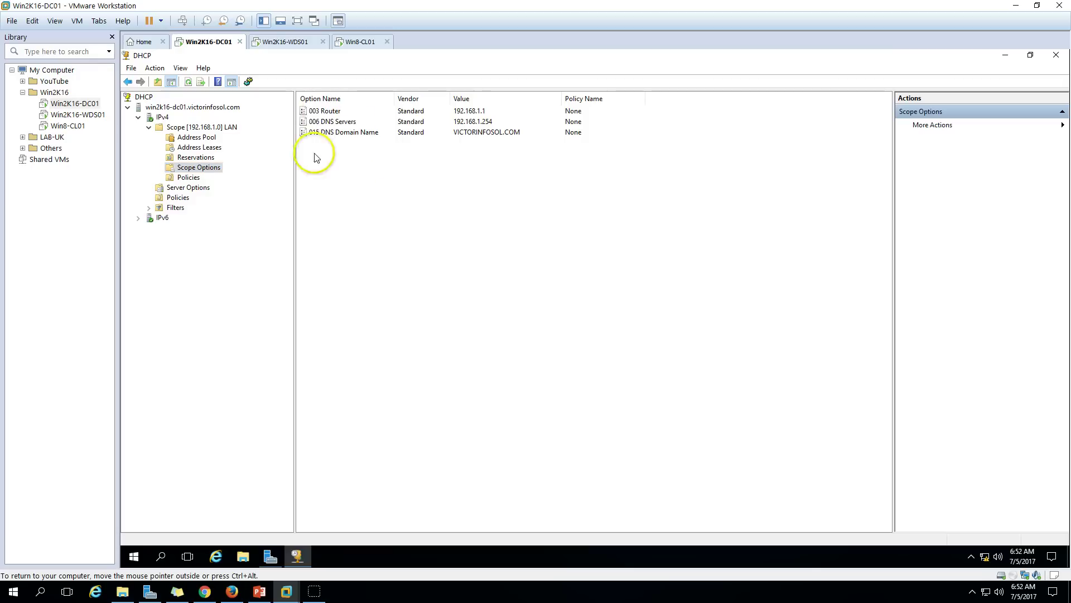
right_click(374, 215)
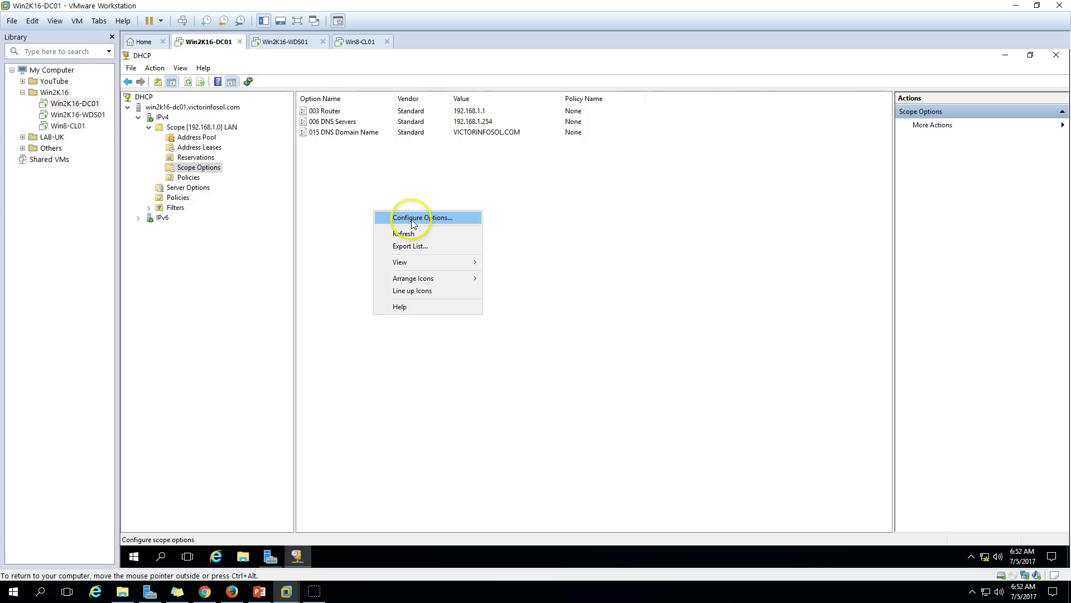
left_click(406, 218)
Scroll the Available Options list and tick 066 Boot Server Host Name.
left_click(690, 254)
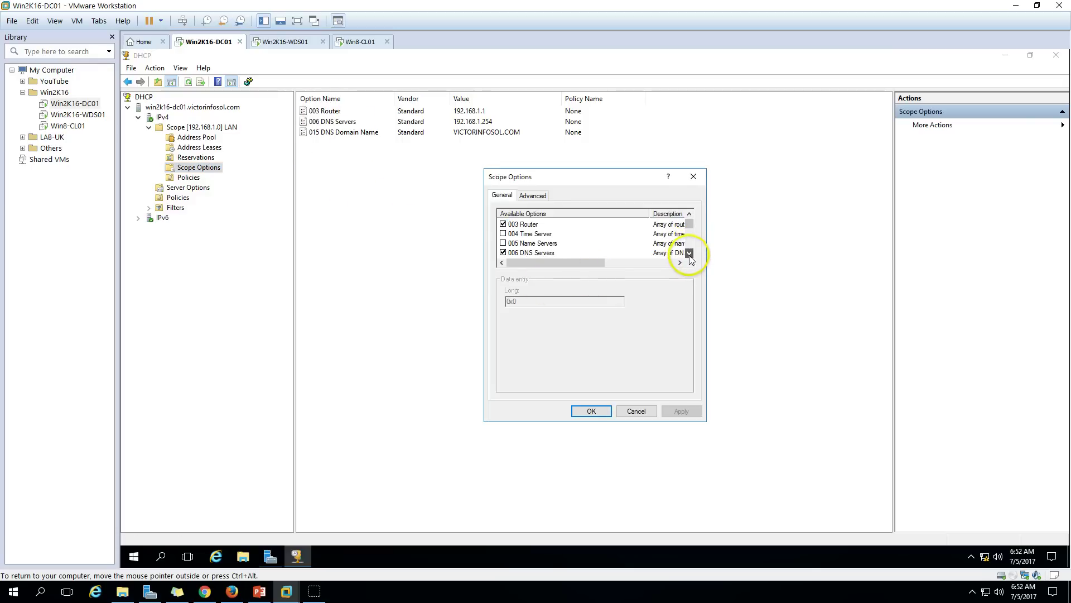
left_click(690, 254)
left_click(689, 254)
left_click(689, 253)
left_click(690, 253)
left_click(690, 253)
left_click(690, 253)
left_click(689, 253)
left_click(690, 253)
left_click(690, 253)
left_click(690, 254)
left_click(690, 254)
left_click(690, 254)
left_click(690, 253)
left_click(689, 253)
left_click(690, 254)
left_click(690, 253)
left_click(689, 254)
left_click(690, 253)
left_click(690, 254)
left_click(690, 254)
left_click(690, 253)
left_click(689, 253)
left_click(689, 253)
left_click(690, 254)
left_click(690, 254)
left_click(690, 254)
left_click(690, 253)
left_click(690, 253)
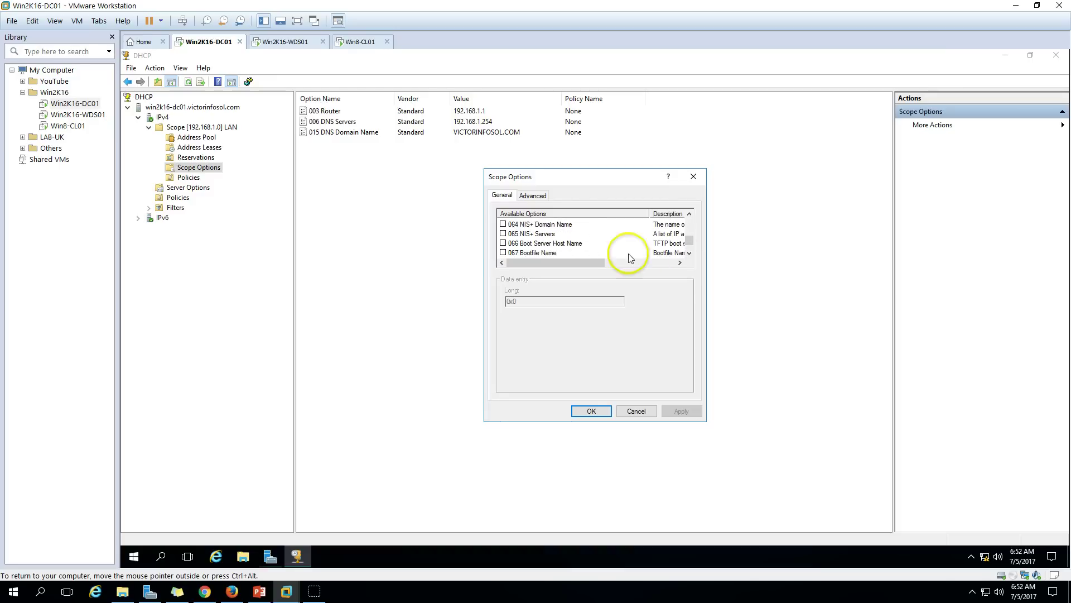
left_click(503, 244)
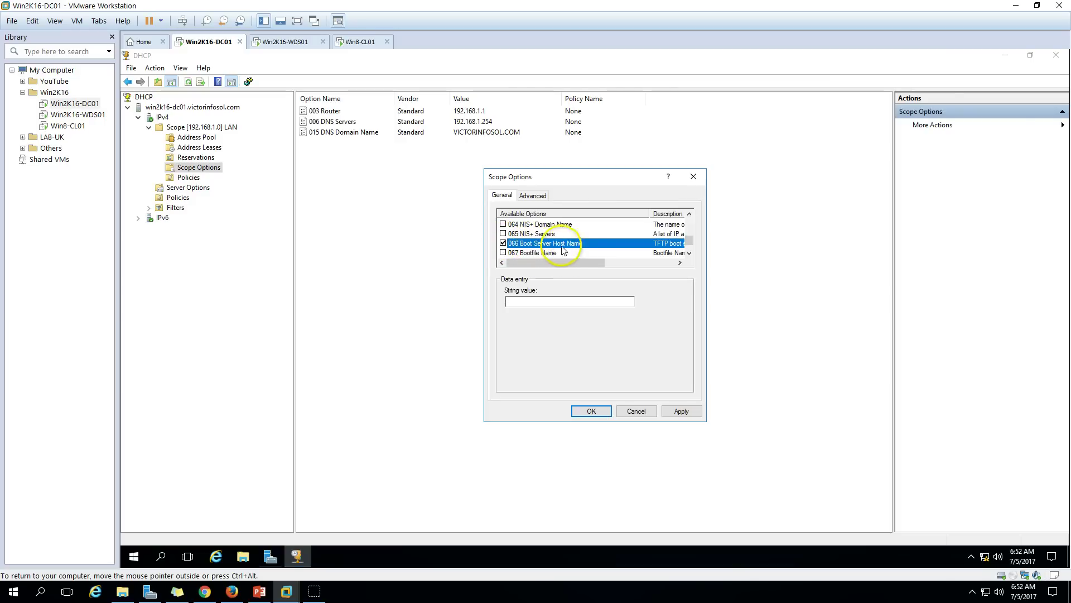
left_click(135, 557)
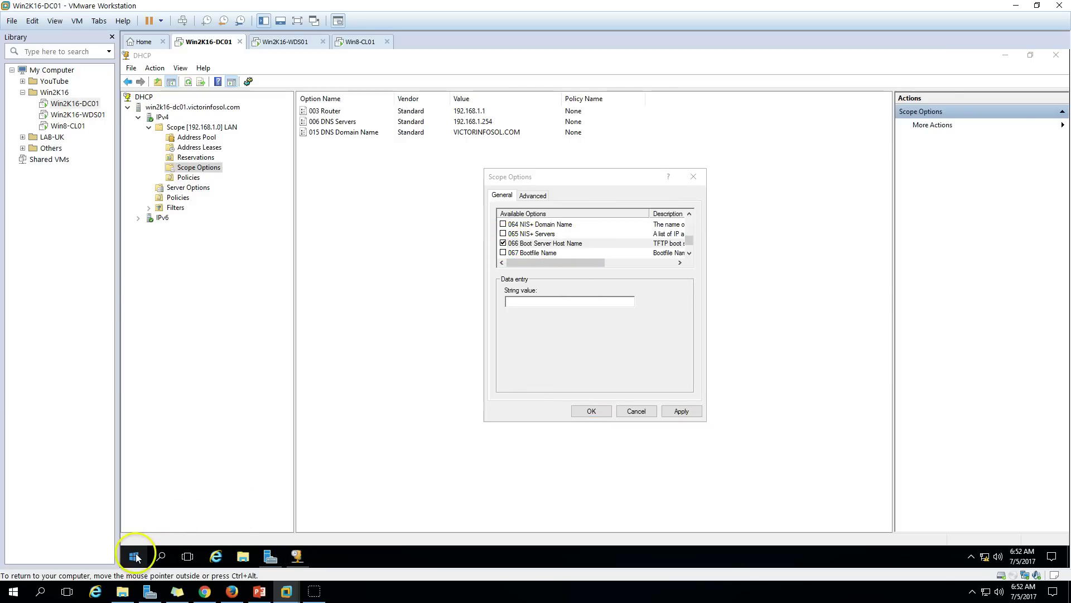
Use Run to browse to the WDS server's UNC path and copy it from Explorer.
right_click(135, 556)
left_click(176, 501)
type("\\win2k16-dc01.victorinfosol.co")
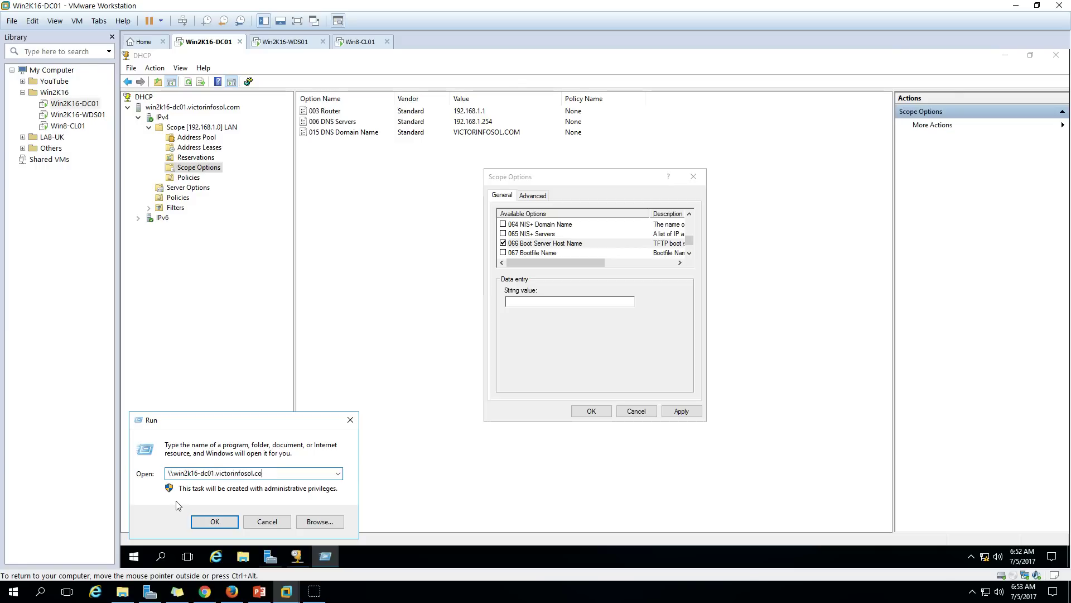
type("m")
key("Return")
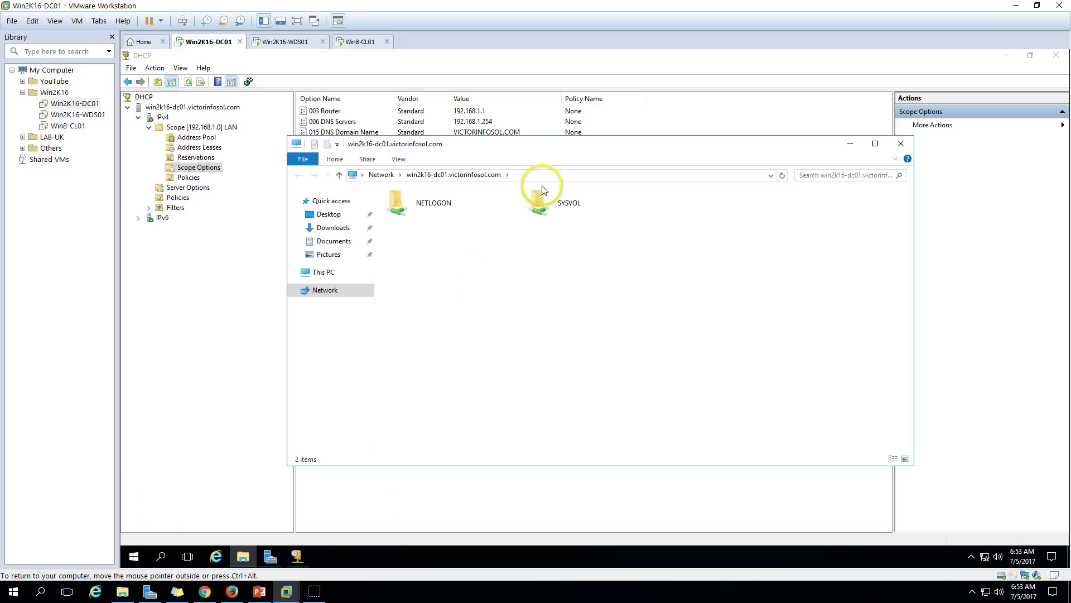
left_click(400, 177)
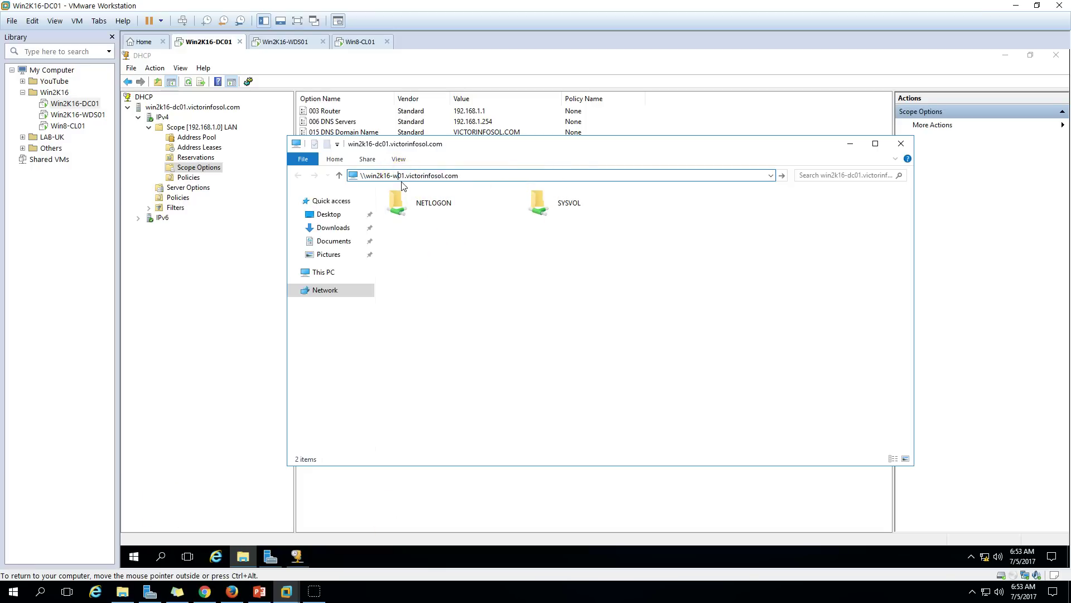
key("Return")
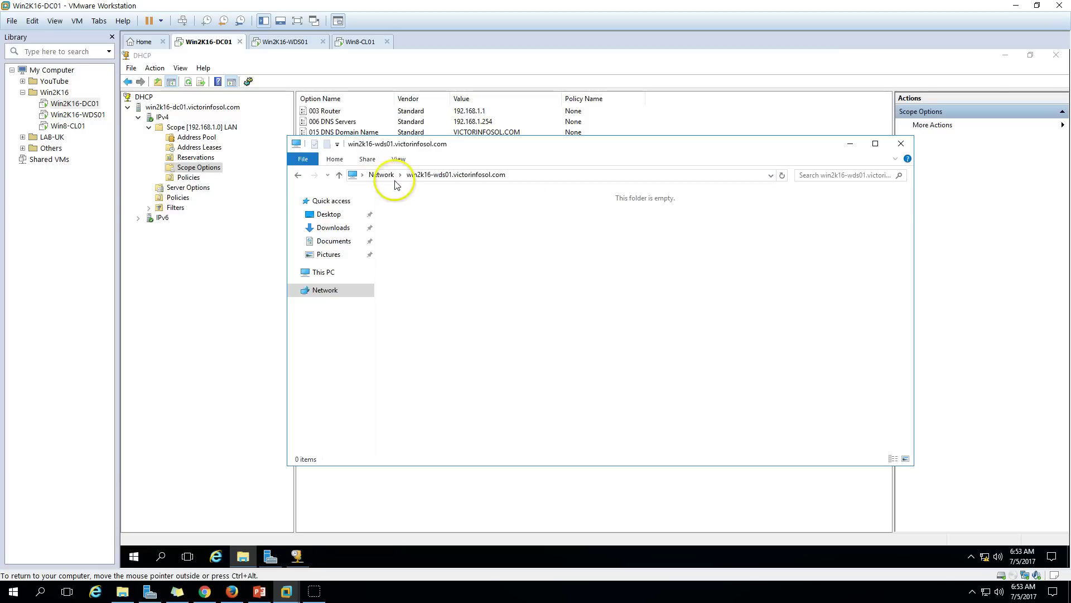
left_click(511, 175)
key("ctrl+c")
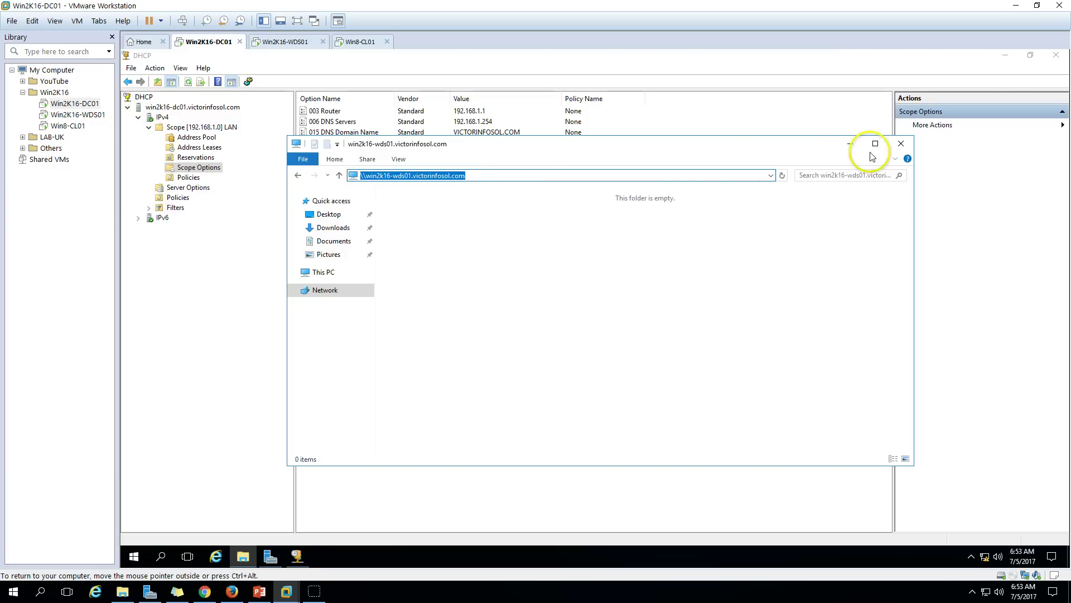
left_click(901, 144)
Paste the path into option 066, strip the backslashes to win2k16-wds01.victorinfosol.com, and apply.
left_click(550, 302)
key("ctrl+v")
left_click_drag(512, 302, 472, 306)
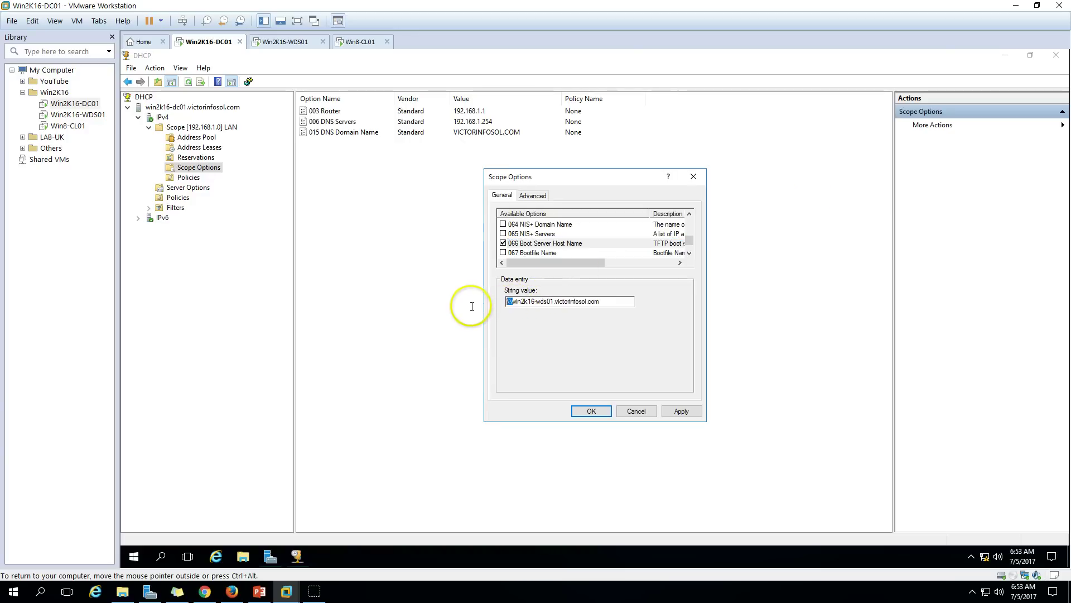
left_click(682, 410)
Tick 067 Bootfile Name, paste \Boot\x64\Wdsnbp.com as its value, and apply.
left_click(503, 252)
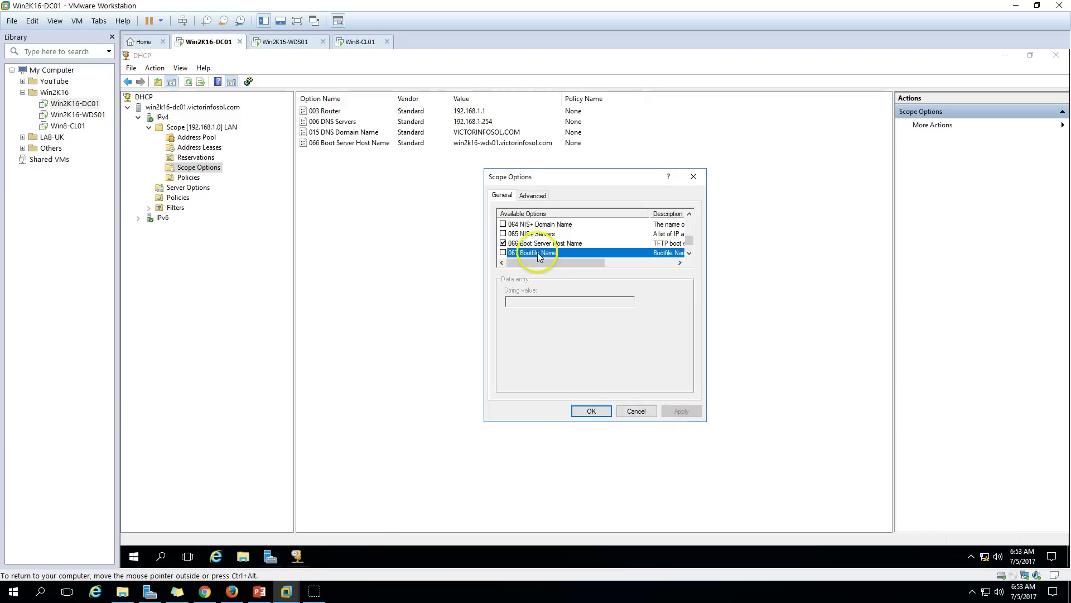
left_click(539, 300)
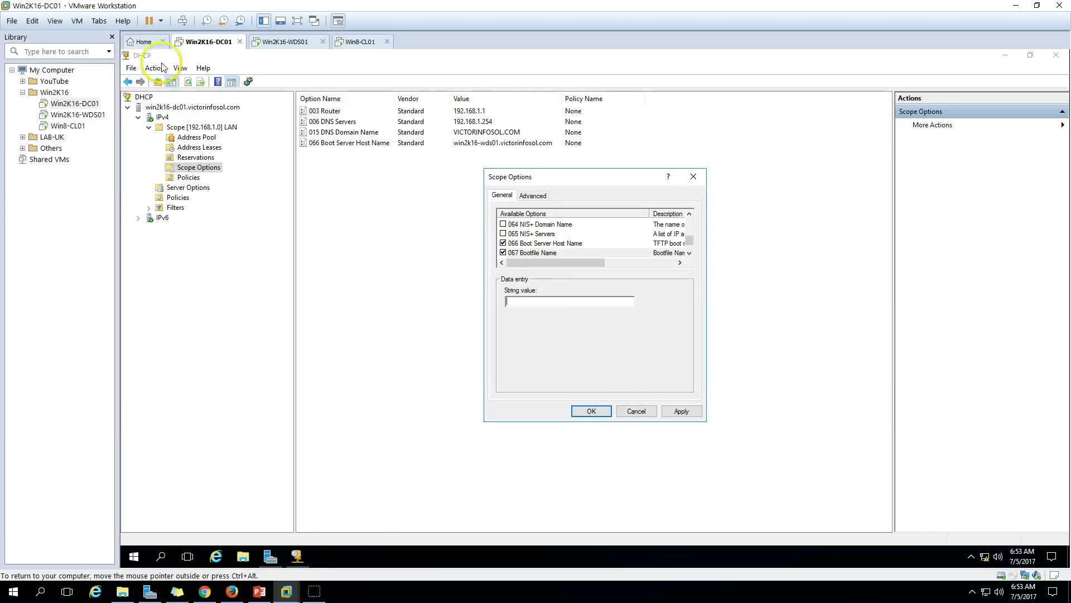
left_click(32, 20)
left_click(51, 61)
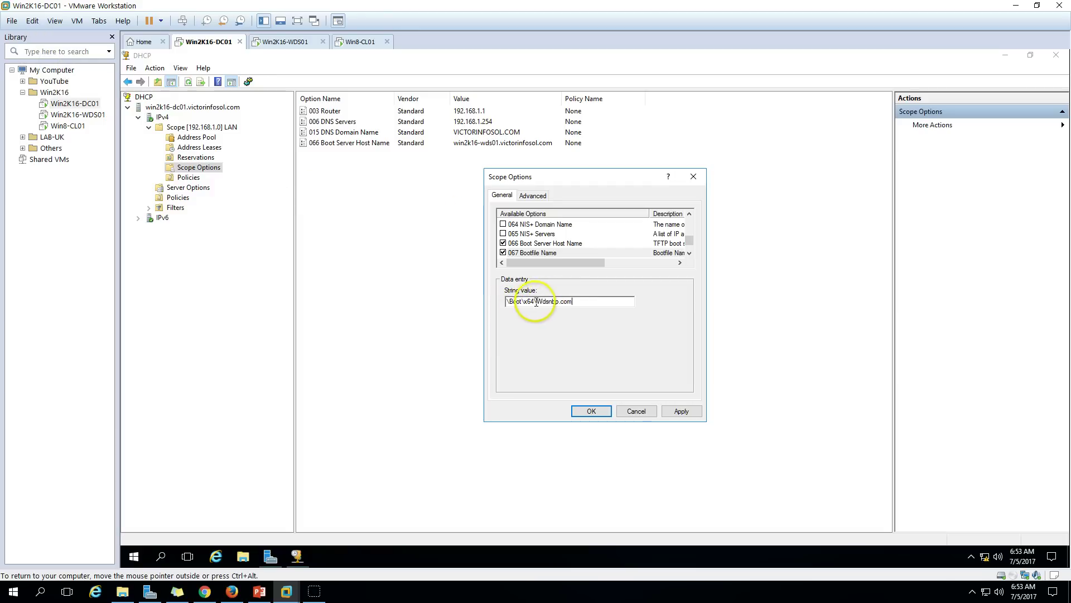
left_click_drag(581, 303, 490, 305)
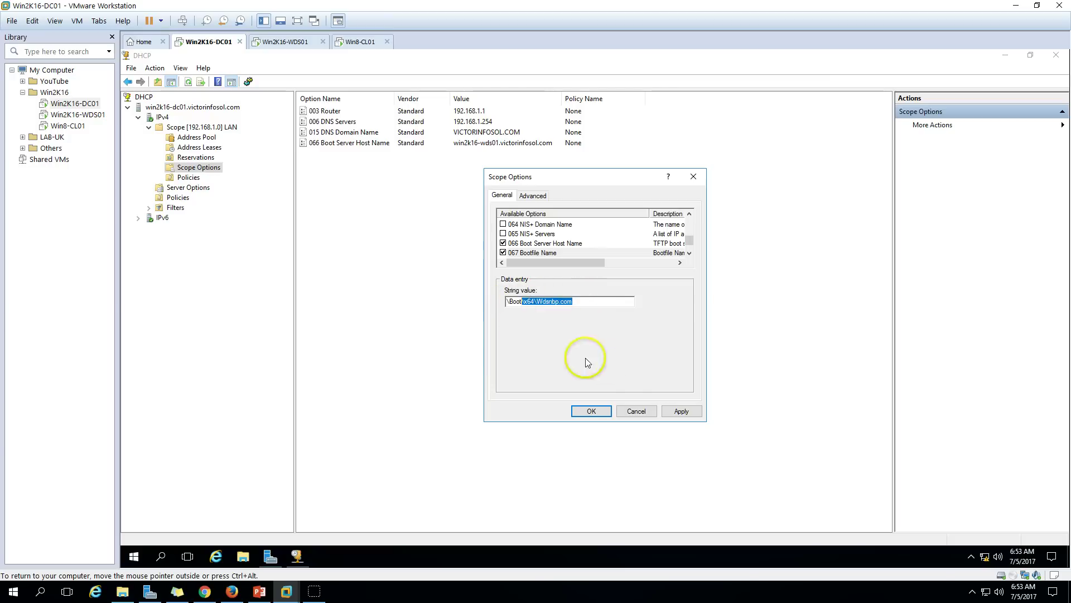
left_click(681, 412)
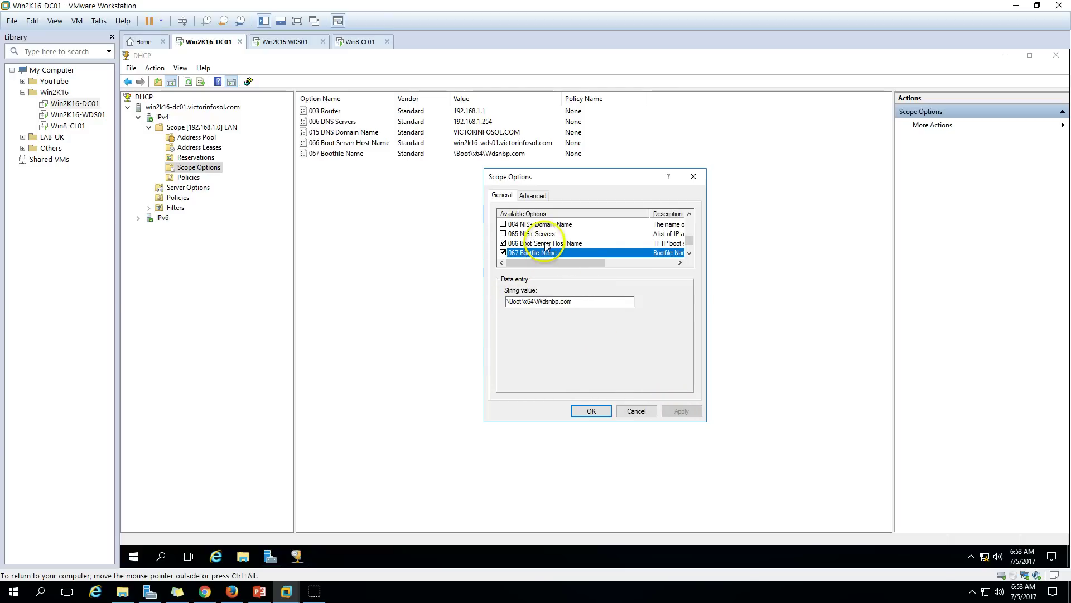
Save the scope options, review 066 and 067 in the list, then switch to Win2K16-WDS01.
left_click(545, 242)
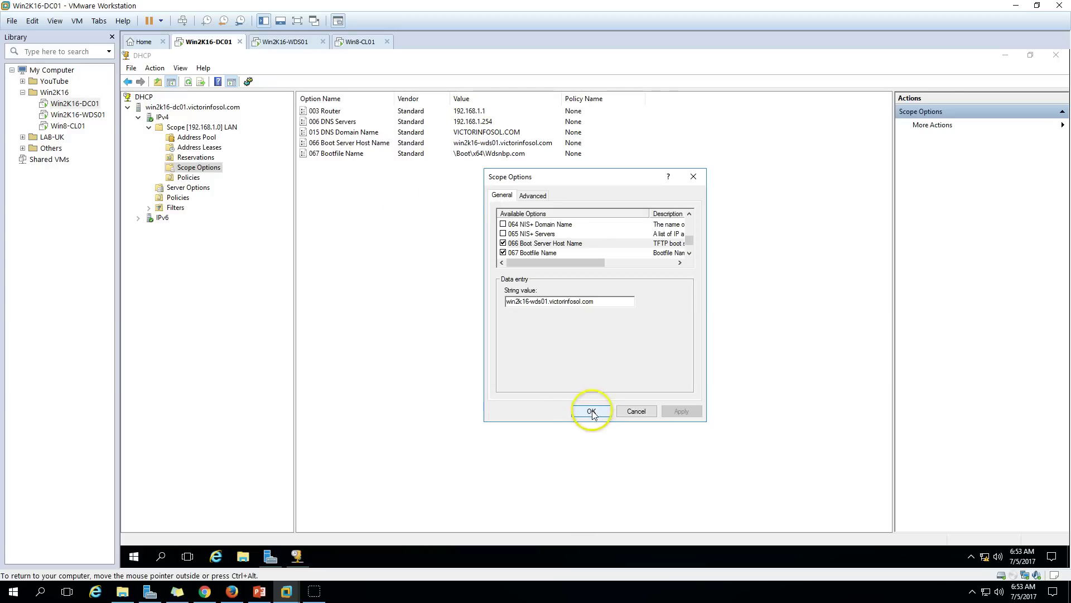
left_click(591, 411)
left_click(349, 144)
left_click(351, 153)
left_click(363, 143)
left_click(381, 223)
left_click(286, 41)
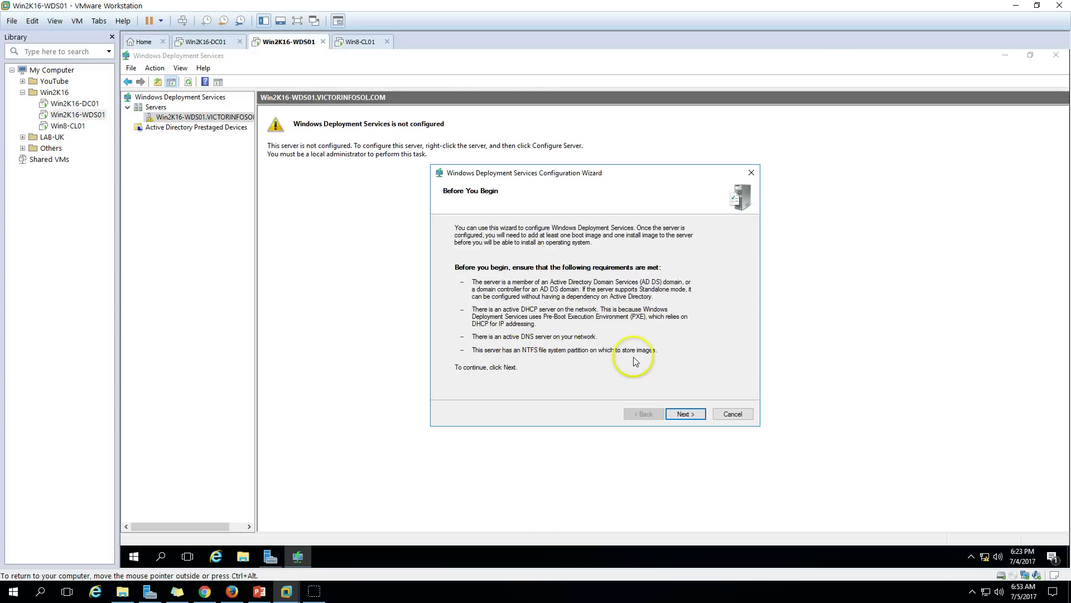
Pass the introduction, choose Integrated with Active Directory, and reach the C:\RemoteInstall folder page.
left_click(684, 415)
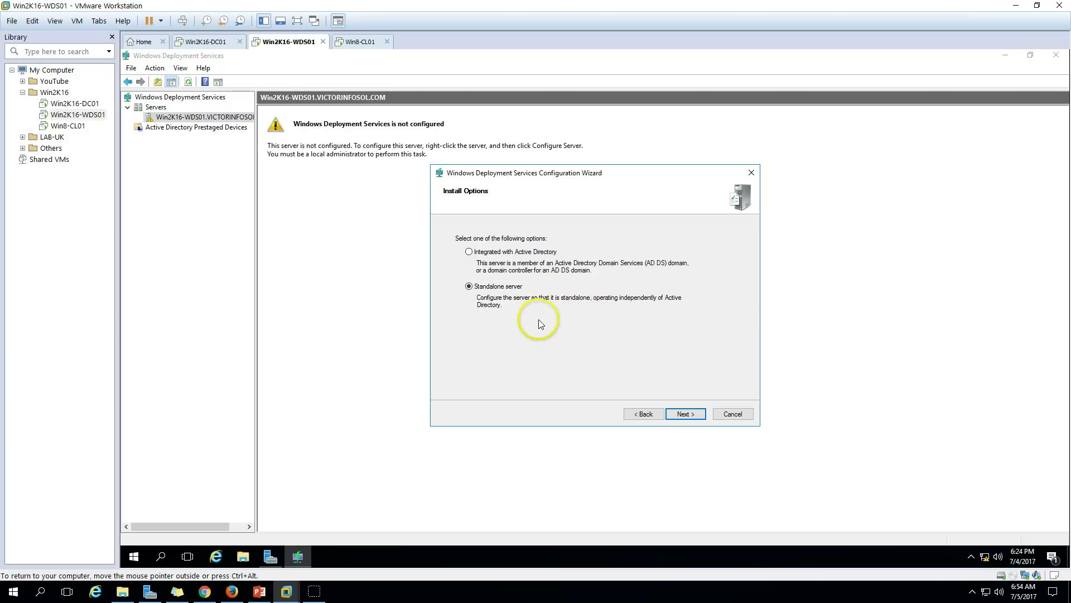
left_click(473, 252)
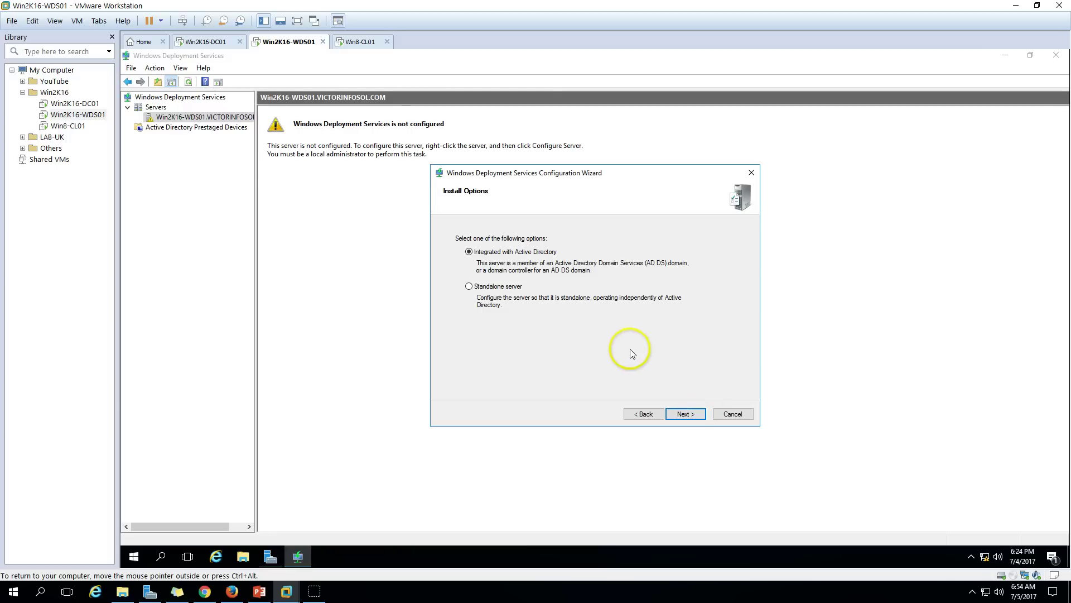
left_click(686, 414)
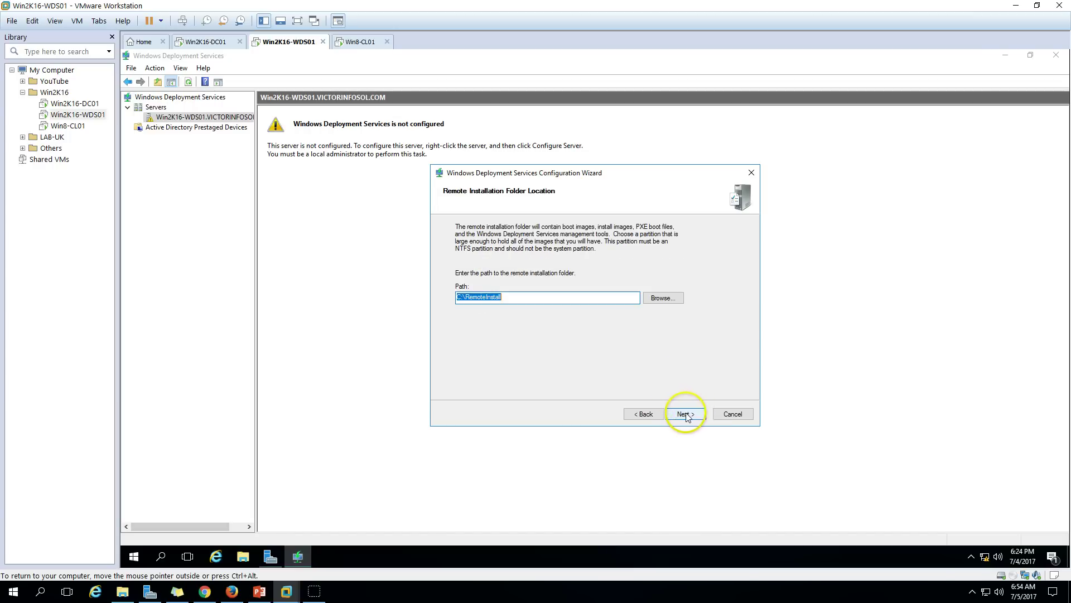
Change the remote installation folder path to C:\WDS and continue.
left_click_drag(467, 298, 537, 303)
type("W")
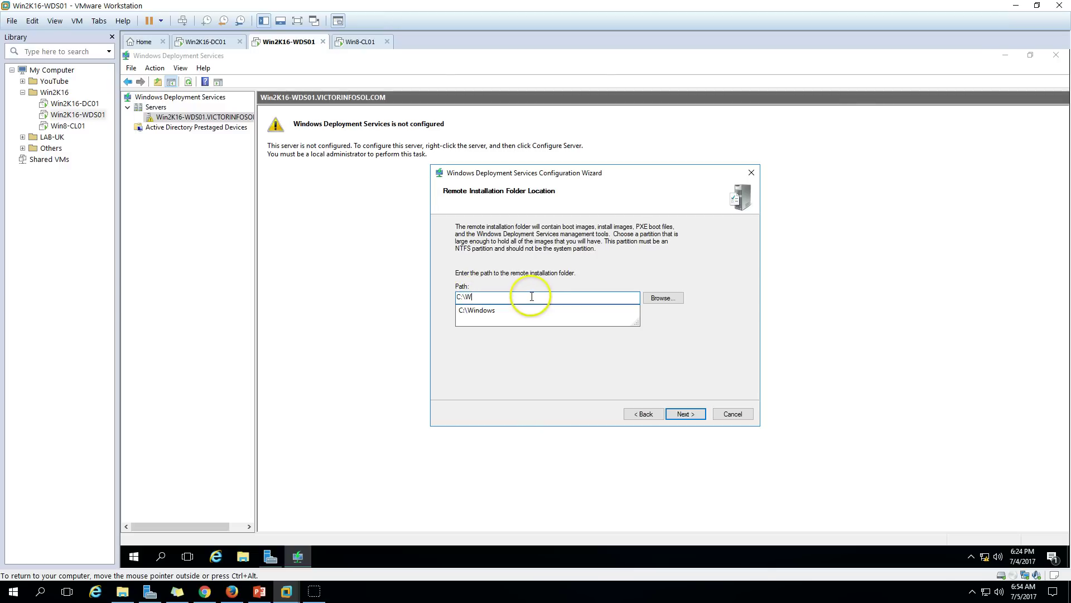
type("DS")
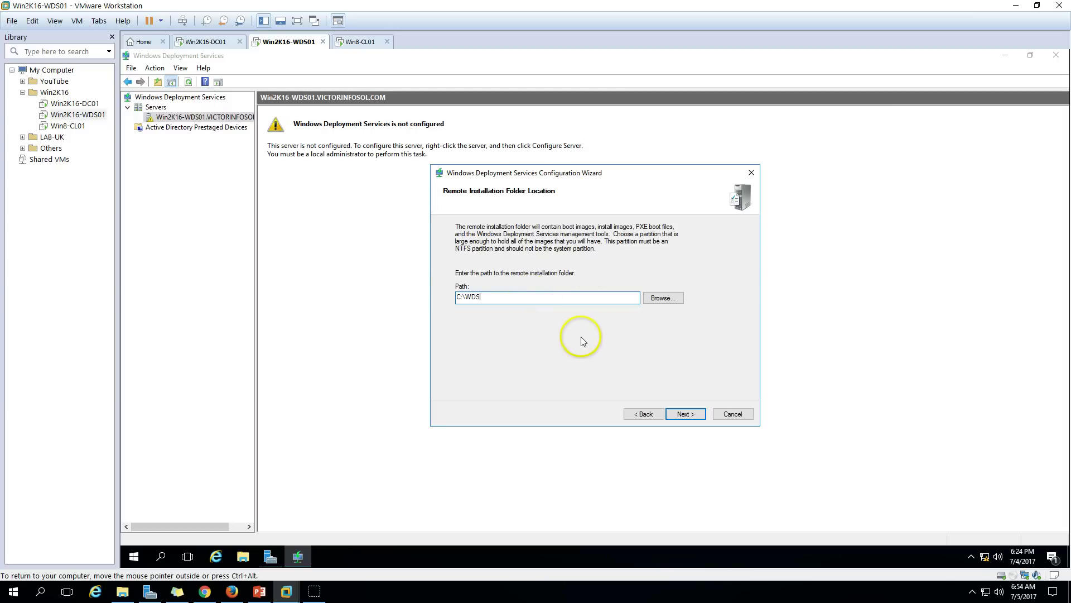
left_click(686, 414)
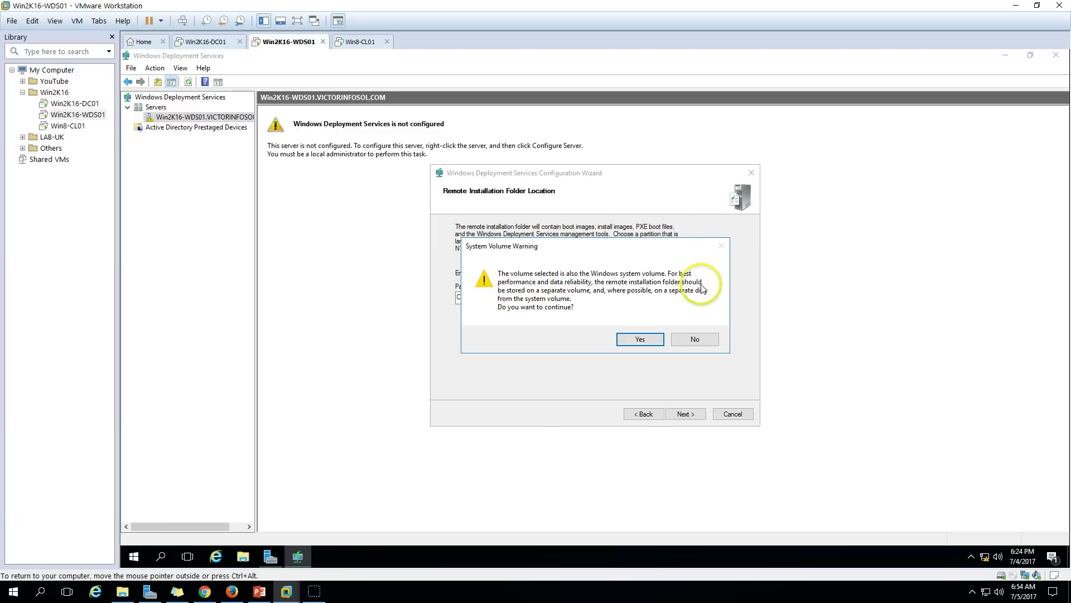
Check the server's drives in File Explorer, then accept the System Volume Warning.
left_click(250, 553)
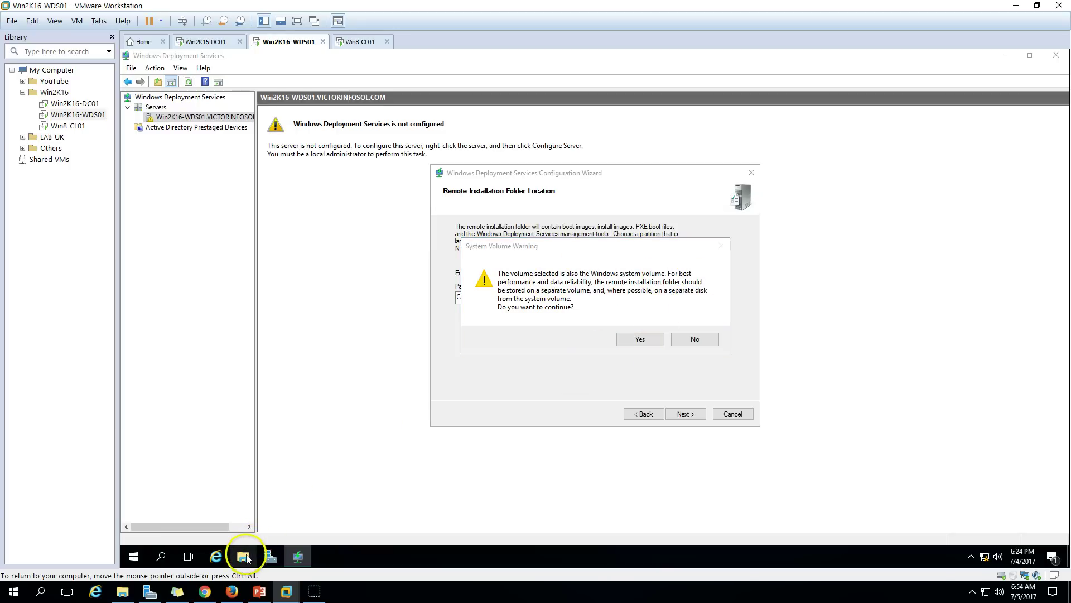
left_click(248, 557)
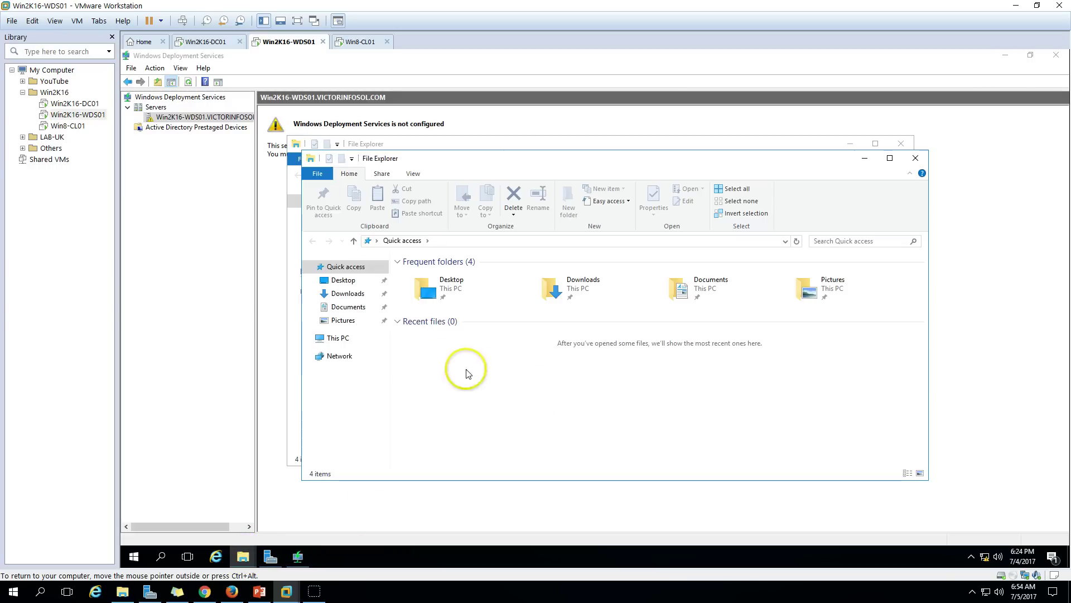
left_click(342, 338)
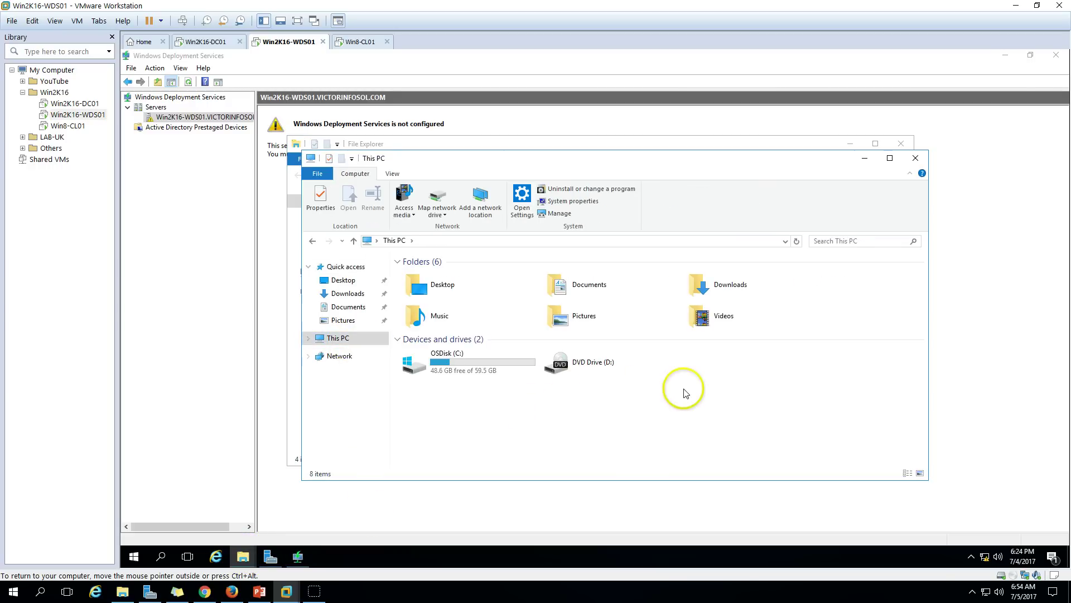
left_click(916, 159)
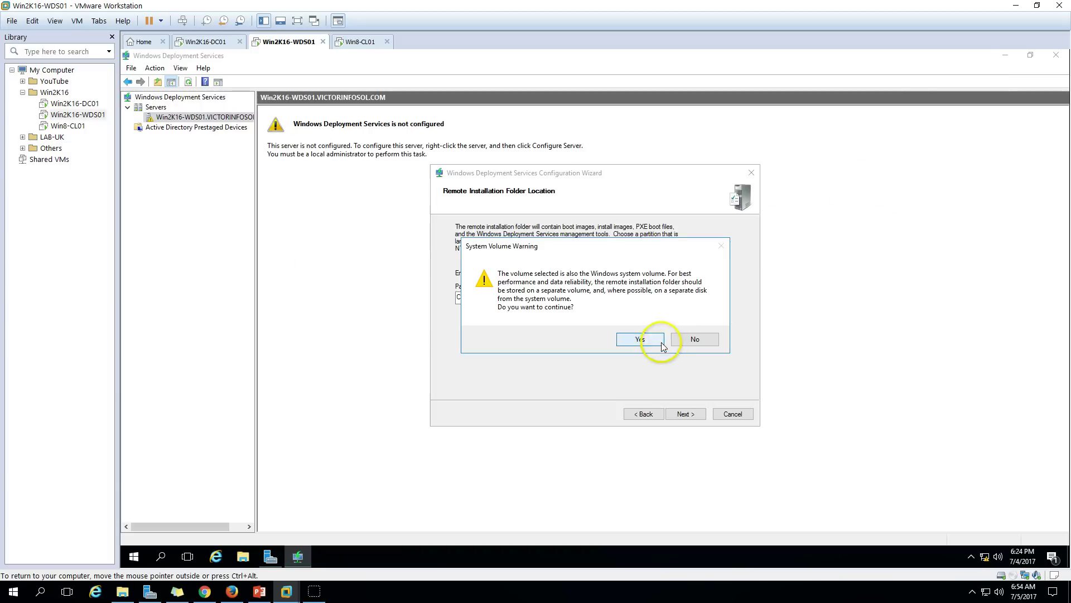
left_click(641, 340)
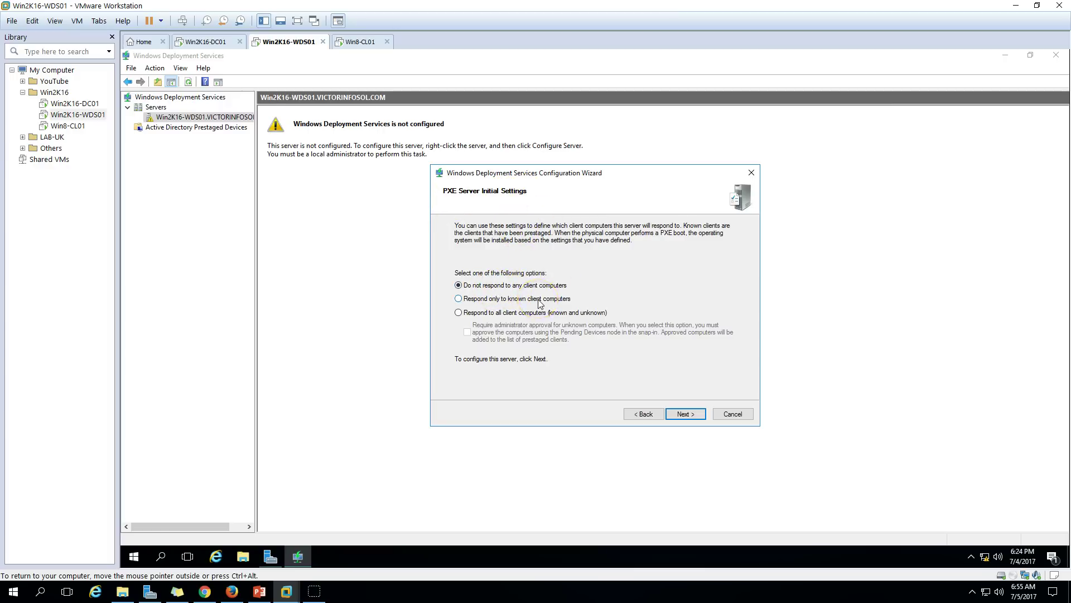
Set PXE to respond to all clients with admin approval for unknown computers, and proceed.
left_click(467, 300)
left_click(493, 316)
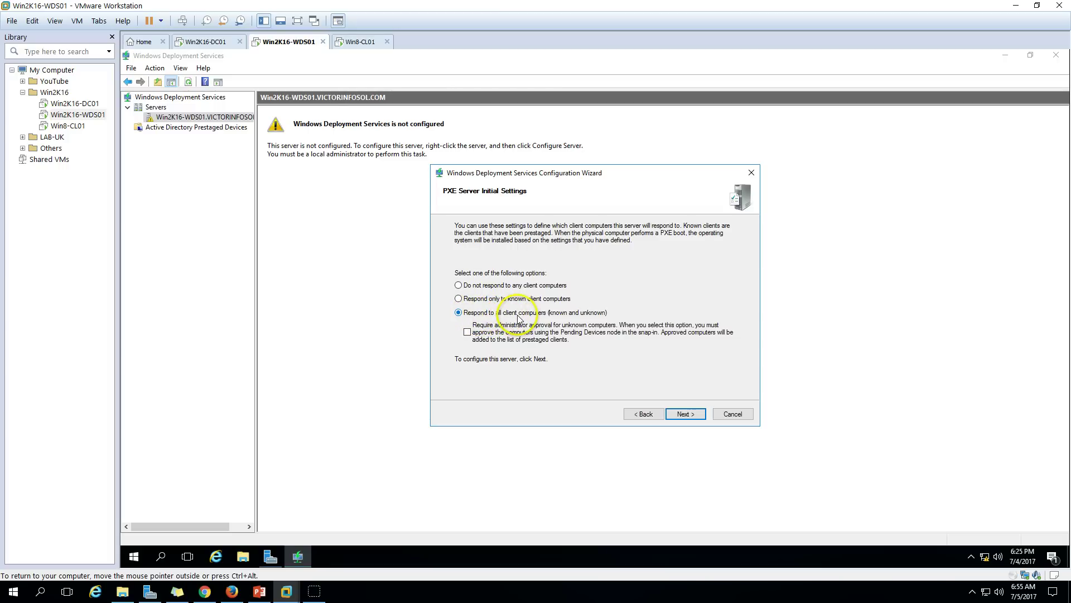
left_click(468, 333)
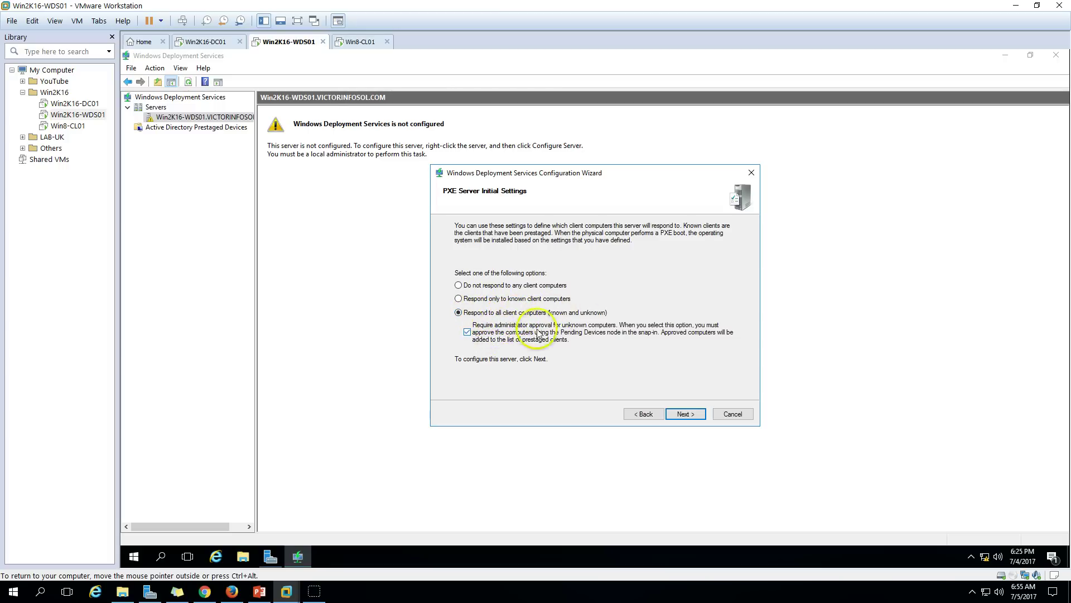
left_click(686, 415)
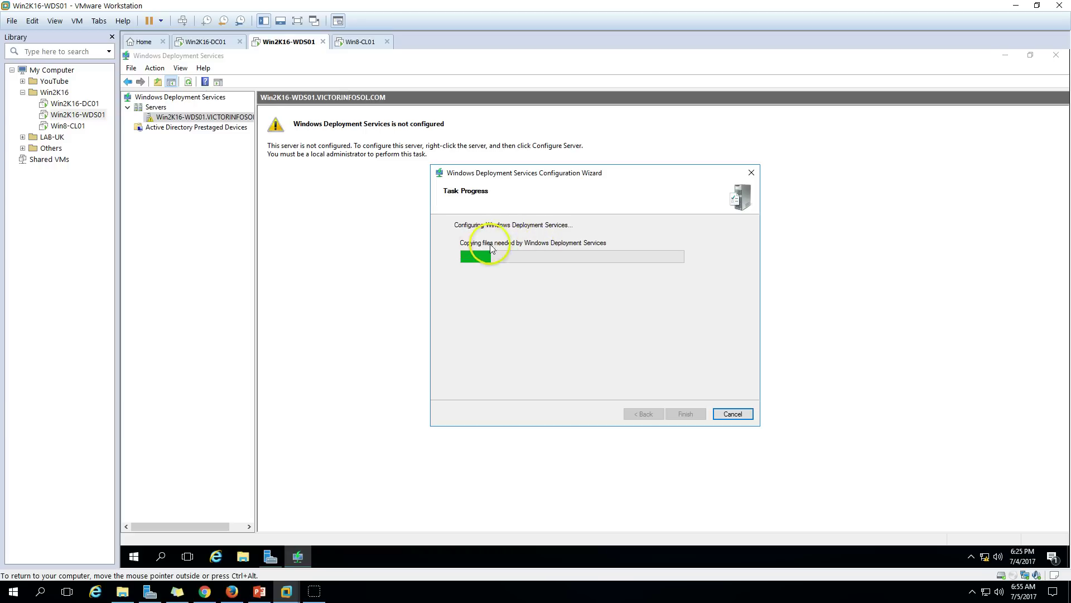
Open File Explorer and browse to the newly created C:\WDS folder.
left_click(241, 556)
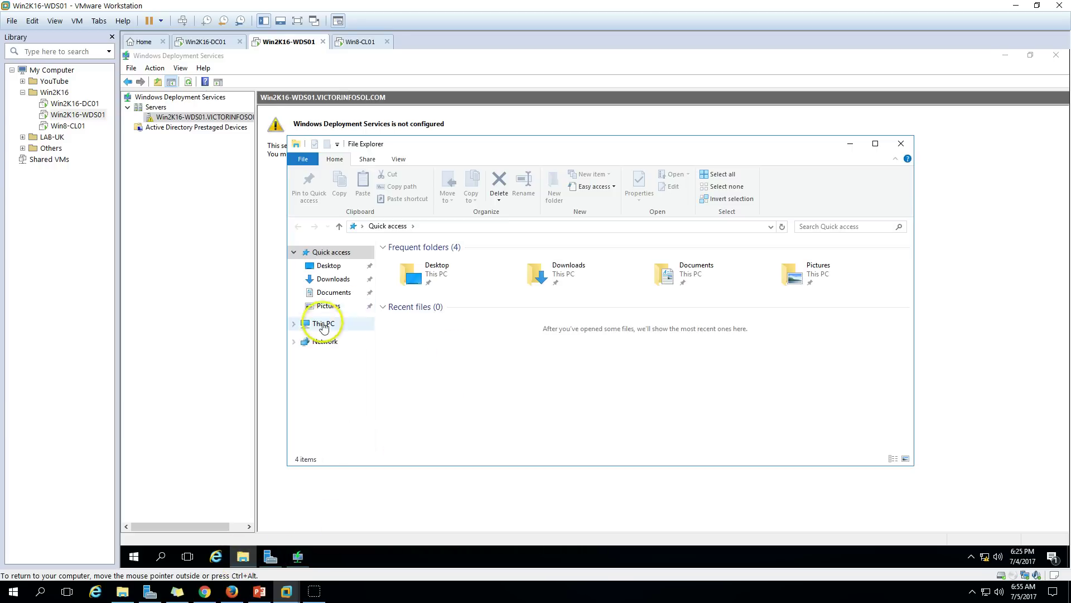
left_click(321, 324)
double_click(479, 358)
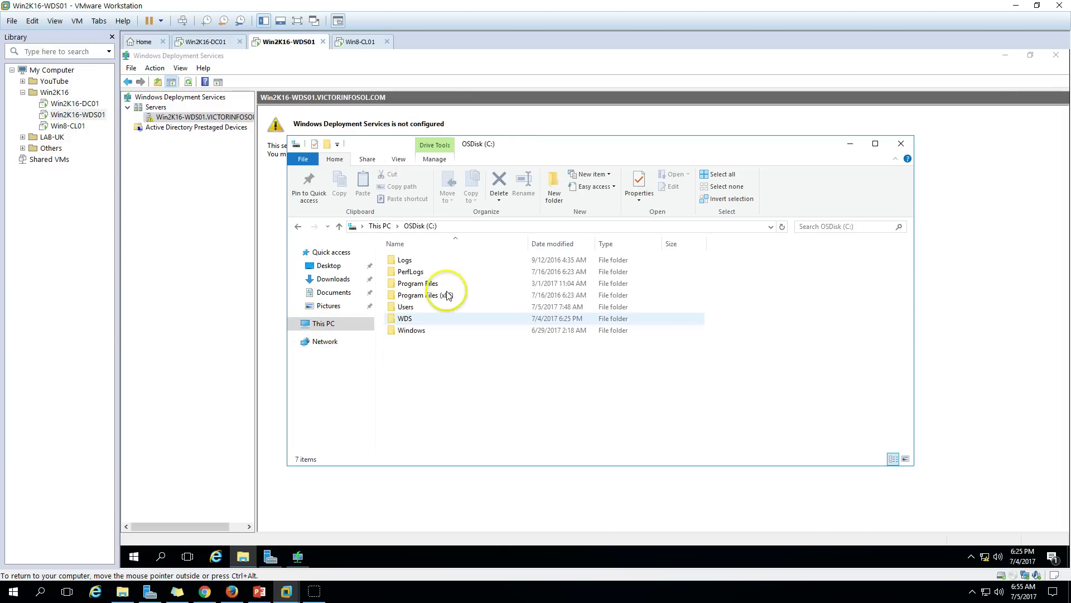
left_click(417, 322)
double_click(417, 322)
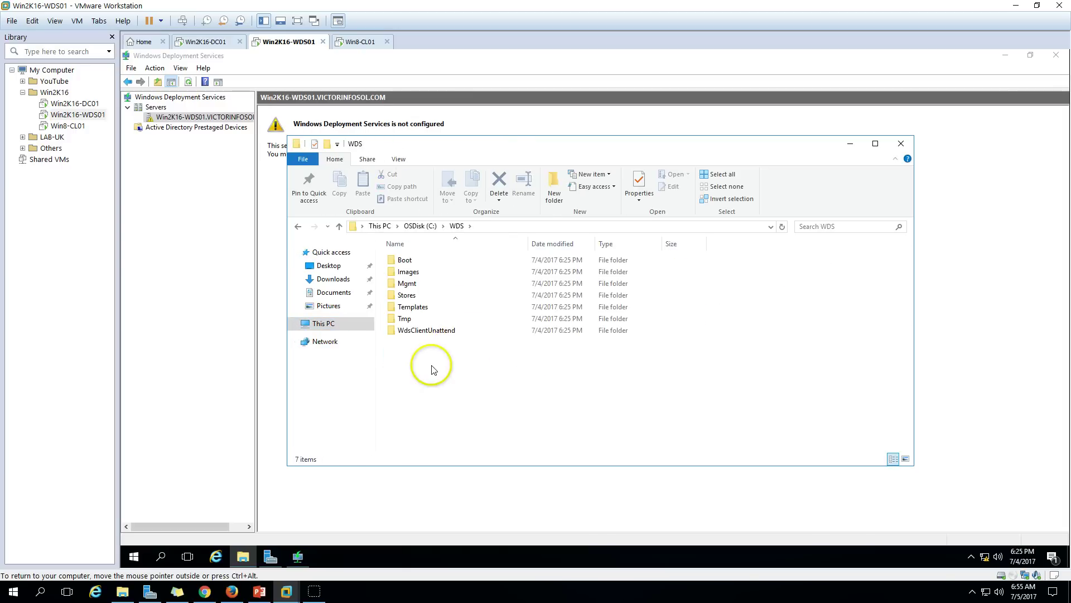
left_click_drag(430, 366, 428, 254)
left_click_drag(431, 291, 459, 416)
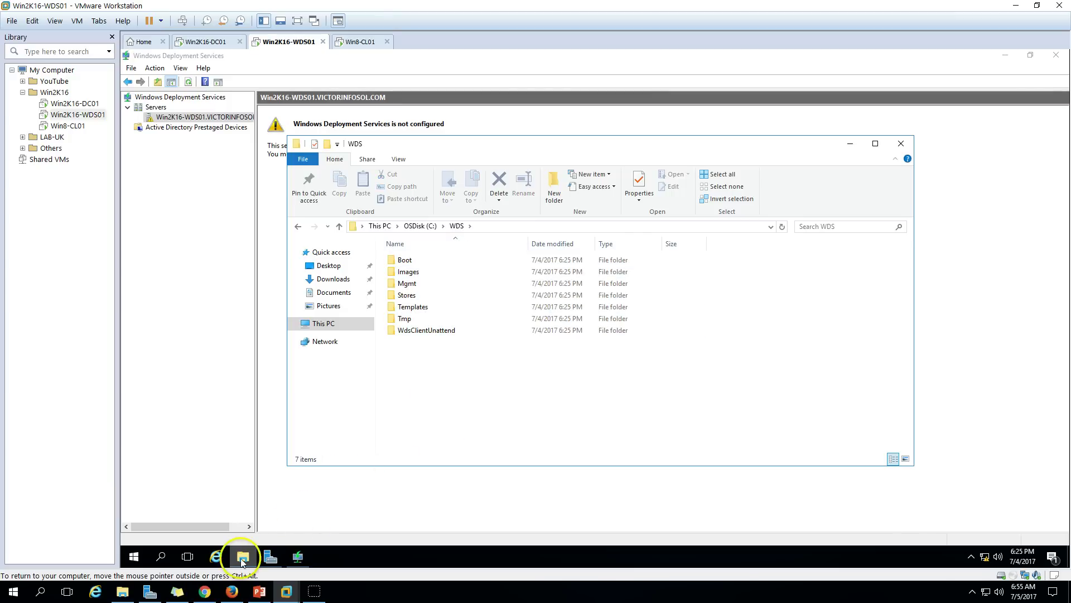
left_click(242, 557)
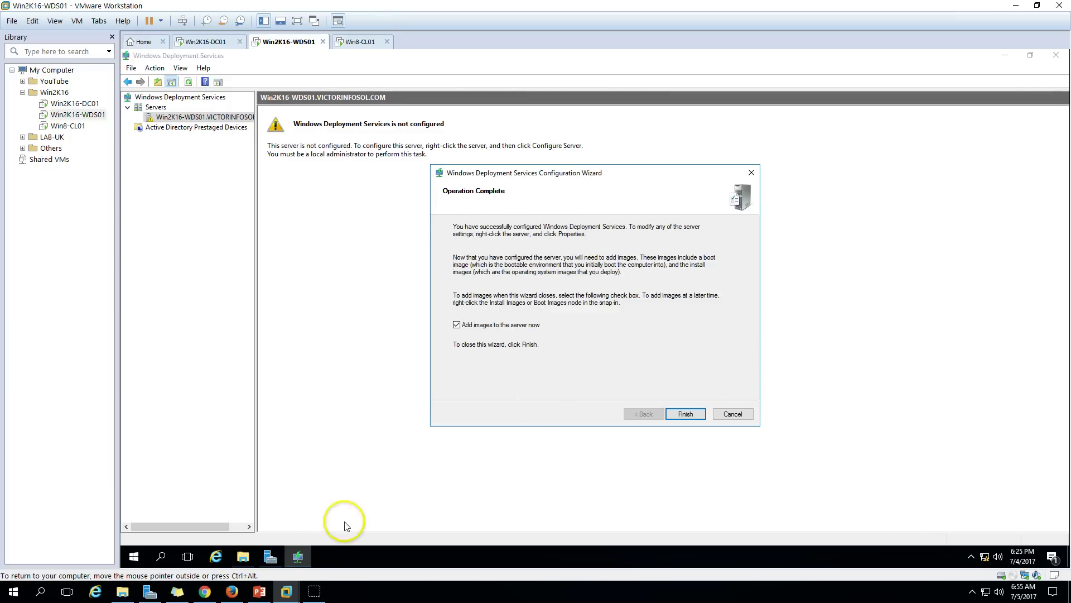
left_click(243, 556)
Inspect the Boot and Images subfolders of C:\WDS, then hide Explorer.
double_click(406, 261)
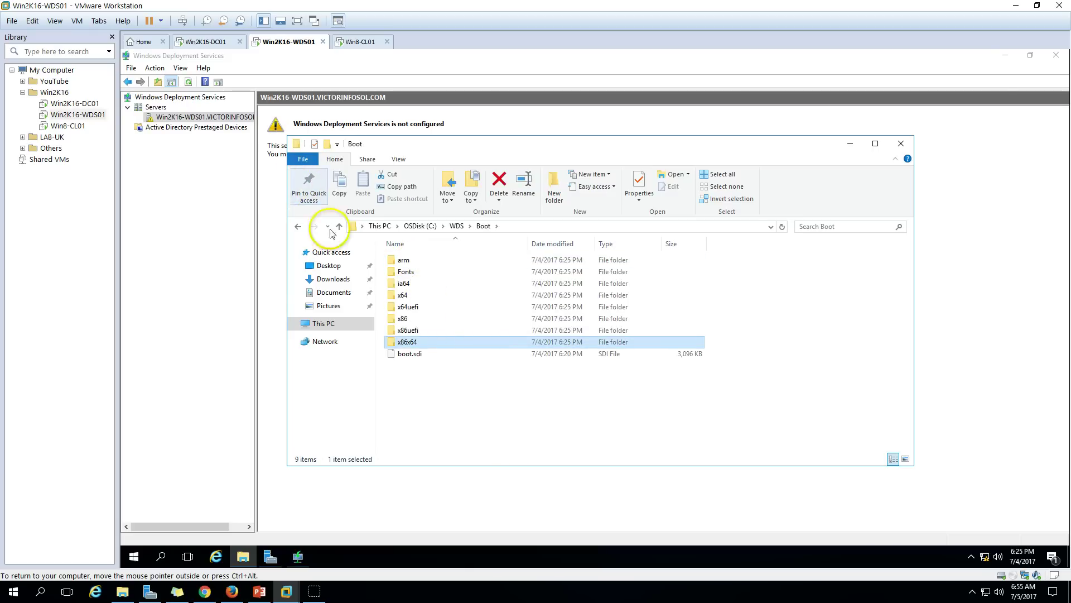
left_click(466, 370)
left_click(298, 226)
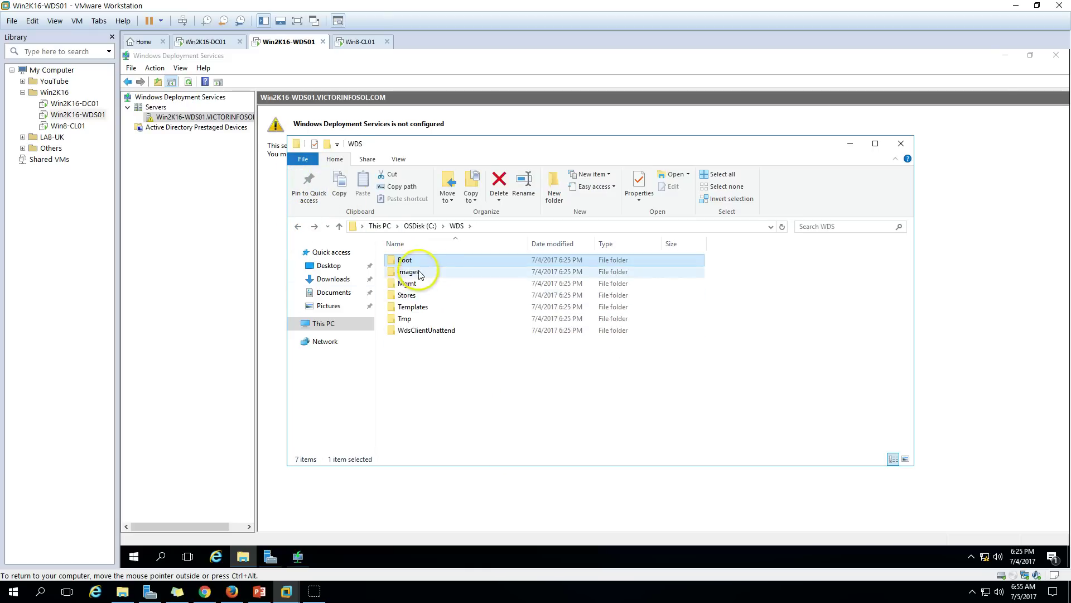
double_click(432, 272)
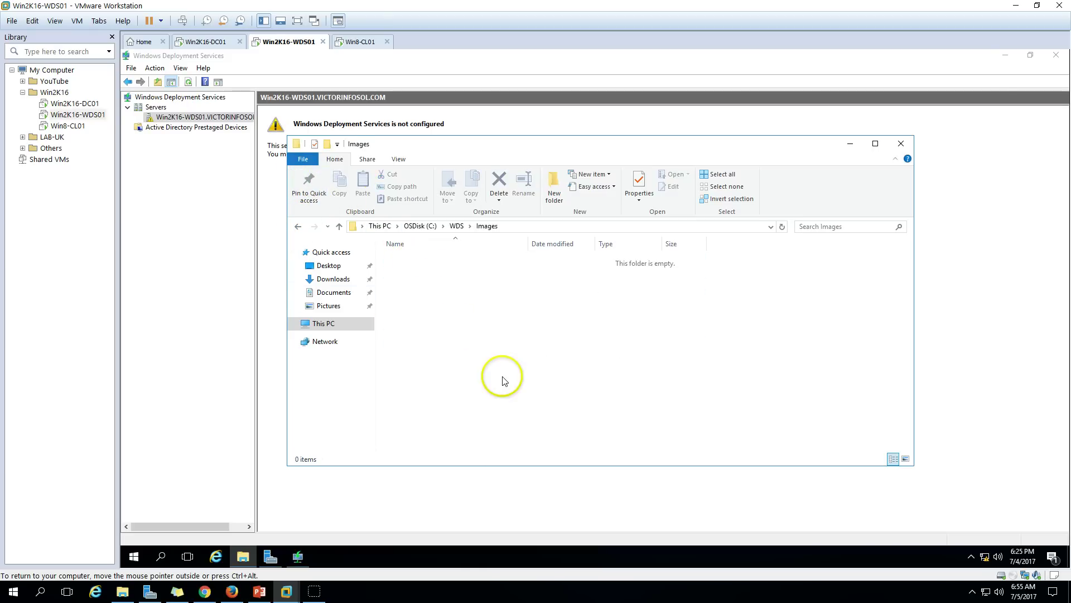
left_click(323, 323)
double_click(478, 360)
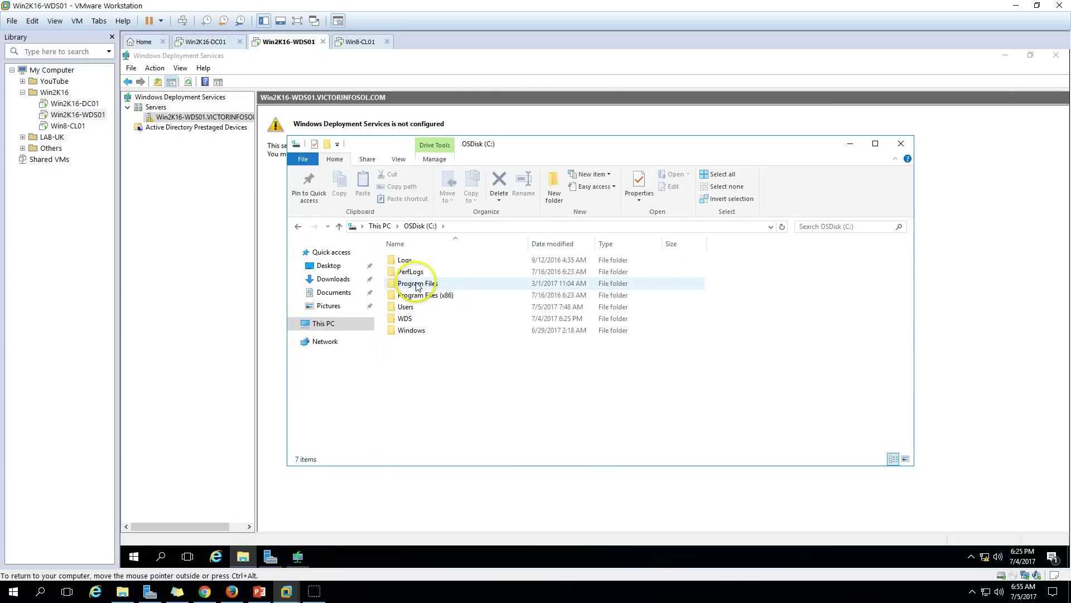
left_click(410, 319)
double_click(410, 319)
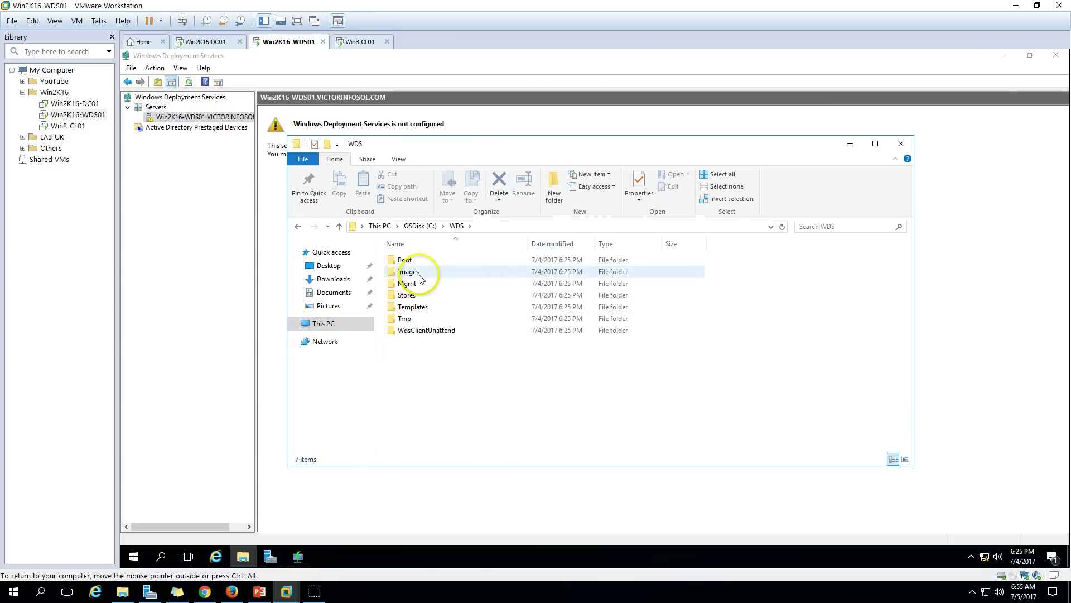
left_click(419, 272)
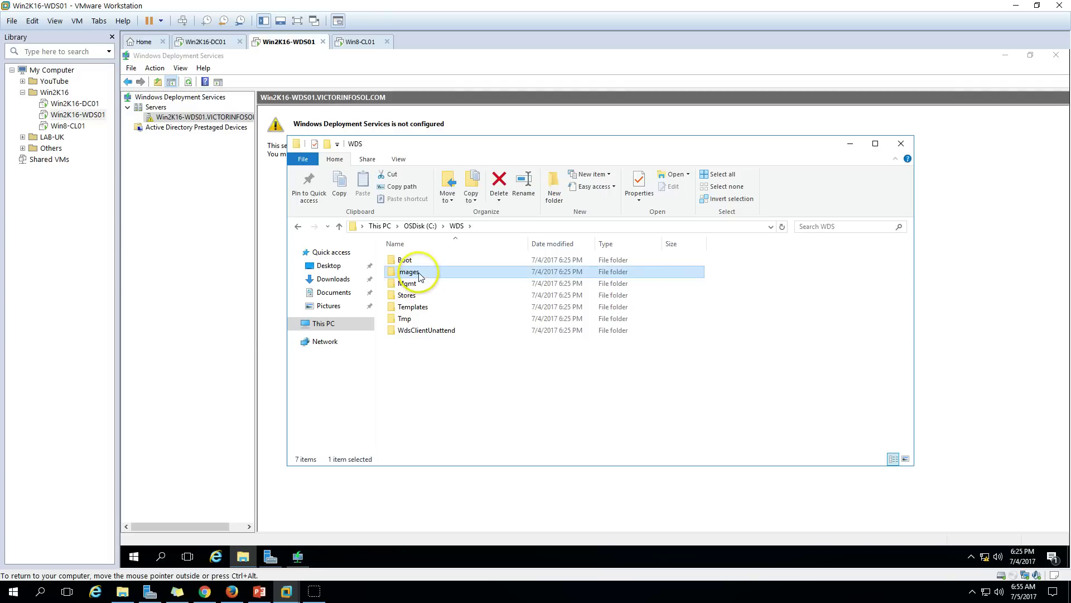
double_click(419, 275)
left_click(850, 143)
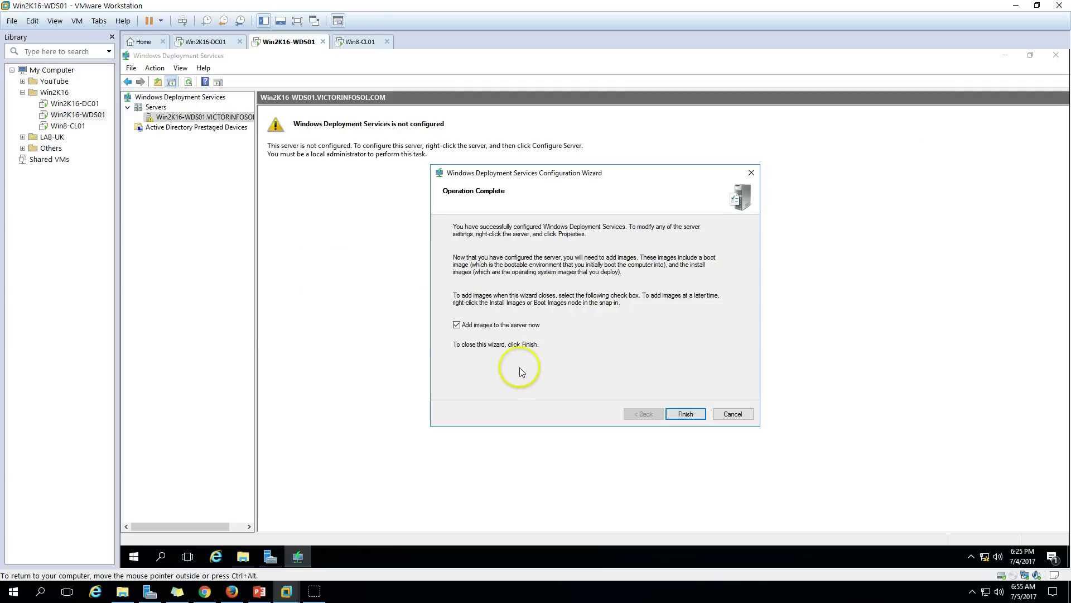
Finish the wizard and view the empty Install Images, Boot Images and Pending Devices nodes.
left_click(688, 415)
left_click(188, 128)
left_click(184, 137)
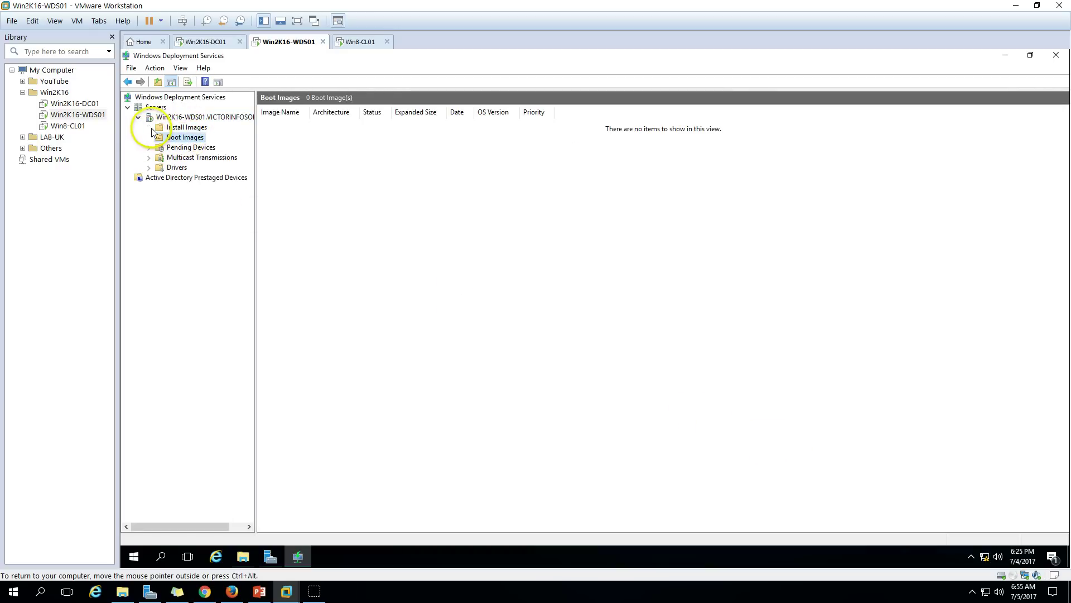
left_click(190, 149)
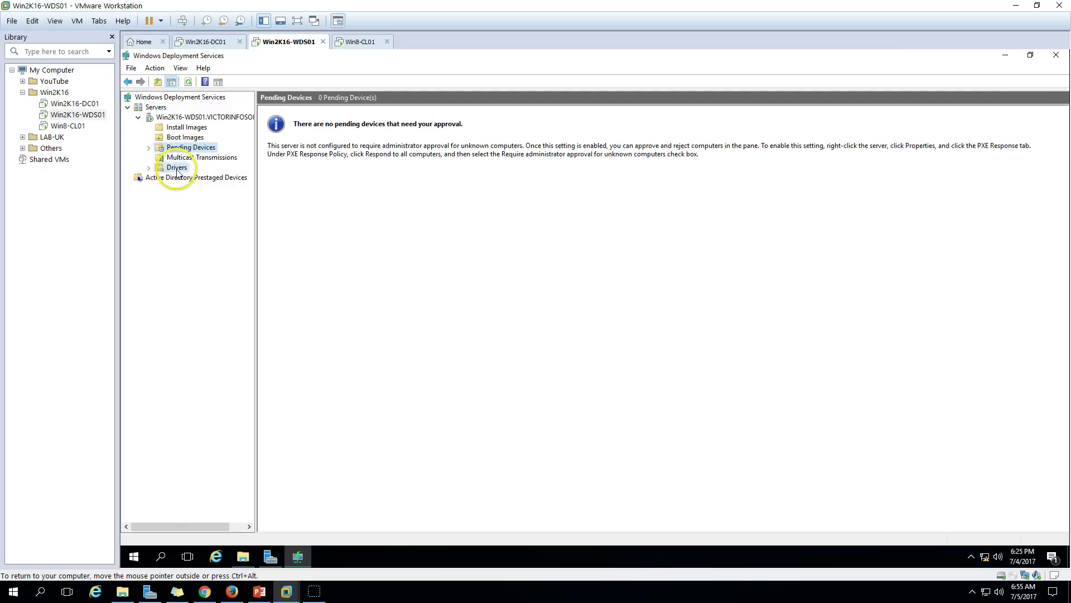
Start the Add Boot Image wizard from the WDS server's Boot Images node.
left_click(176, 170)
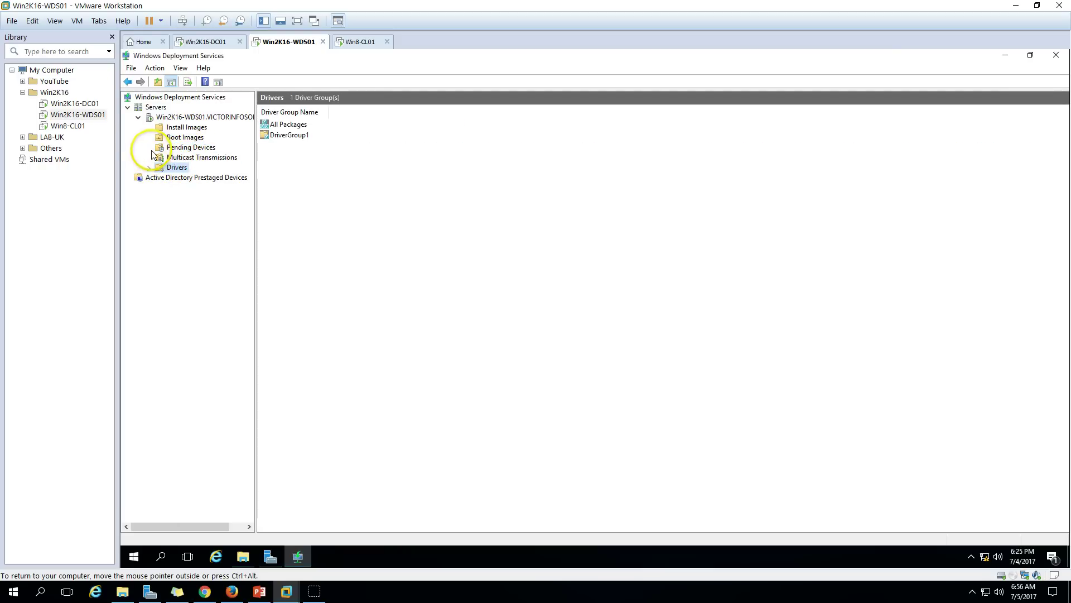
left_click(187, 129)
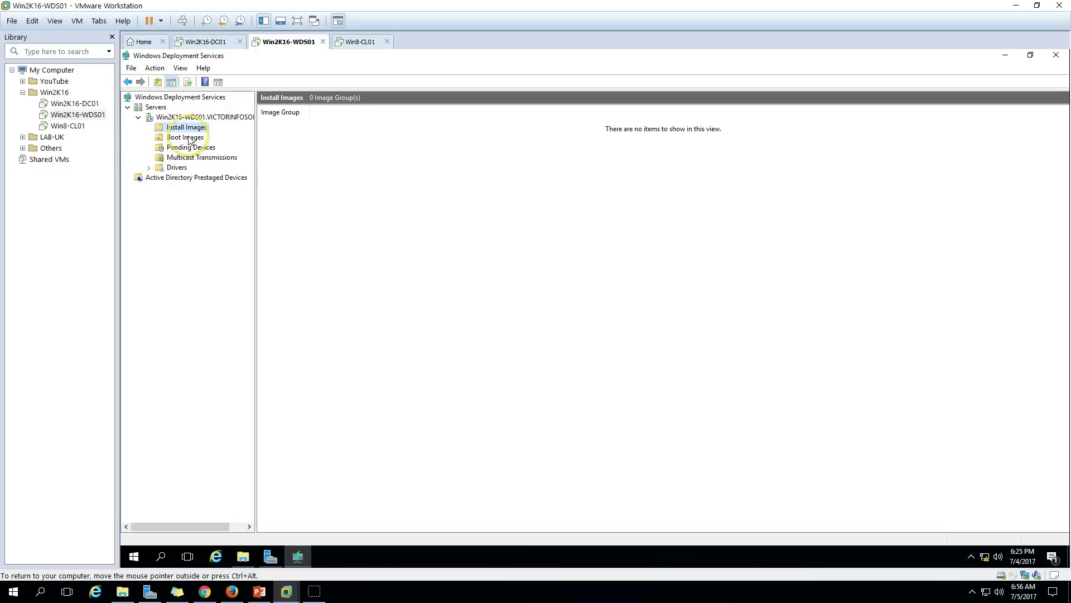
left_click(188, 139)
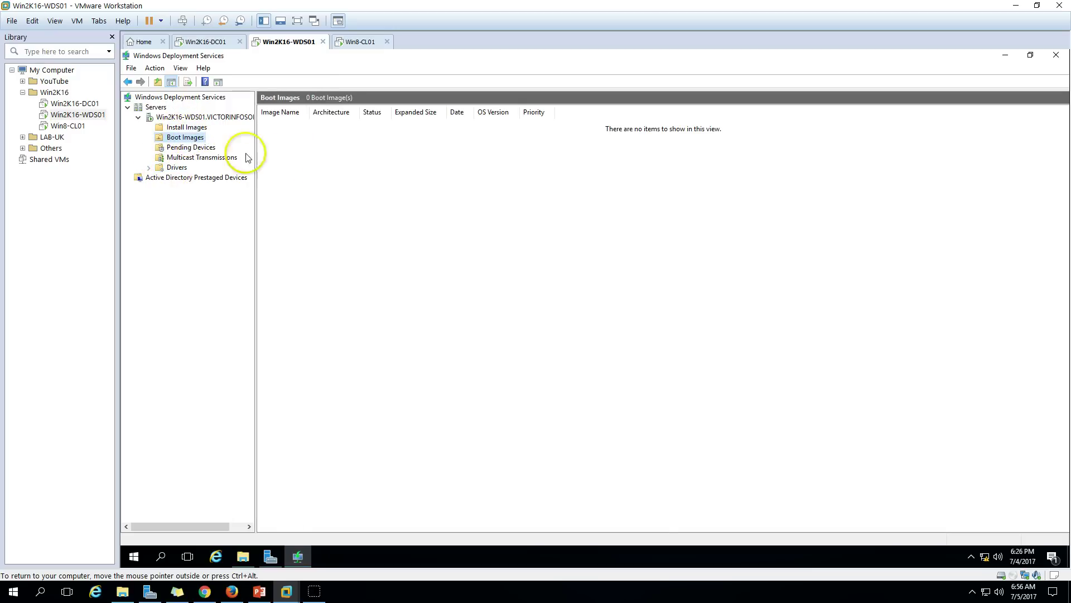
right_click(196, 141)
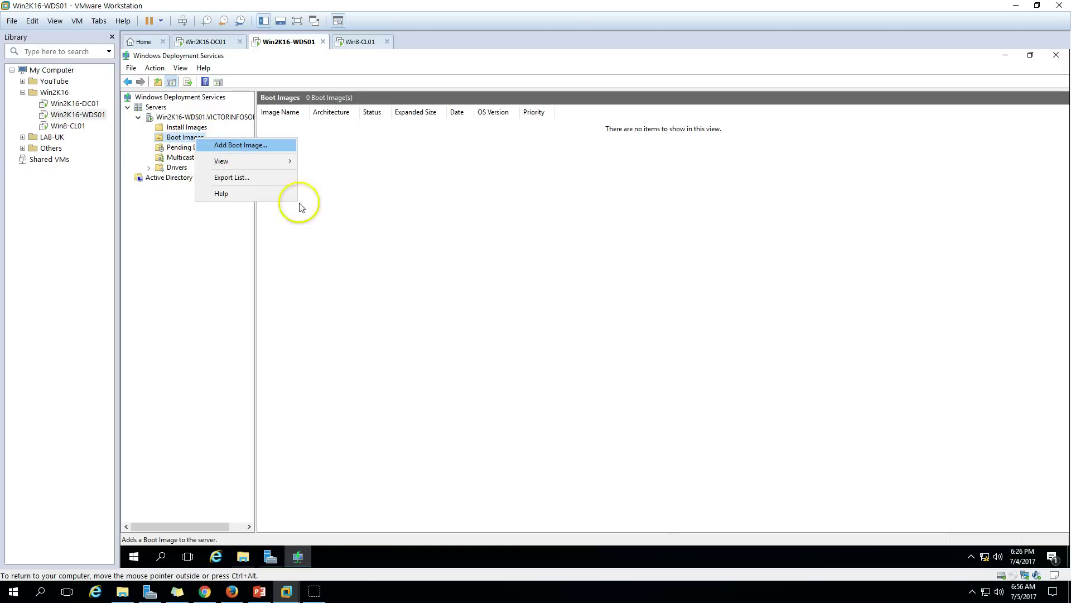
left_click(245, 146)
Check This PC in the VM to find the DVD drive empty, then bring up the VM settings.
left_click(243, 559)
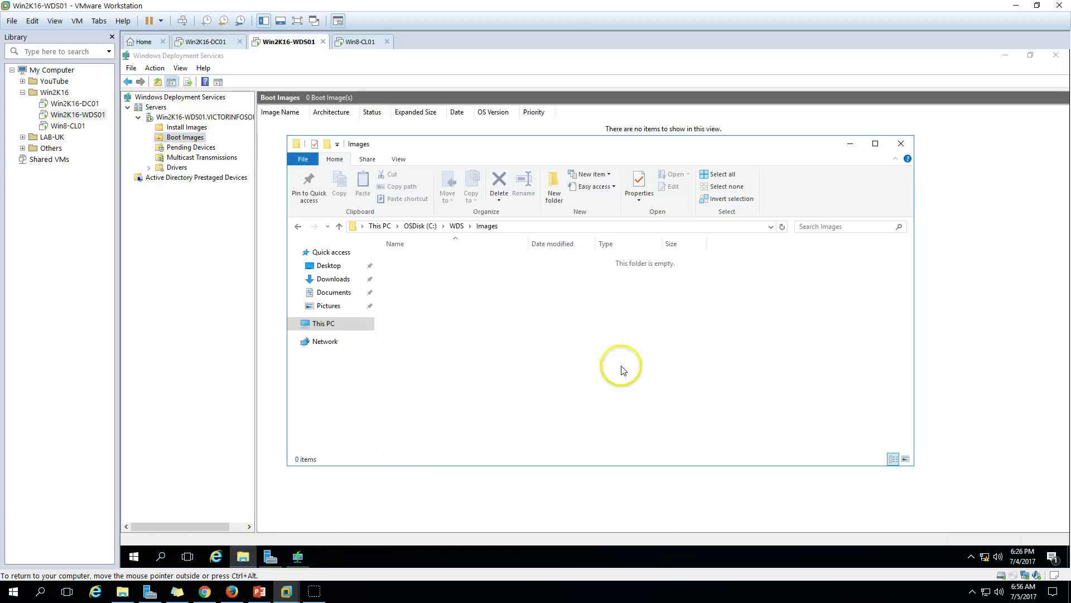
left_click(329, 324)
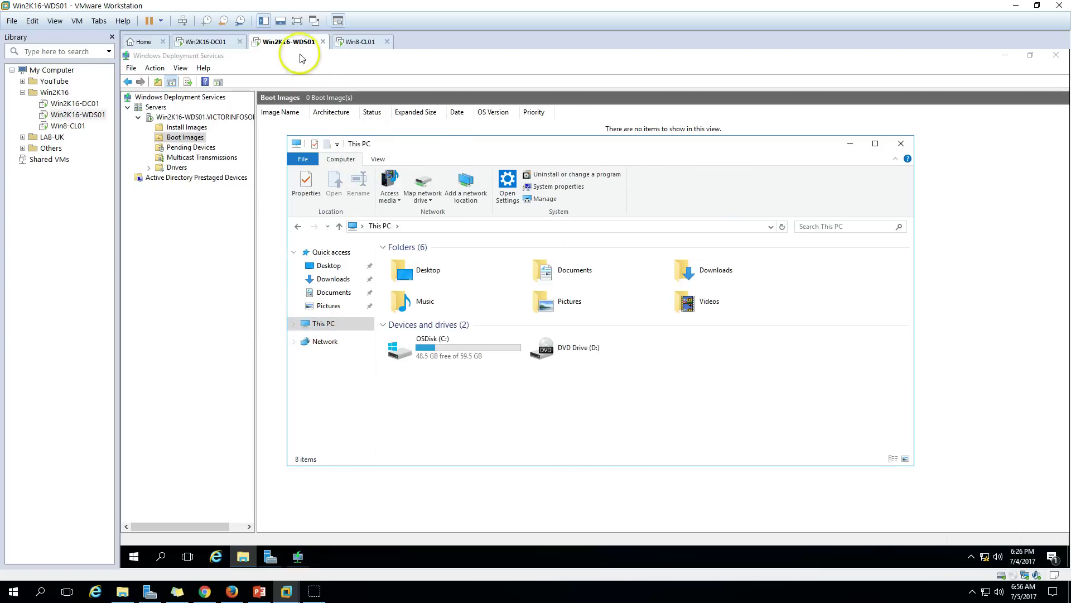
right_click(301, 44)
left_click(343, 192)
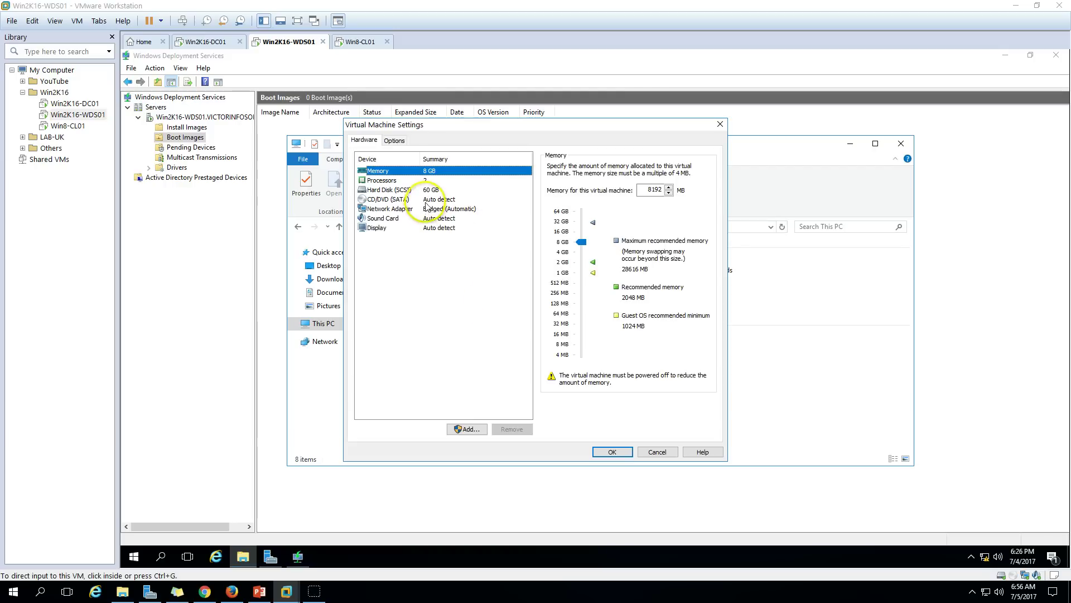
Set the VM's CD/DVD drive to Connected, connect at power on, and use an ISO image file.
left_click(433, 200)
left_click(438, 190)
left_click(438, 199)
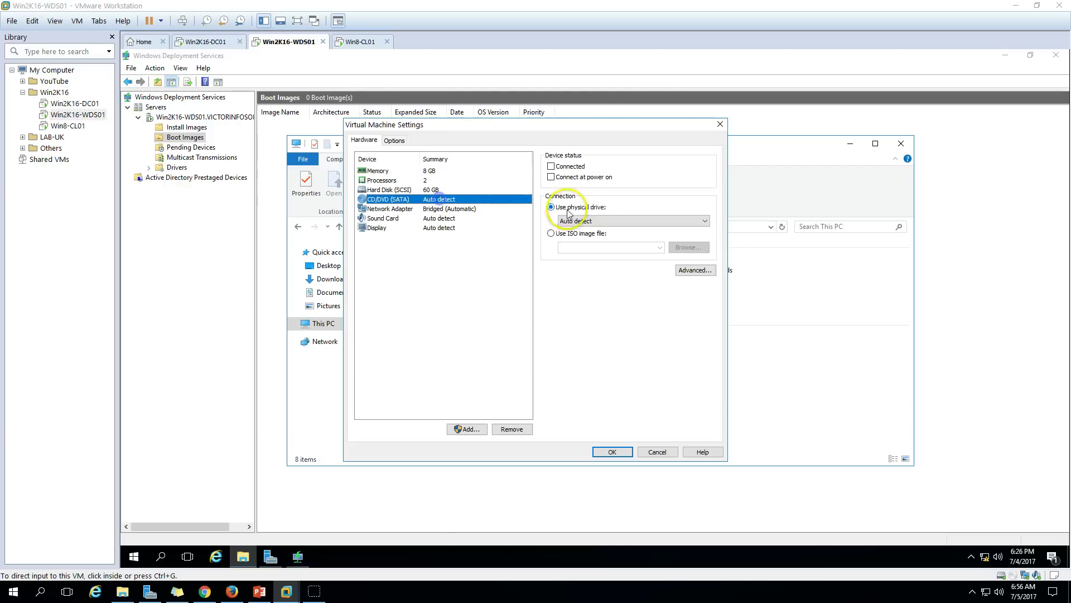
left_click(572, 166)
left_click(578, 234)
left_click(688, 248)
Pick the Windows 8.1 Enterprise ISO from D:\ISO\MSDN Download\Windows Client and apply the settings.
left_click(58, 300)
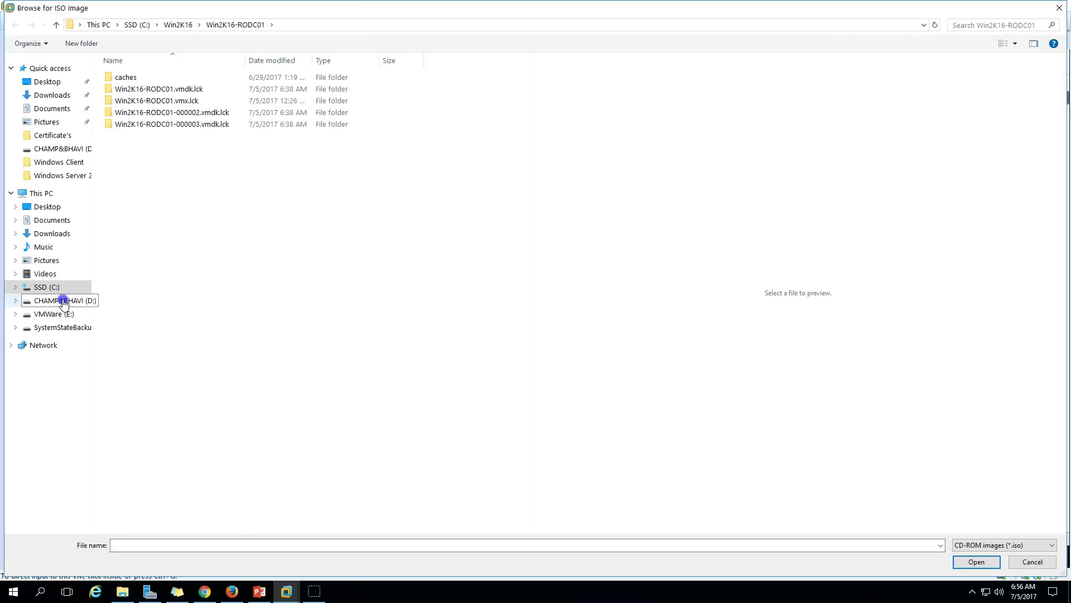
left_click(122, 219)
double_click(121, 219)
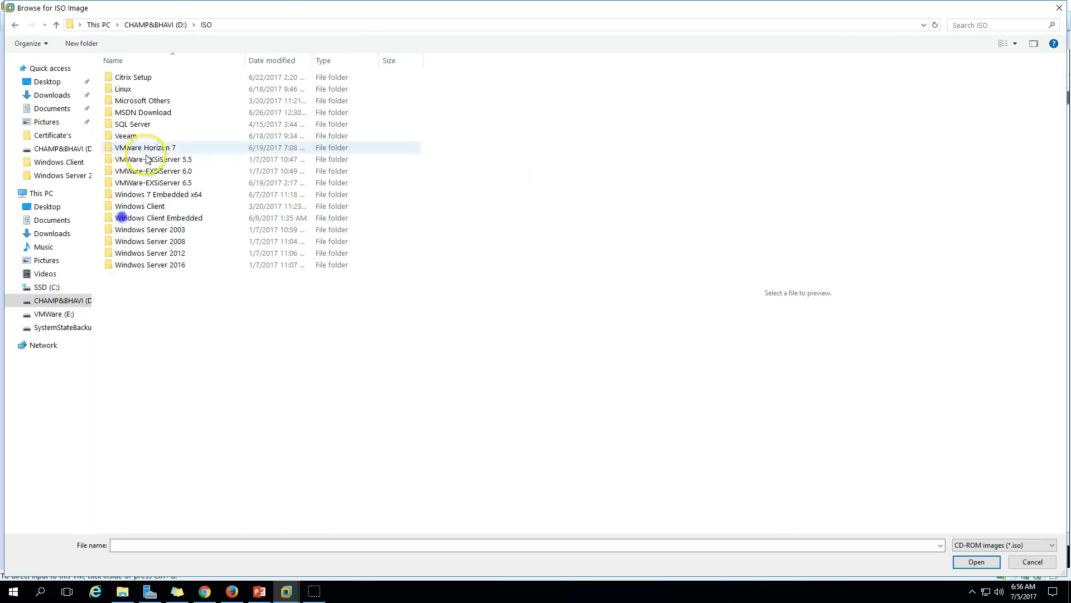
double_click(146, 113)
double_click(150, 136)
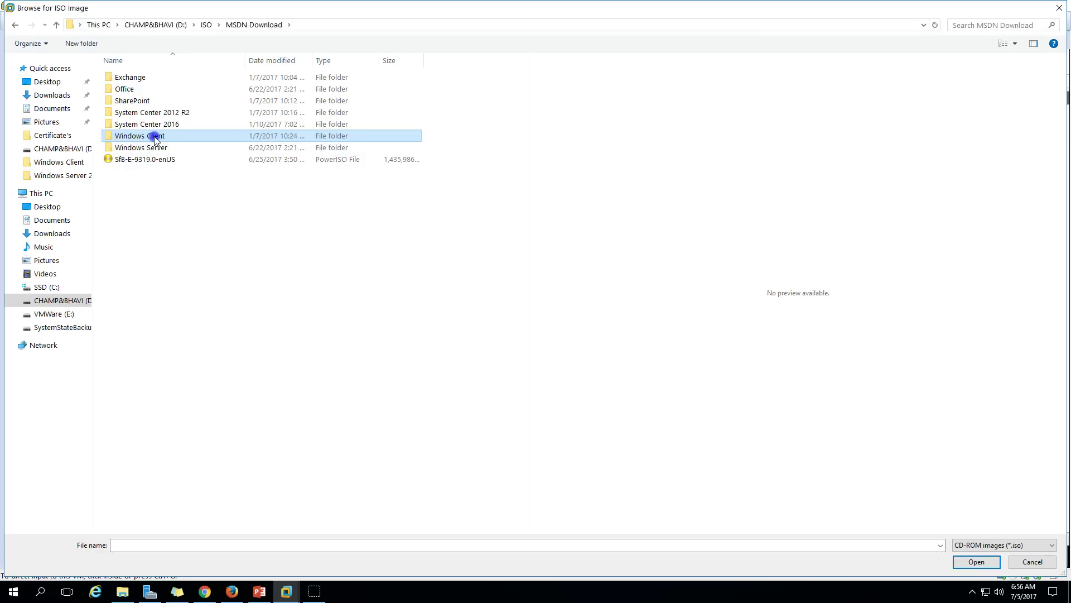
left_click(188, 101)
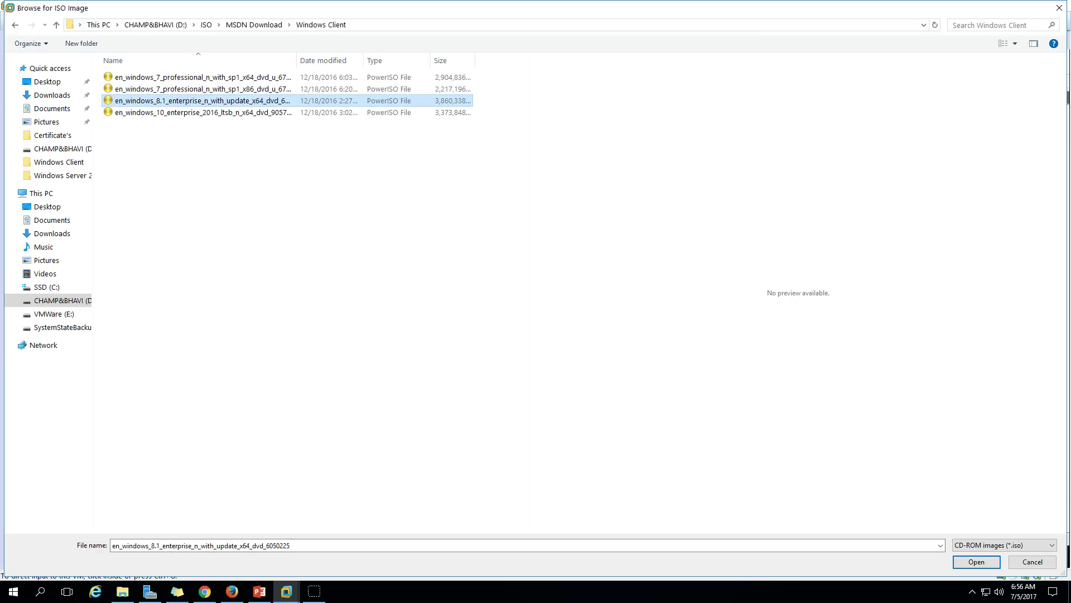
left_click(977, 561)
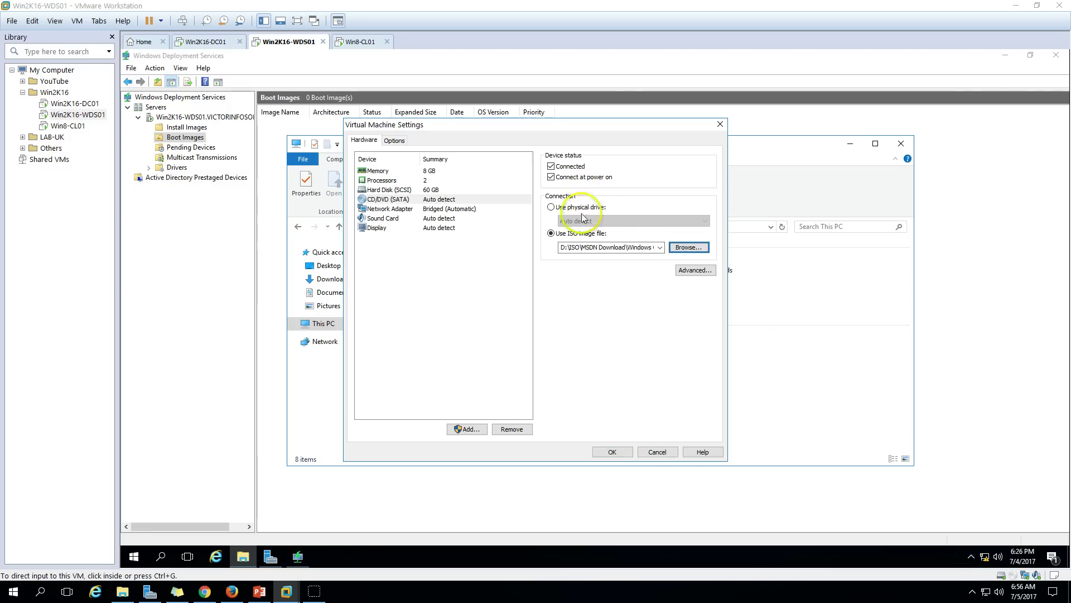
left_click(613, 452)
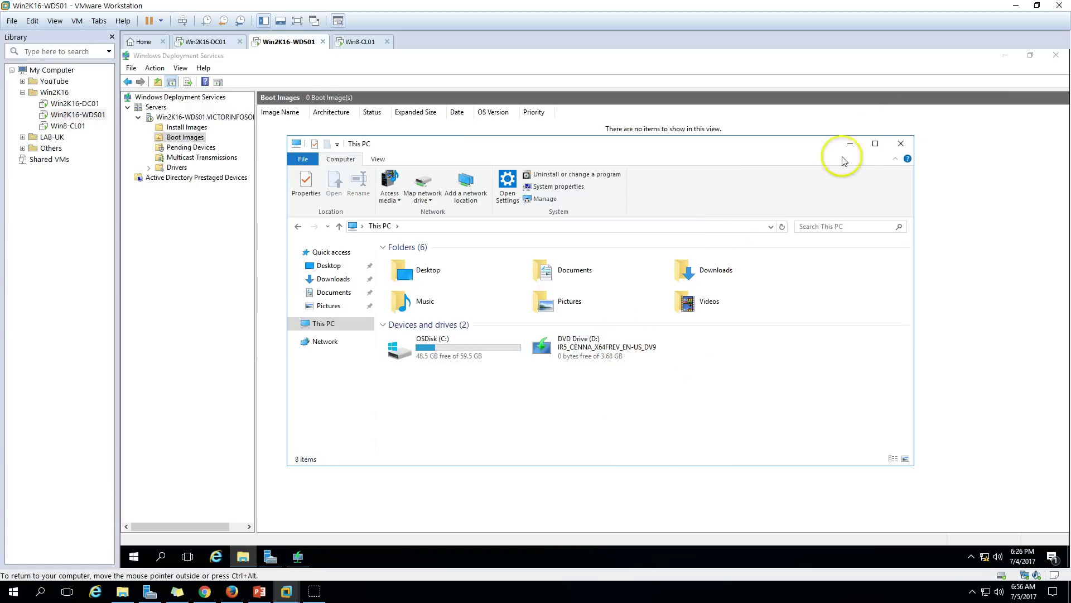
Choose D:\sources\boot.wim from the DVD drive as the boot image file.
left_click(858, 147)
left_click(691, 275)
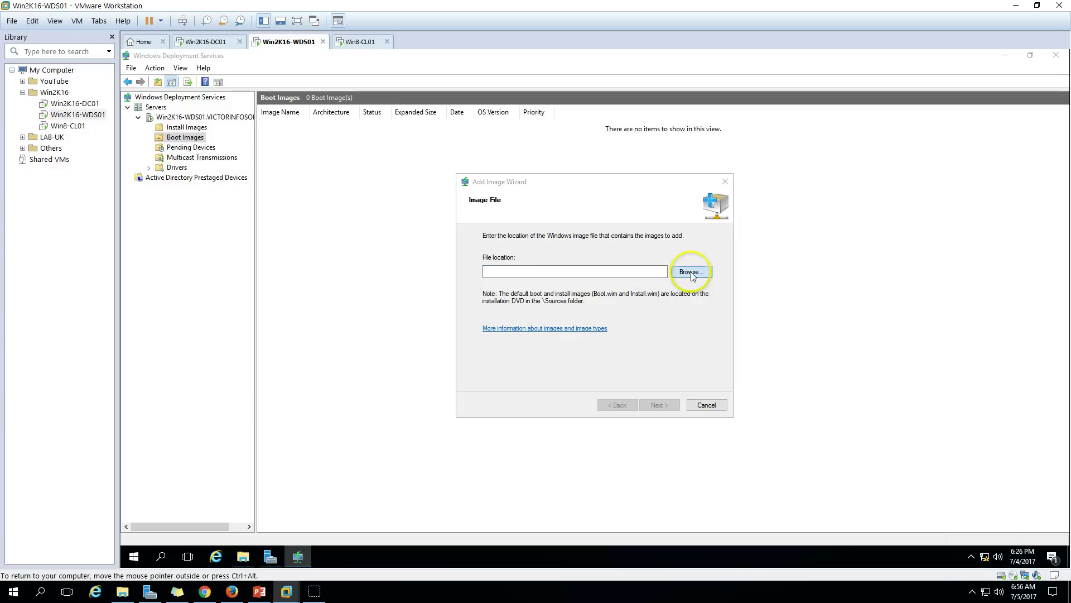
left_click(496, 332)
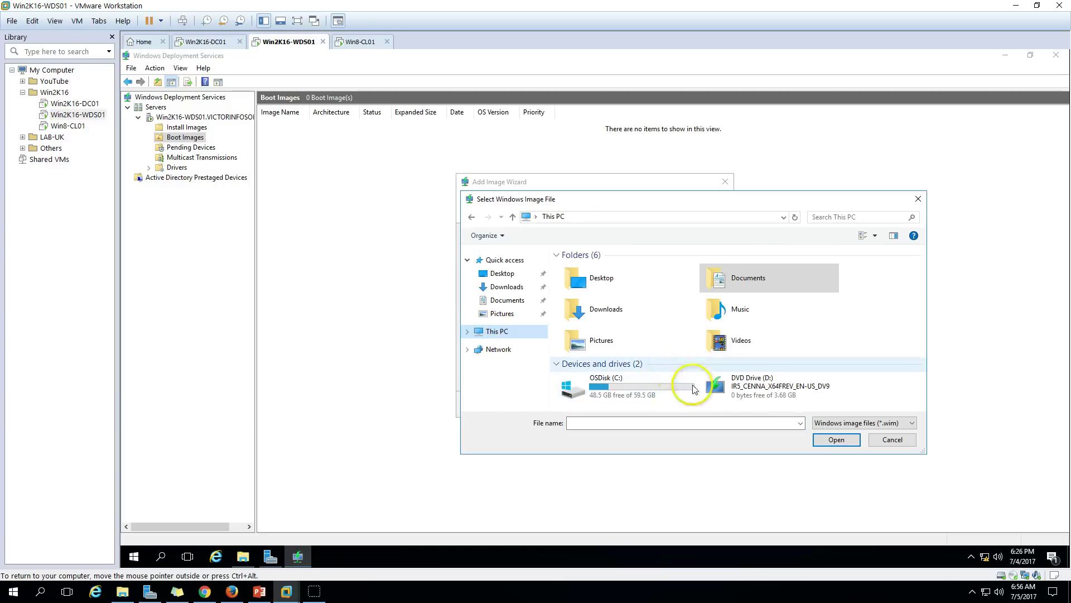
left_click(779, 401)
left_click(837, 441)
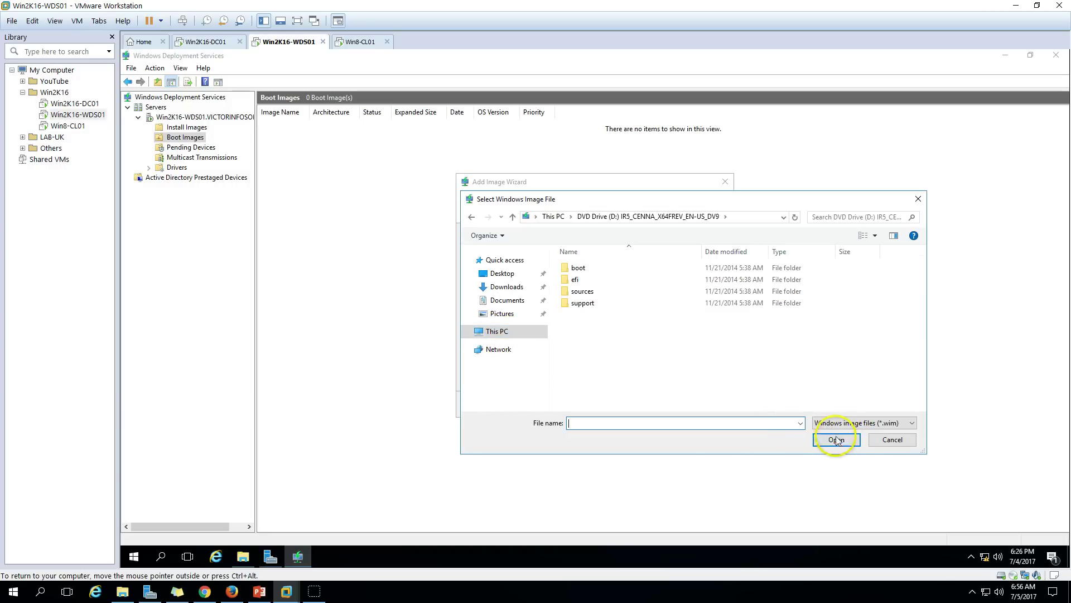
double_click(593, 291)
left_click(586, 374)
left_click(837, 440)
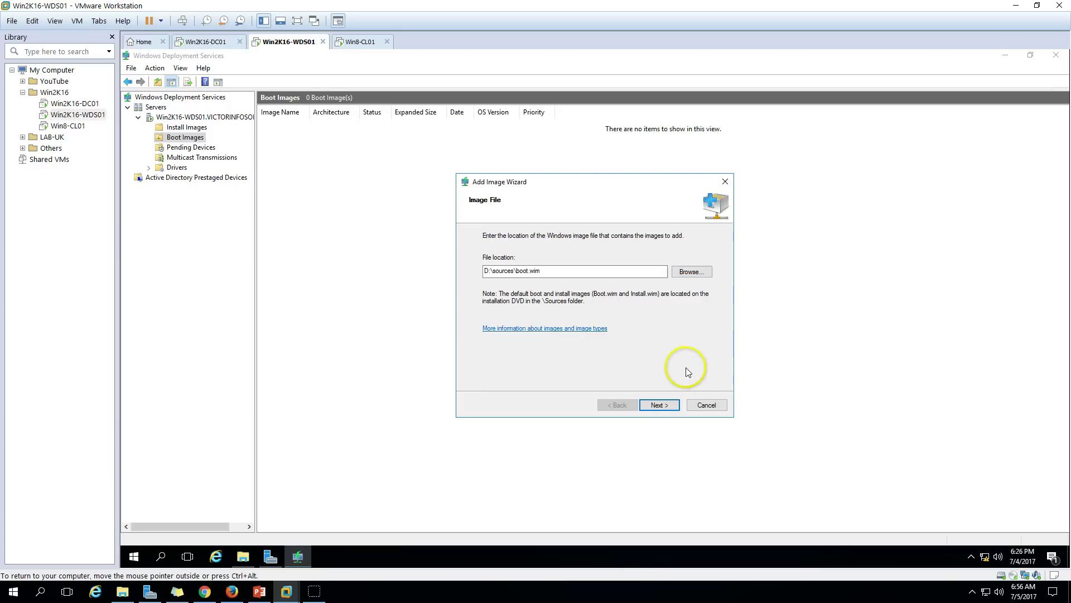
left_click(658, 405)
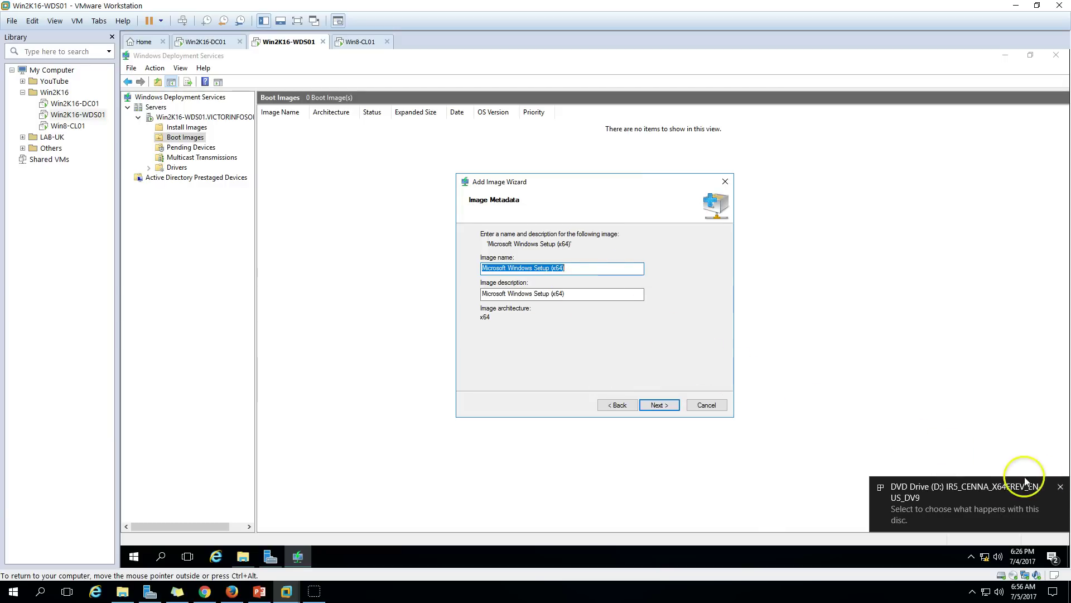
Name and describe the image 'Microsoft Windows Boot Image' and start adding it.
left_click(1061, 487)
left_click(576, 268)
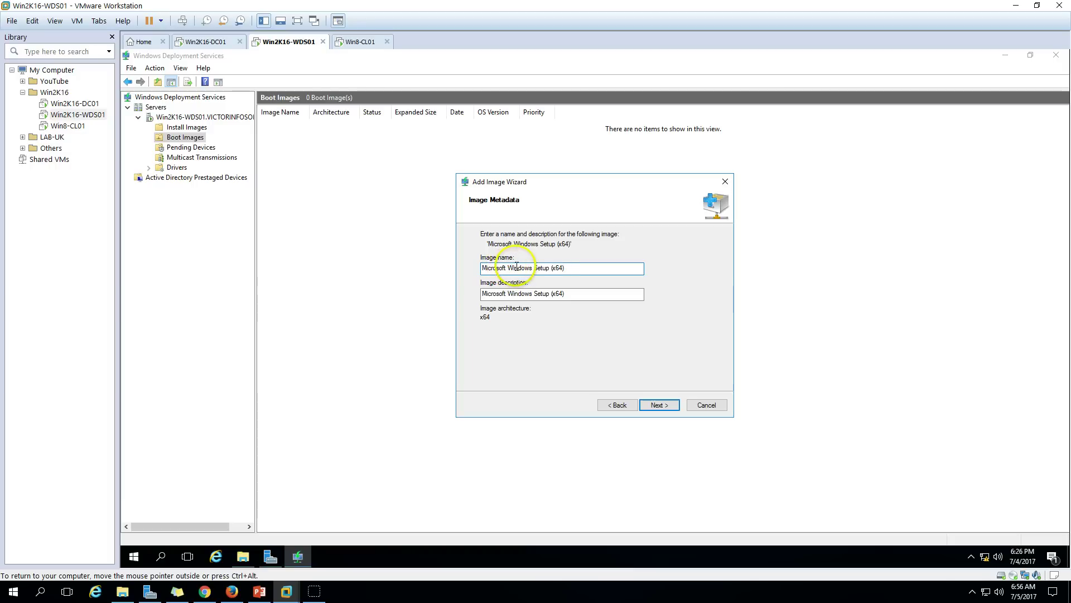
left_click_drag(509, 267, 633, 267)
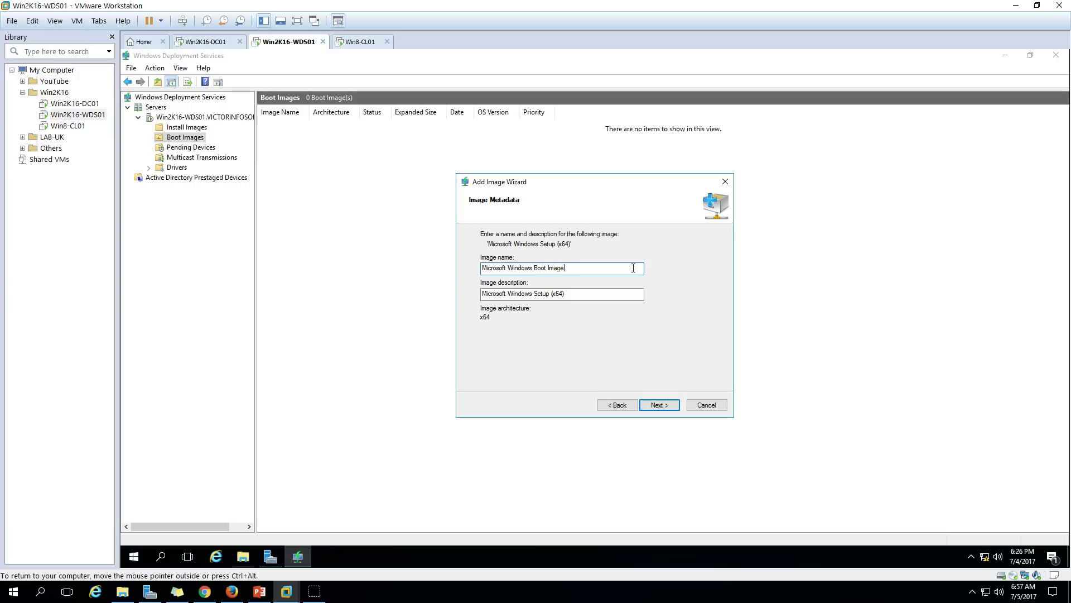
left_click_drag(617, 268, 452, 249)
key("ctrl+c")
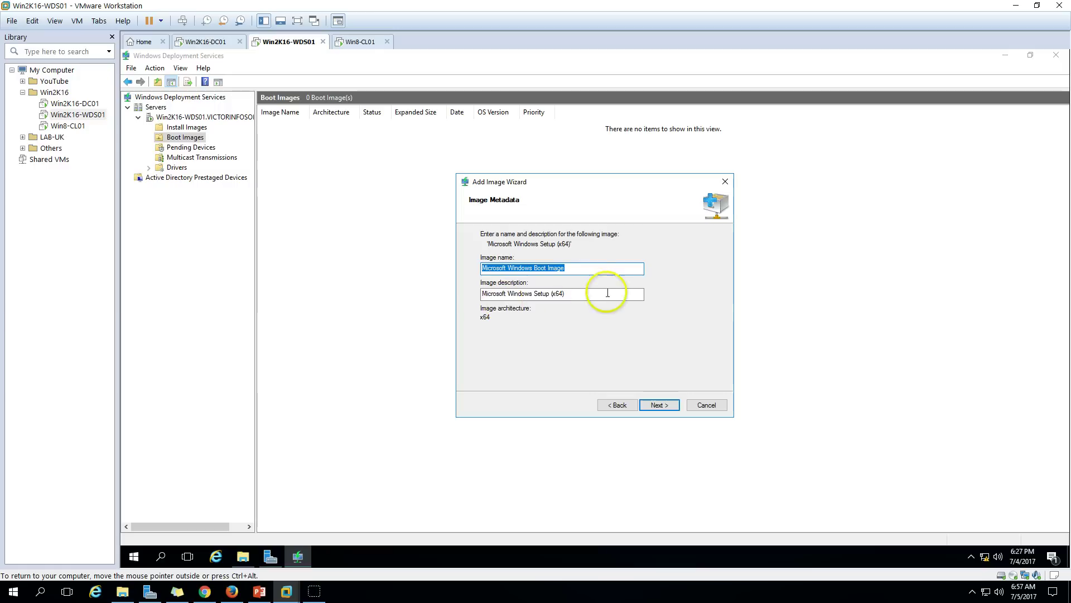
left_click(588, 293)
left_click_drag(589, 293, 354, 282)
key("ctrl+v")
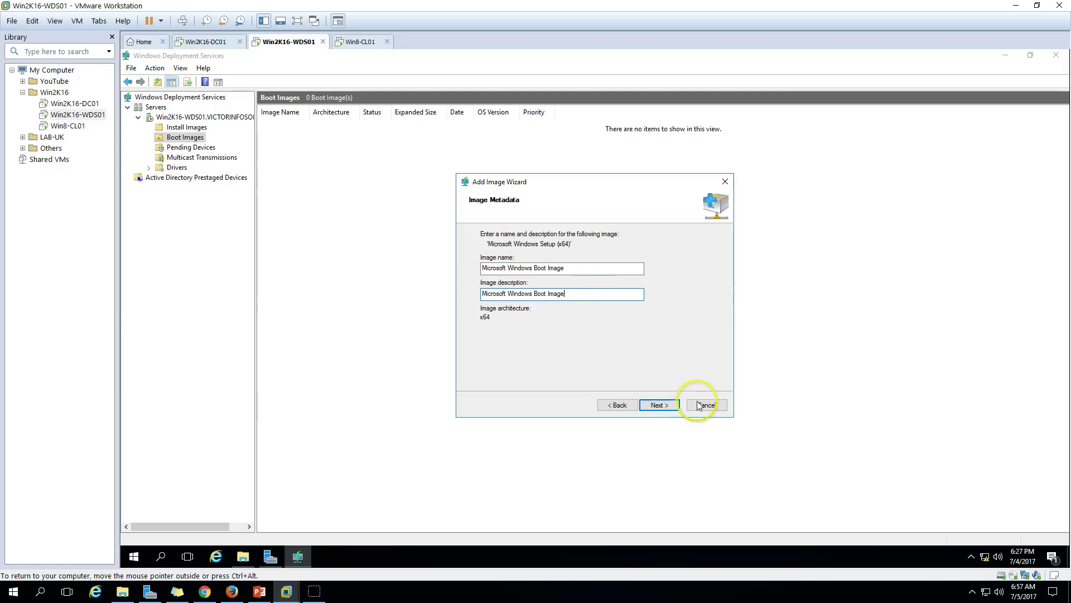
left_click(656, 405)
left_click(660, 406)
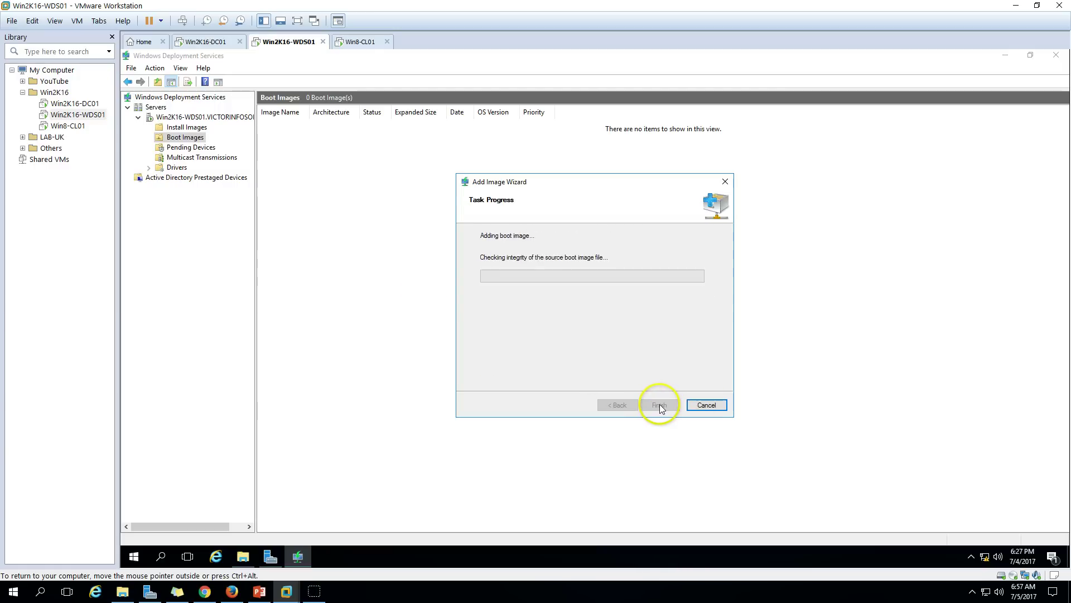
Close the finished wizard and confirm the x64 Microsoft Windows Boot Image (1250 MB) is listed, then view Install Images.
left_click_drag(485, 257, 553, 256)
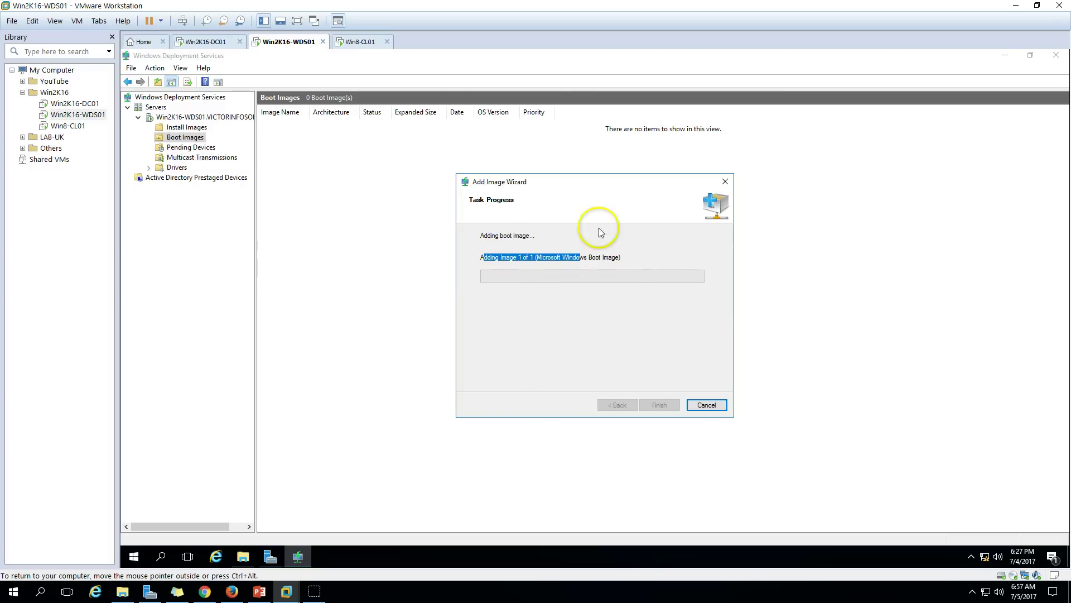
left_click_drag(601, 184, 641, 220)
left_click_drag(663, 293, 538, 371)
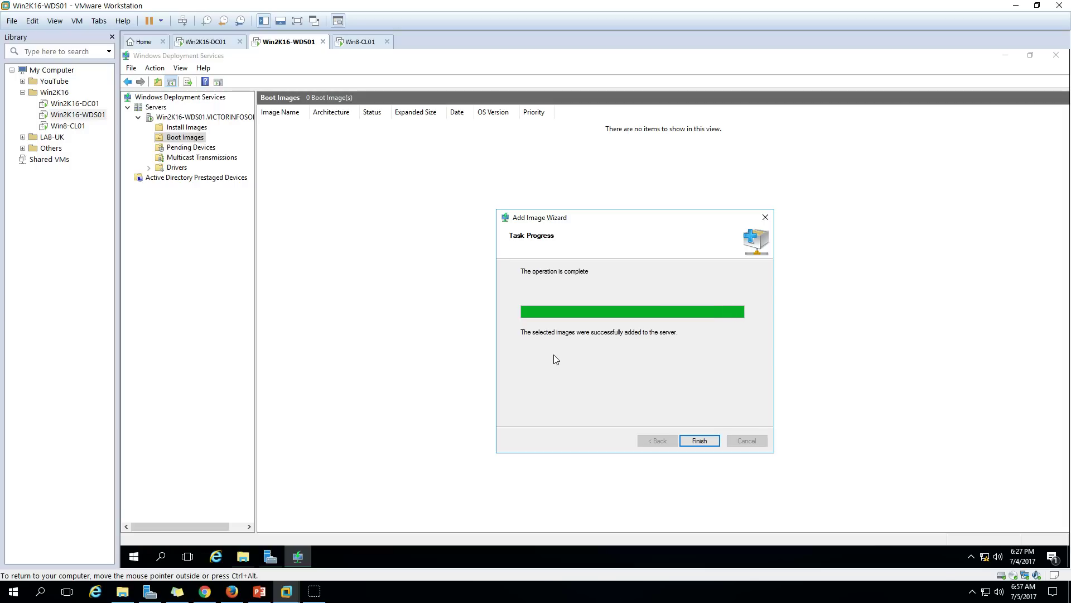
left_click(569, 355)
left_click(703, 443)
double_click(313, 110)
left_click(313, 125)
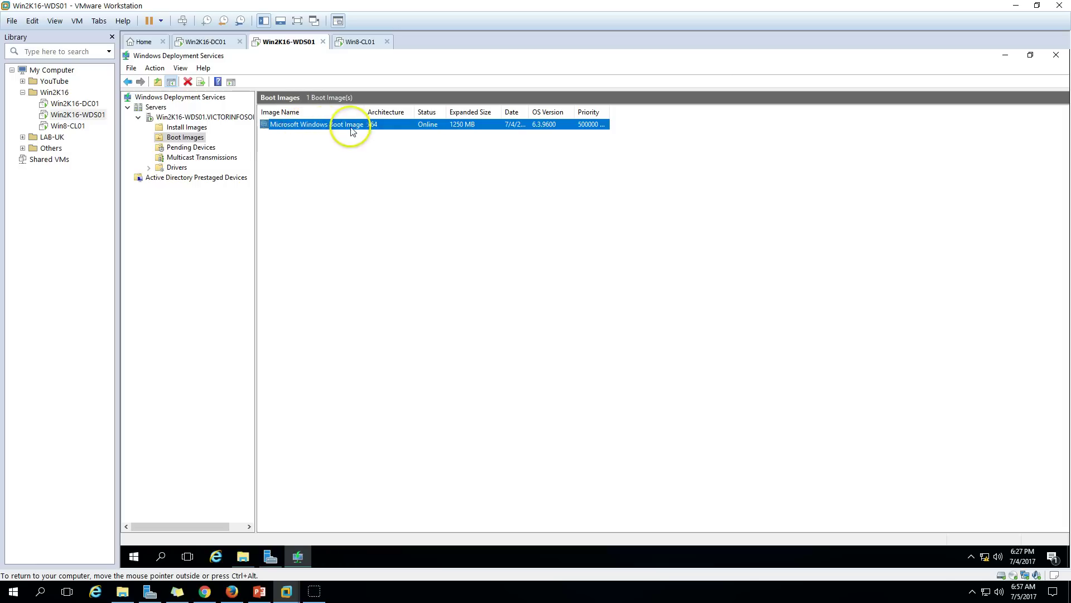
left_click(188, 128)
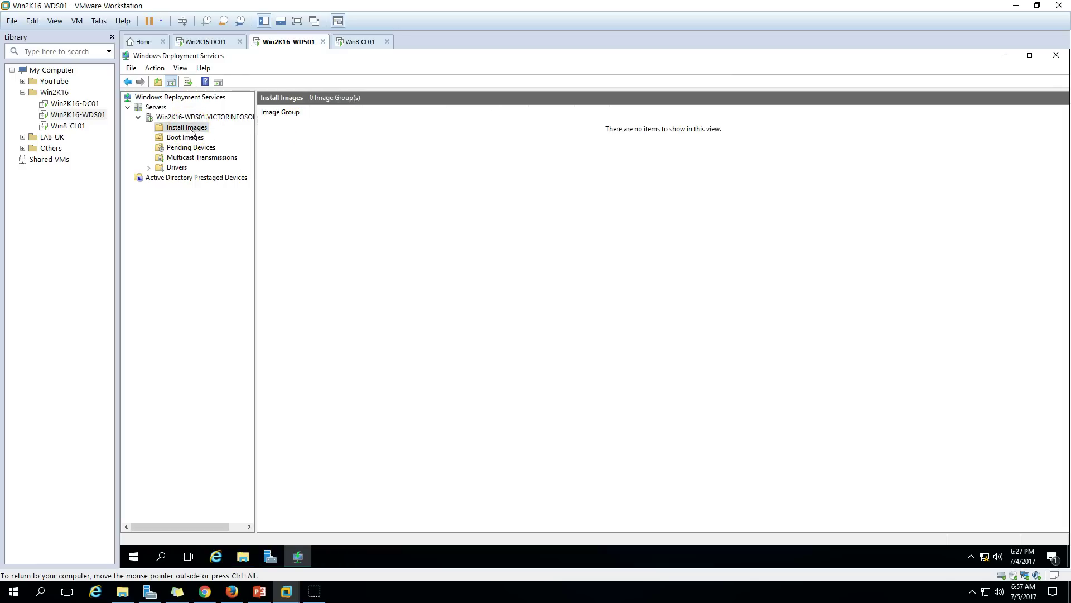
Create the image groups Win8.1, Win7 and Win10 under Install Images.
right_click(191, 130)
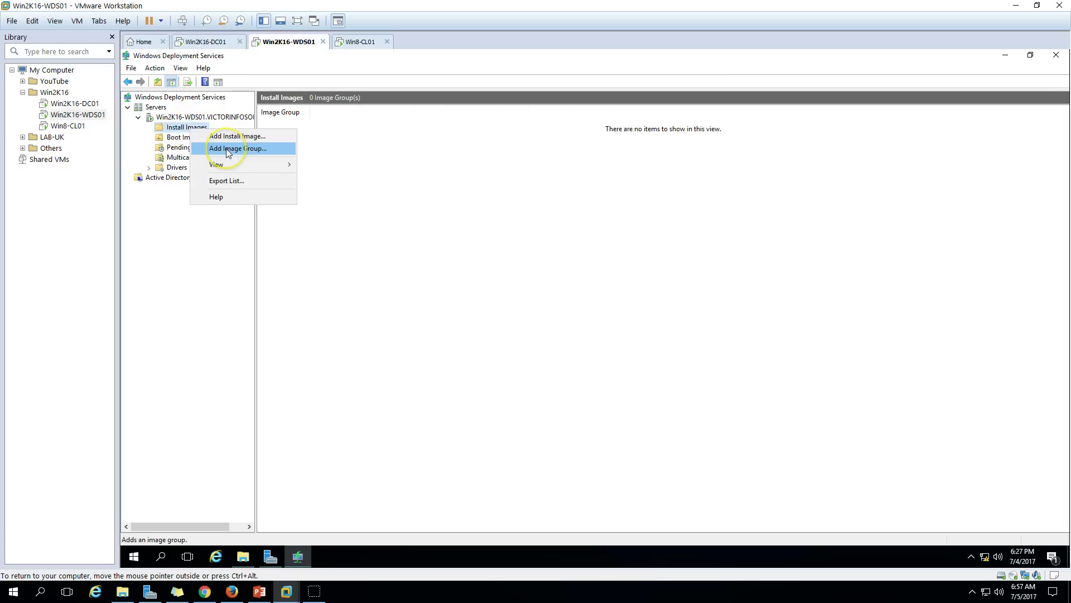
left_click(231, 149)
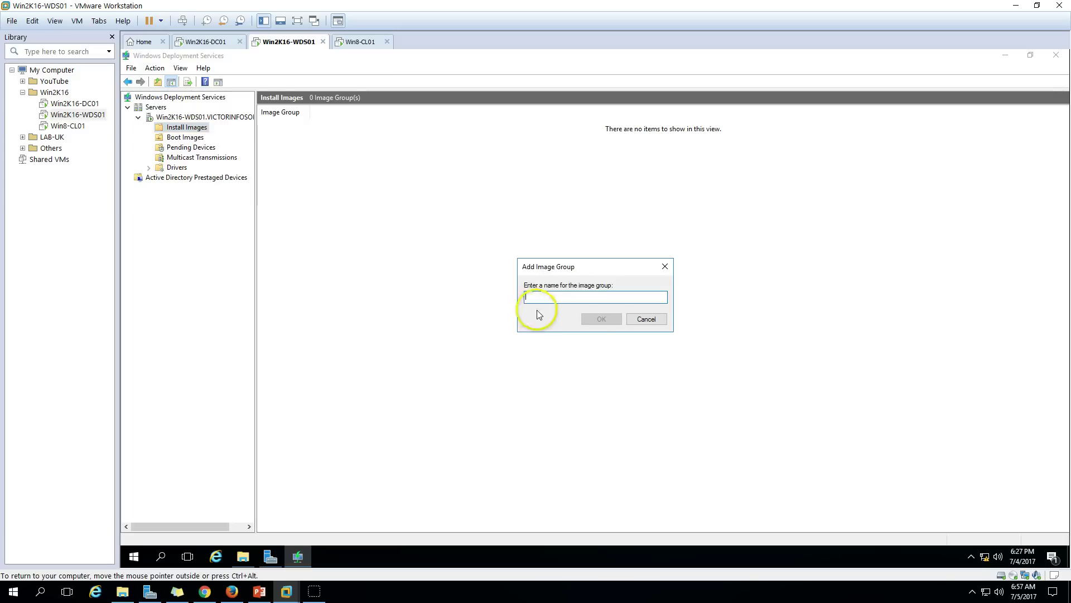
type("Win")
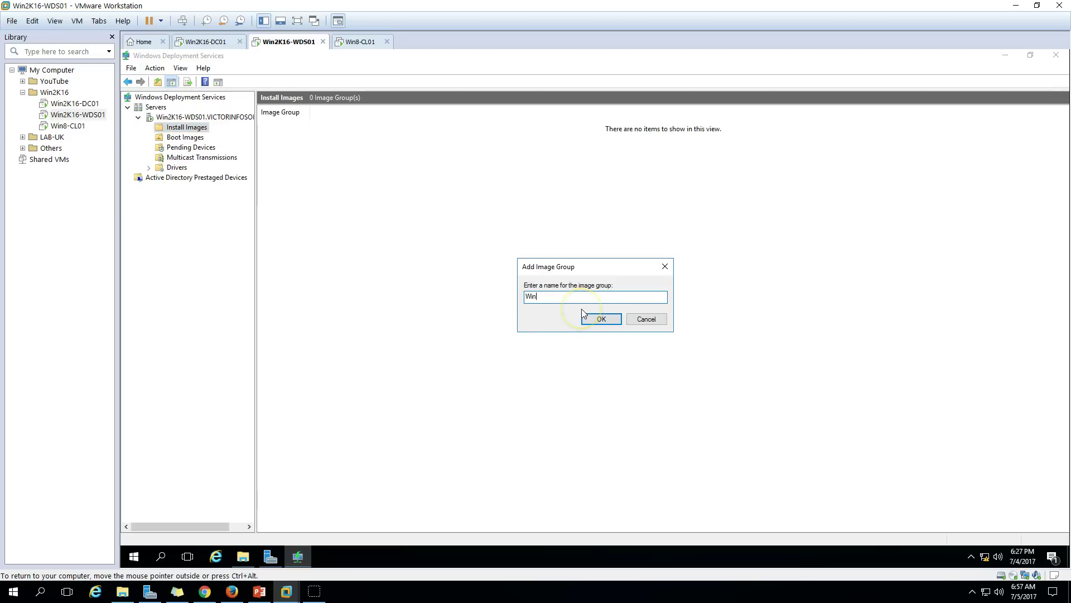
type("8.1")
key("Return")
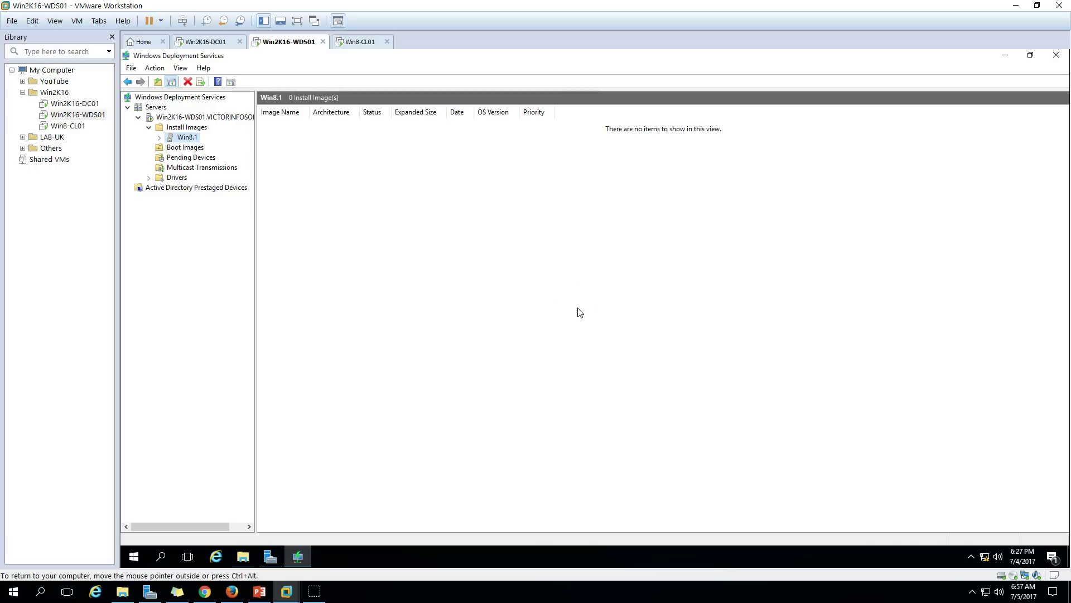
right_click(176, 129)
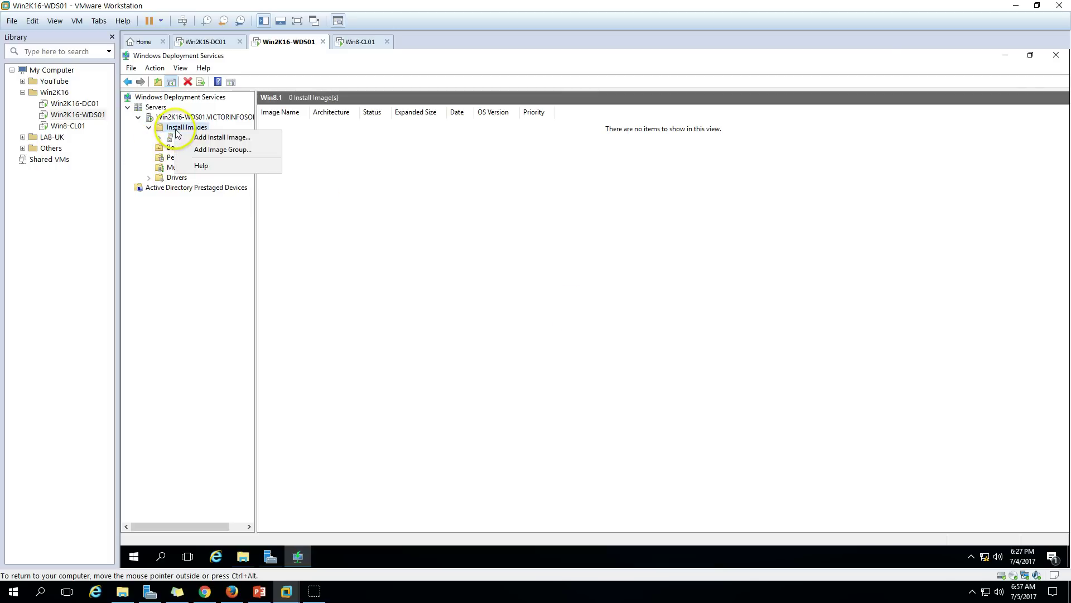
left_click(212, 149)
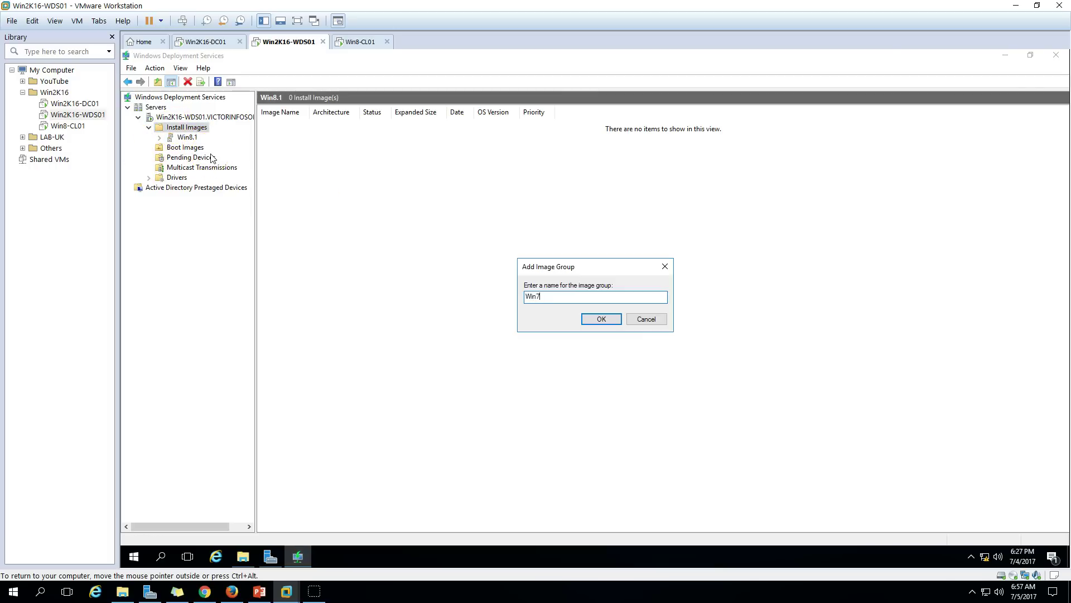
key("Return")
right_click(186, 129)
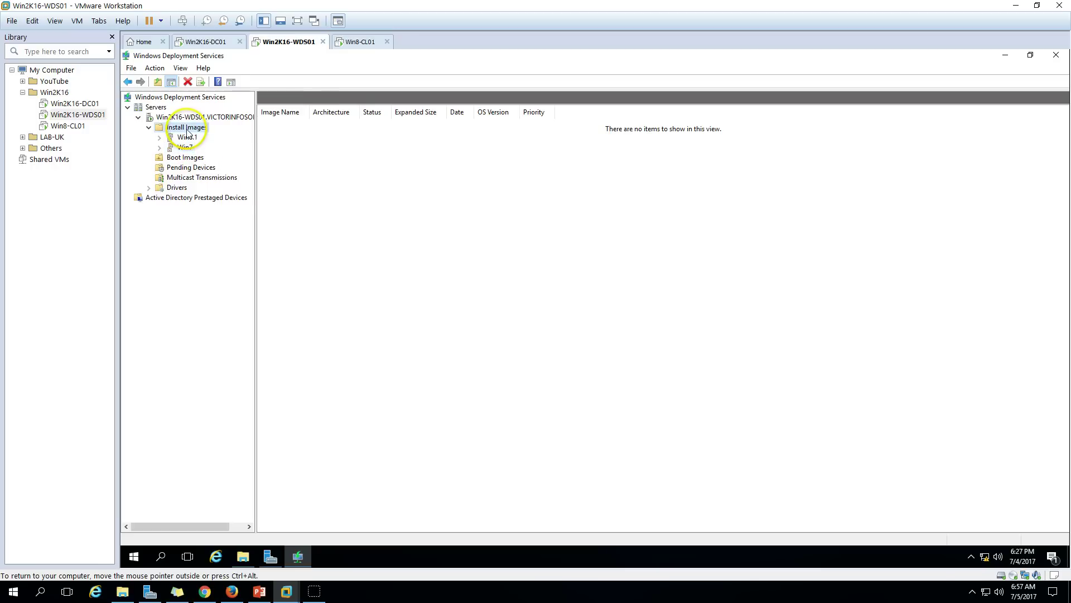
left_click(214, 149)
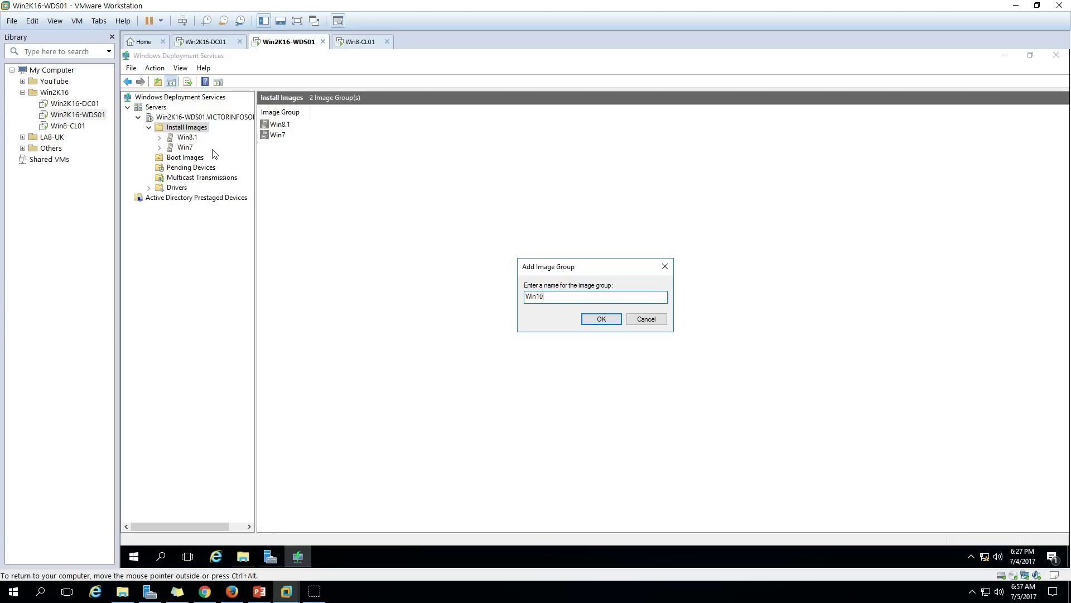
key("Return")
left_click(187, 137)
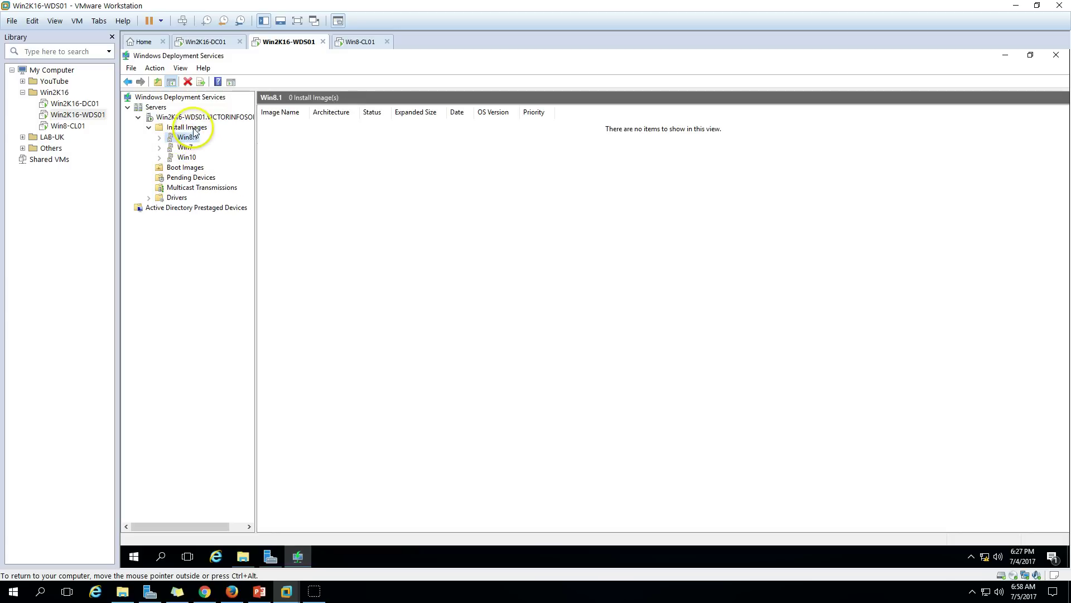
left_click(195, 130)
Add an install image to the Win8.1 group, selecting D:\sources\install.wim from the DVD.
right_click(193, 132)
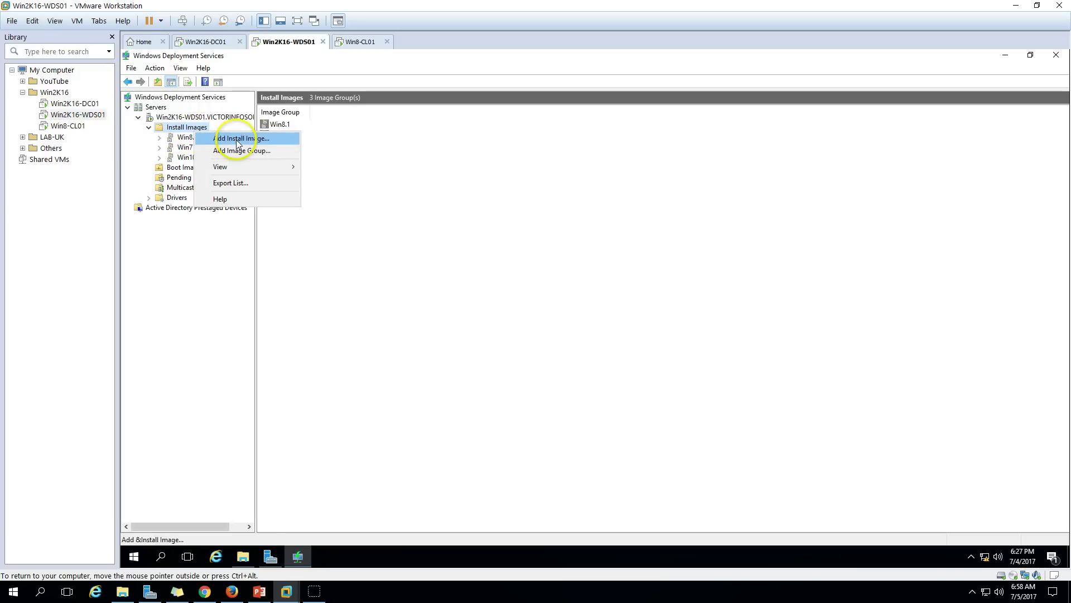
left_click(236, 140)
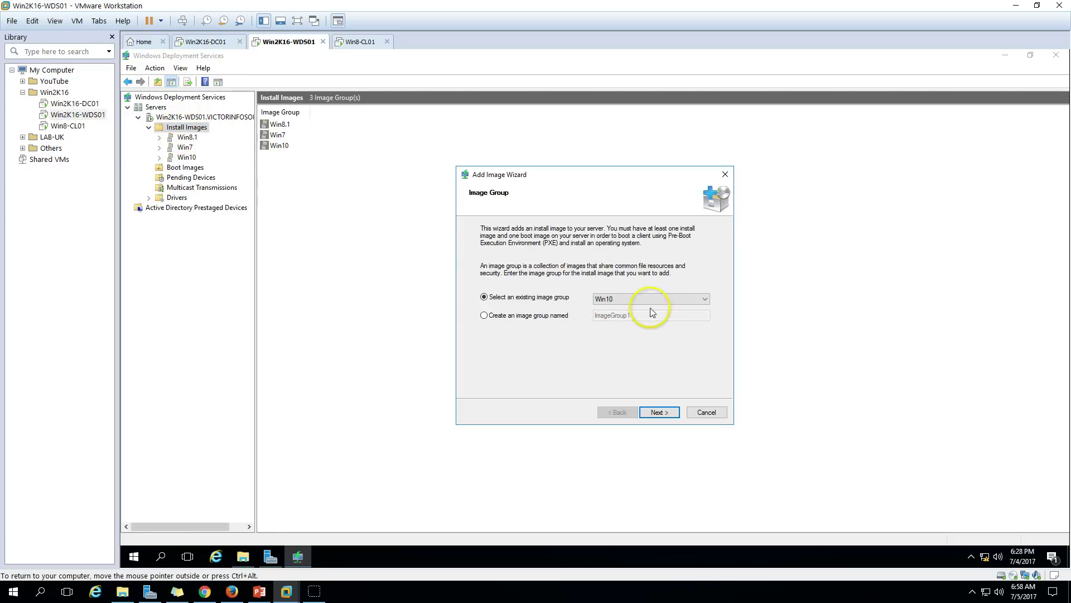
left_click(626, 300)
left_click(618, 328)
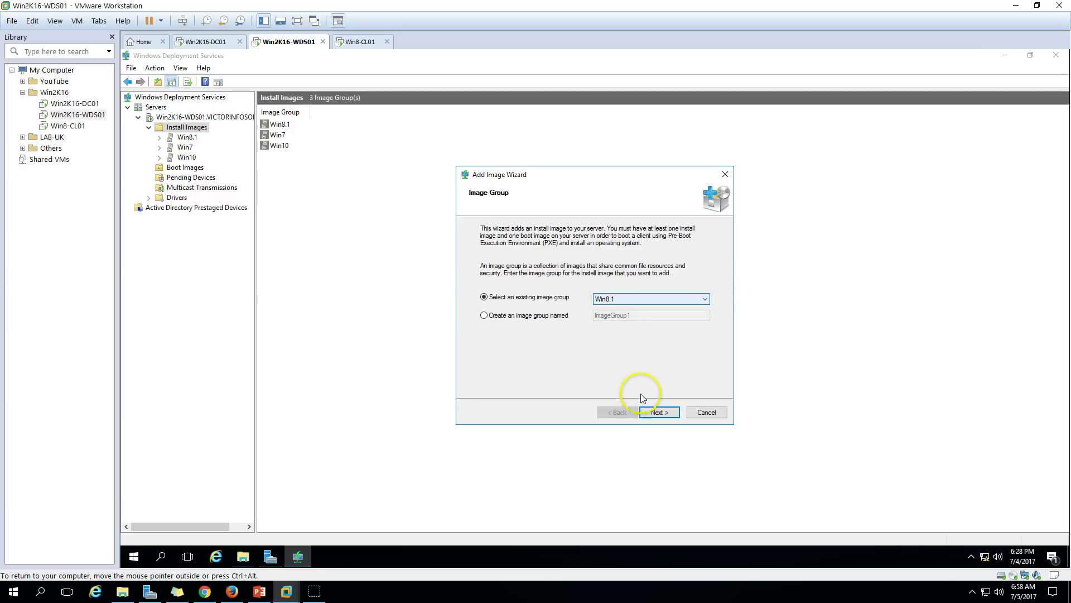
left_click(658, 412)
left_click(689, 265)
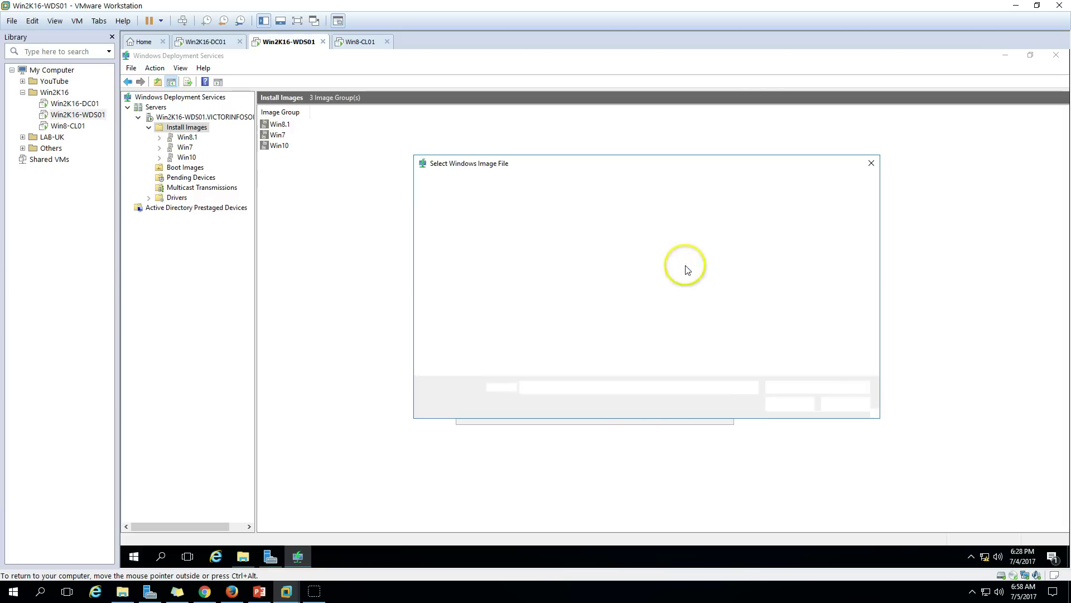
left_click(539, 349)
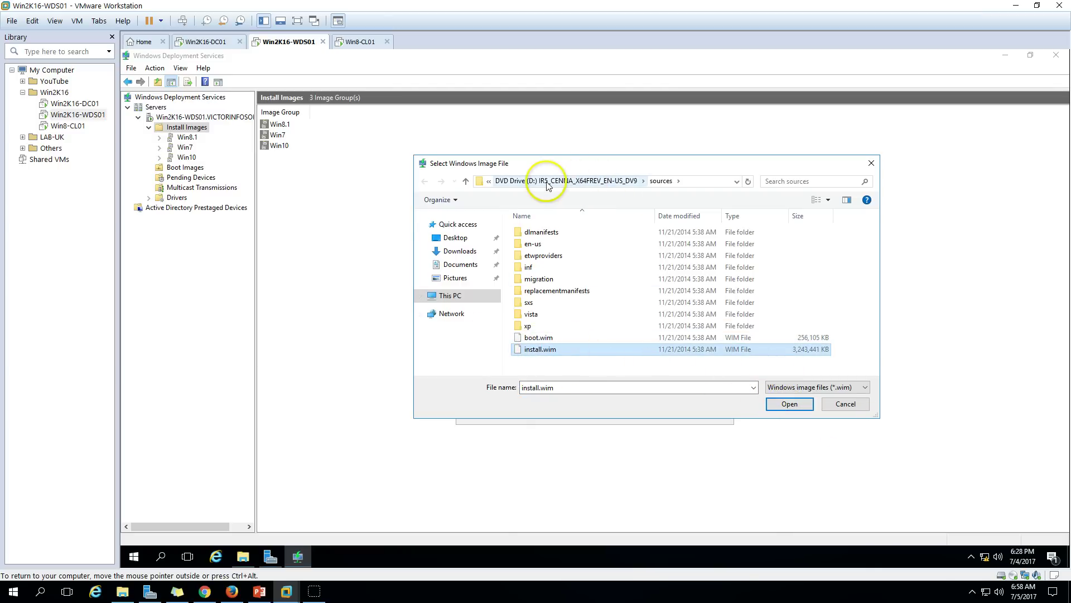
left_click(463, 295)
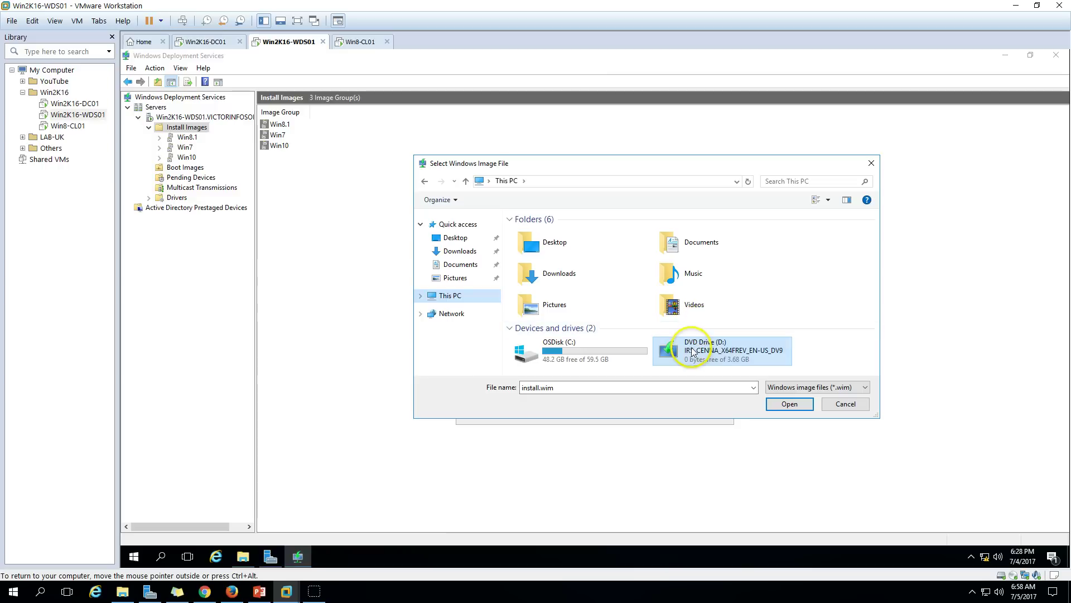
double_click(693, 350)
double_click(533, 267)
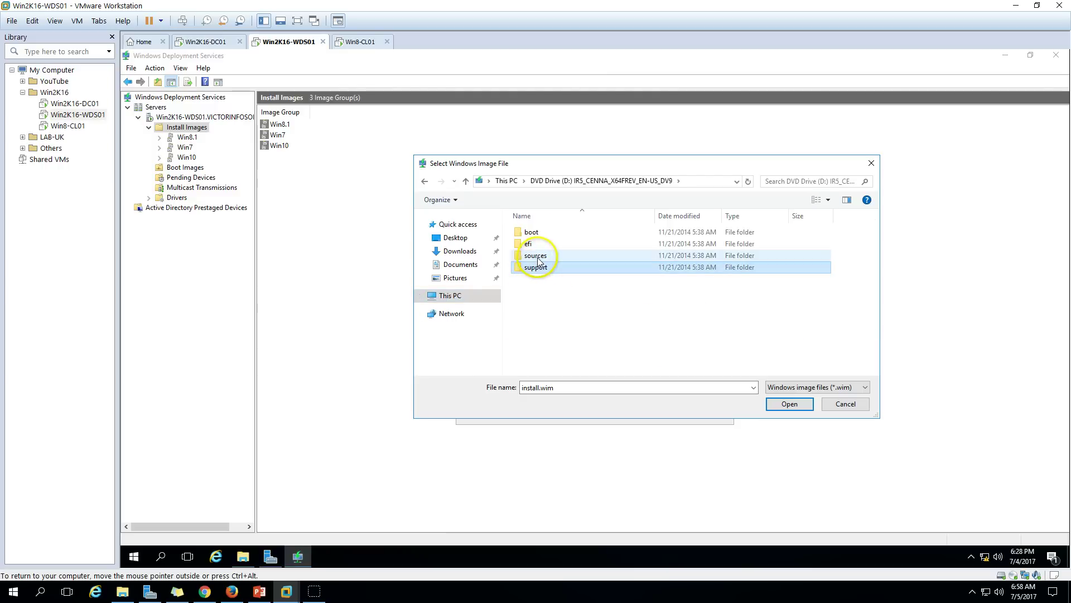
left_click(539, 349)
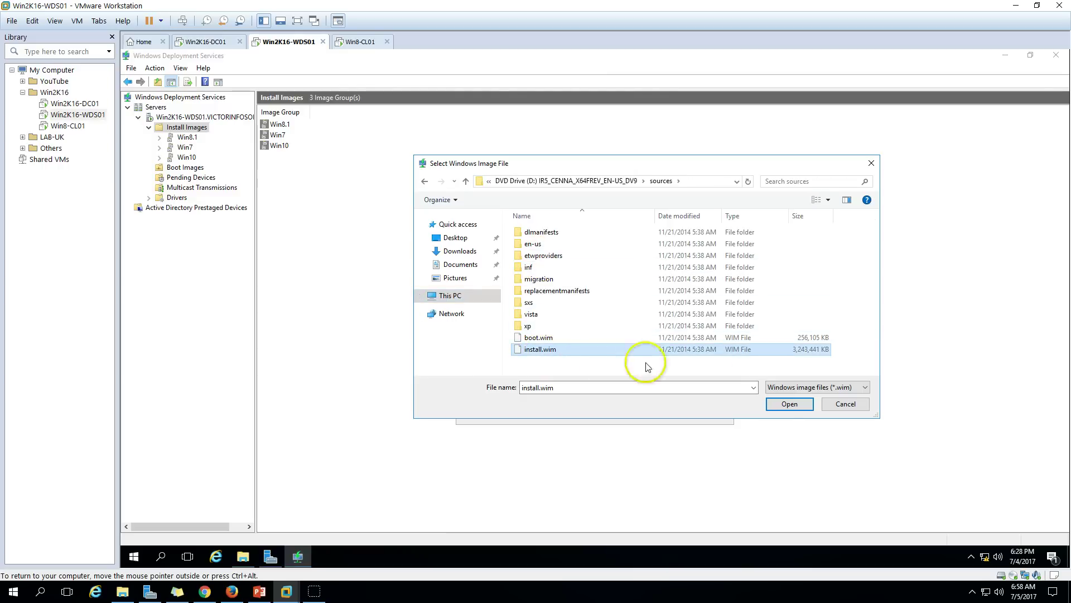
left_click(783, 405)
Start adding the Windows 8.1 Enterprise N image and open a This PC window.
left_click(654, 412)
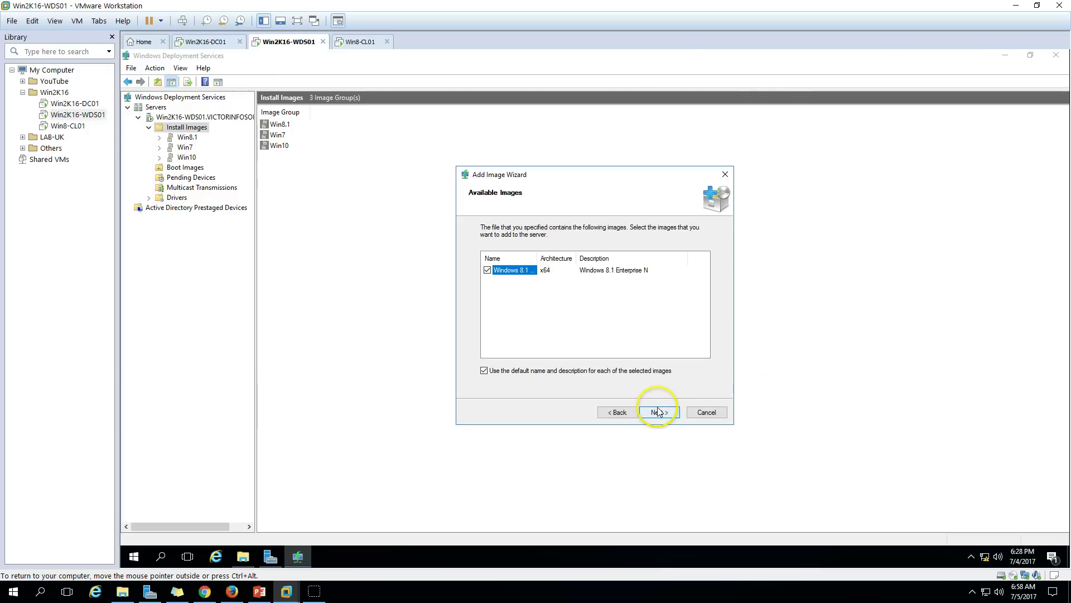
double_click(537, 257)
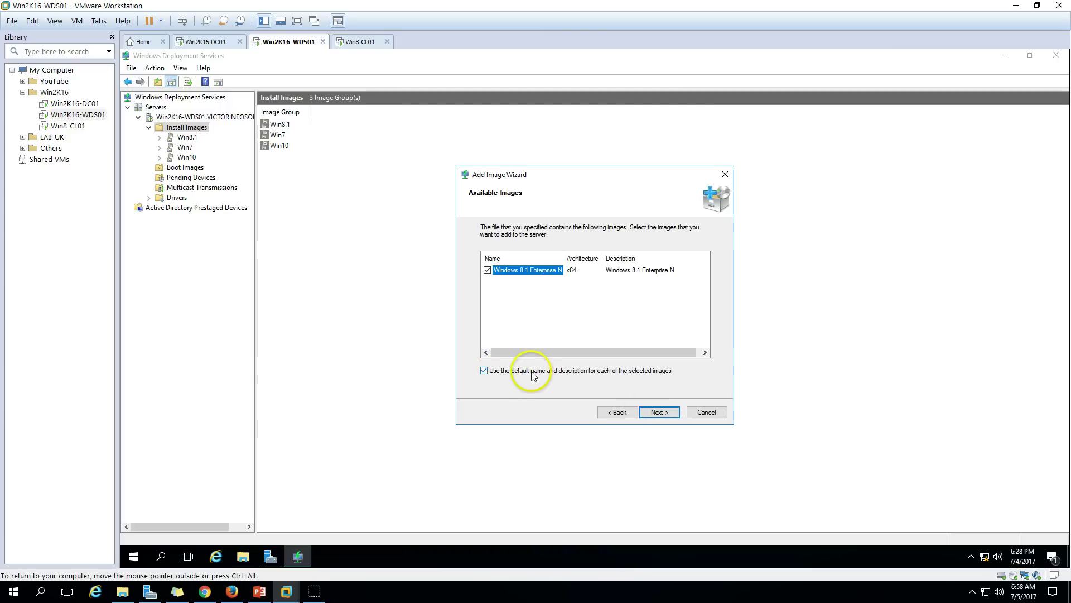
left_click(666, 415)
left_click(665, 411)
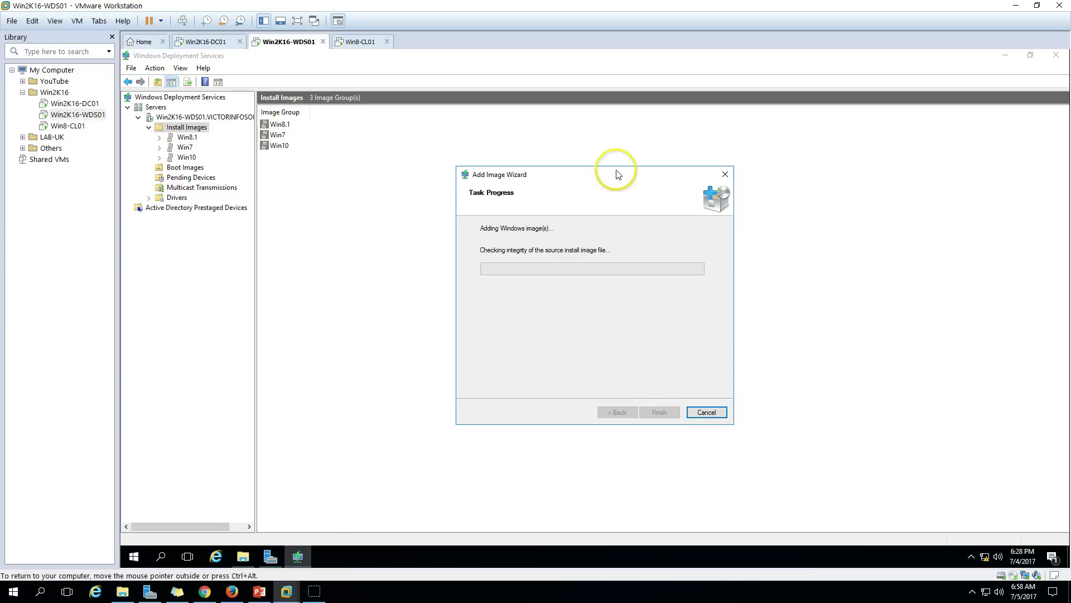
left_click_drag(610, 179, 572, 167)
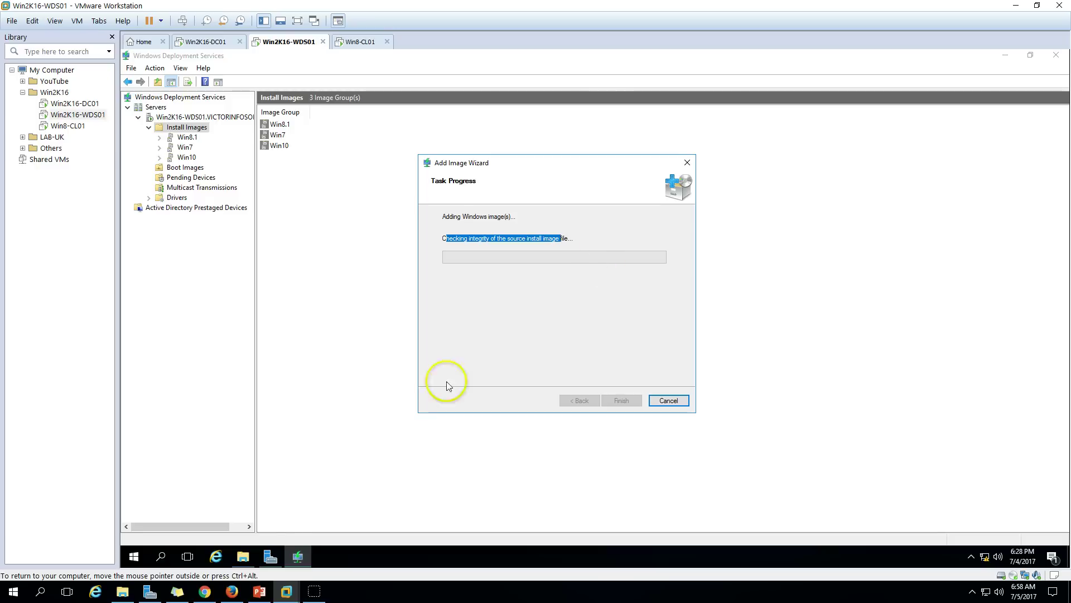
left_click(243, 556)
right_click(470, 235)
right_click(441, 396)
Open C:\WDS\Images\Win8.1 in File Explorer and see that it is empty.
left_click(446, 439)
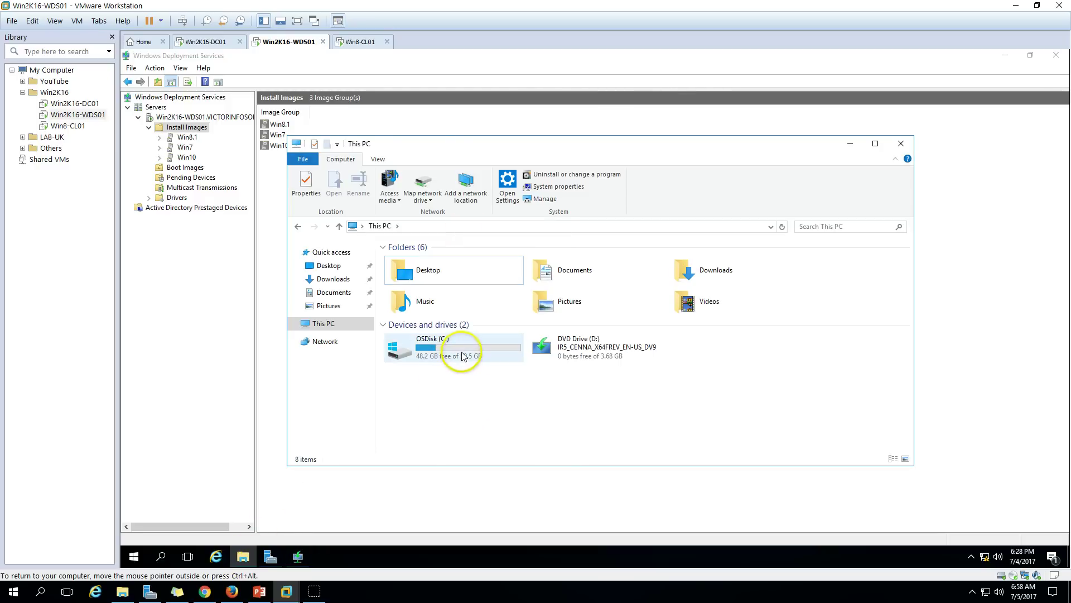
double_click(460, 351)
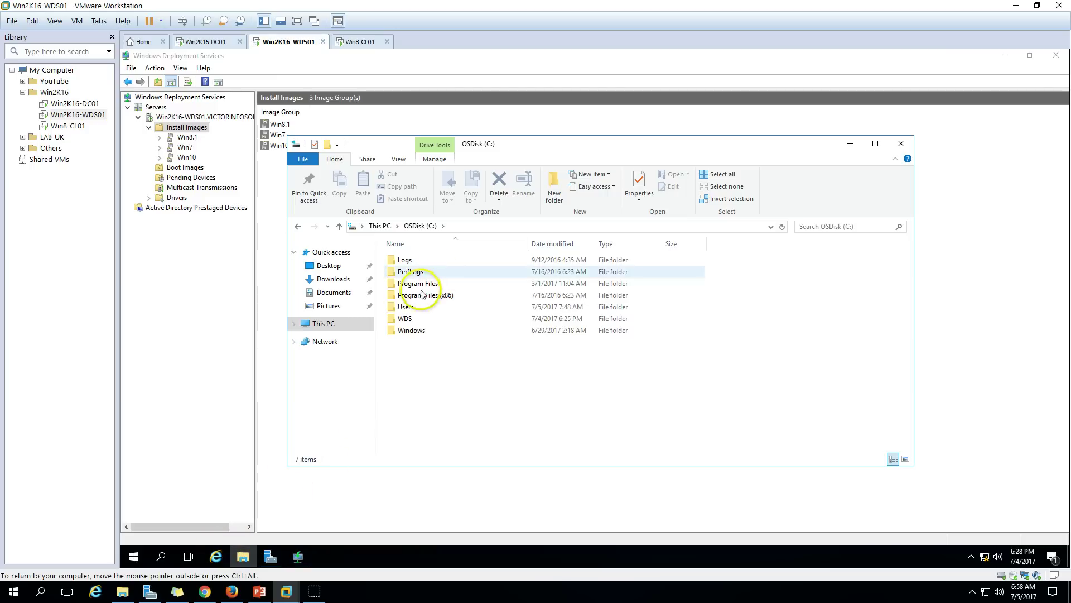
left_click(411, 322)
double_click(411, 319)
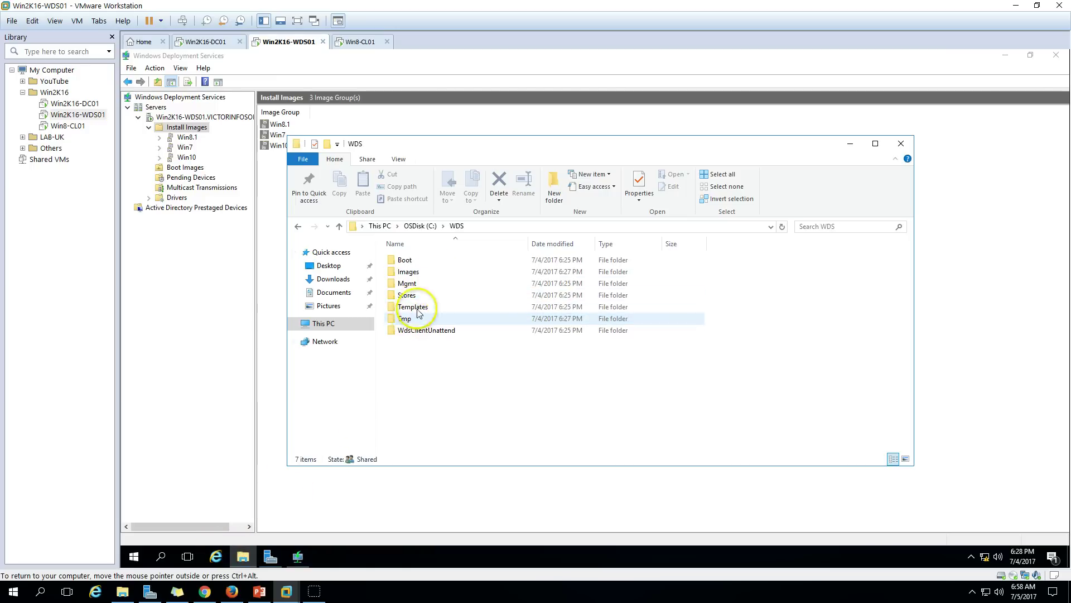
double_click(413, 272)
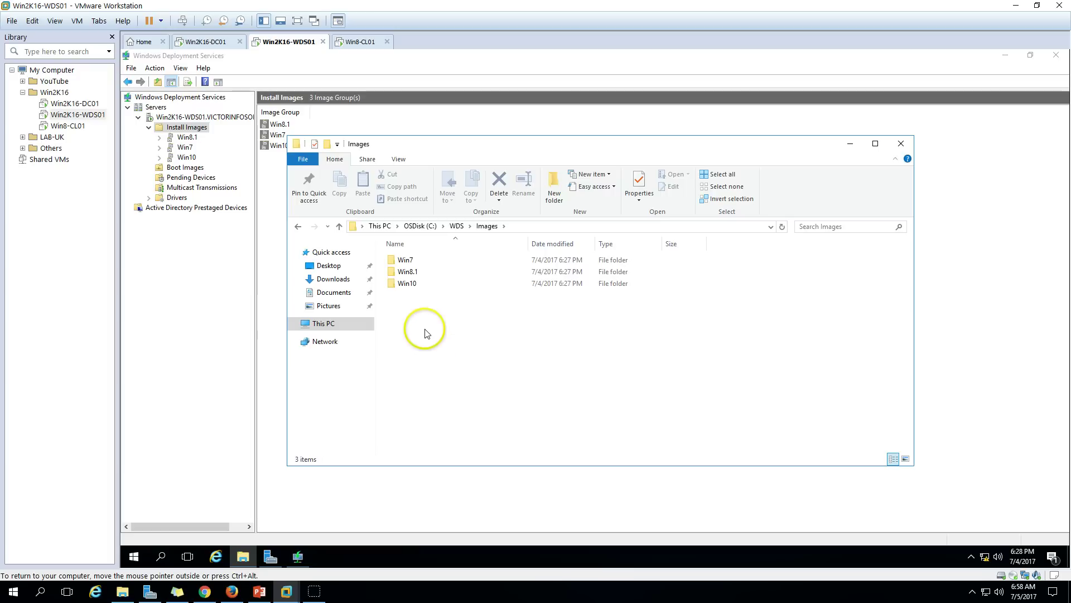
left_click_drag(414, 301, 413, 262)
left_click(414, 283)
left_click(414, 271)
double_click(414, 272)
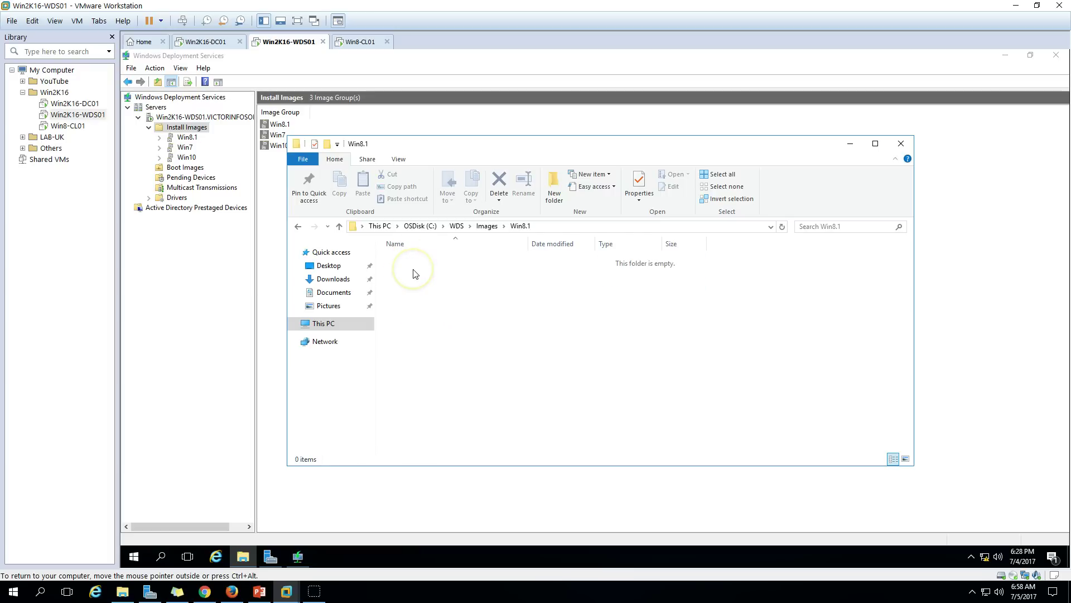
Go back to the Images folder and hide Explorer to reveal the wizard's integrity check.
left_click(548, 226)
left_click(490, 307)
left_click(298, 226)
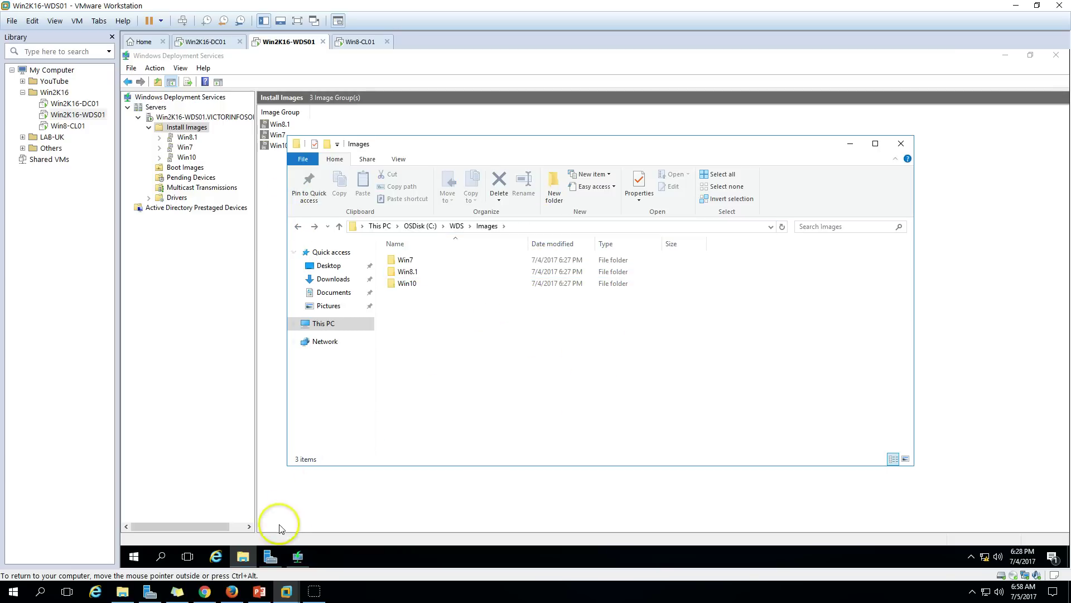
left_click(243, 556)
left_click(528, 252)
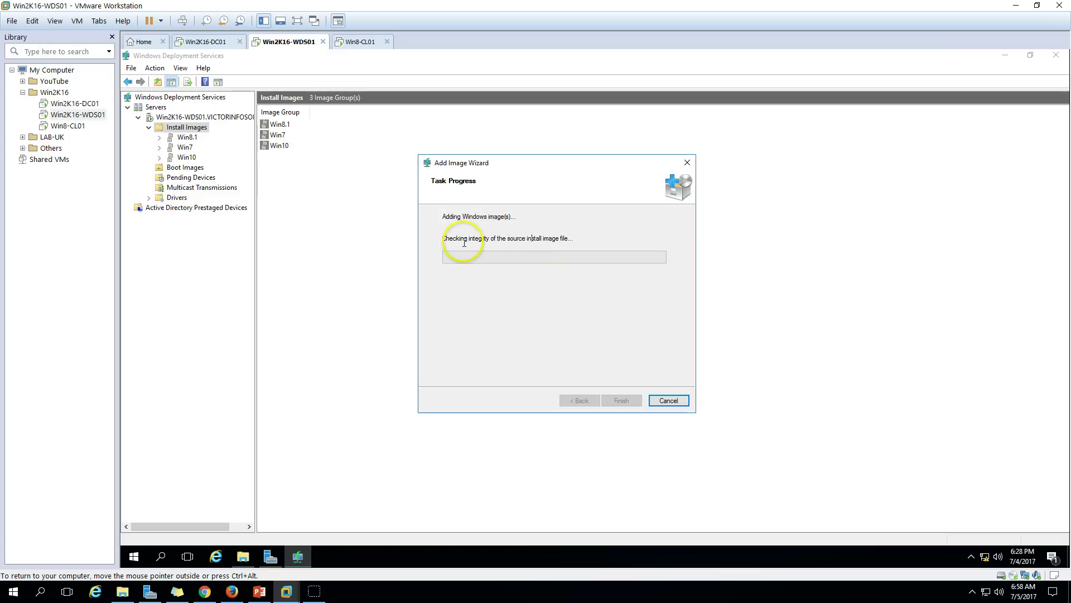
Wait while the wizard checks integrity and adds Windows 8.1 Enterprise N, repositioning its window.
left_click_drag(449, 239, 586, 250)
left_click(546, 279)
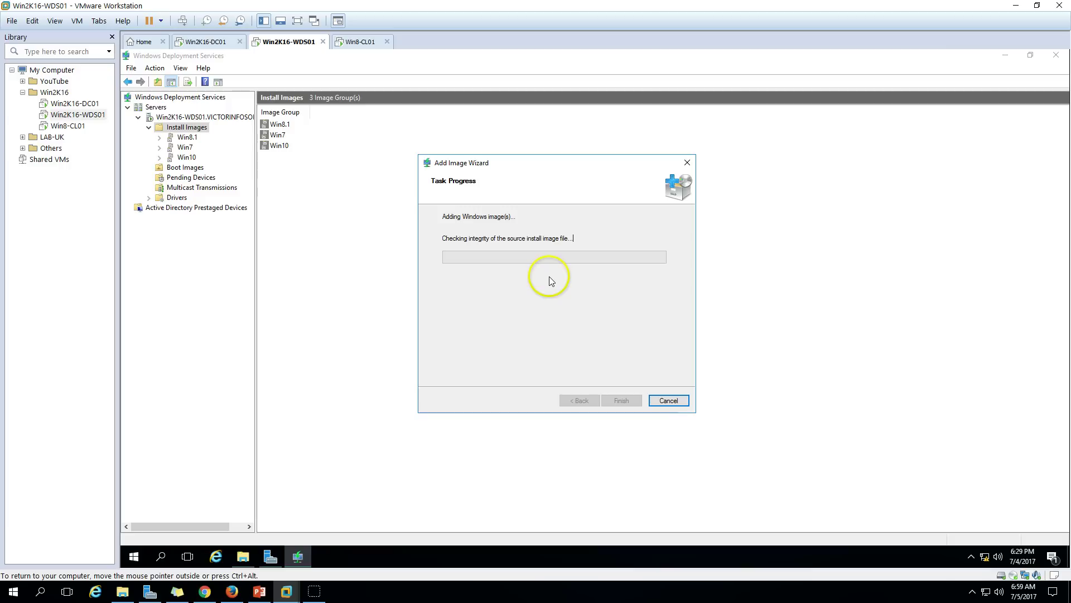
left_click_drag(546, 167, 536, 143)
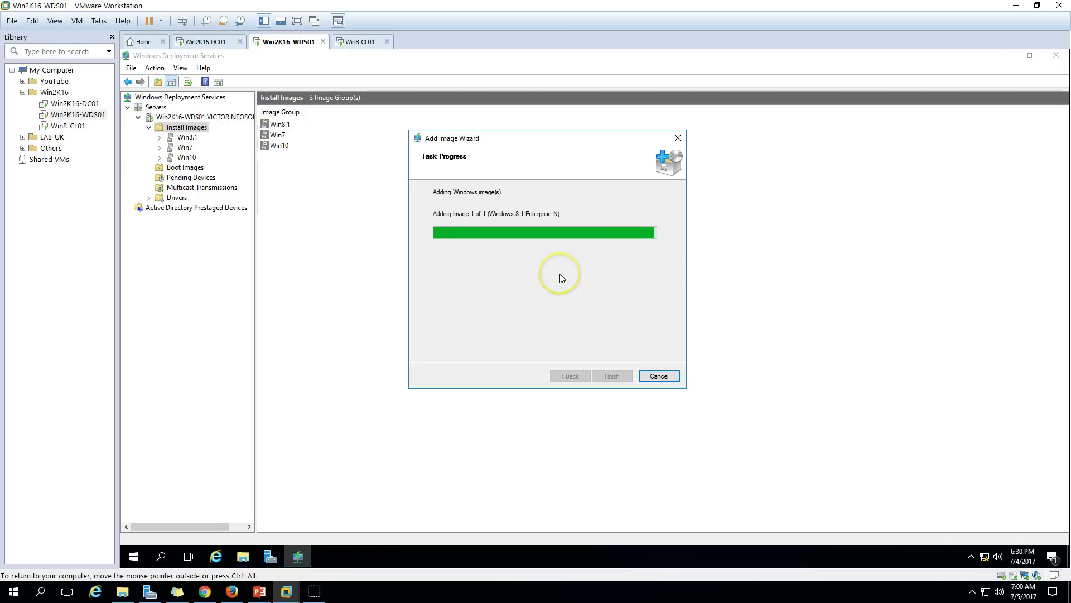
left_click_drag(574, 138, 604, 145)
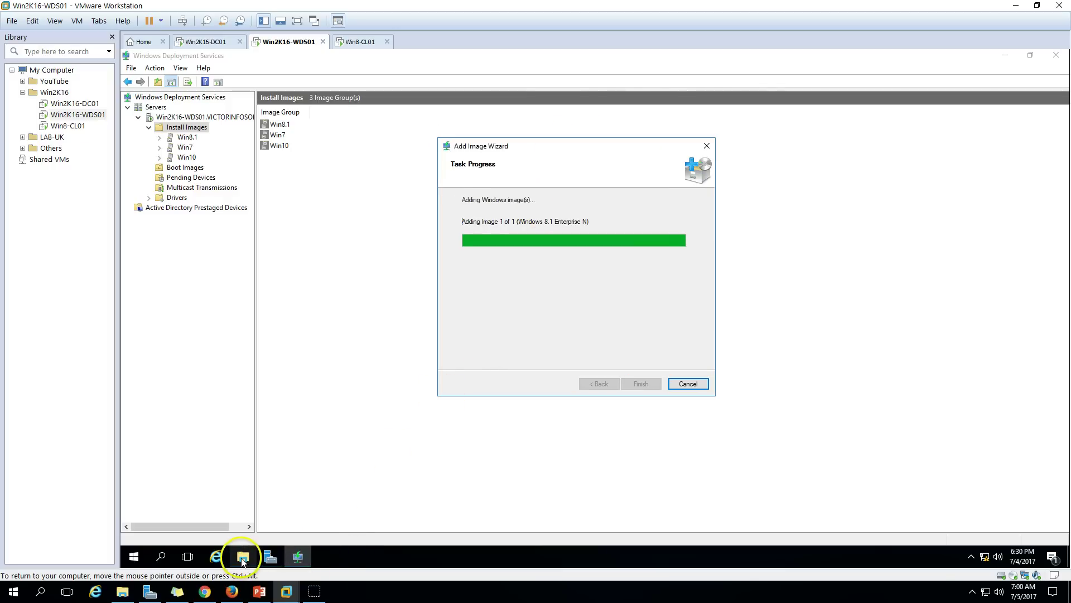
Check that C:\WDS\Images\Win8.1 now holds install.wim and Res.RWM, then hide Explorer.
left_click(242, 556)
double_click(416, 274)
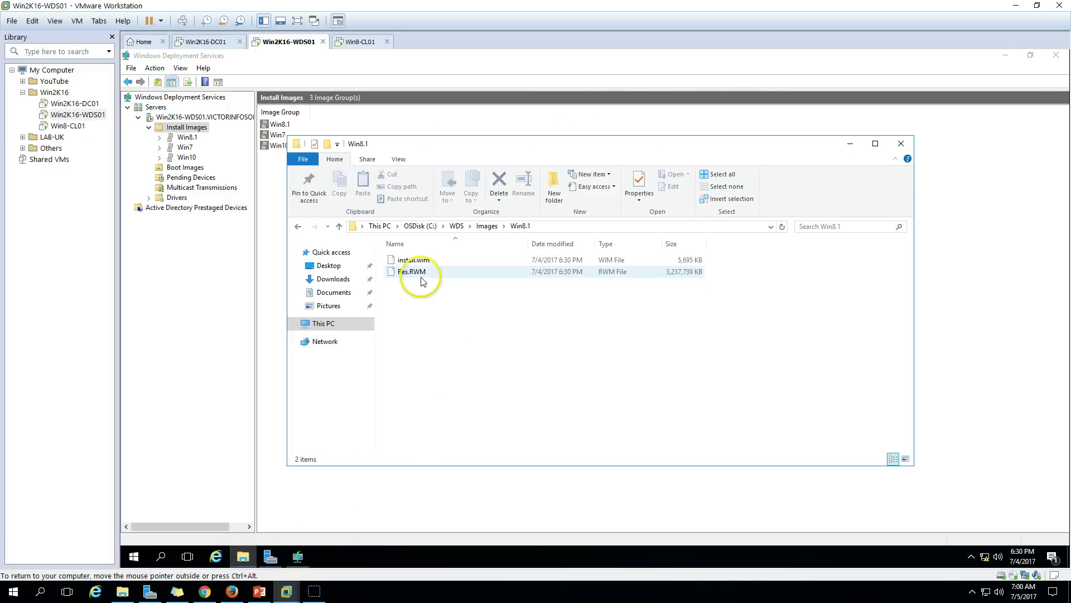
left_click(416, 272)
left_click(416, 260)
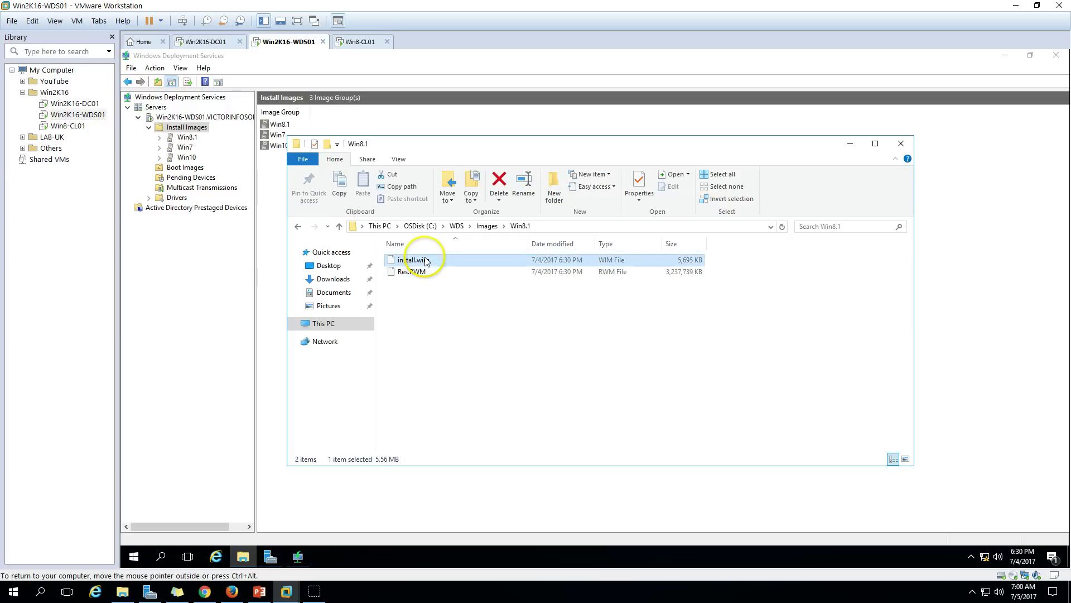
left_click(463, 301)
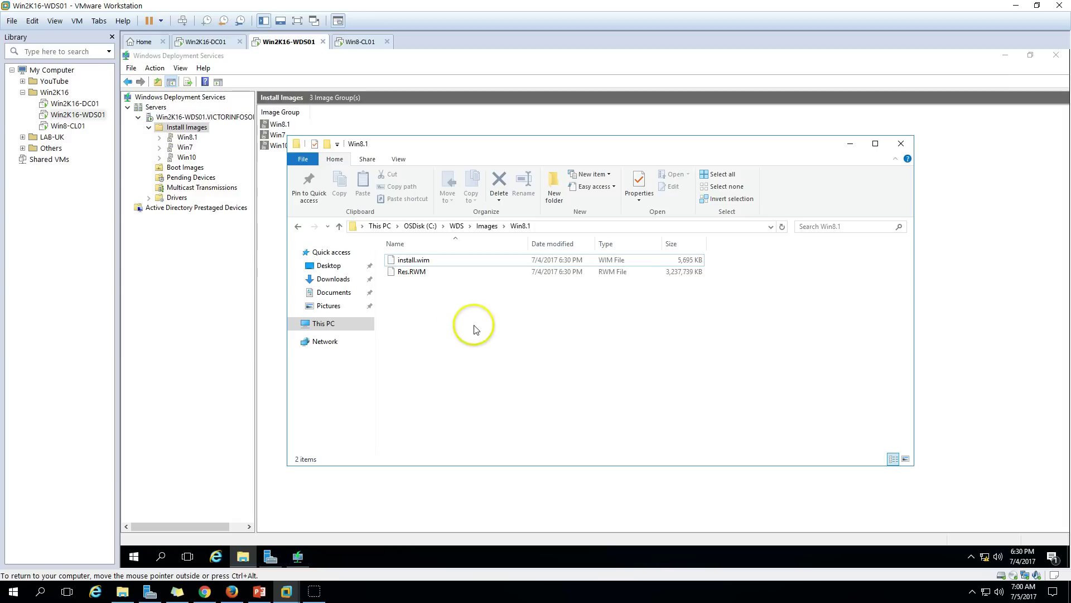
left_click(243, 556)
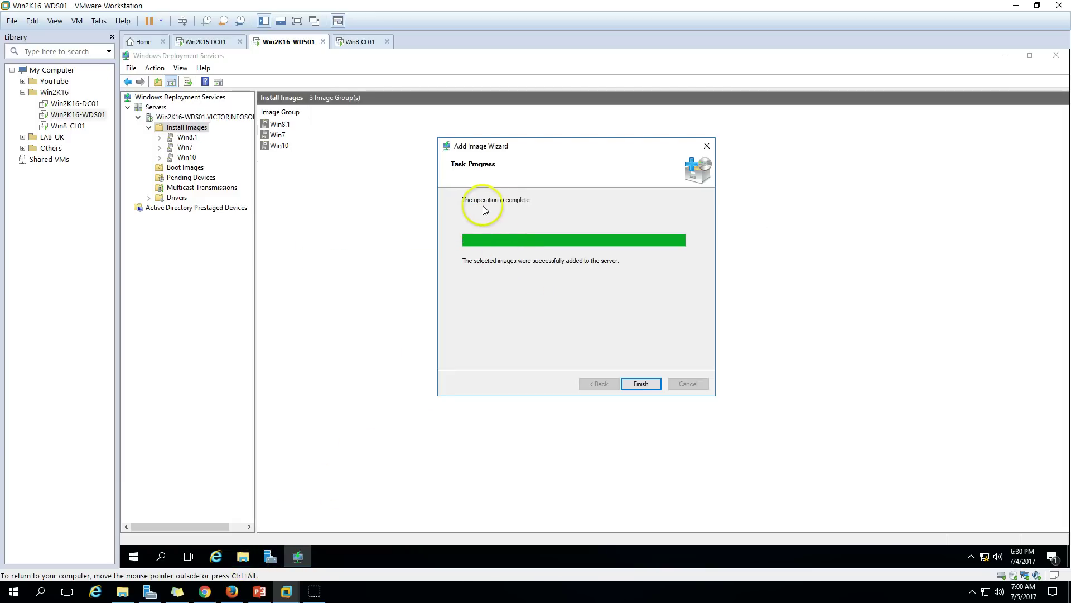
Finish the wizard and confirm Windows 8.1 Enterprise N x64 is listed in the Win8.1 group.
left_click(641, 384)
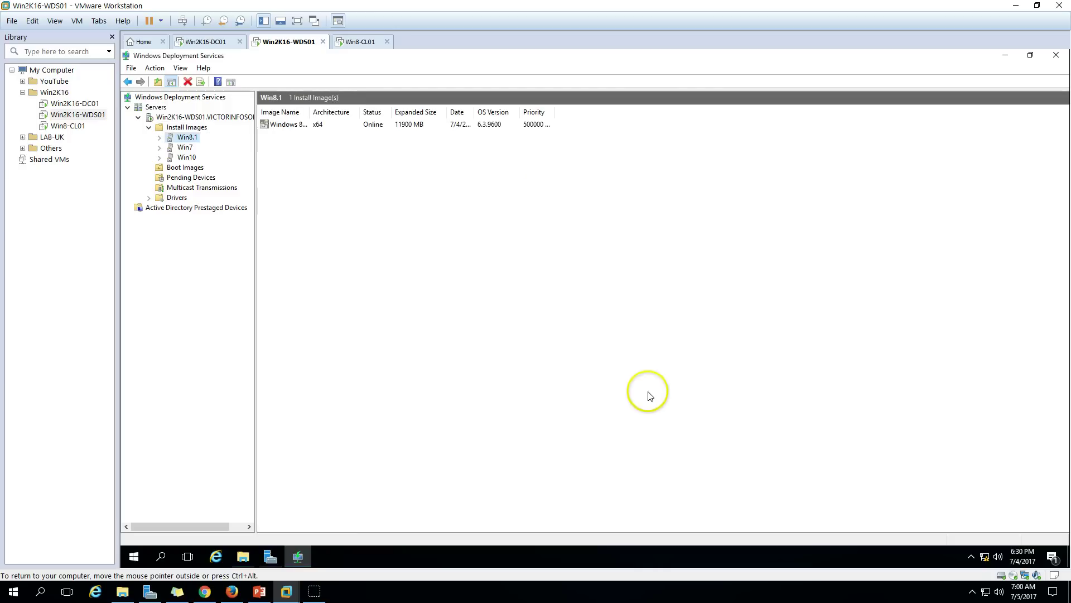
double_click(310, 107)
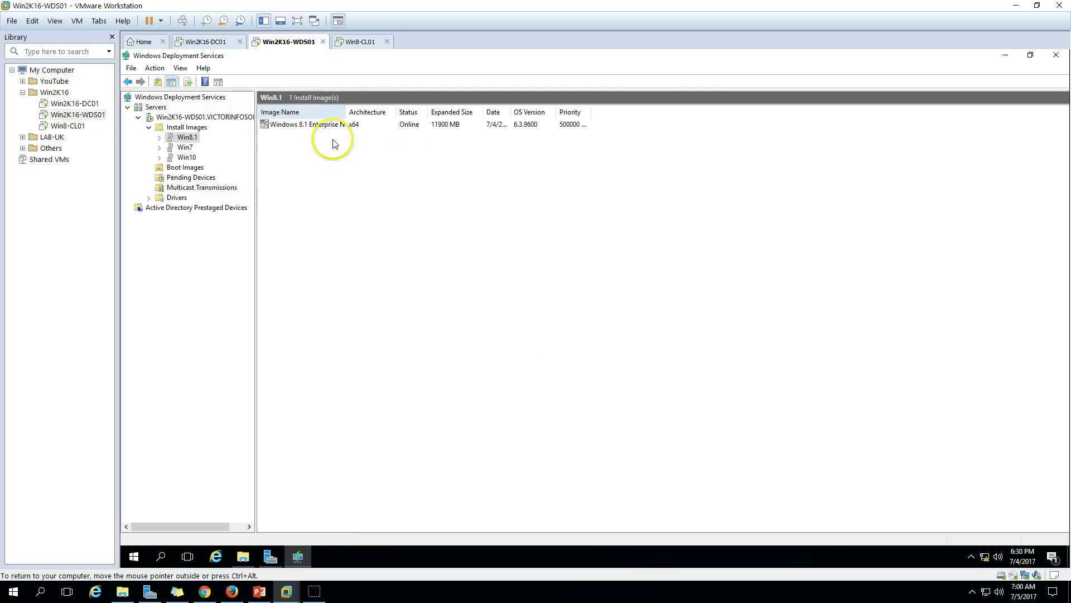
left_click(459, 126)
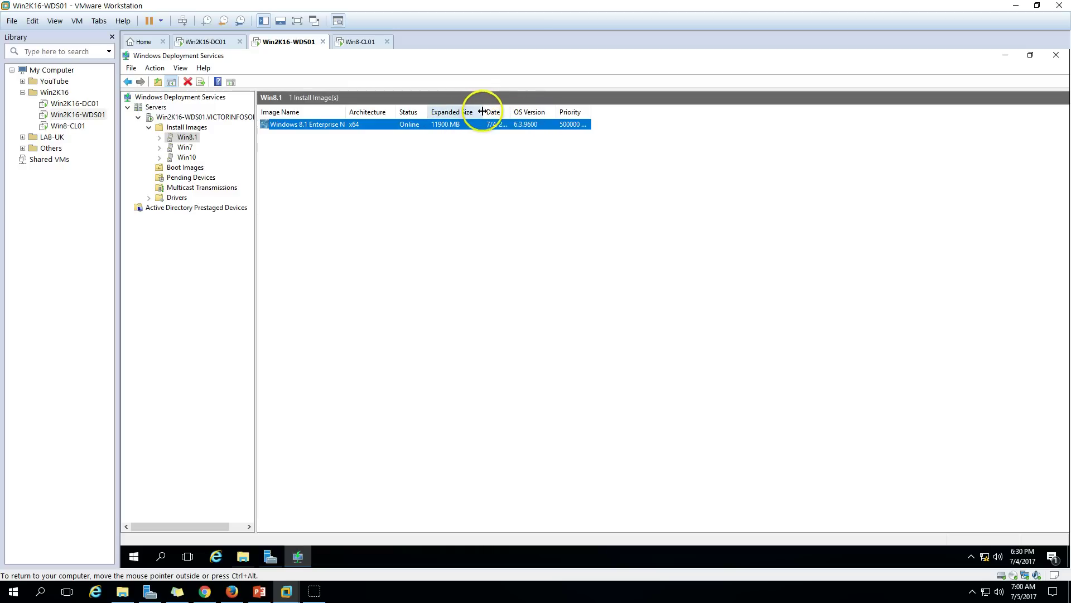
left_click(463, 146)
left_click(309, 127)
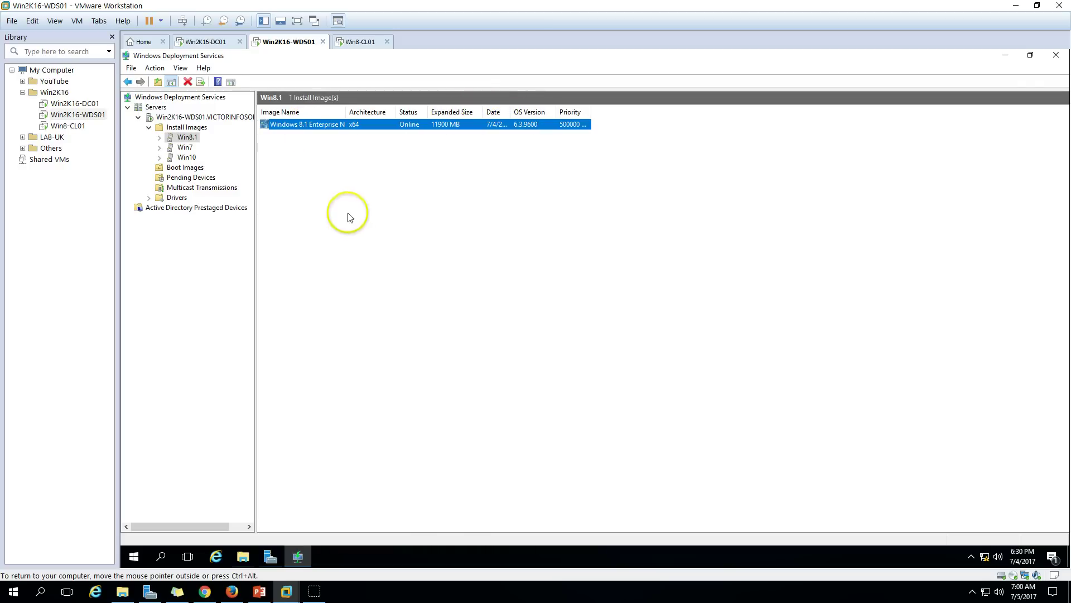
left_click(189, 117)
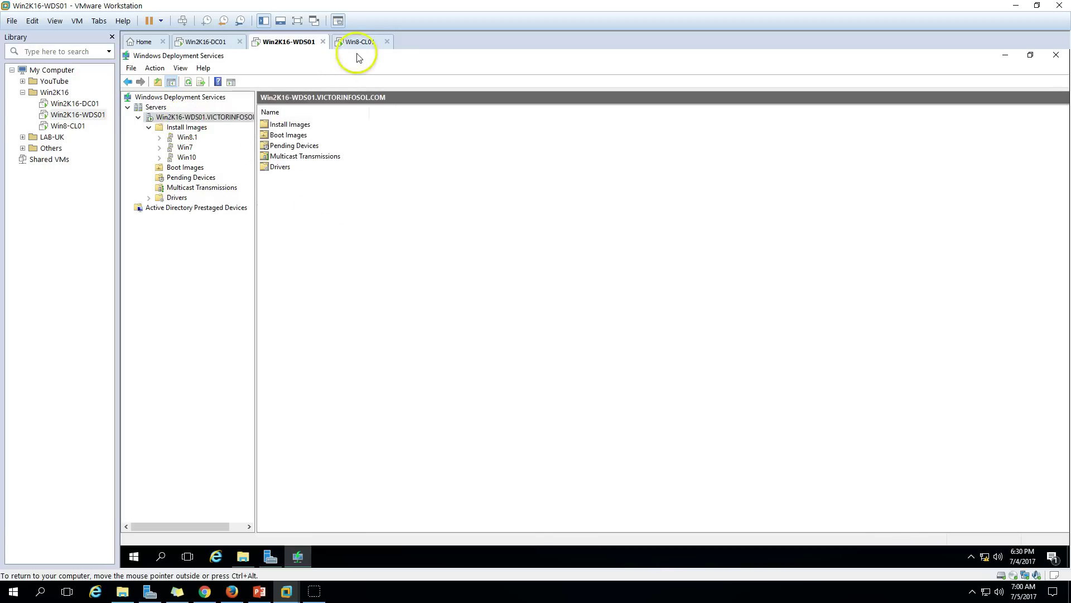
Open the WDS server's Properties and view the PXE Response and AD DS tabs.
right_click(225, 123)
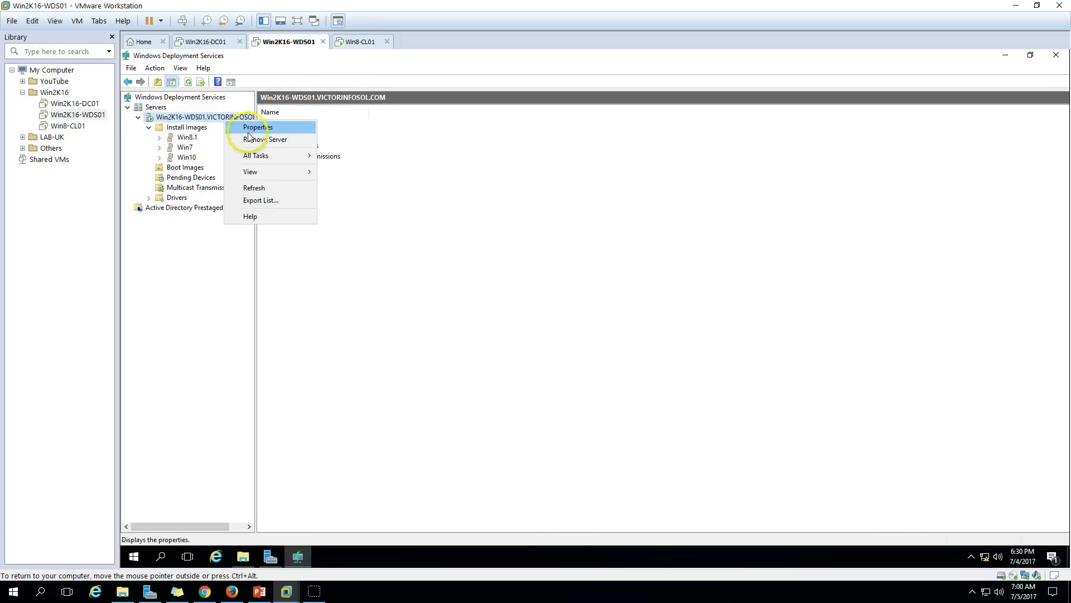
left_click(267, 128)
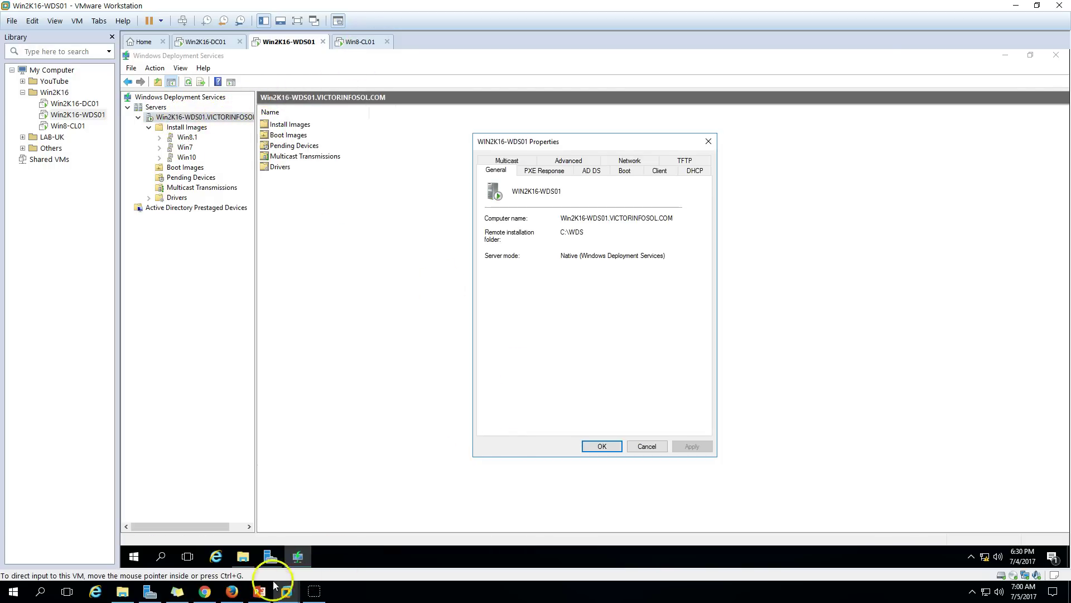
left_click(259, 592)
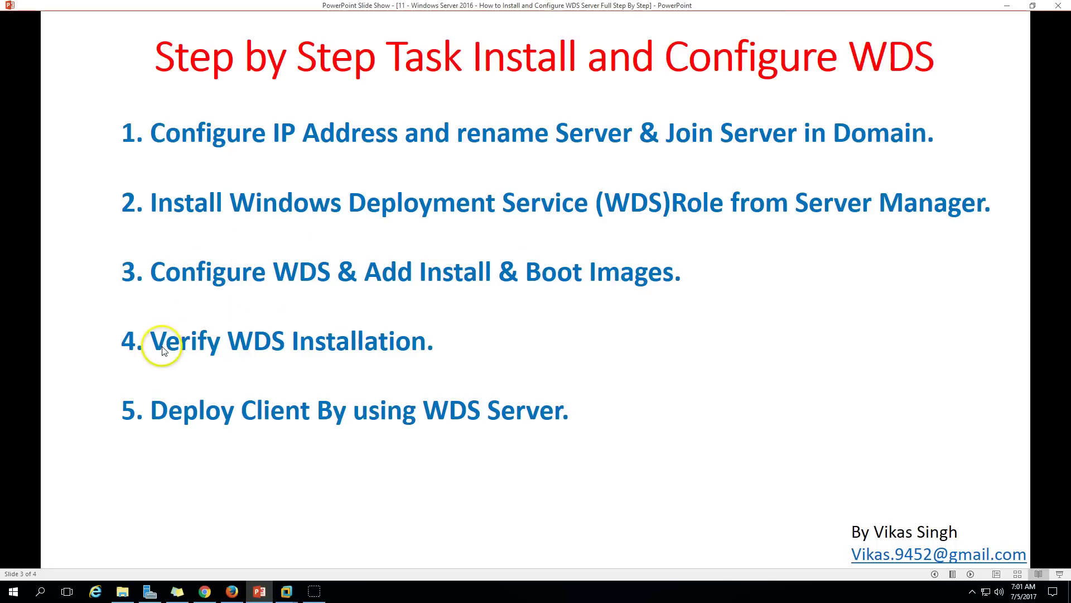
left_click(260, 591)
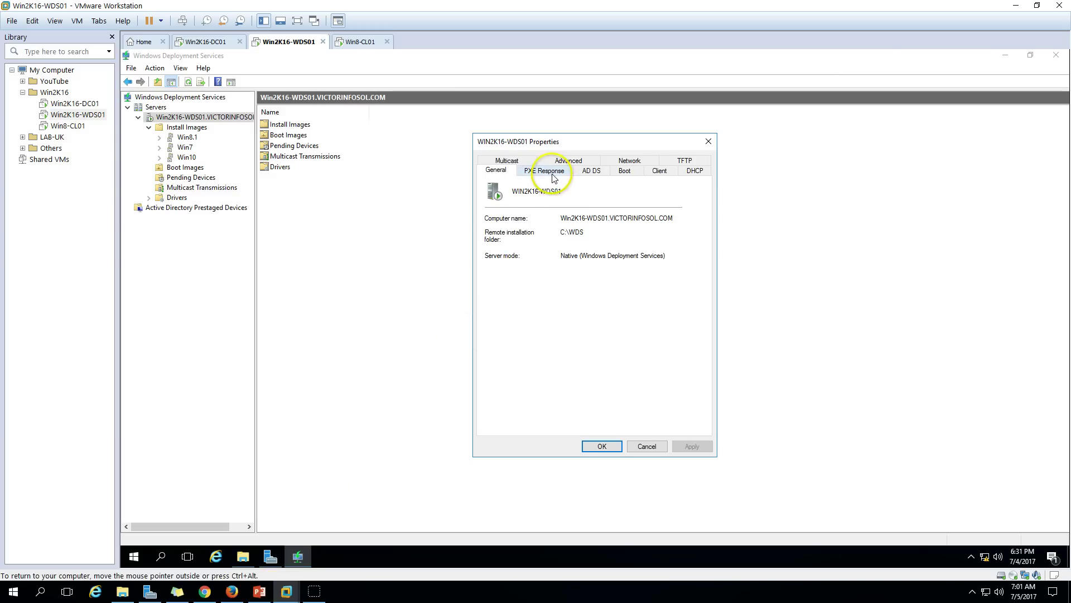
left_click(555, 174)
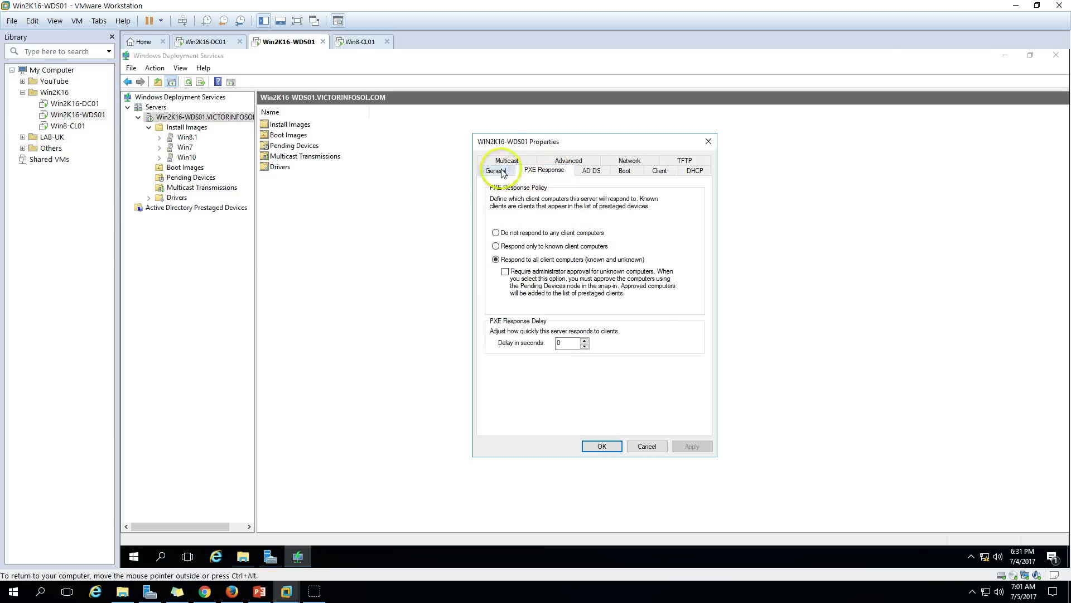
left_click(589, 170)
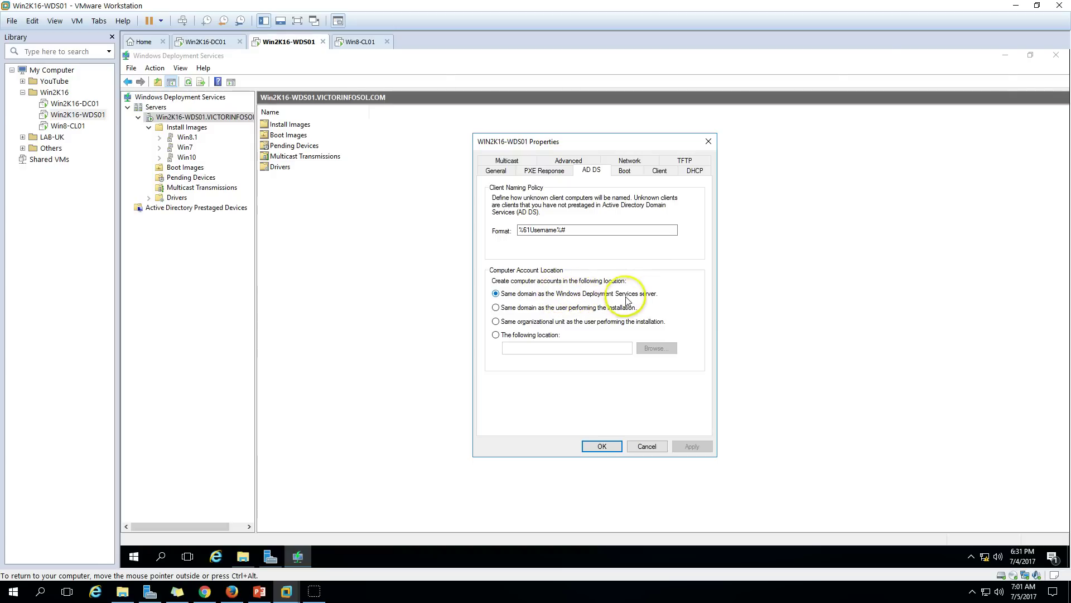
Set computer accounts to be created in VICTORINFOSOL.COM/NOIDA/Workstations and apply the change.
left_click(522, 323)
left_click(504, 335)
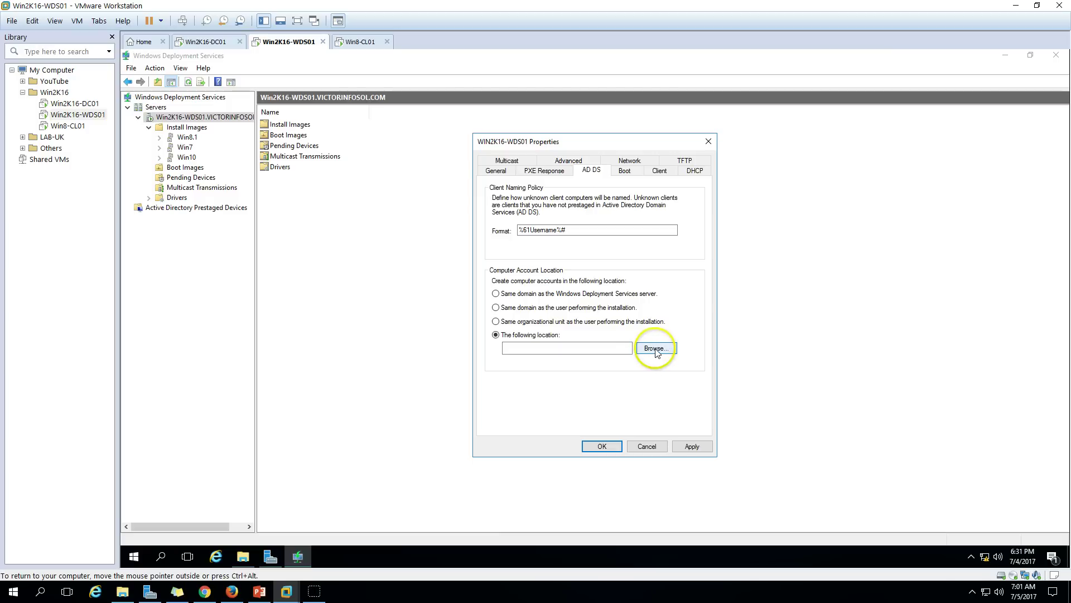
left_click(654, 349)
left_click(520, 254)
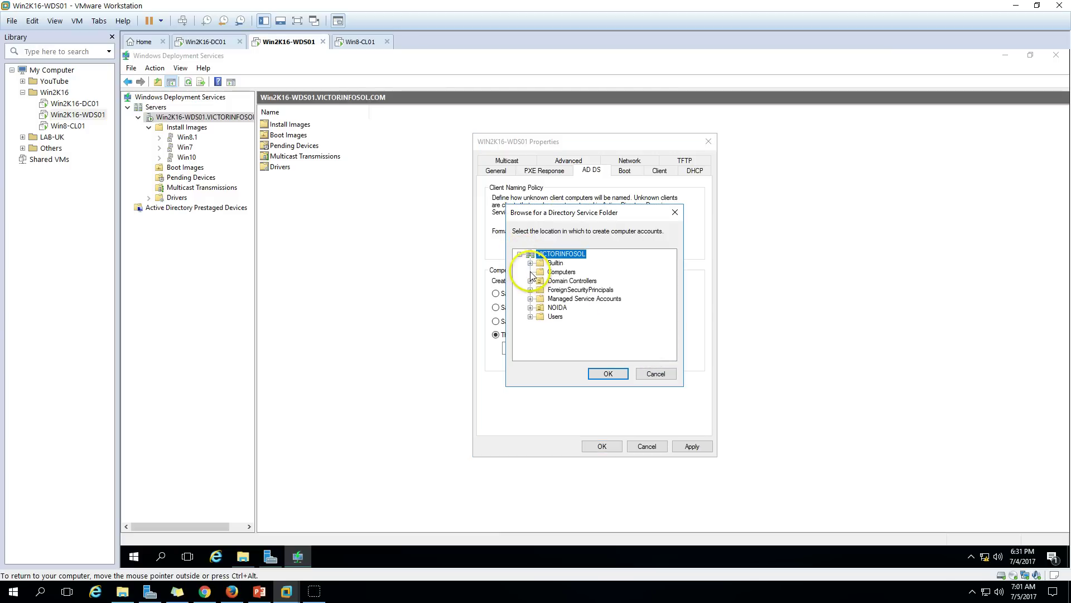
left_click(530, 307)
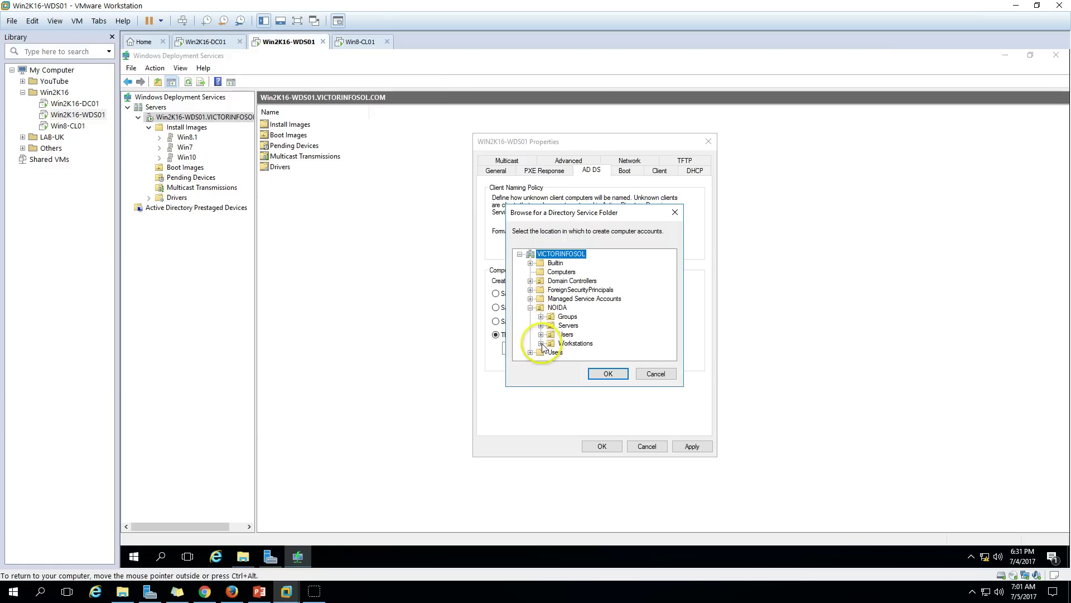
left_click(580, 343)
left_click(608, 374)
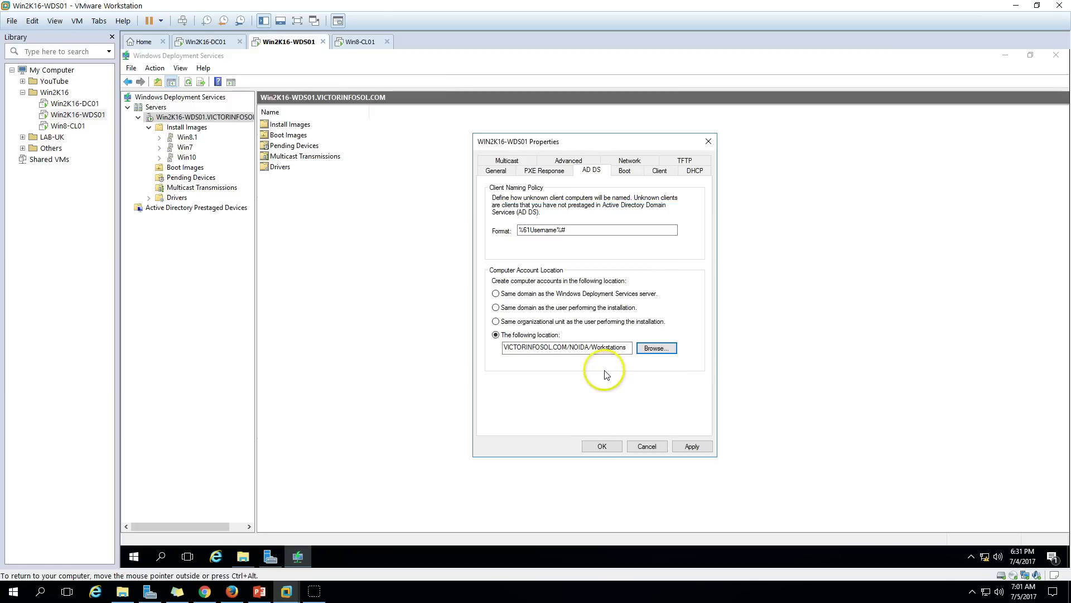
left_click(676, 446)
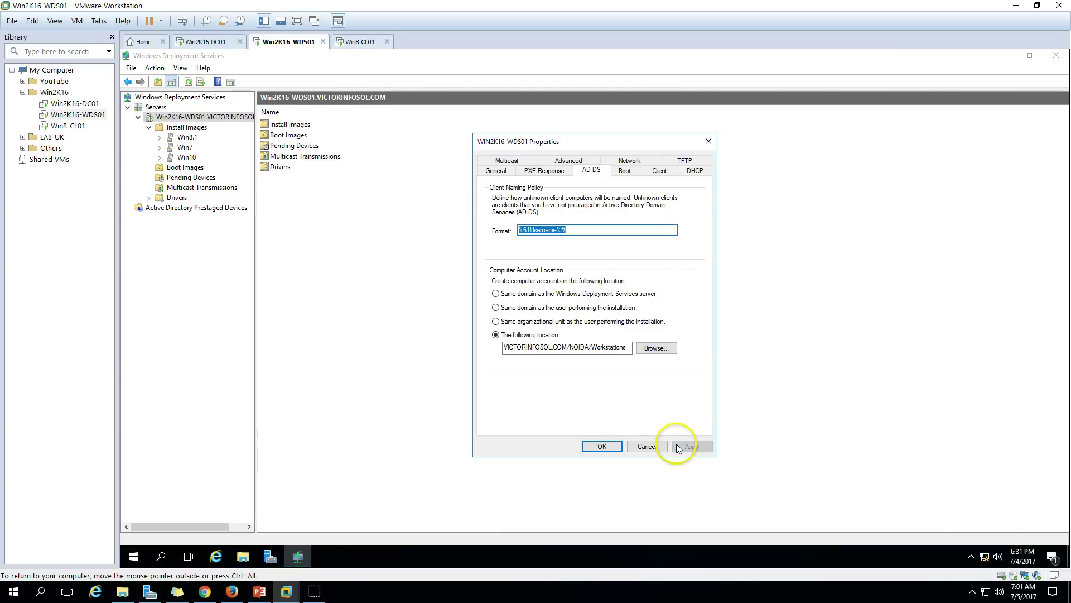
left_click(625, 172)
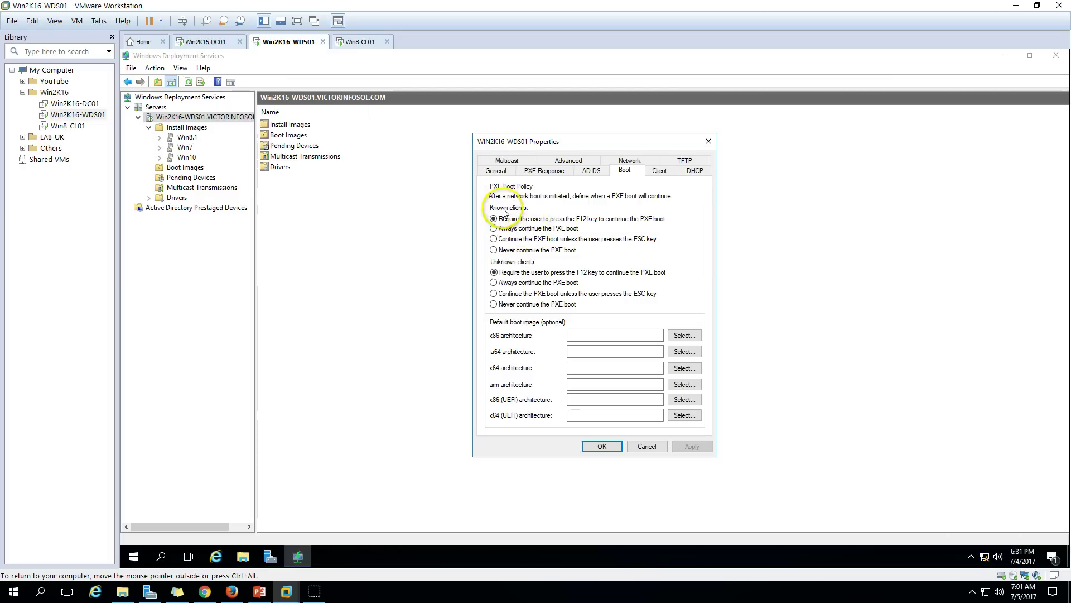
Make known clients always continue PXE boot and set boot.wim as the default x64 boot image.
left_click(519, 228)
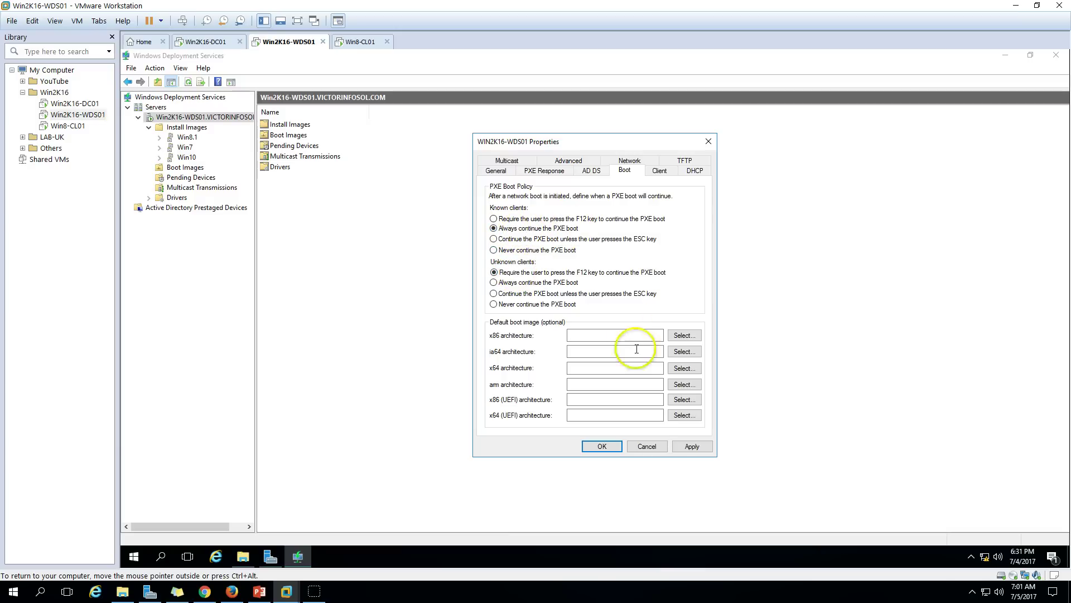
left_click(692, 447)
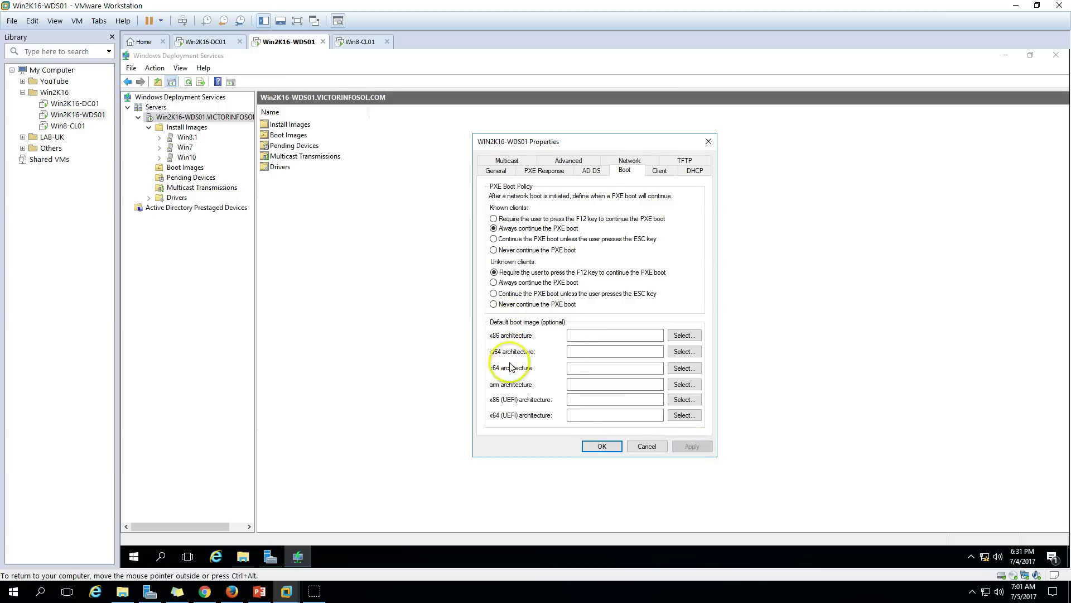
left_click(684, 368)
left_click(508, 263)
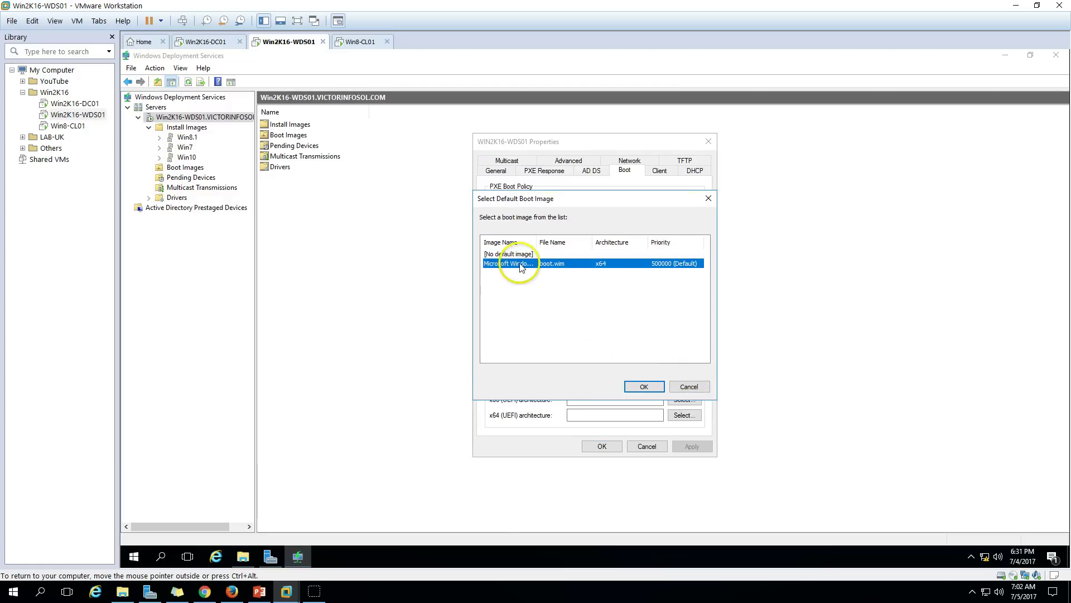
left_click(642, 386)
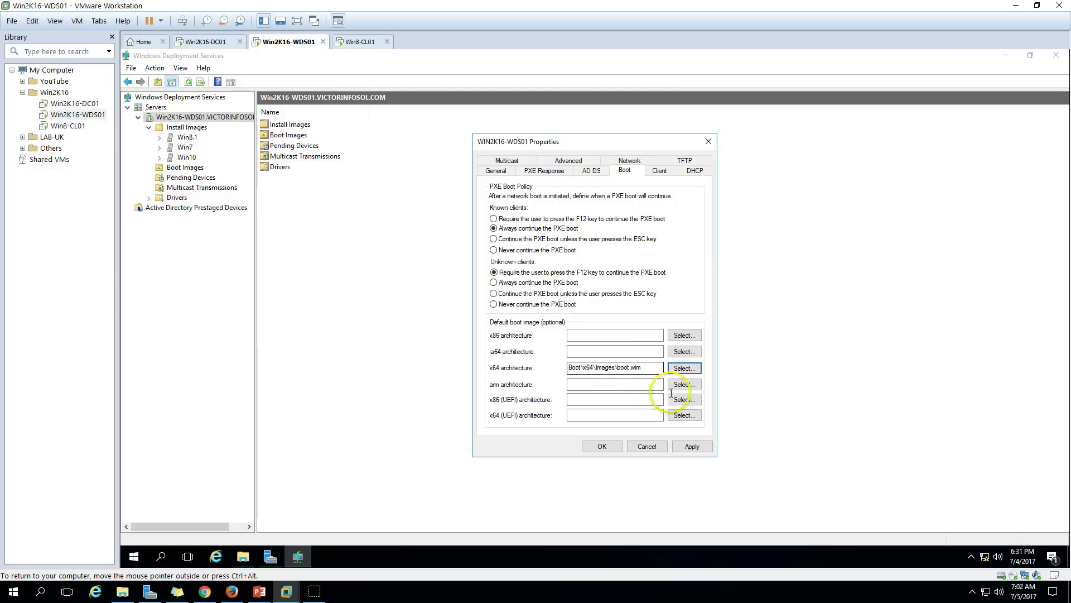
left_click(691, 446)
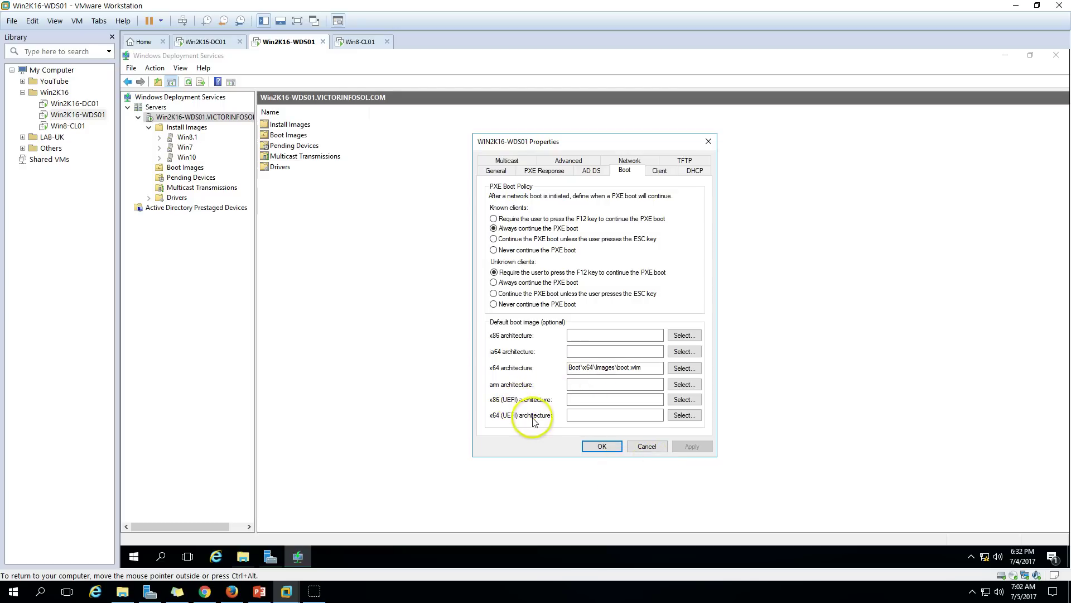
Set boot.wim as the default x64 (UEFI) boot image and apply it.
left_click(685, 415)
left_click(567, 263)
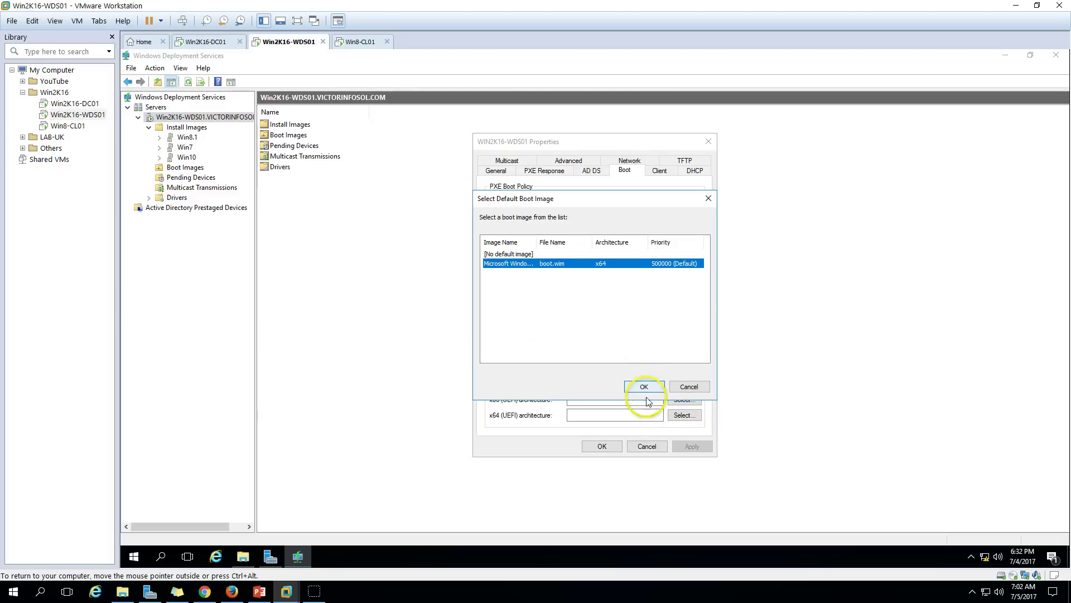
left_click(644, 386)
left_click(692, 447)
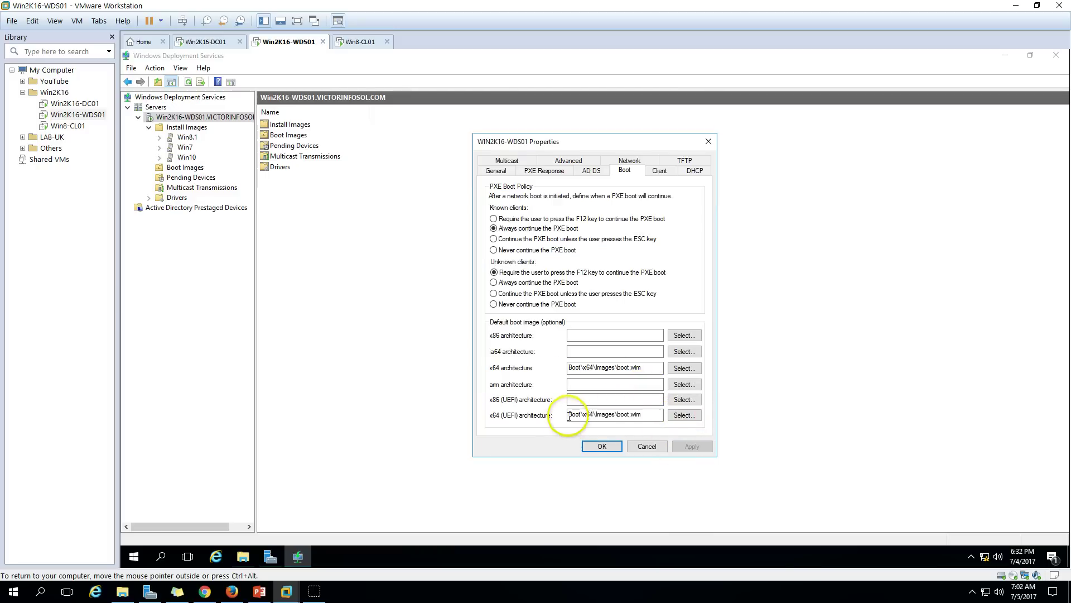
Check the Boot\x64\Images\boot.wim path and review the AD DS and boot settings again.
left_click_drag(642, 367, 552, 365)
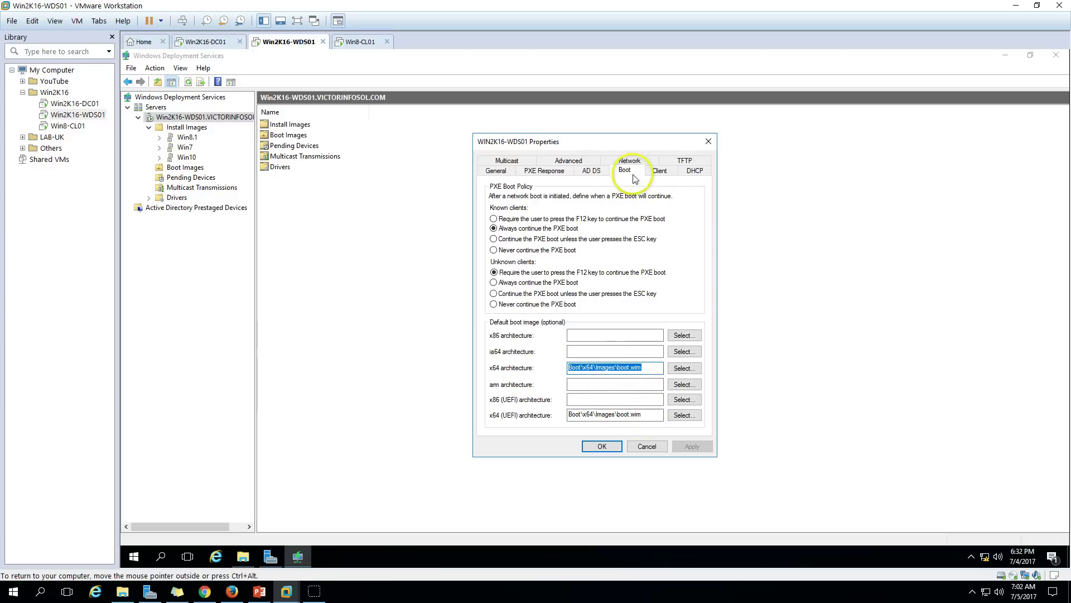
left_click(590, 170)
left_click(626, 171)
left_click(659, 171)
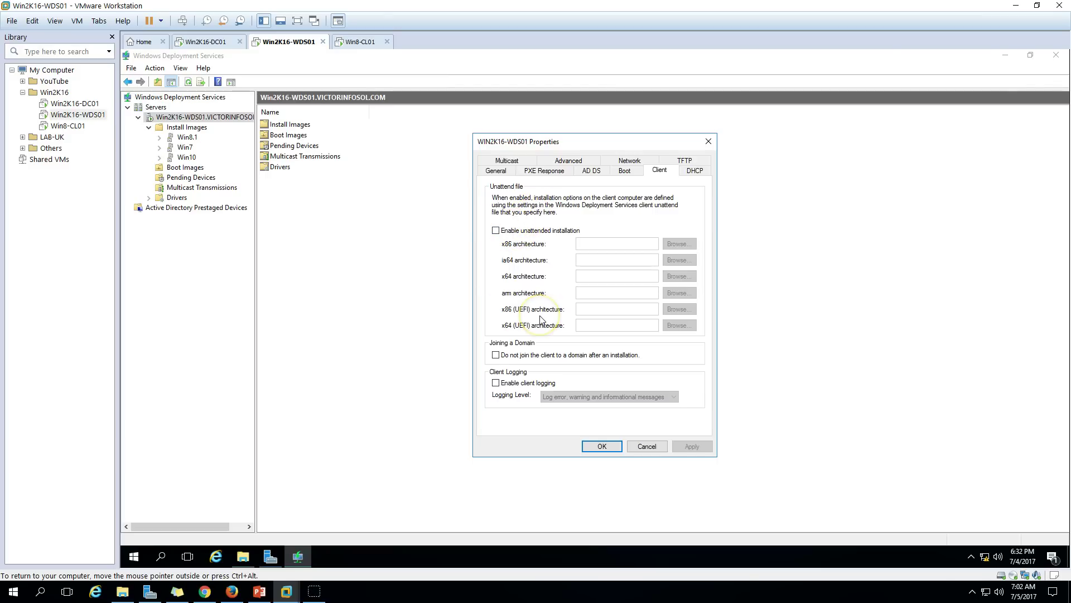
Let clients join the domain, review the DHCP, TFTP, Network, Advanced and Multicast tabs, and save.
left_click(514, 358)
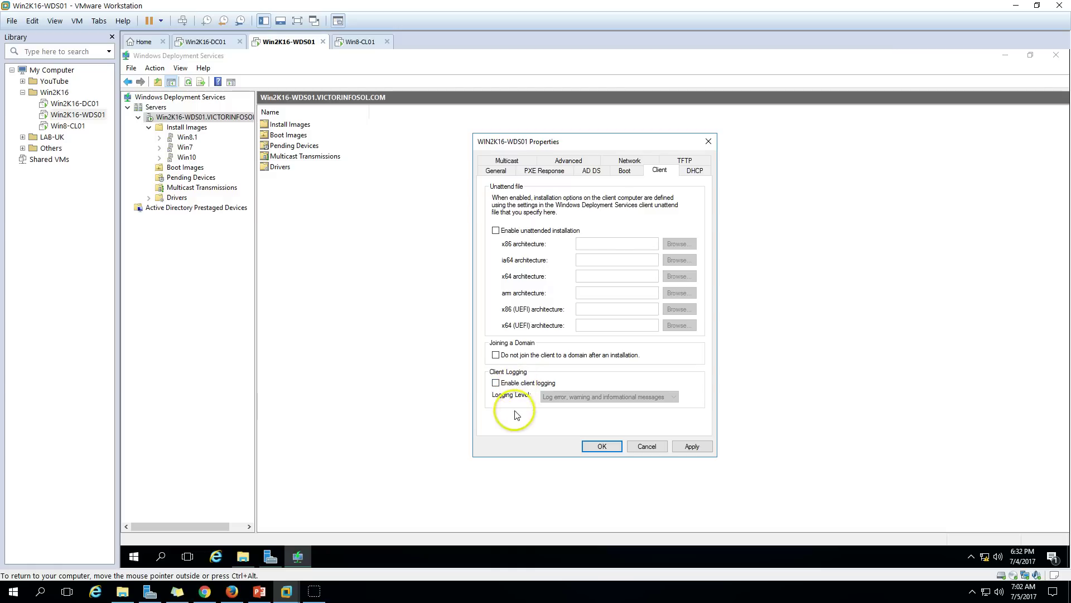
left_click(695, 168)
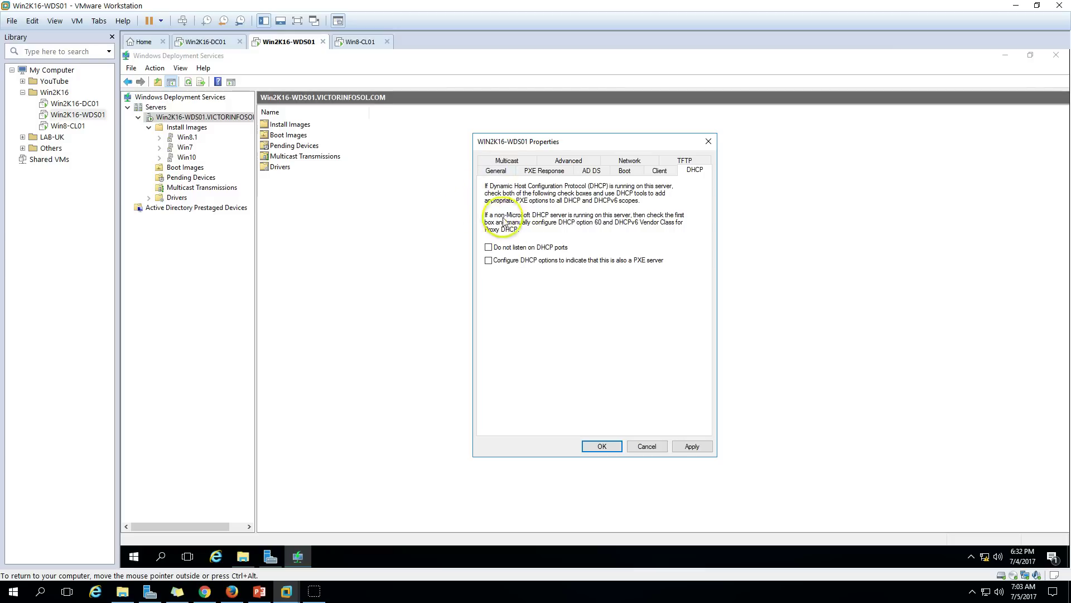
left_click(684, 161)
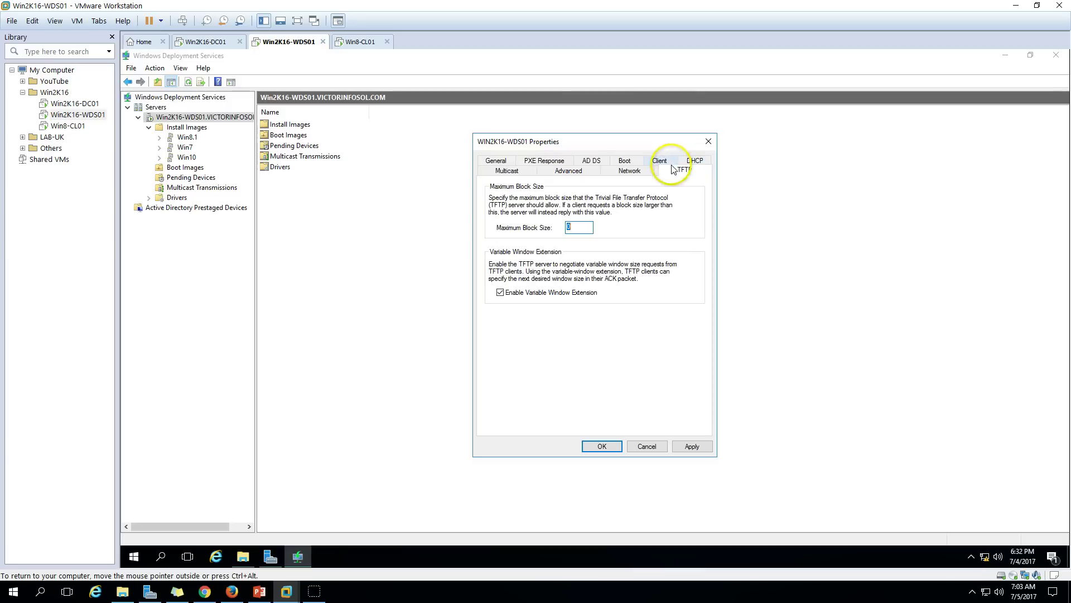
left_click(631, 173)
left_click(569, 171)
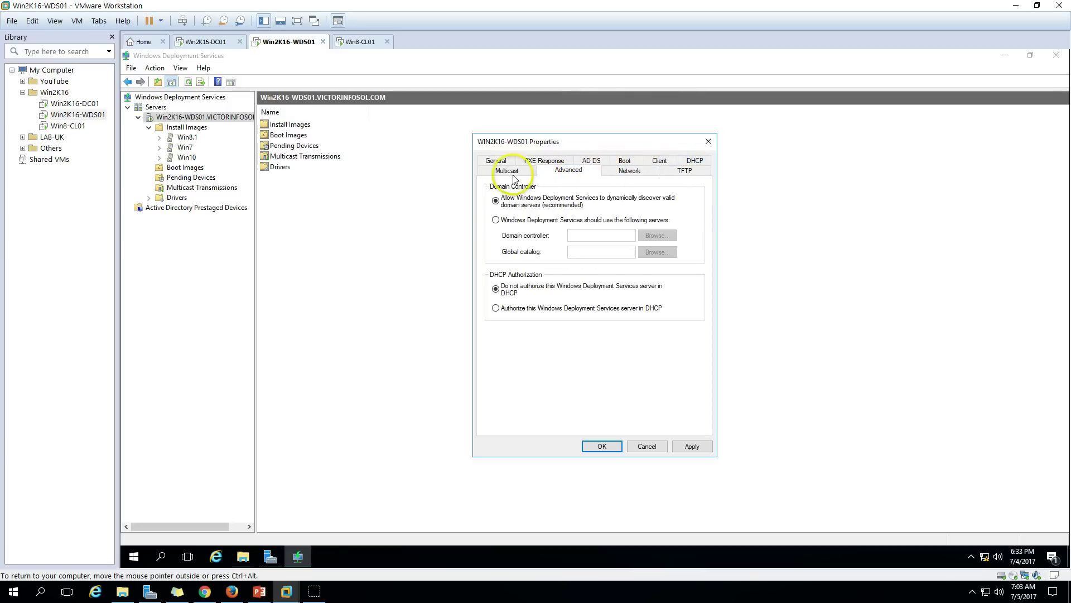
left_click(506, 170)
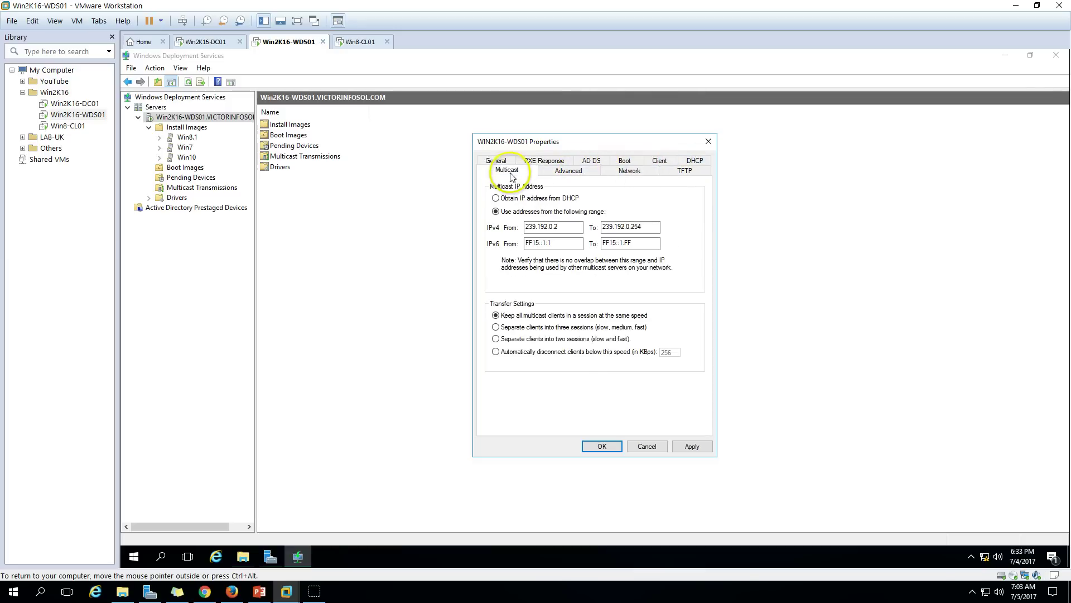
left_click(605, 447)
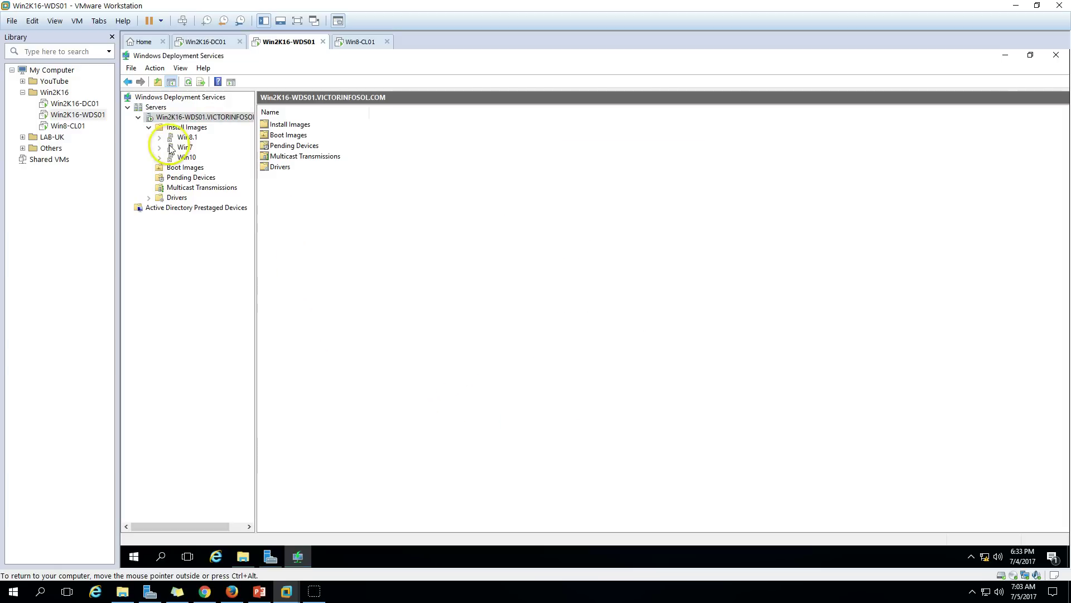
Bring up the Win8-CL01 console, whose PXE boot failed with no DHCP offers.
left_click(260, 591)
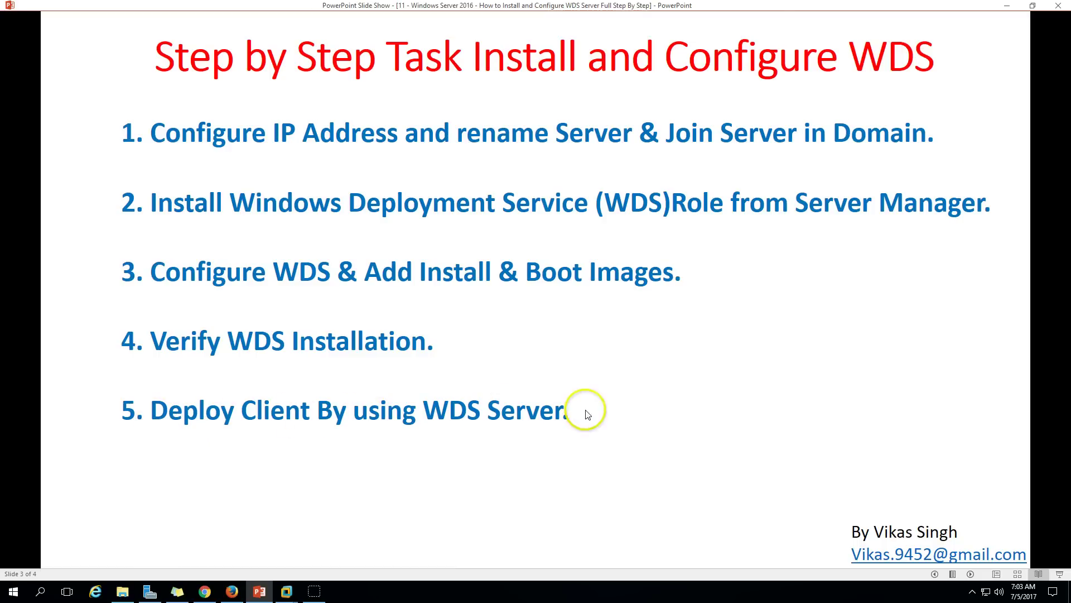
left_click(260, 590)
left_click(360, 41)
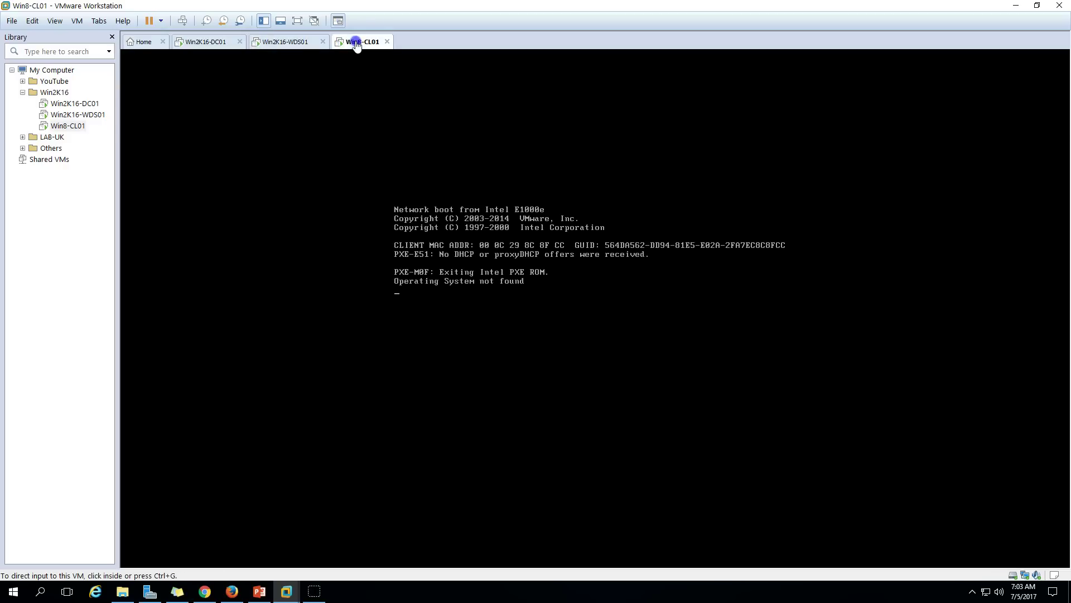
Reboot Win8-CL01 with Ctrl+Alt+Del so it PXE-boots again, then return to Win2K16-WDS01.
right_click(354, 42)
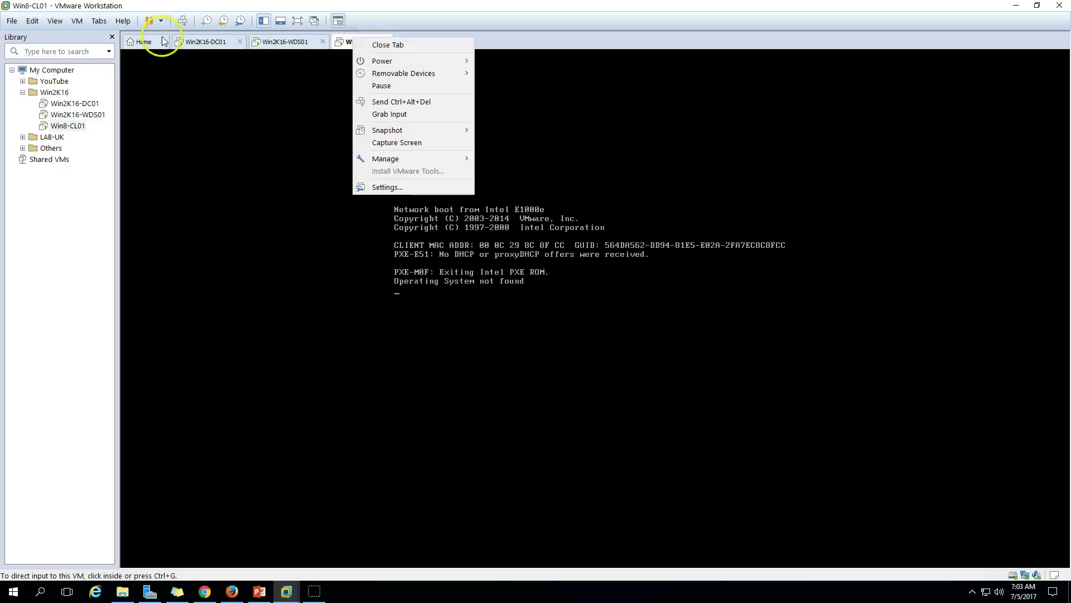
left_click(188, 21)
left_click(183, 21)
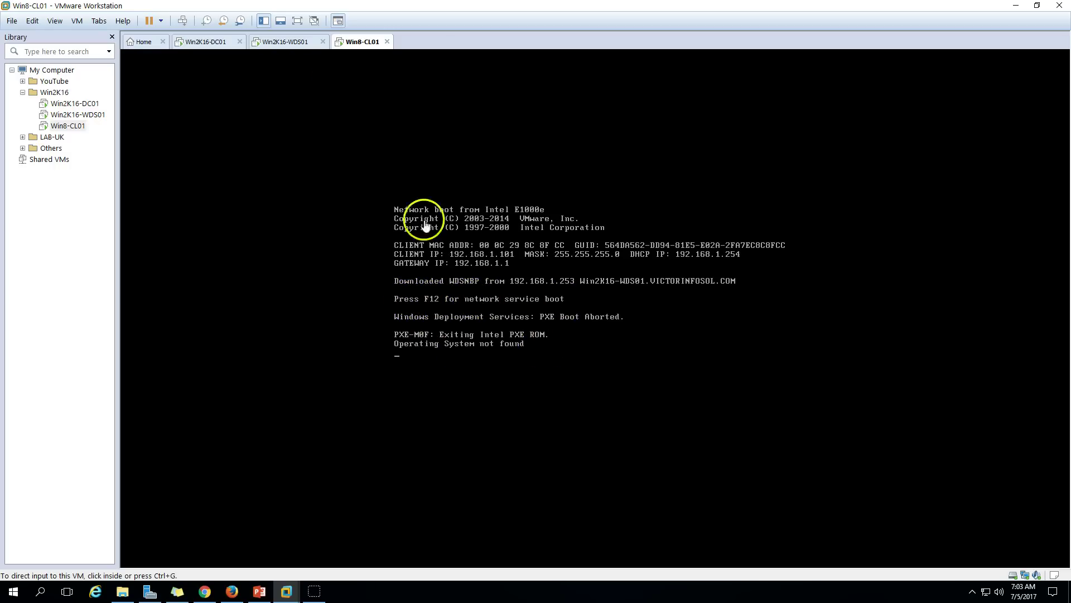
left_click(288, 44)
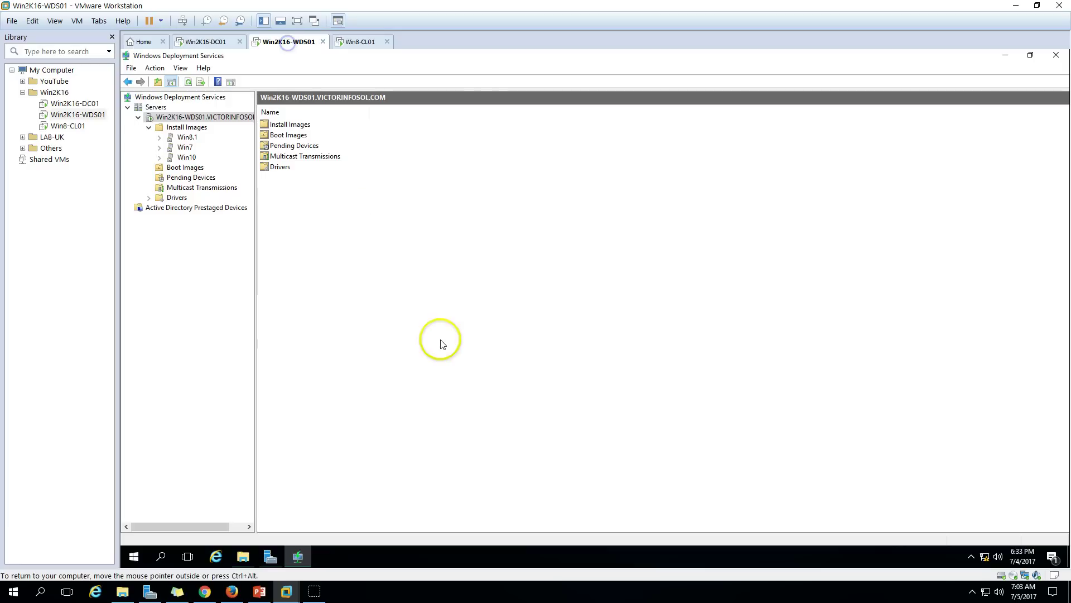
In server Properties, set unknown clients to 'Always continue the PXE boot' and save.
right_click(201, 117)
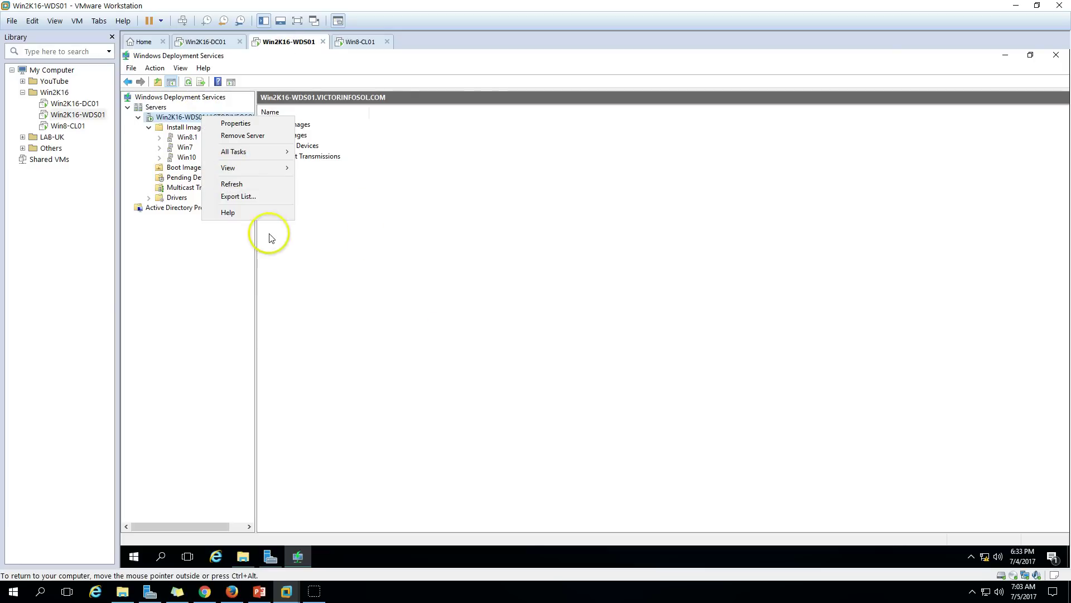
left_click(238, 122)
left_click(544, 170)
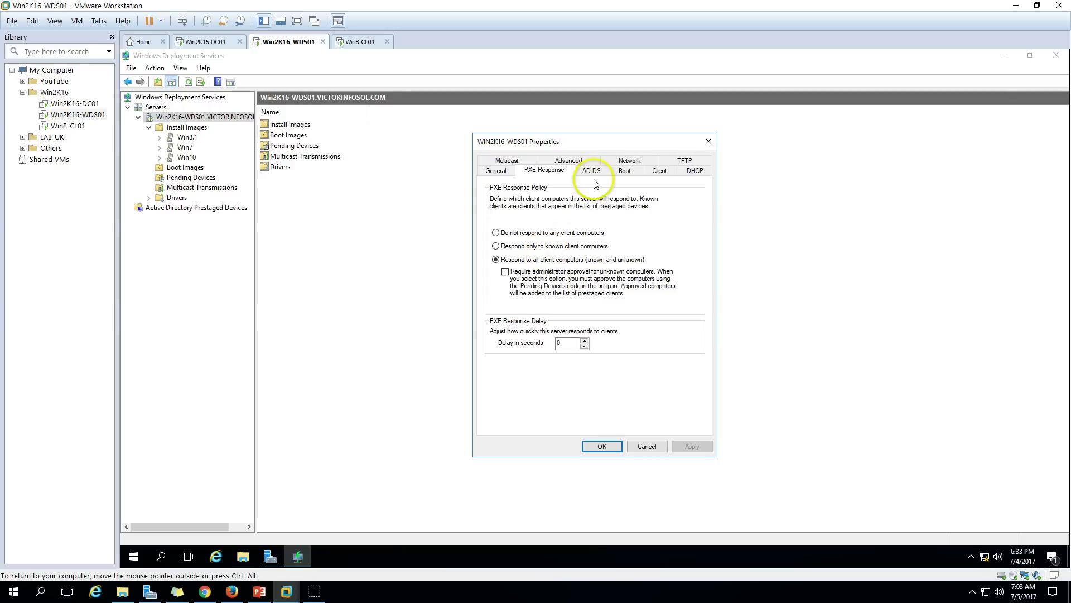
left_click(639, 173)
left_click(535, 283)
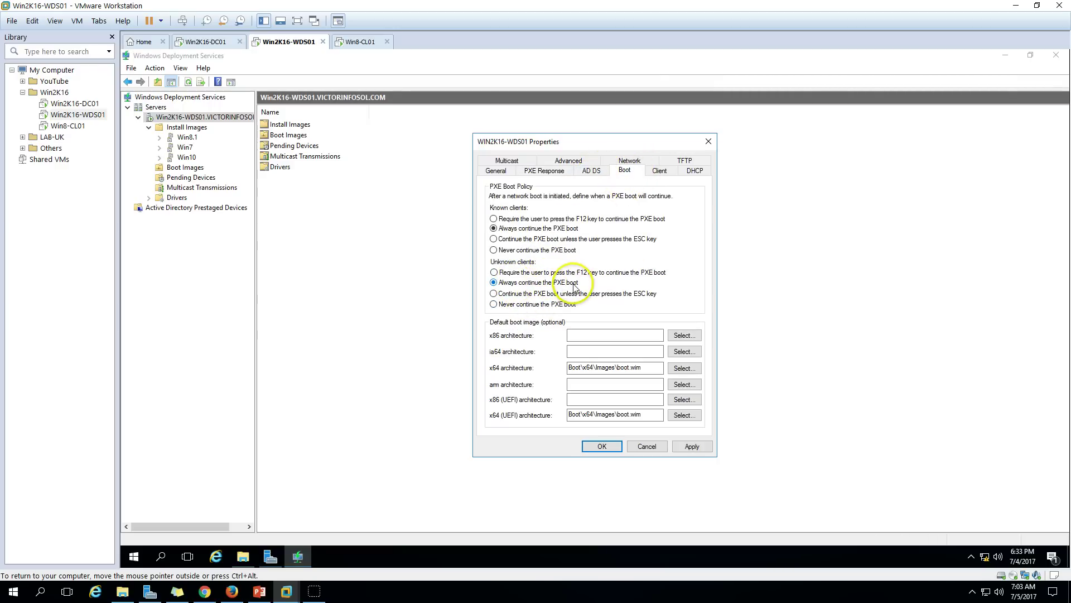
left_click(691, 447)
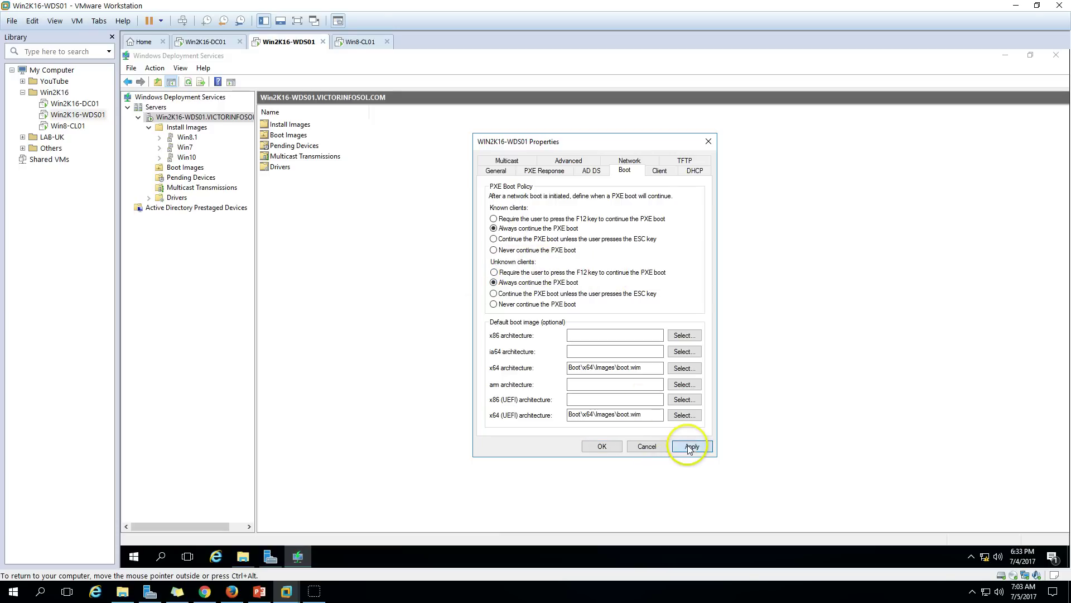
left_click(607, 446)
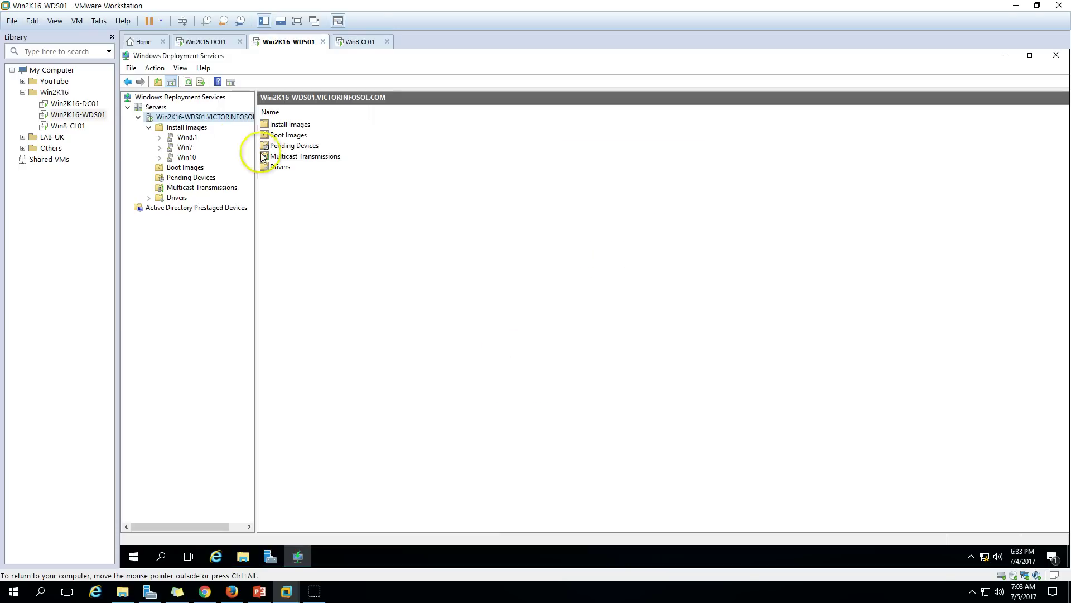
Stop and then start the Windows Deployment Services service through All Tasks.
right_click(205, 117)
mouse_move(244, 160)
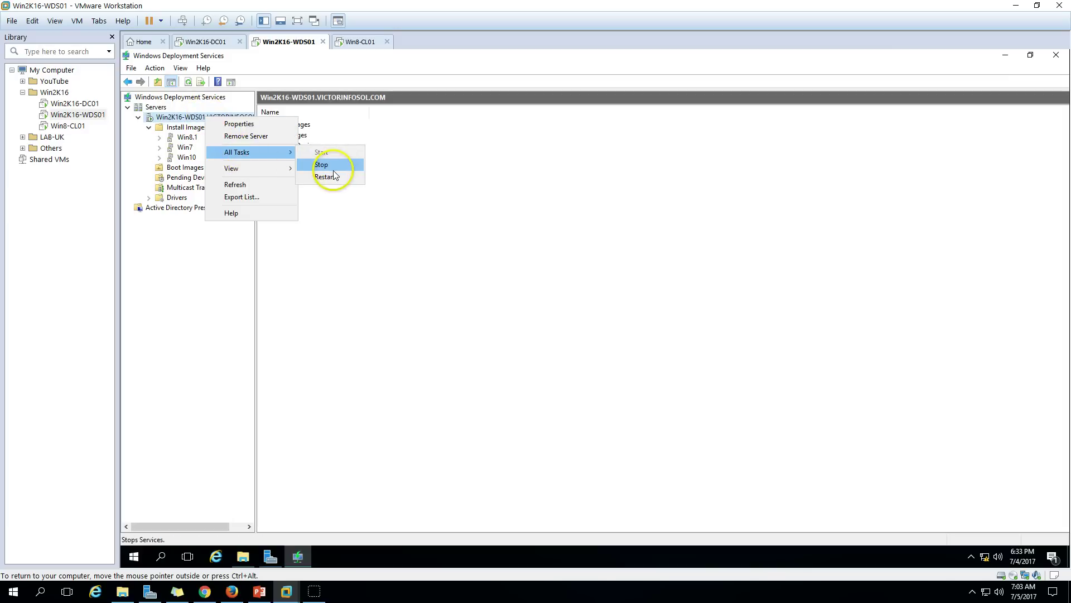
left_click(327, 163)
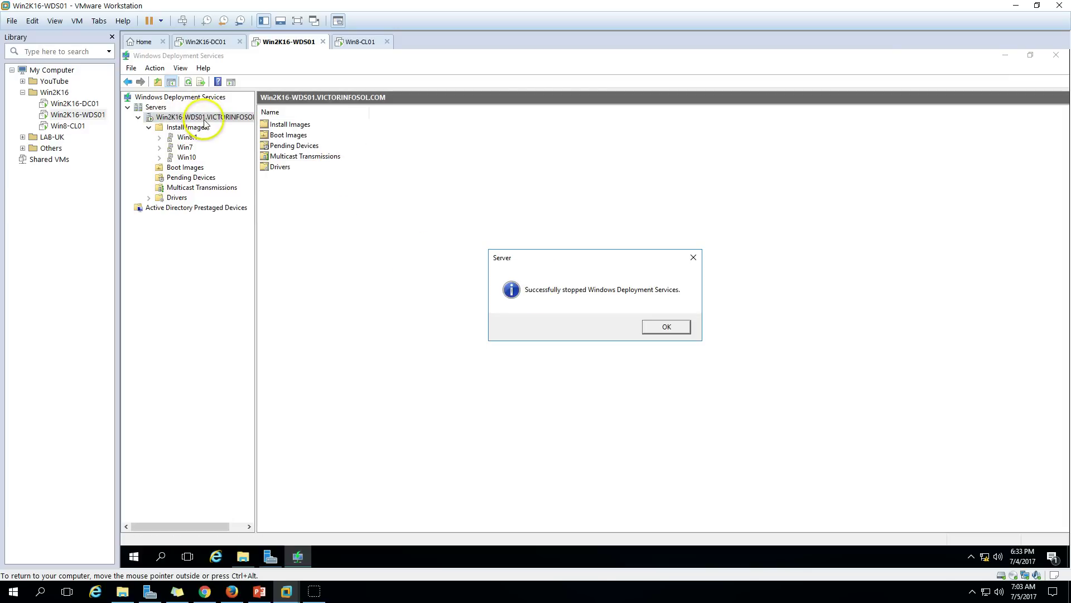
left_click(668, 328)
right_click(204, 116)
mouse_move(241, 154)
left_click(342, 158)
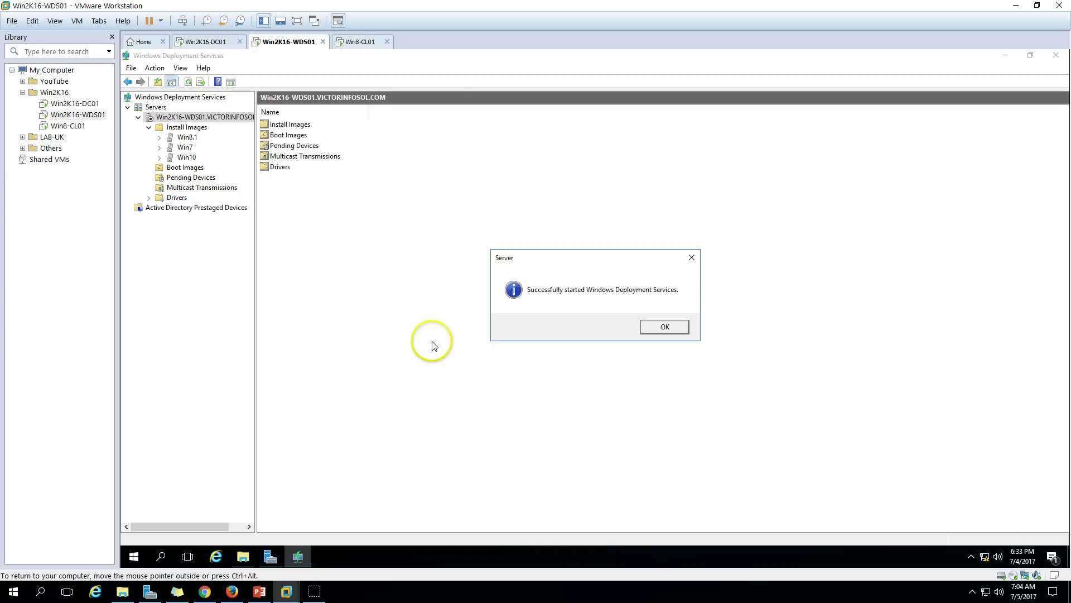
left_click(667, 327)
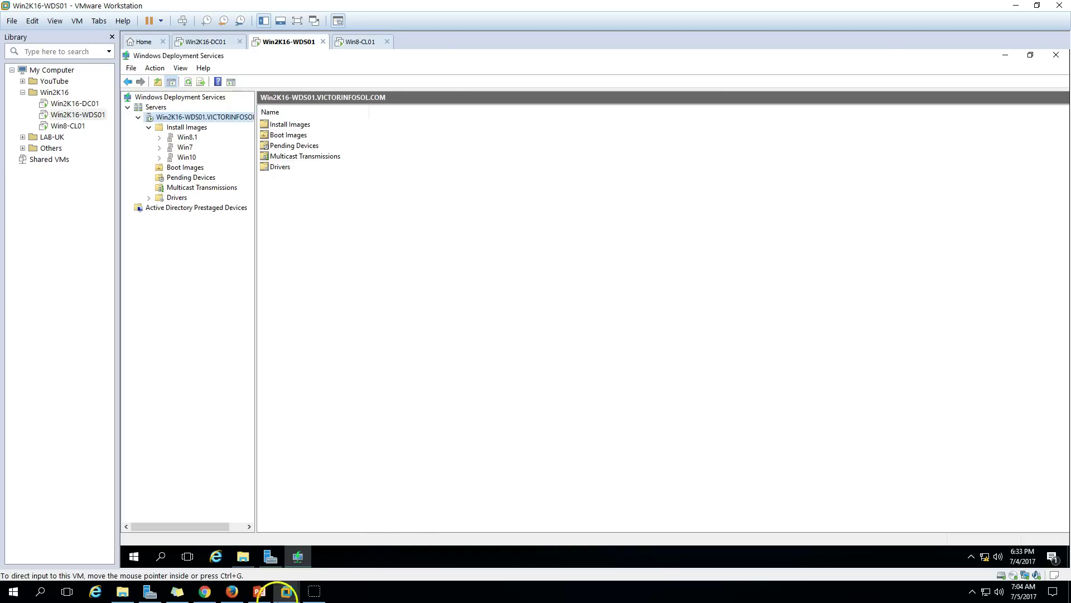
Reset Win8-CL01 so it PXE-boots and loads boot.wim, then return to the WDS server.
left_click(371, 43)
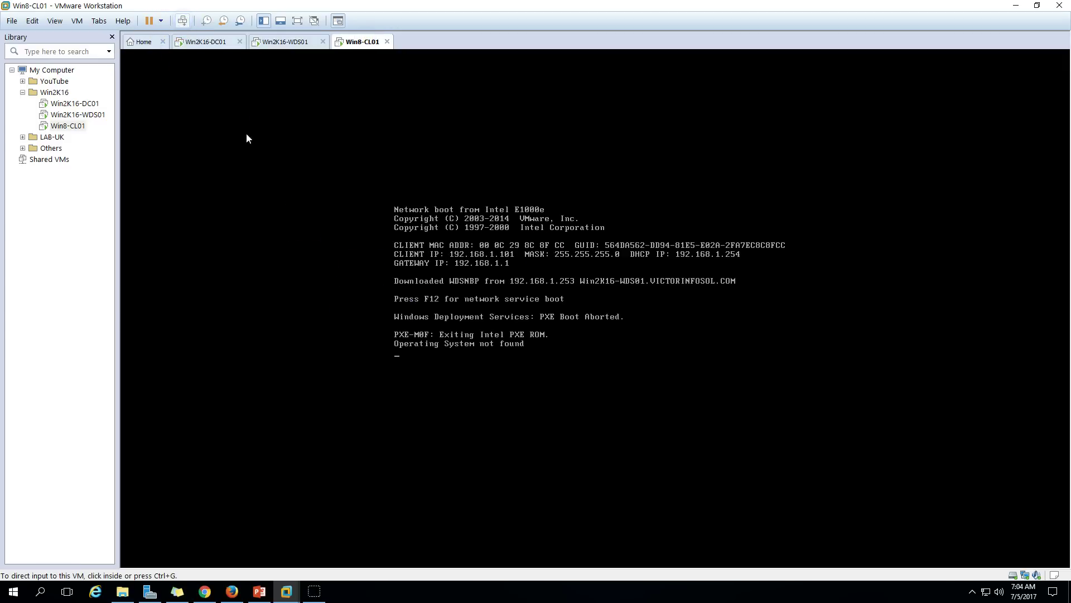
left_click(183, 21)
left_click(418, 354)
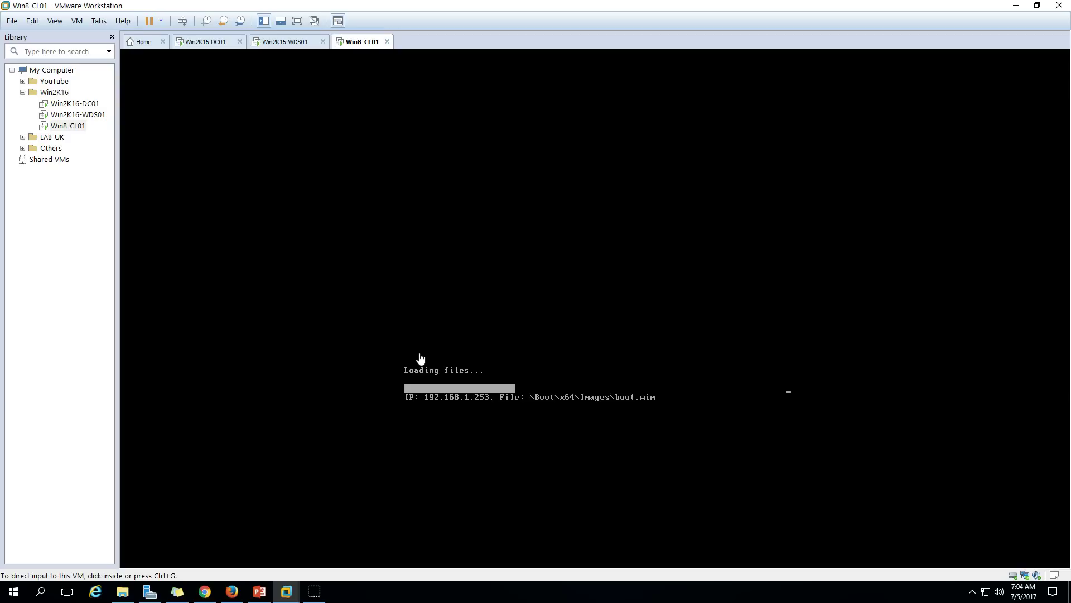
left_click(299, 47)
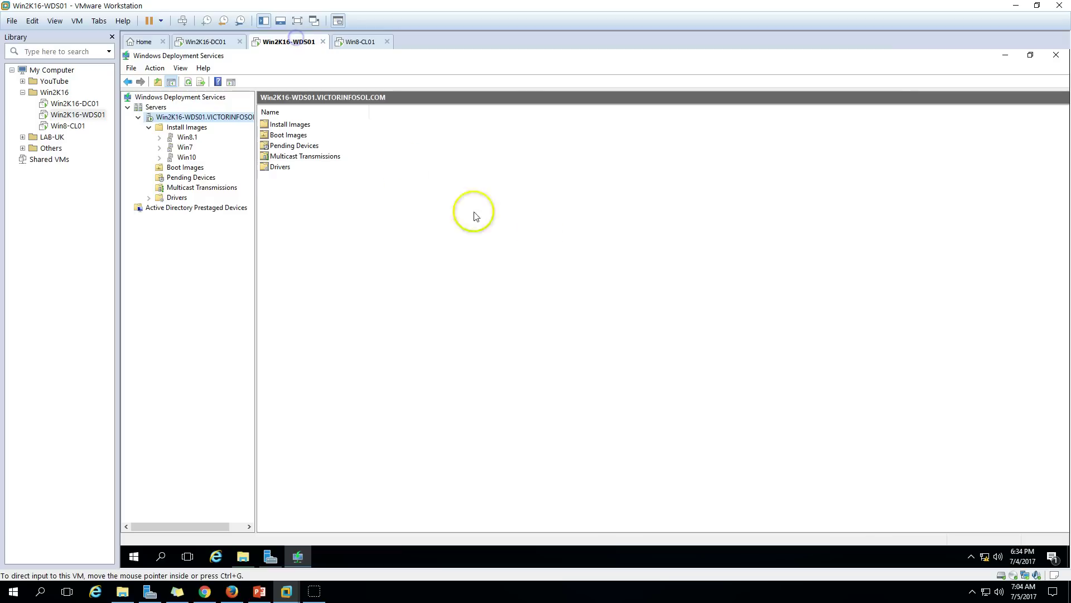
Review the WDS server's PXE Response and Boot policy settings in Properties.
right_click(198, 118)
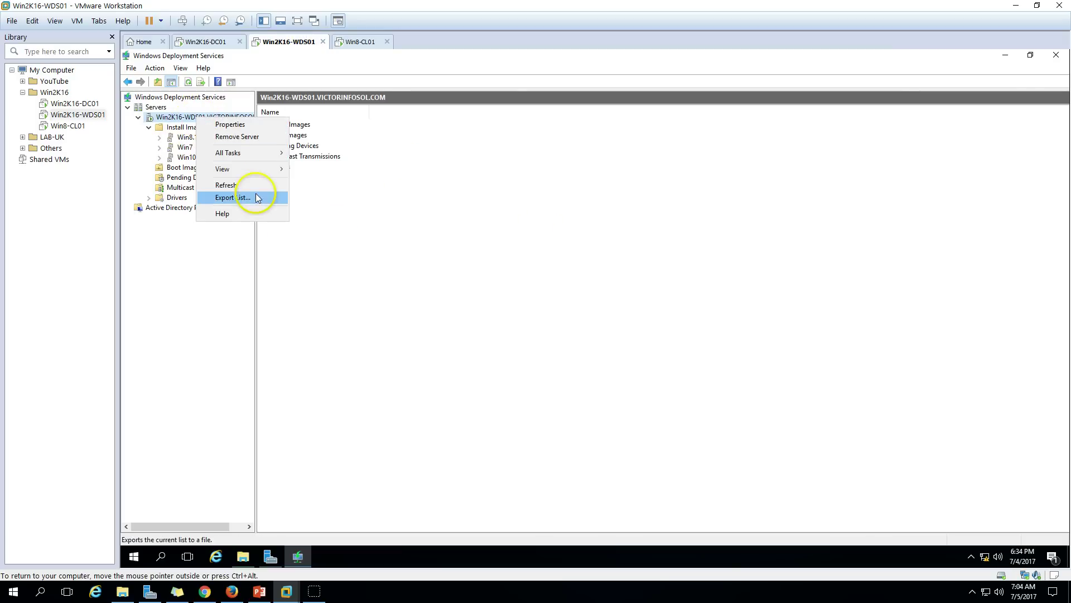
left_click(231, 125)
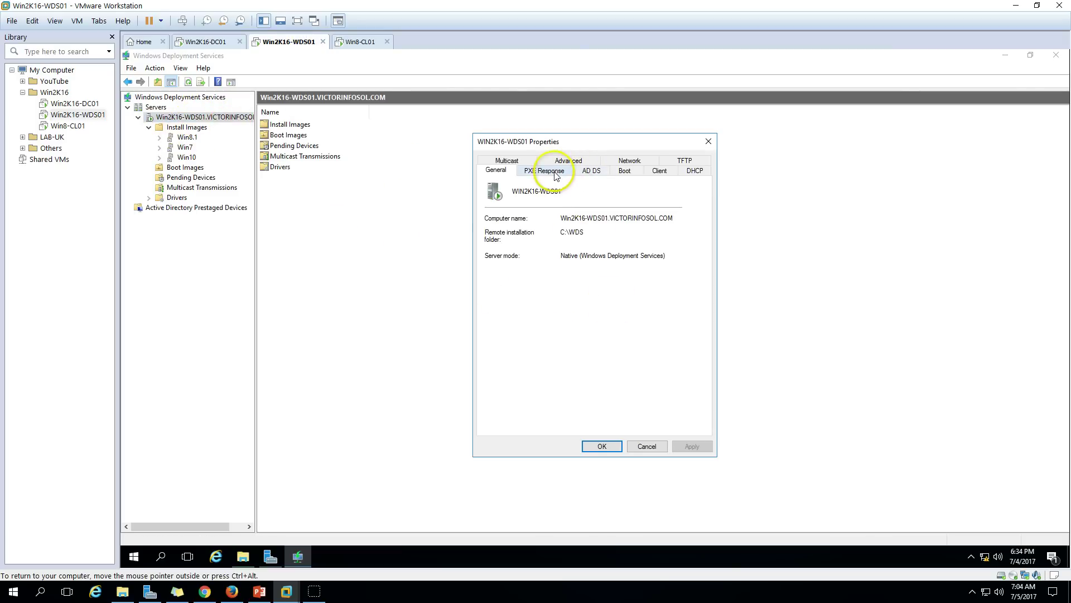
left_click(544, 171)
left_click(626, 170)
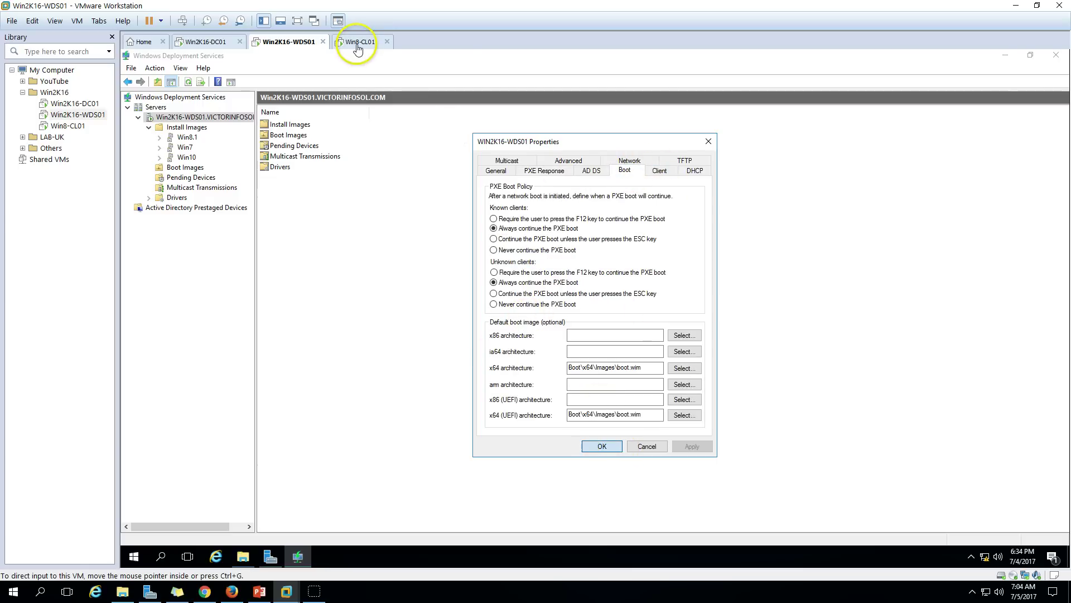
Check the DC's DHCP scope options 066 and 067, then watch Win8-CL01 load boot.wim.
left_click(356, 43)
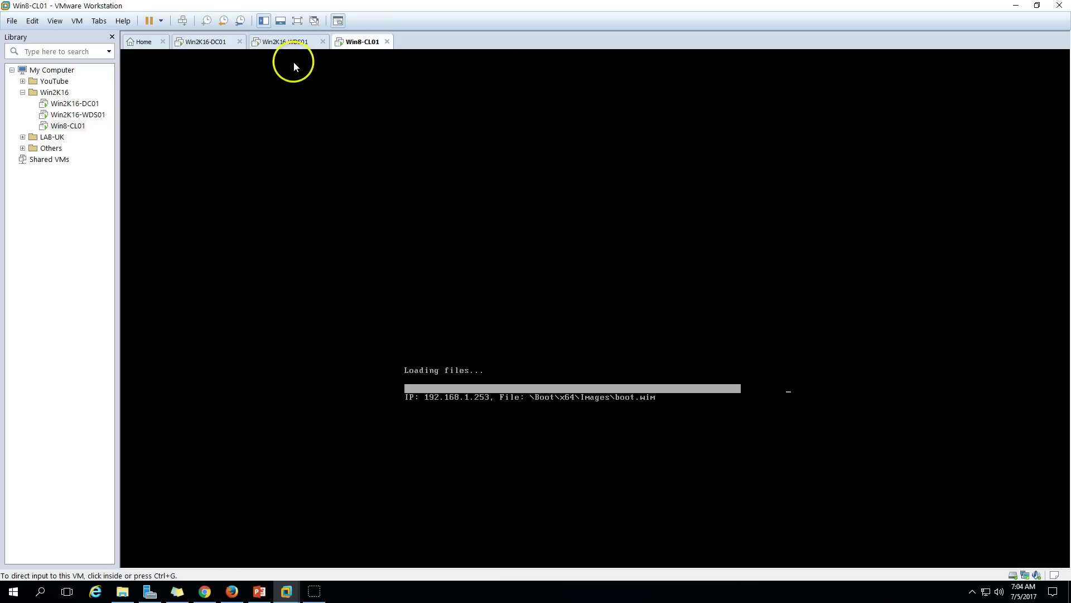
left_click(293, 43)
left_click(208, 45)
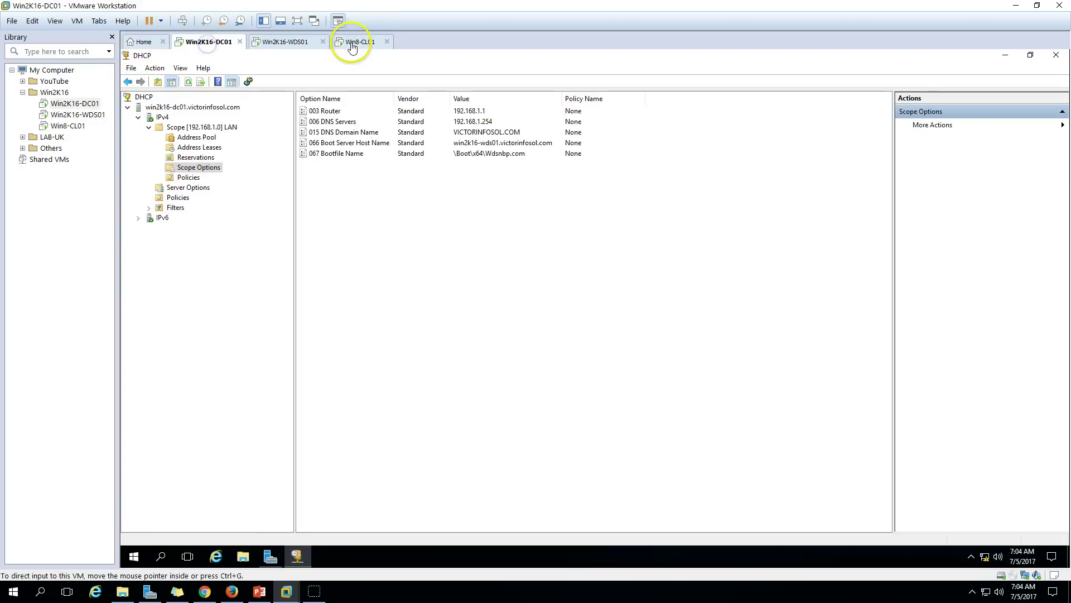
left_click(352, 45)
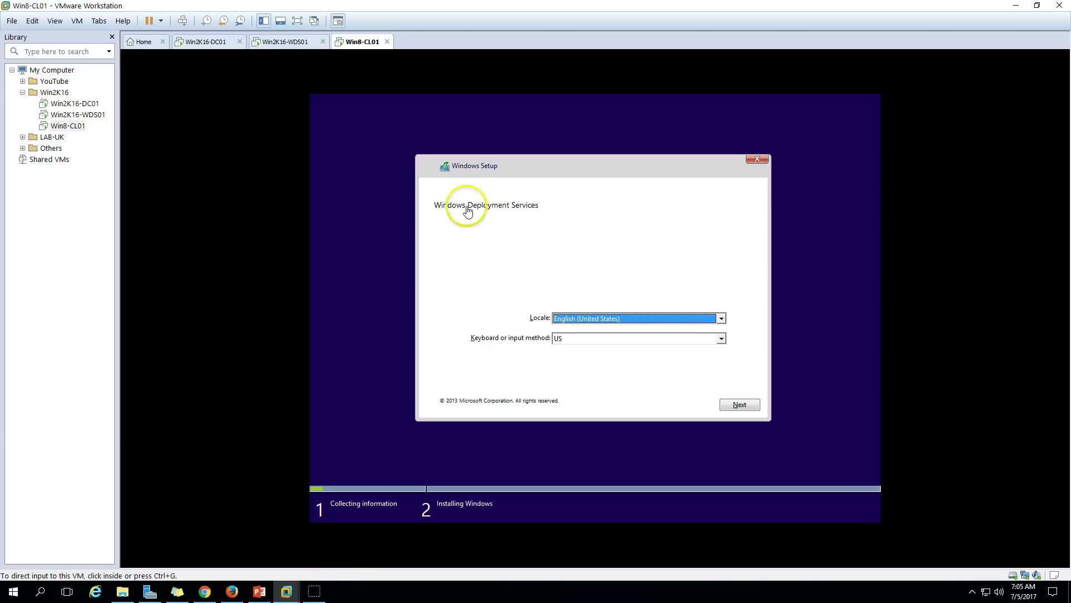
Accept the locale and sign the client's setup in with the domain credentials.
left_click(468, 210)
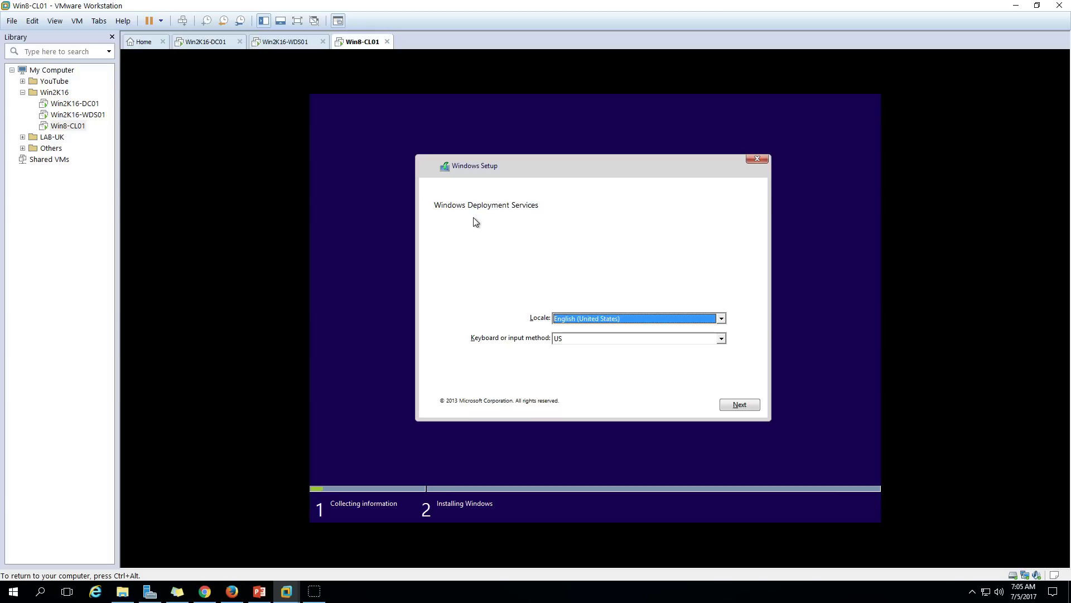
left_click(752, 407)
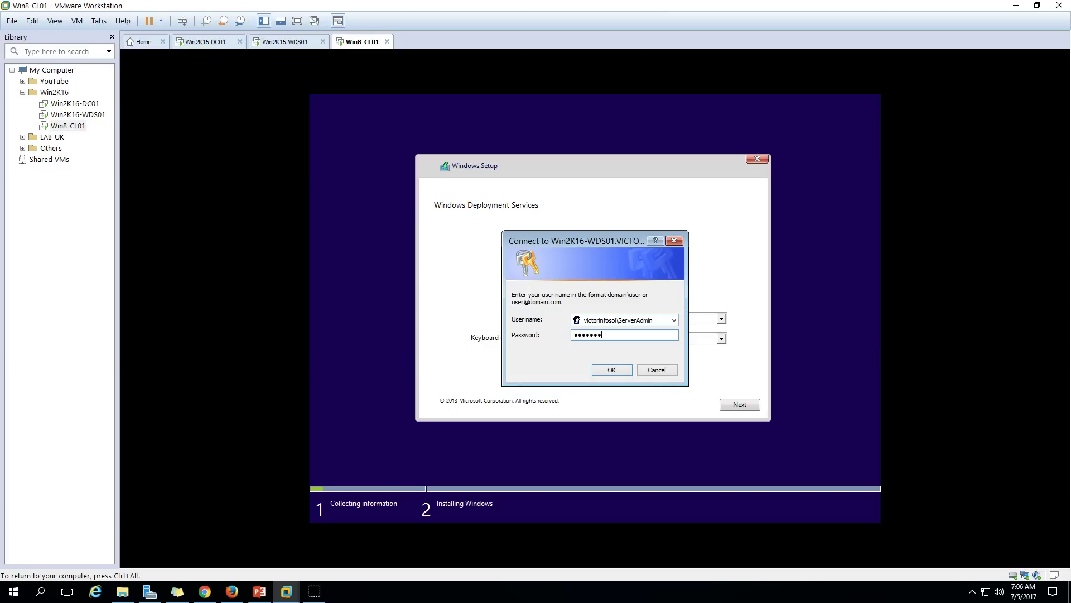
key("Return")
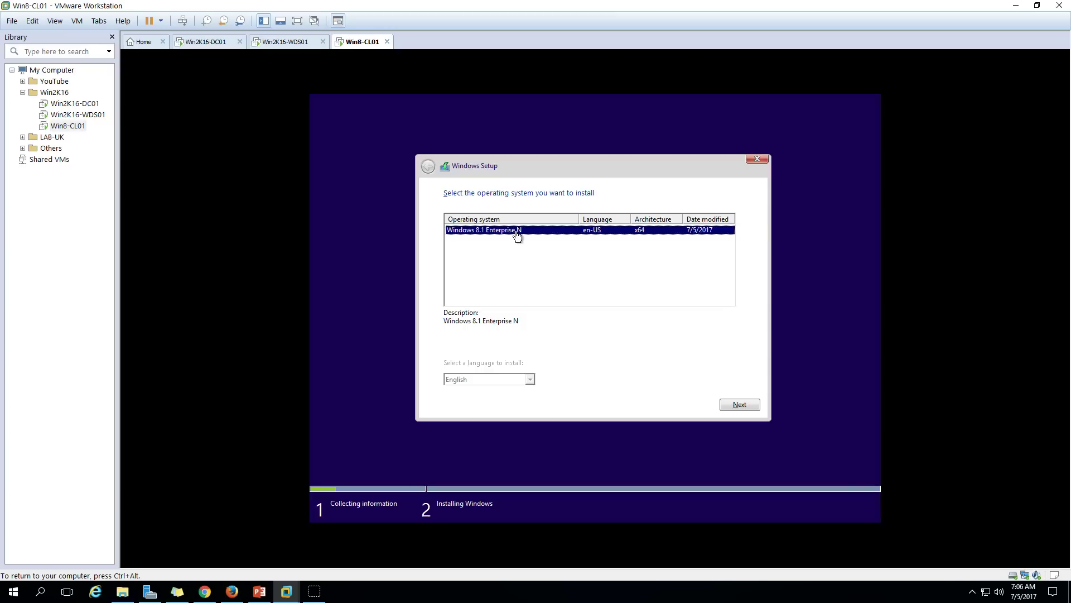
left_click(549, 272)
key("ctrl+alt")
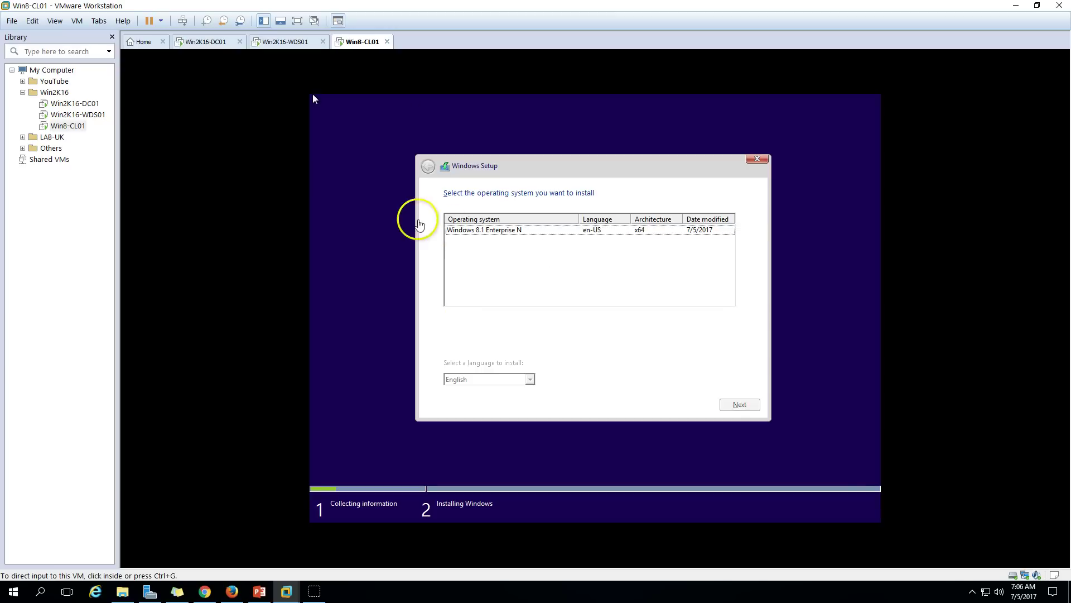
On the WDS server, inspect the Boot Images and the Win8.1, Win7 and Win10 image groups.
left_click(284, 41)
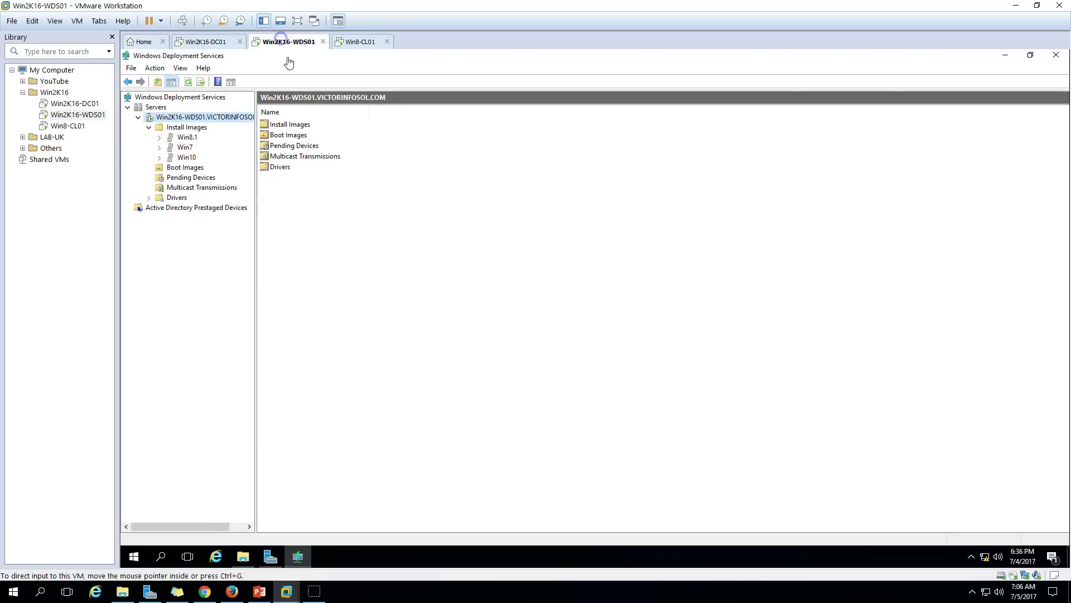
left_click(288, 135)
left_click(187, 137)
left_click(186, 148)
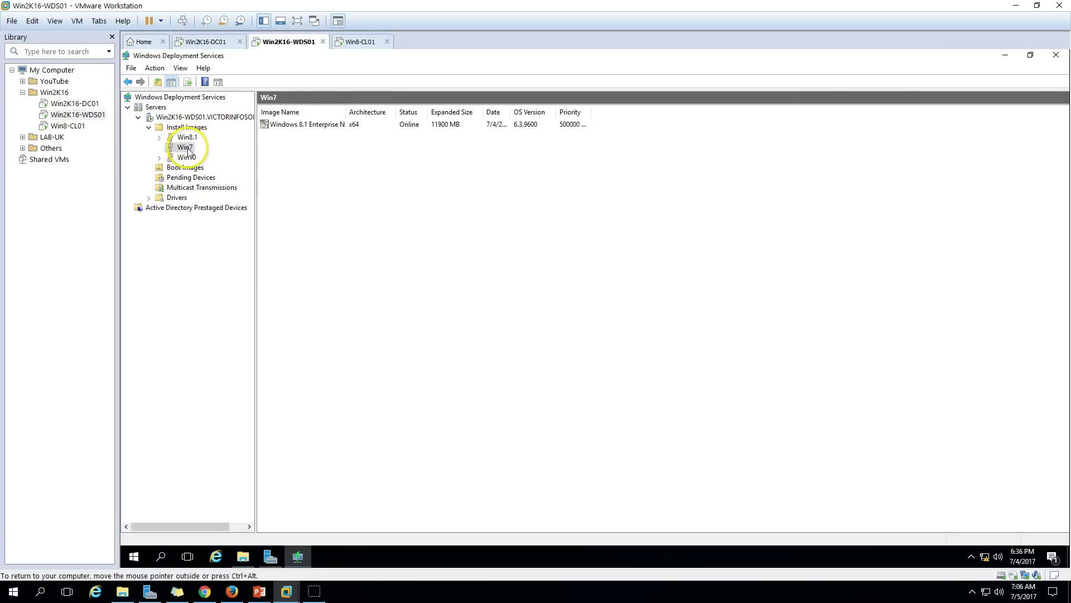
key("Down")
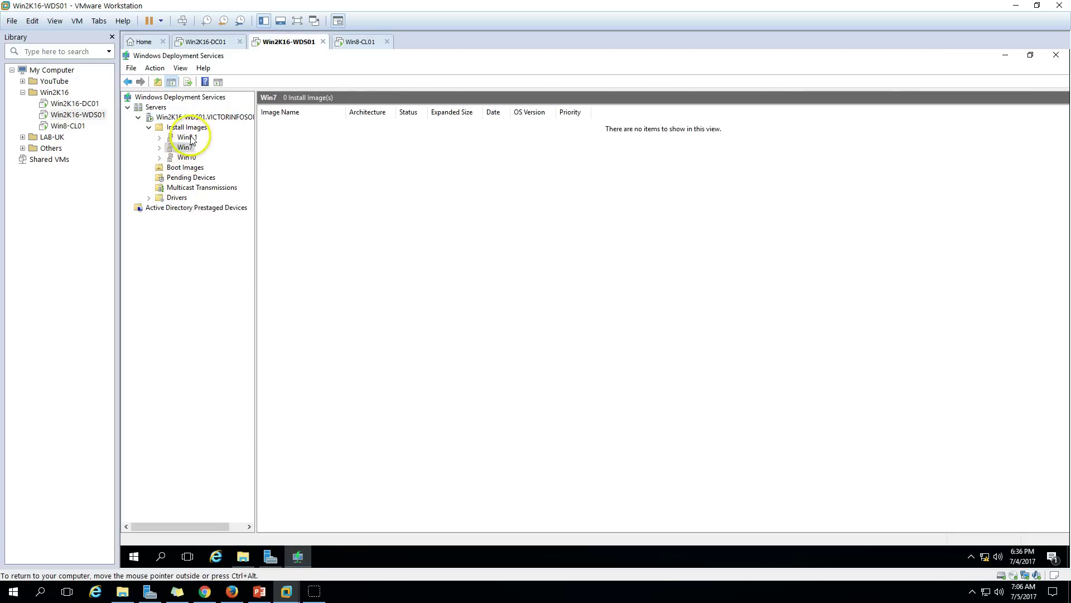
left_click(189, 138)
Choose Windows 8.1 Enterprise N as the operating system to install.
left_click(362, 44)
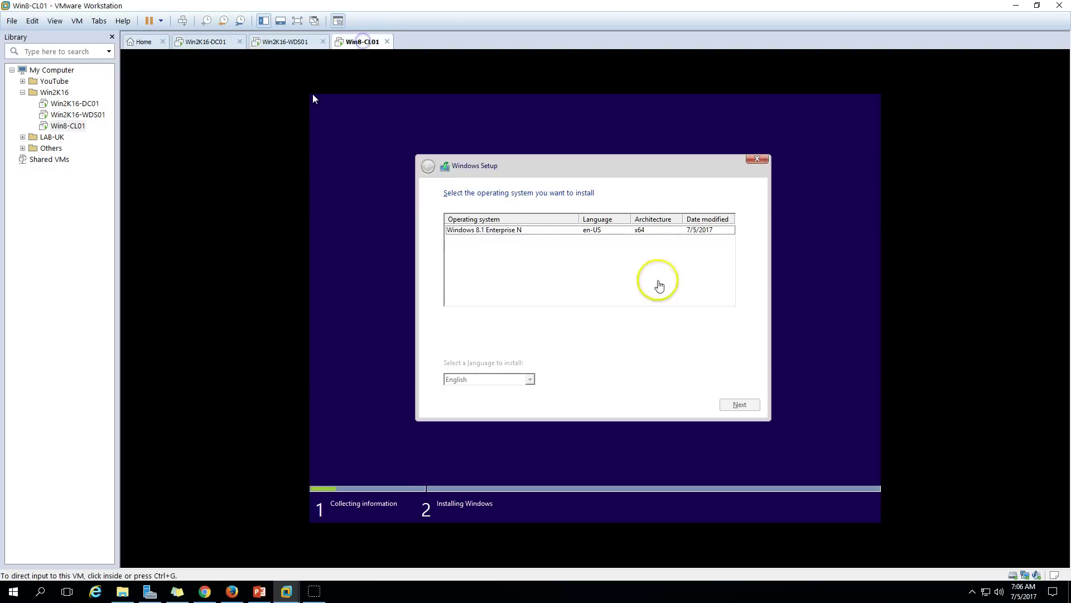
left_click(615, 235)
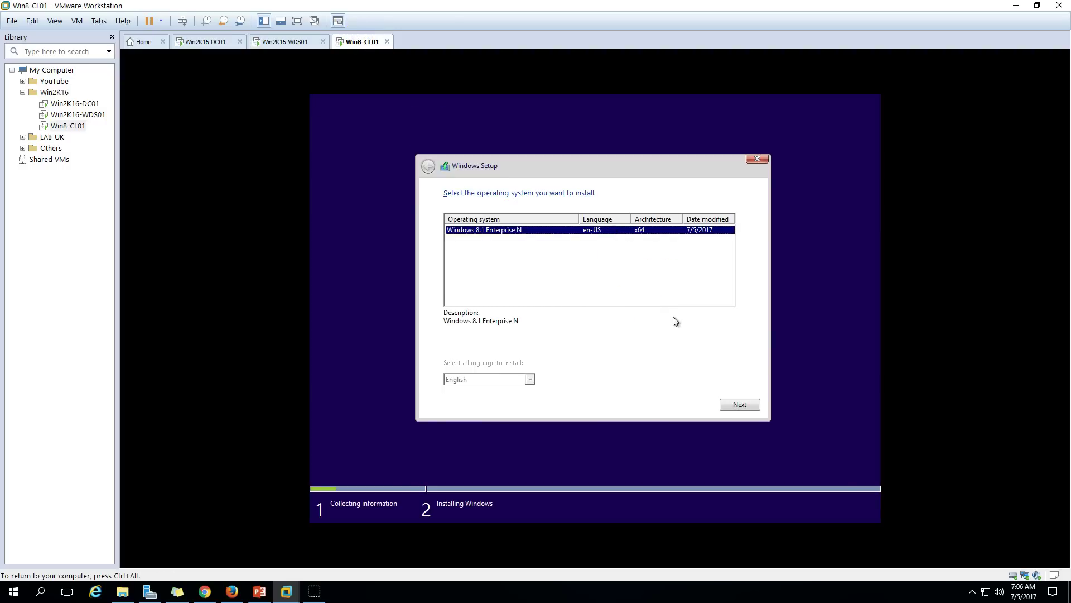
left_click(735, 405)
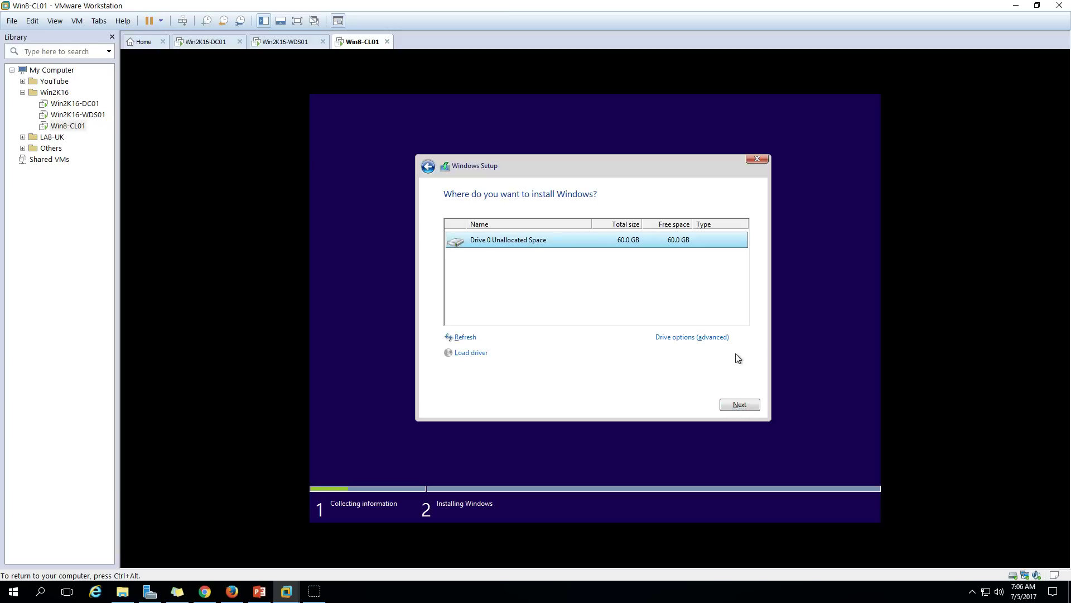
Install onto Drive 0's 60.0 GB unallocated space and bring up a command prompt with Shift+F10.
left_click(746, 405)
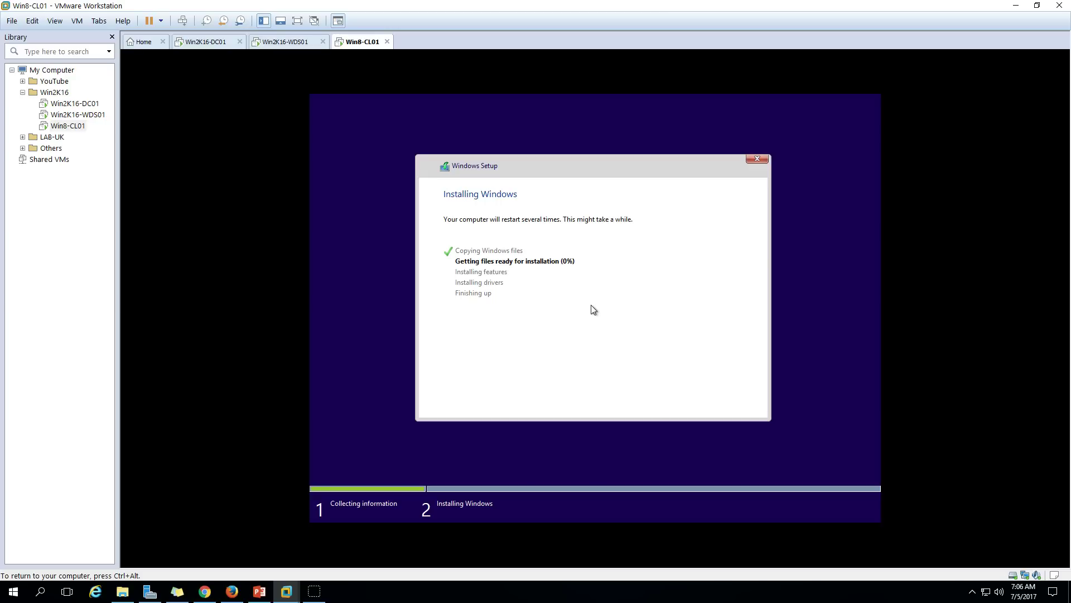
key("shift+F10")
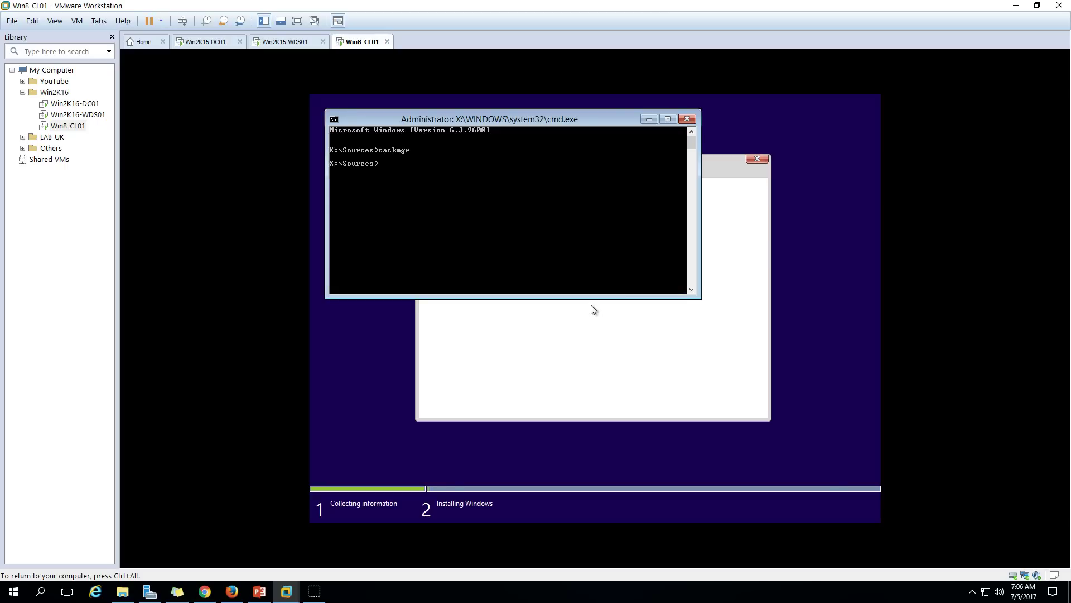
On the client, close the command prompt and watch Ethernet0 traffic in Task Manager.
left_click_drag(399, 111, 726, 262)
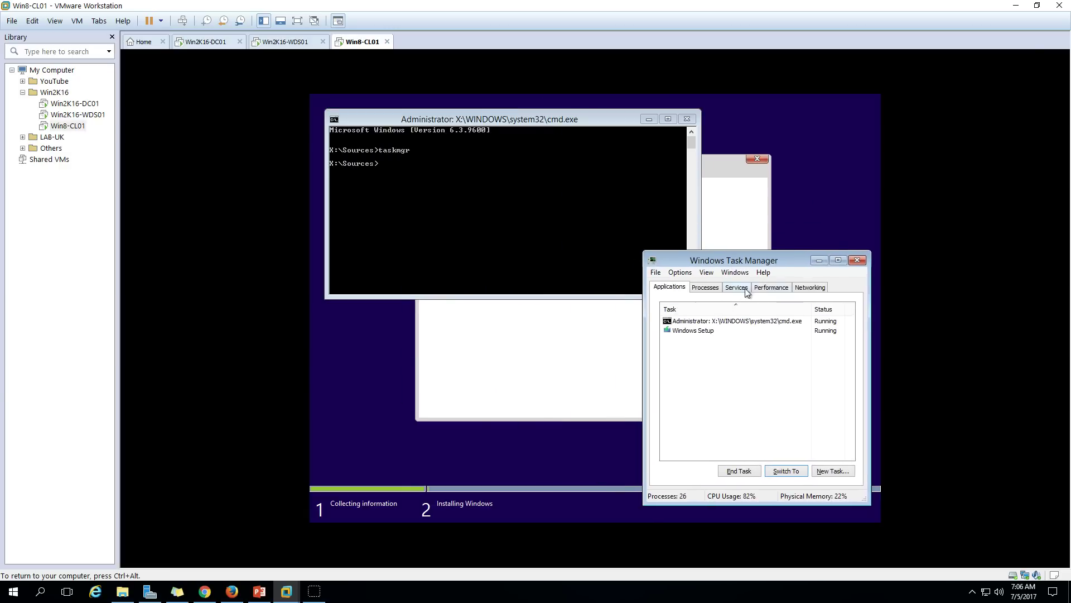
left_click(798, 289)
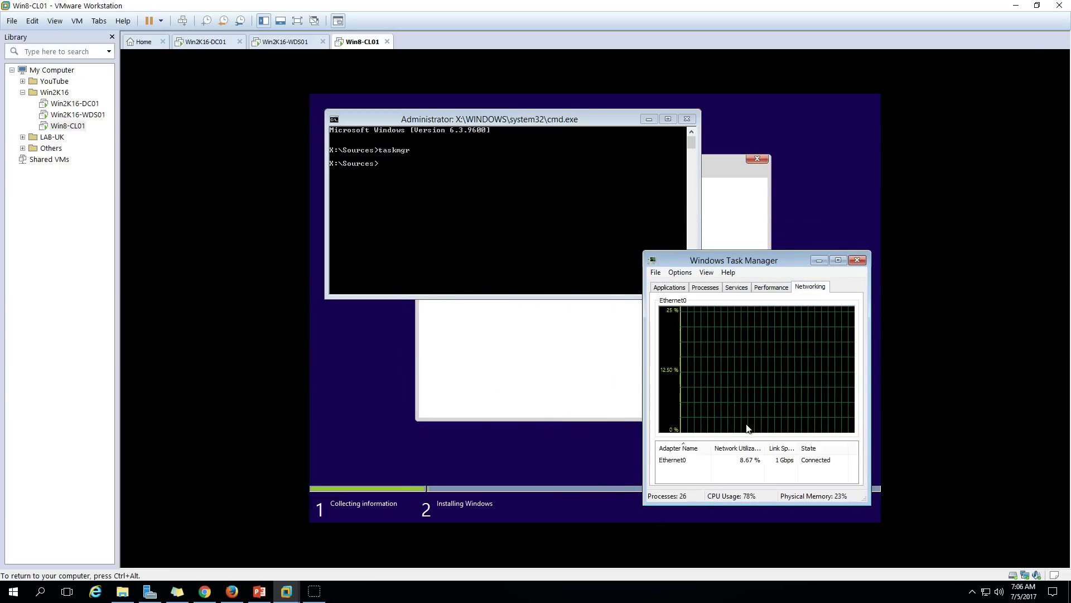
left_click(689, 119)
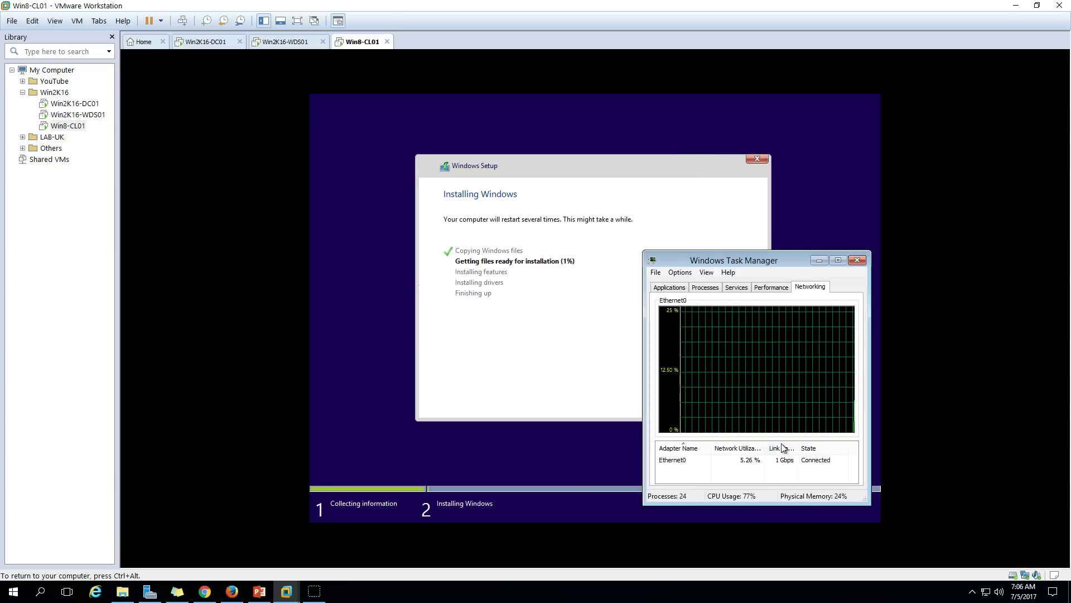
left_click(767, 461)
key("ctrl+alt")
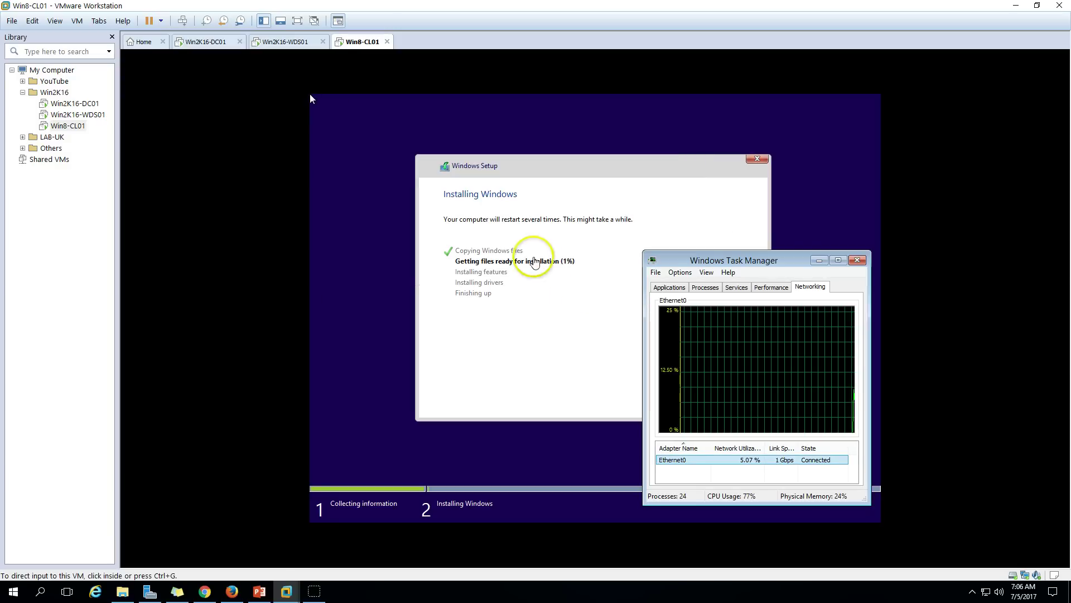
Open Task Manager on the WDS server to monitor its Ethernet throughput, then return to Win8-CL01.
left_click(286, 41)
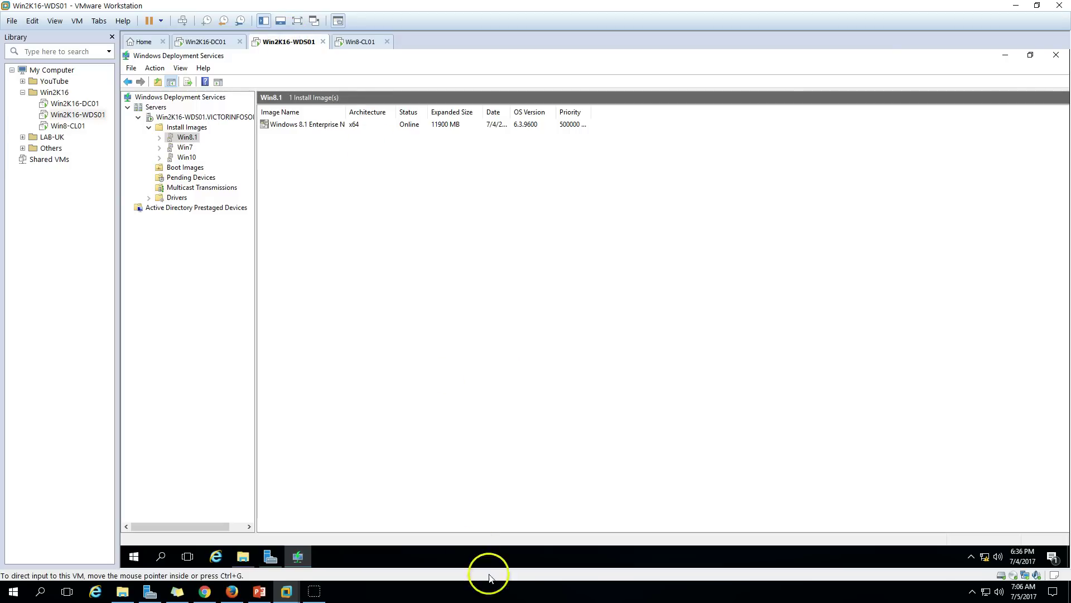
right_click(545, 557)
left_click(606, 503)
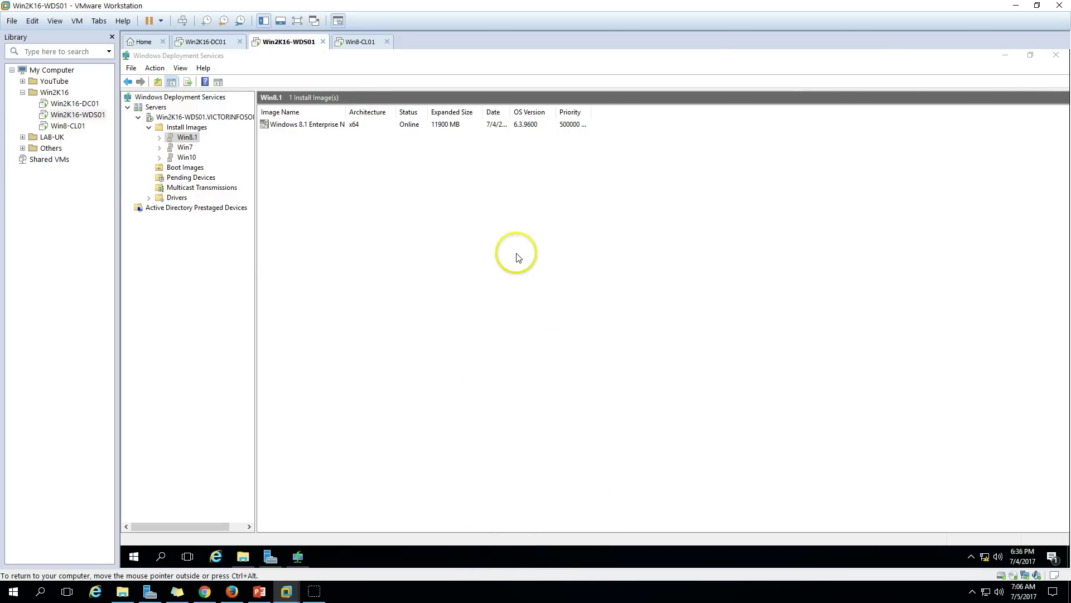
left_click(174, 250)
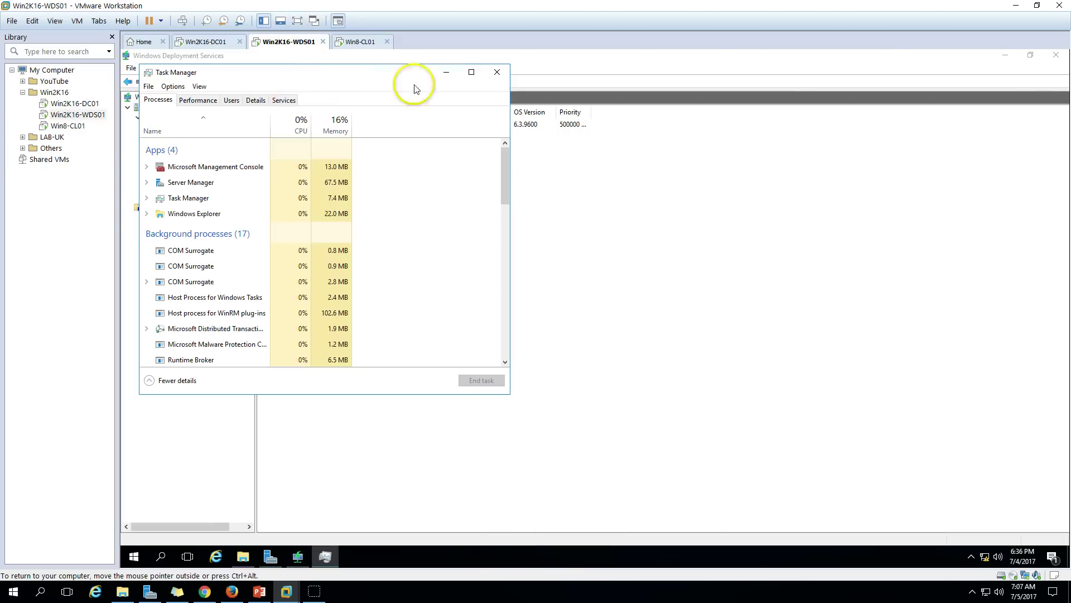
left_click_drag(346, 80, 645, 105)
left_click(496, 125)
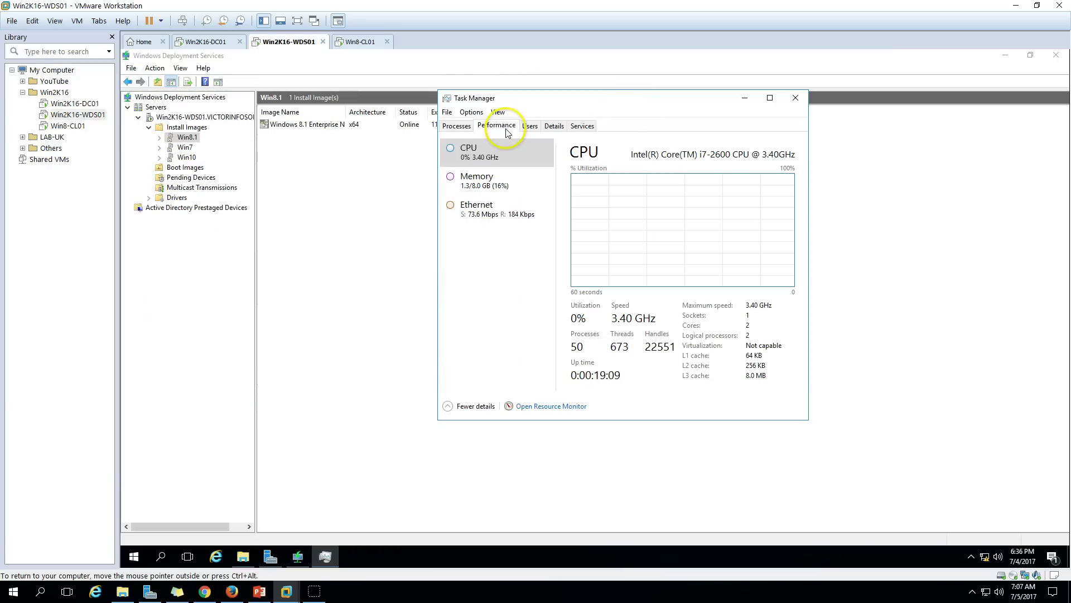
left_click(514, 210)
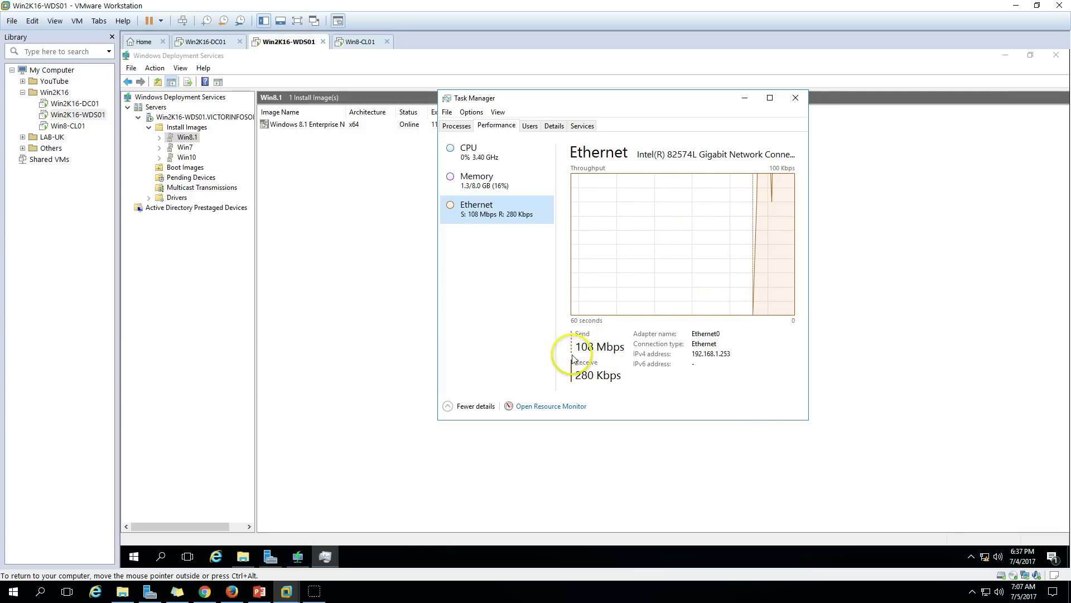
left_click(346, 42)
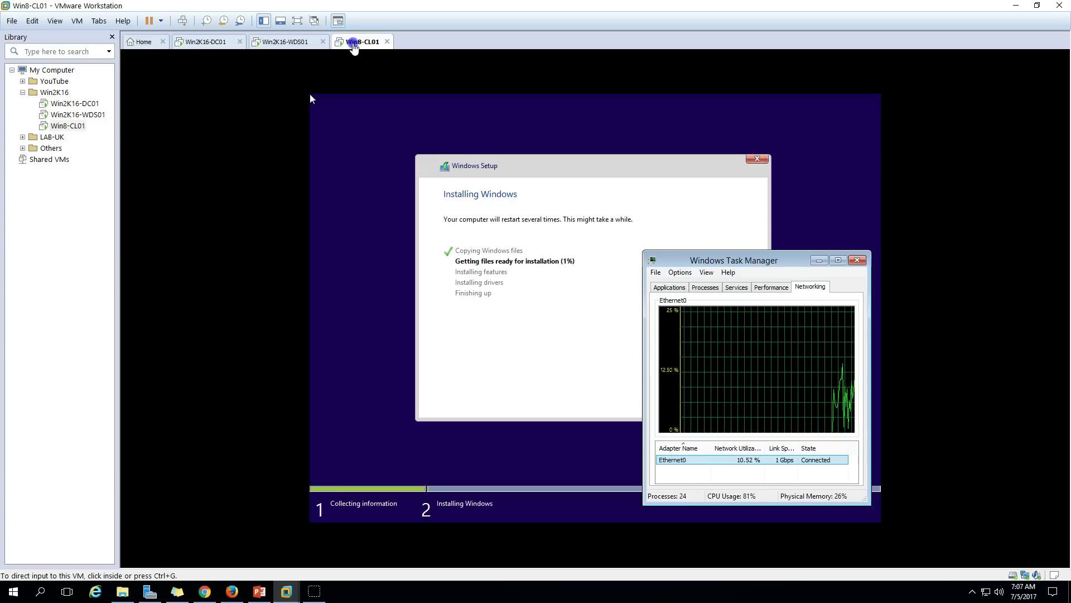
Close the client's Task Manager and release input back to the host.
left_click(761, 257)
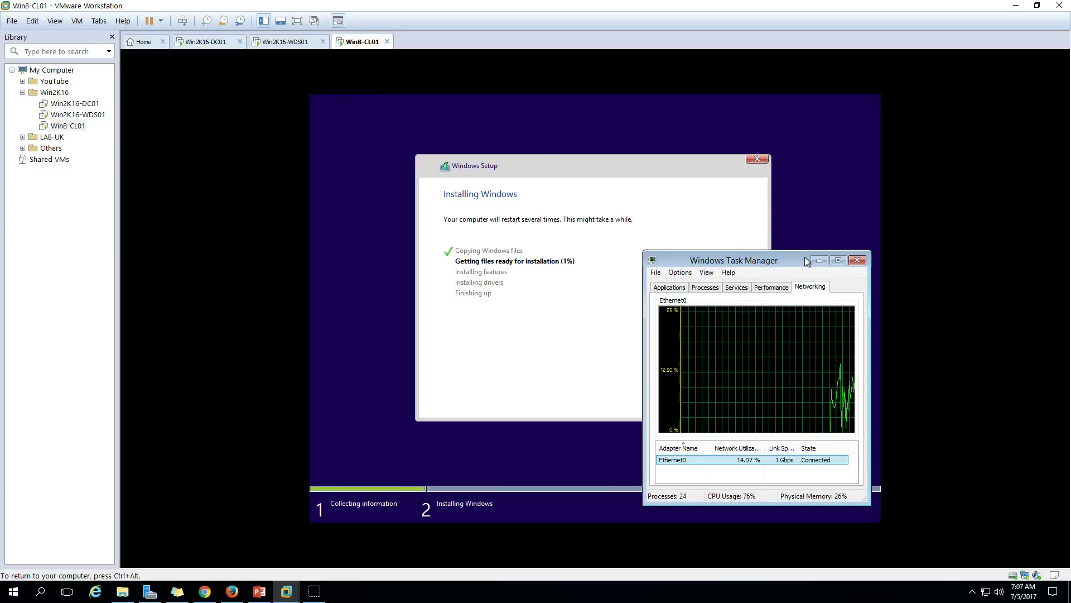
left_click(858, 261)
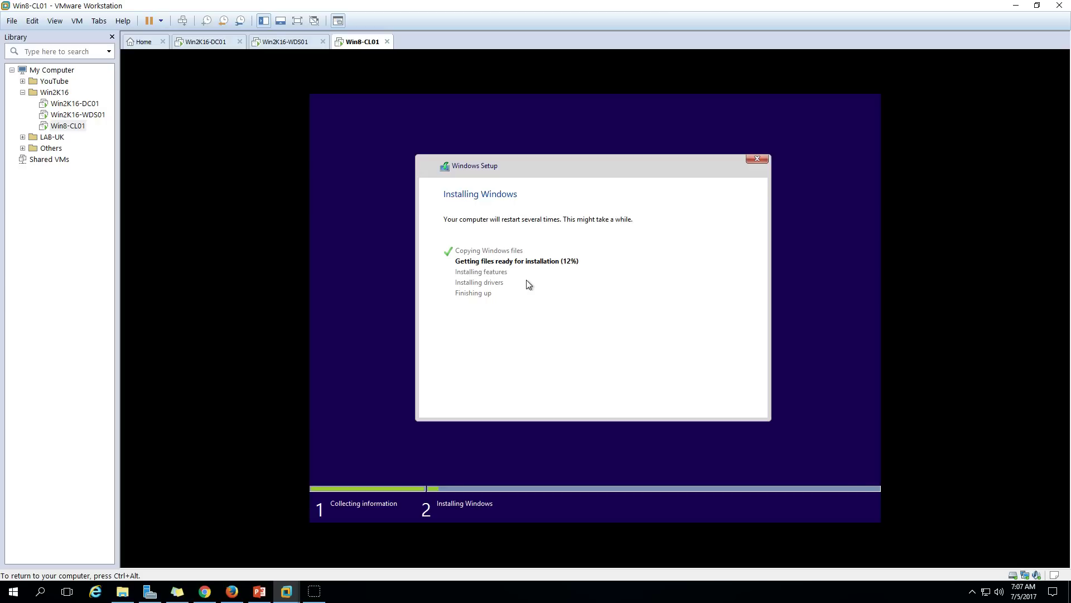
key("ctrl+alt")
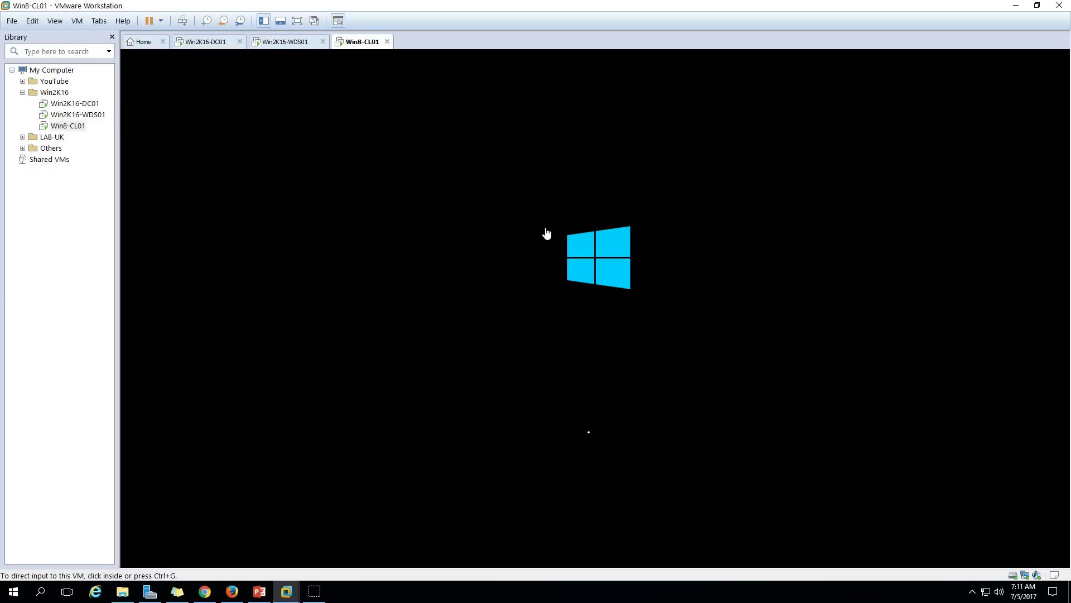
Check the WDS server, shifting its Task Manager aside, then return to Win8-CL01 at Getting ready.
left_click(315, 42)
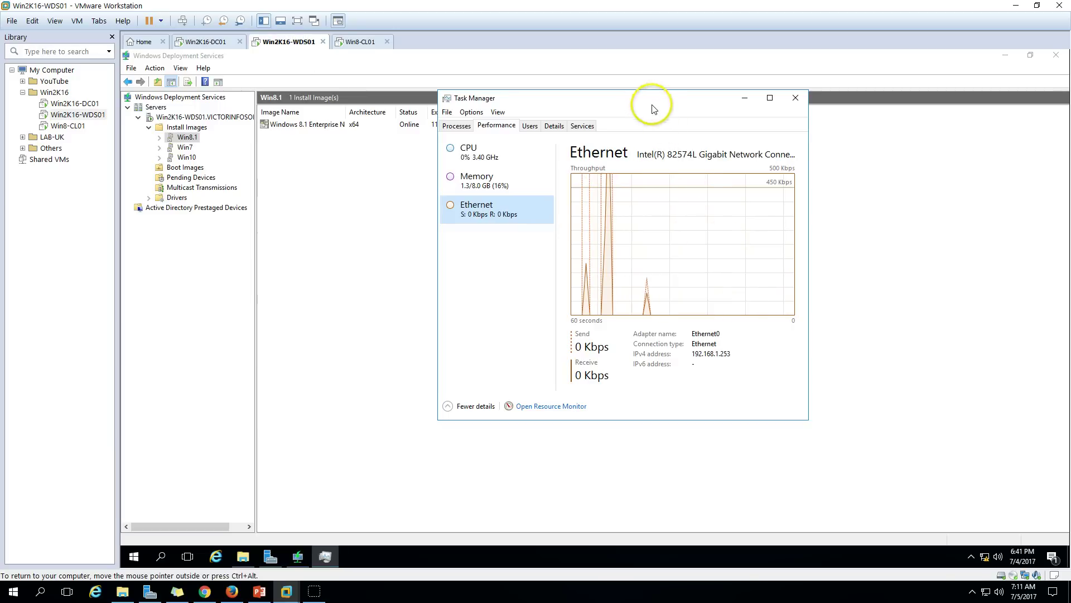
left_click_drag(651, 101, 704, 170)
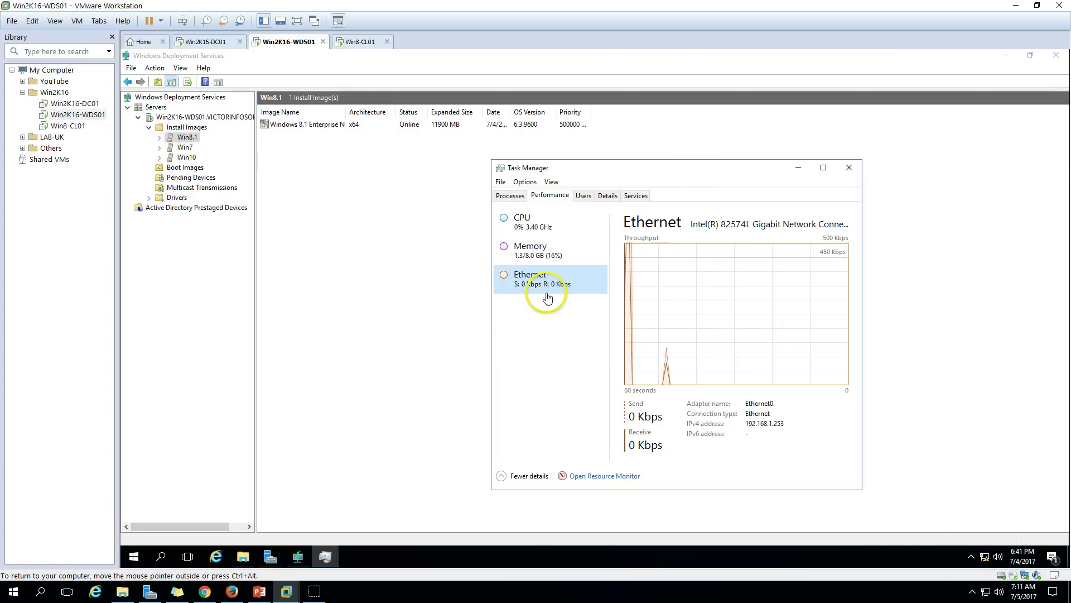
left_click_drag(691, 177, 718, 189)
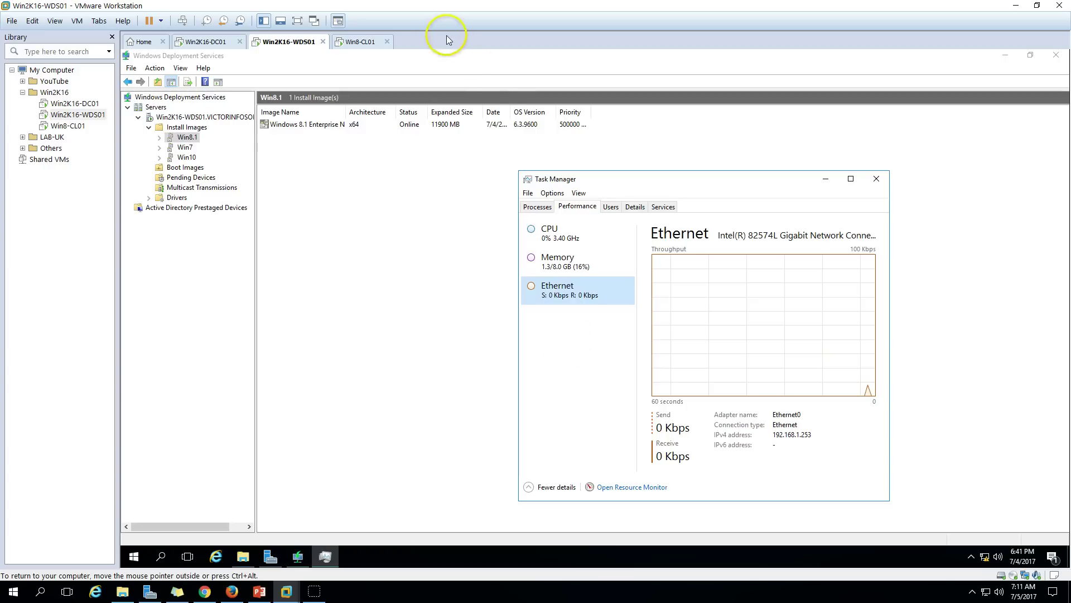
left_click(363, 45)
left_click(290, 41)
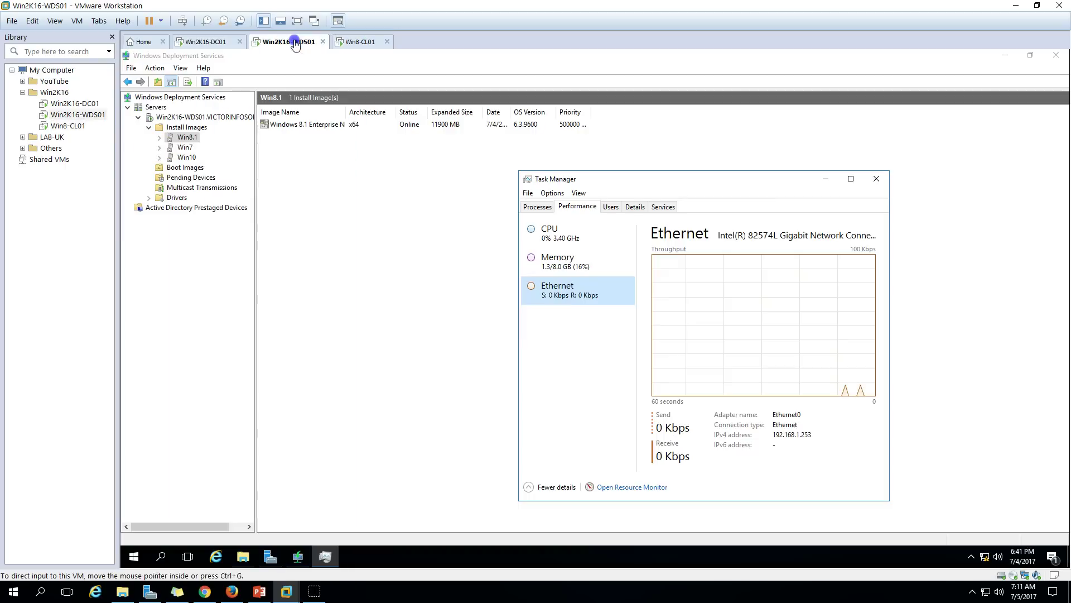
left_click(366, 44)
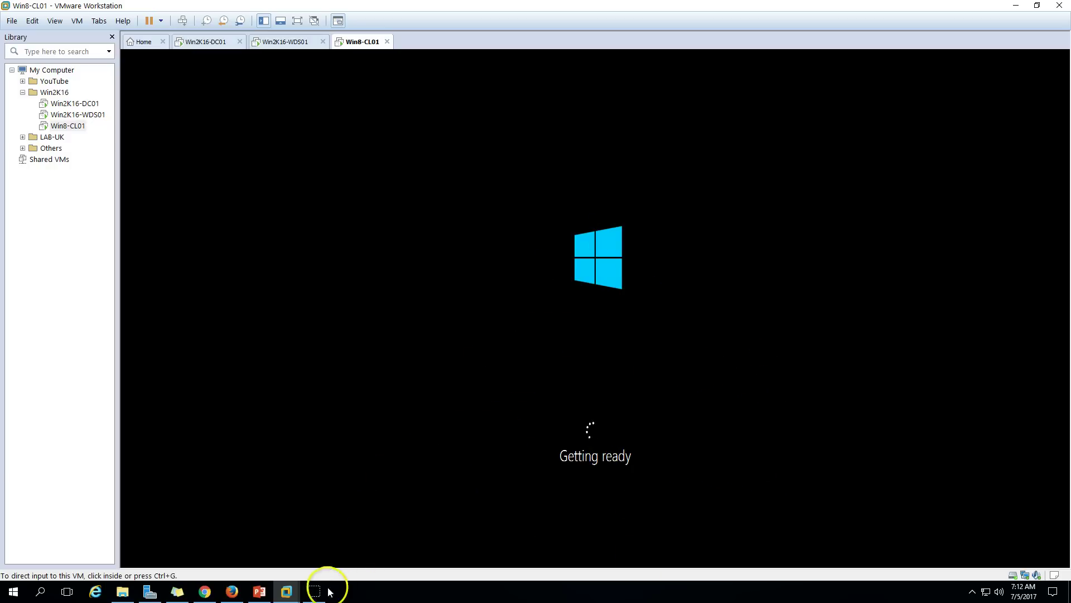
Set Win8-CL01's time zone to (UTC+05:30) Chennai, Kolkata, Mumbai, New Delhi.
left_click(628, 387)
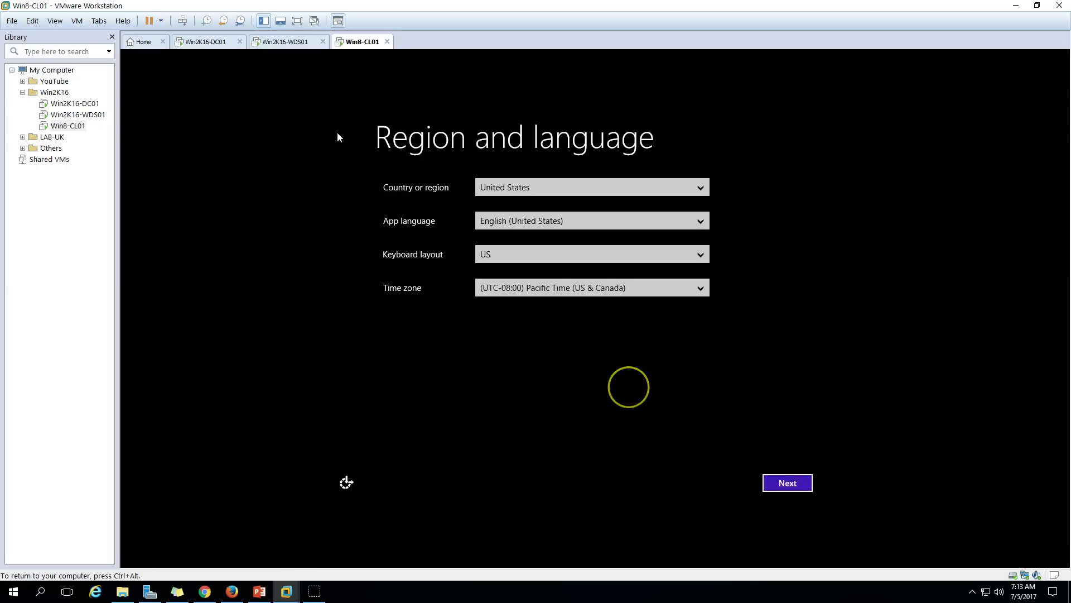
left_click(658, 290)
scroll(607, 340, "down", 13)
scroll(610, 356, "down", 4)
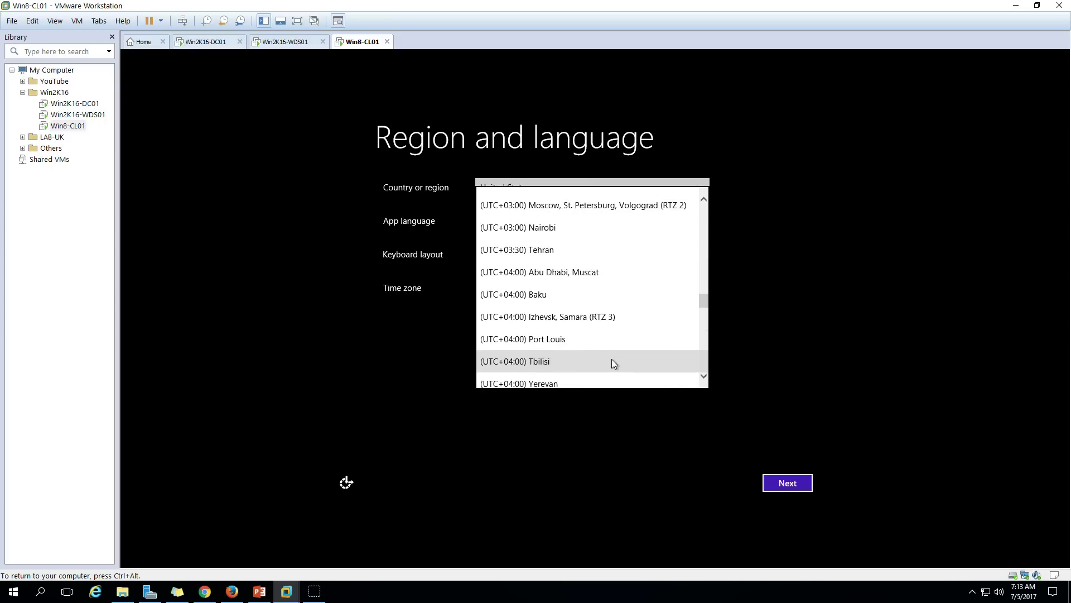
scroll(612, 354, "down", 2)
scroll(609, 348, "down", 1)
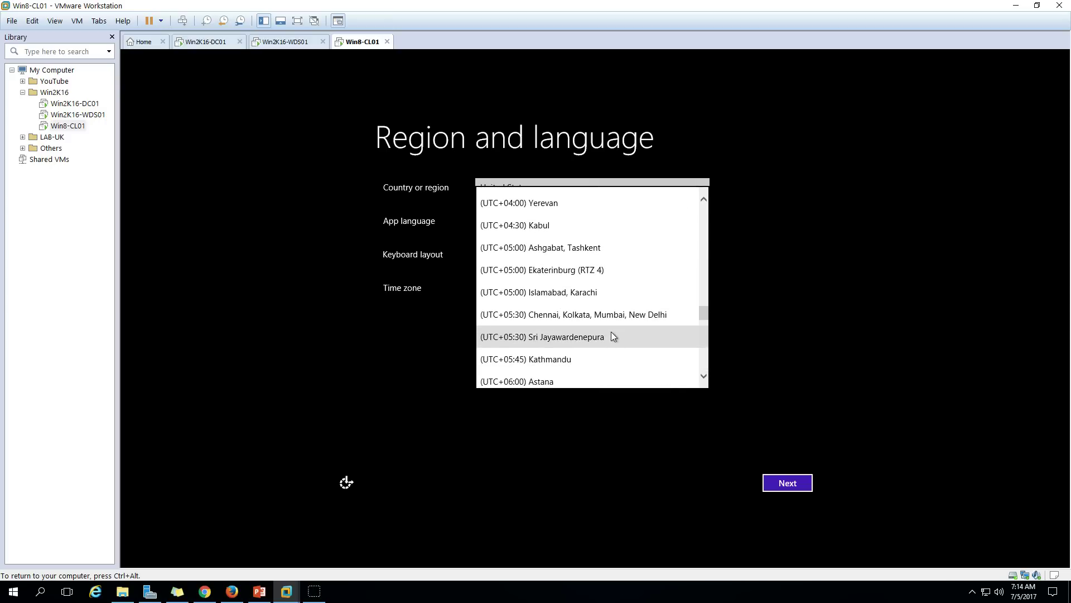
left_click(604, 316)
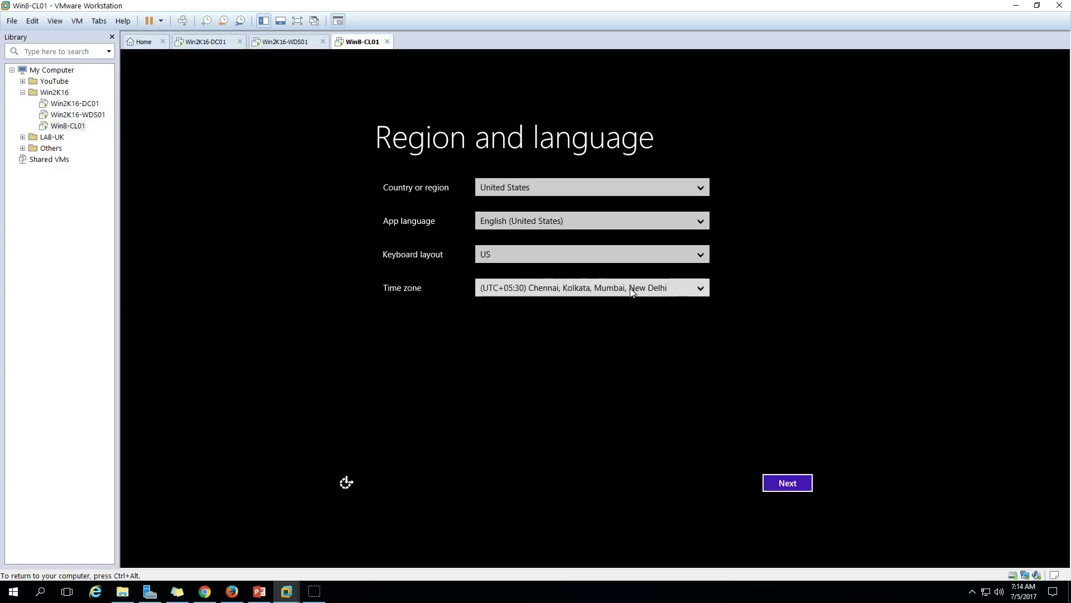
Accept the license terms and express settings, then move over to the Win2K16-WDS01 server.
left_click(783, 484)
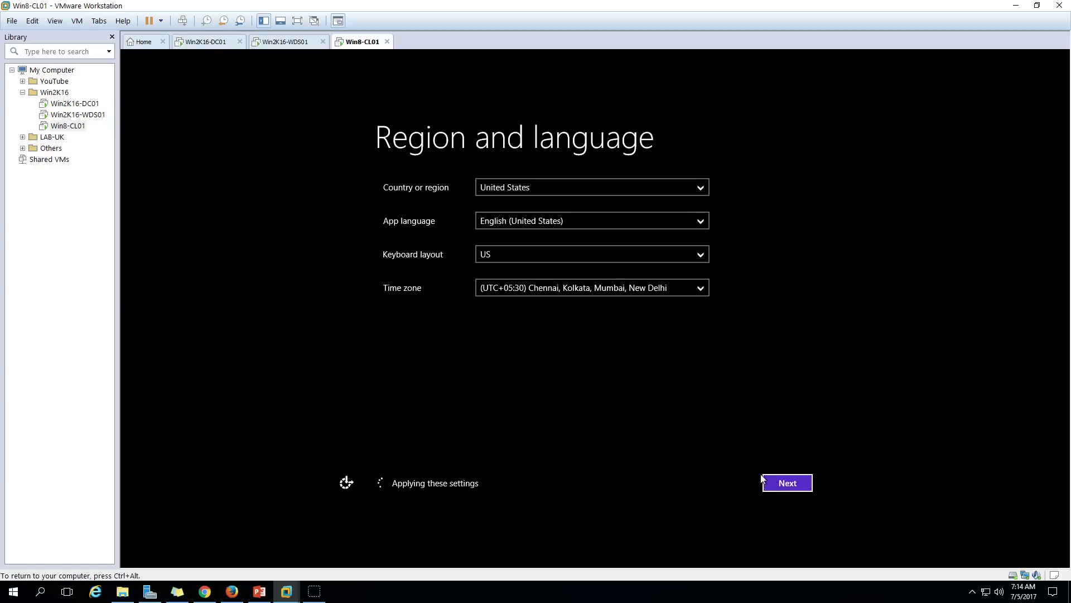
left_click(791, 484)
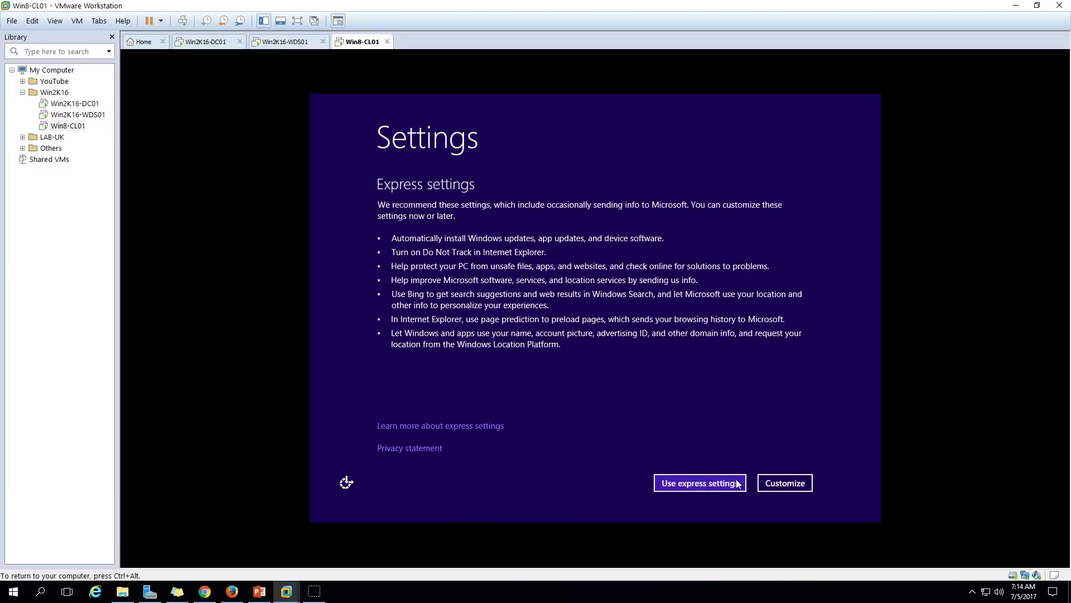
left_click(730, 484)
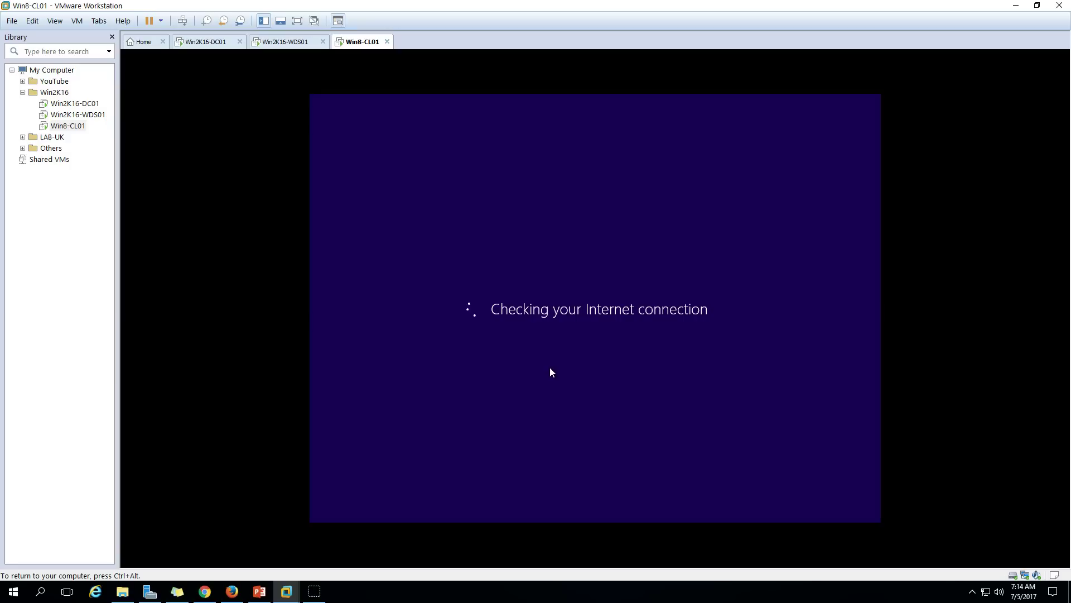
key("ctrl+alt")
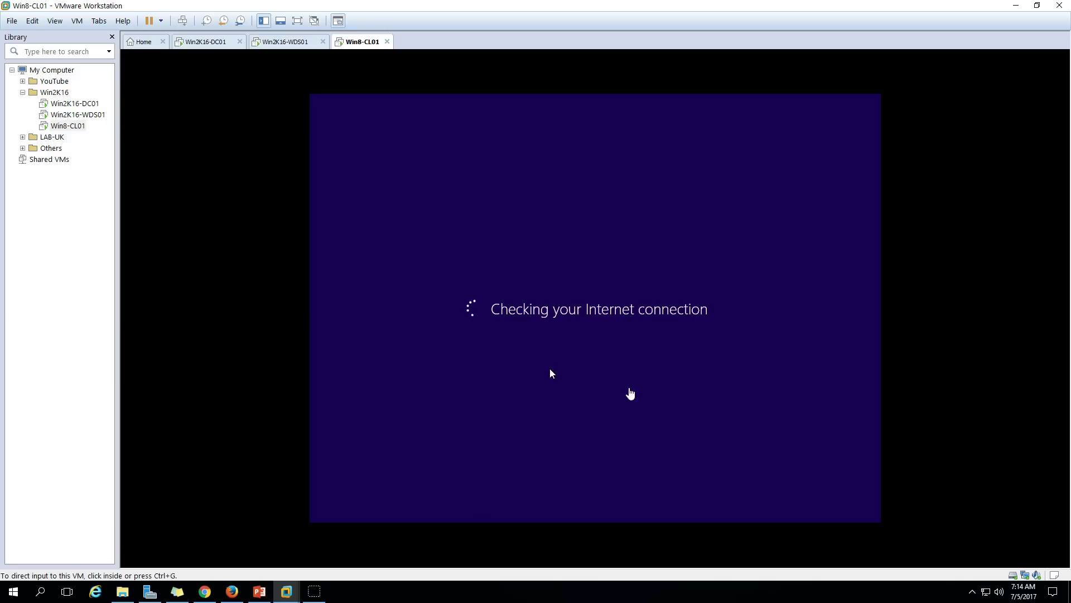
left_click(647, 373)
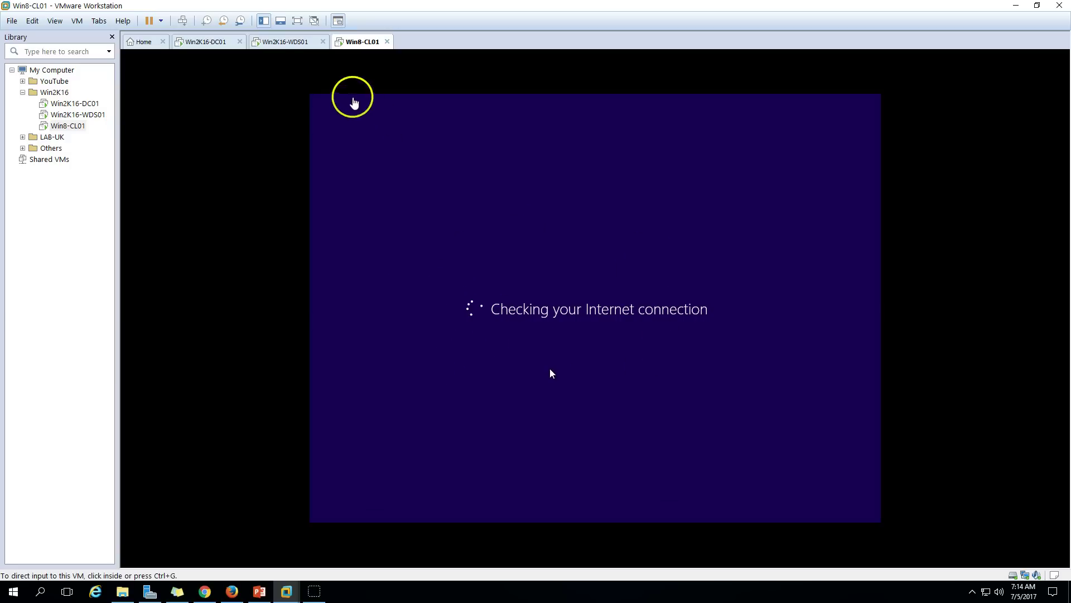
left_click(297, 44)
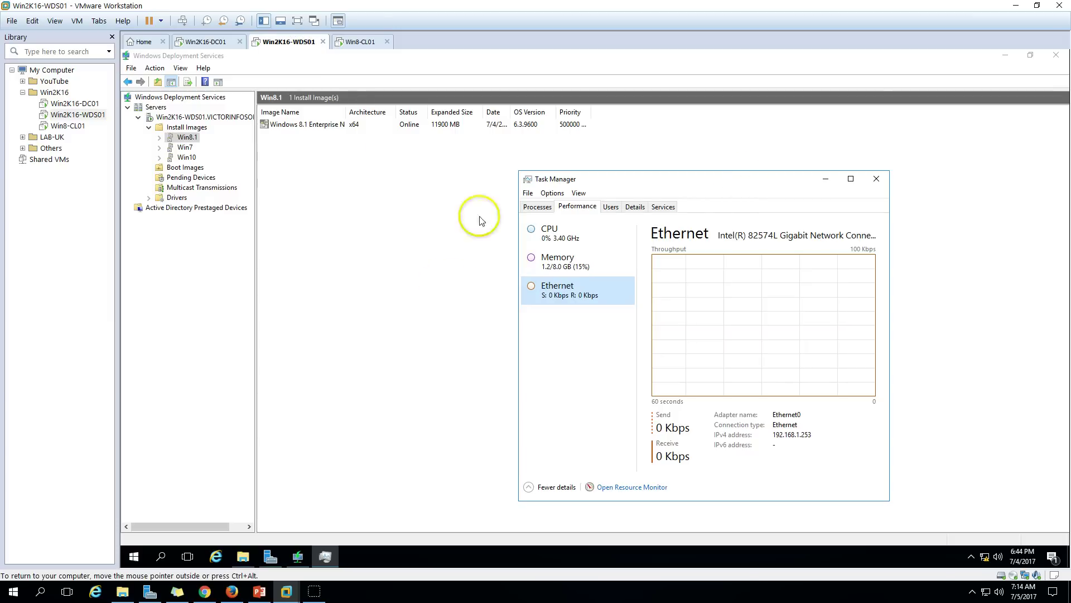
Inspect the WDS server's AD DS, Boot and Client property tabs, then cancel without saving changes.
left_click(826, 178)
right_click(201, 120)
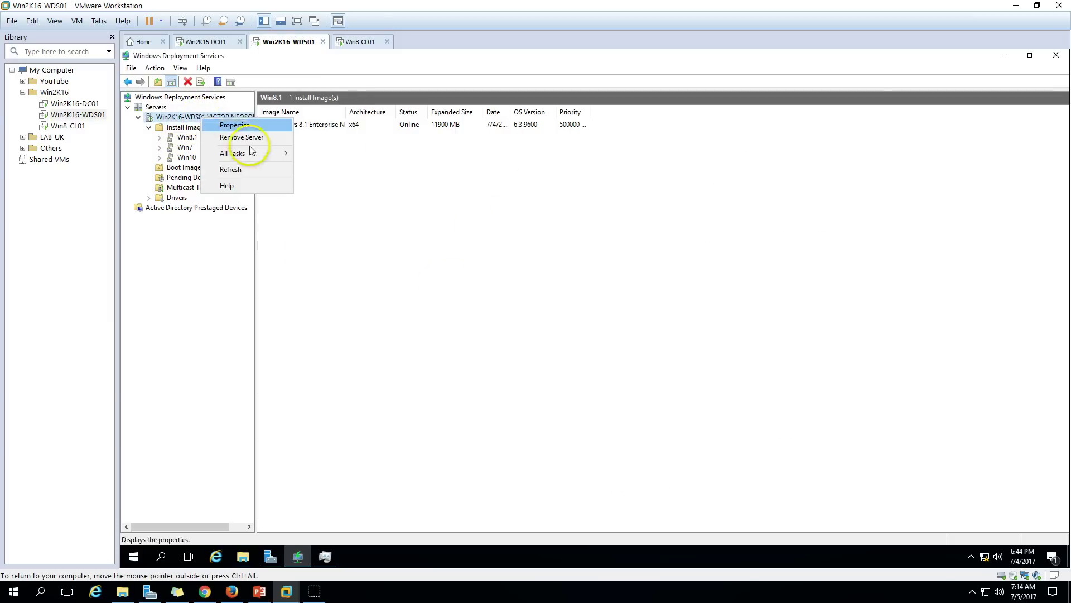
left_click(228, 124)
left_click(590, 171)
left_click(624, 171)
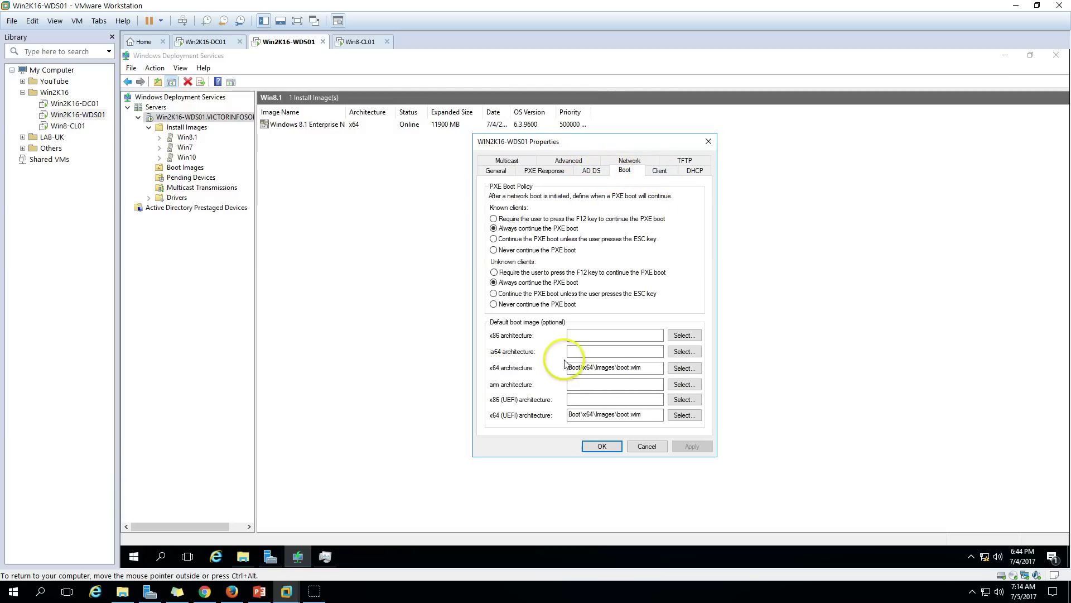
left_click(660, 170)
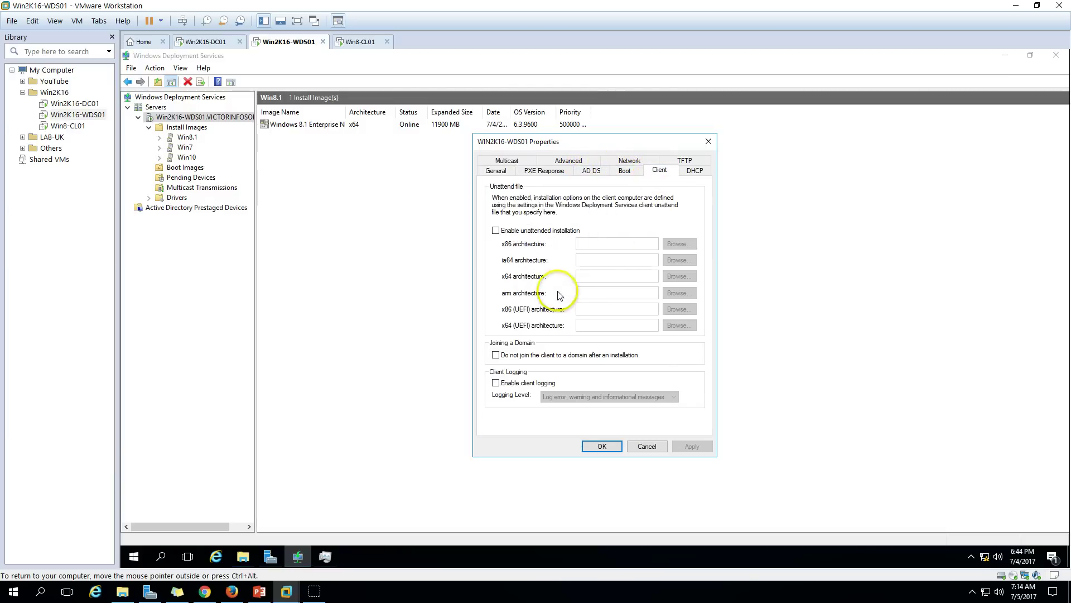
left_click(514, 233)
left_click(512, 232)
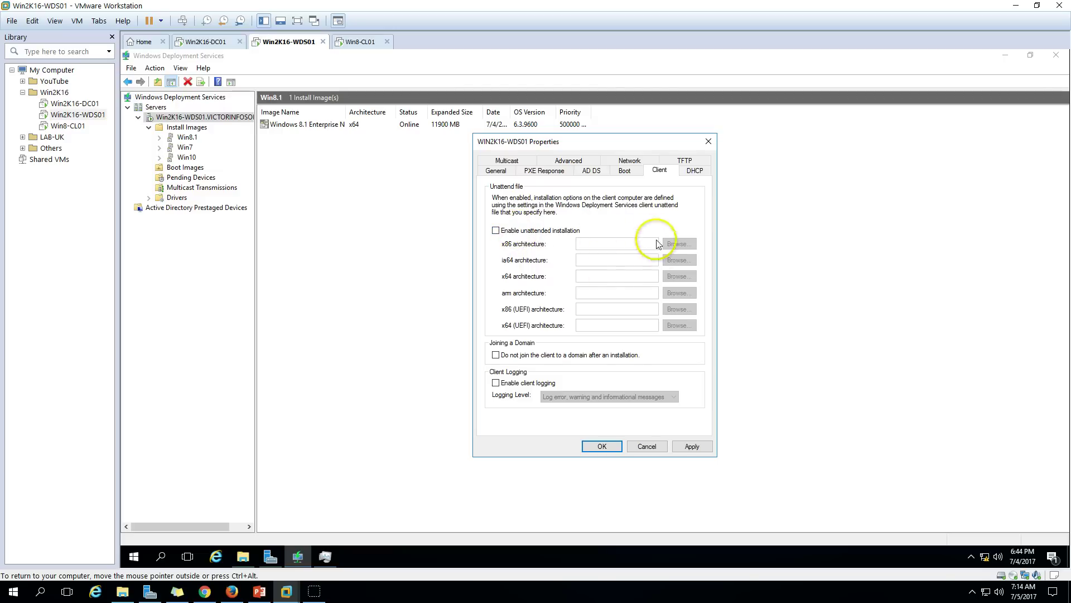
left_click(641, 444)
On Win8-CL01, create a local account named 'User'.
left_click(360, 44)
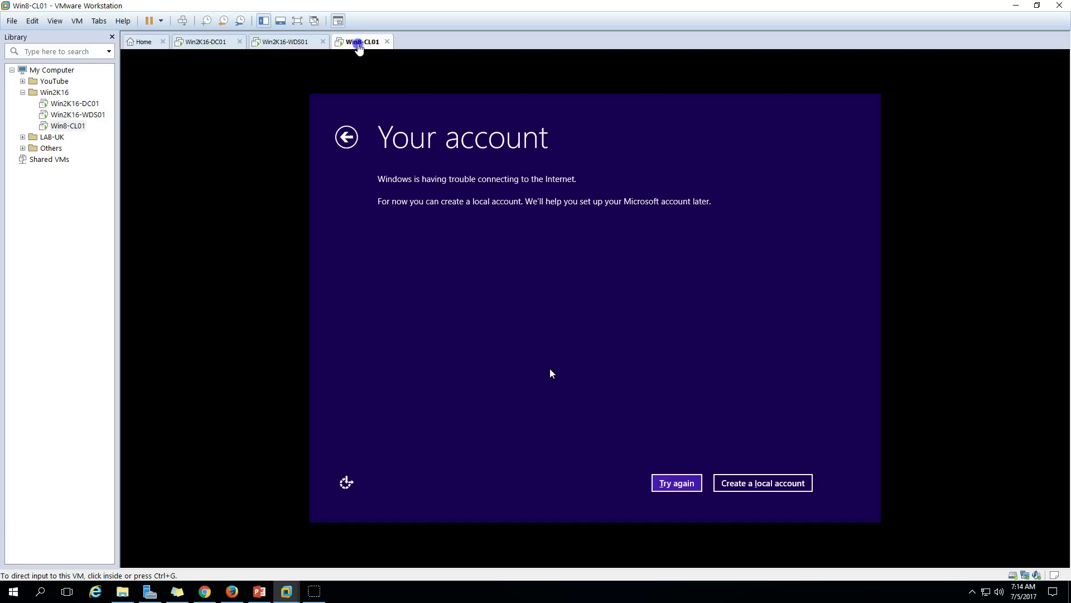
left_click(634, 312)
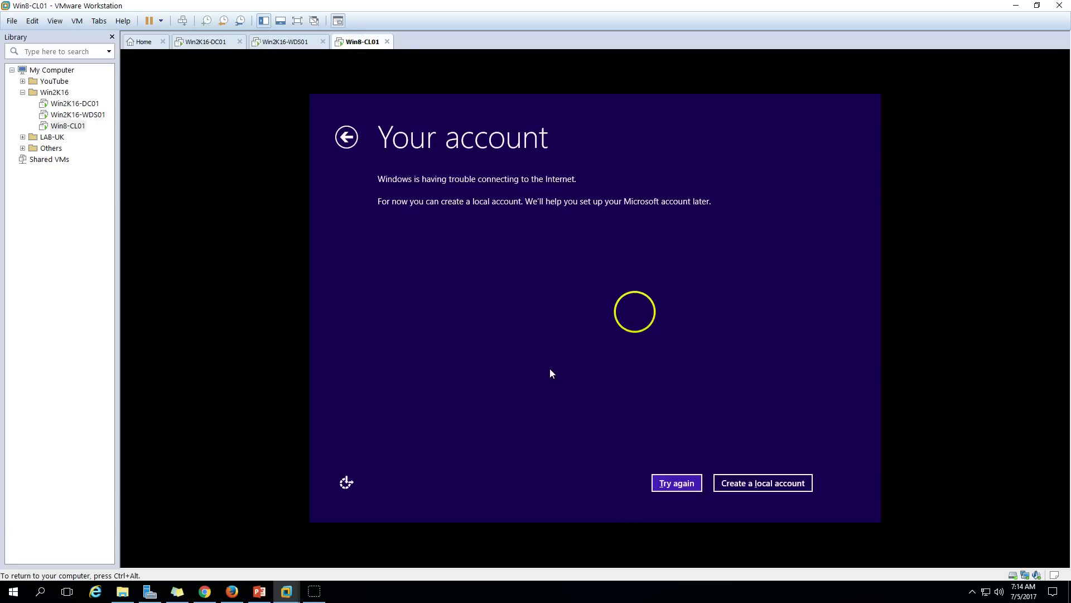
left_click(742, 484)
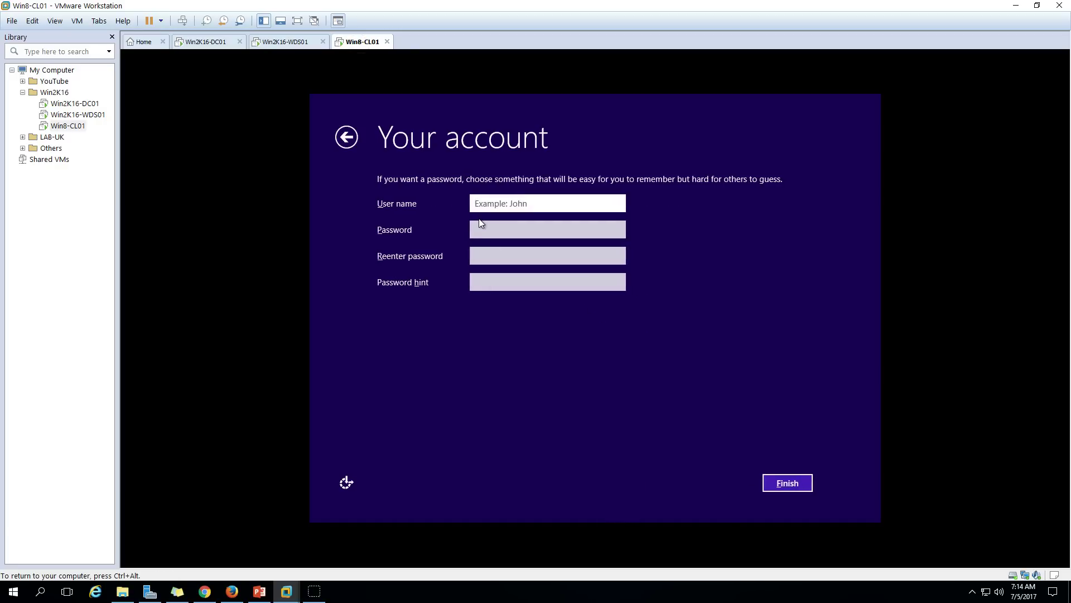
type("User")
key("Return")
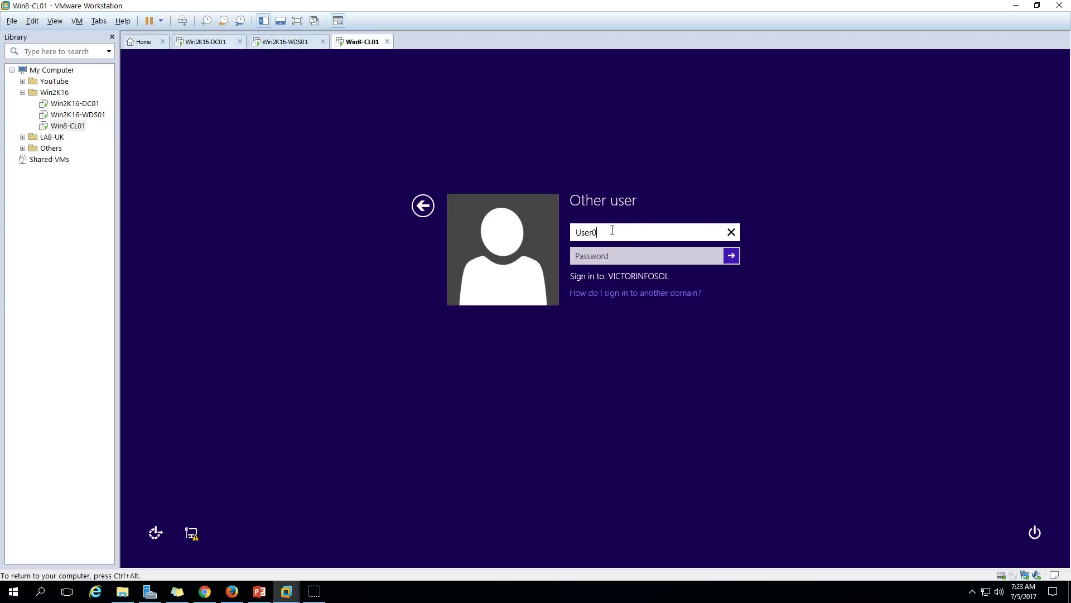
Sign in to the client as domain user User01.
left_click(613, 230)
type("User00")
key("BackSpace")
type("1")
key("Tab")
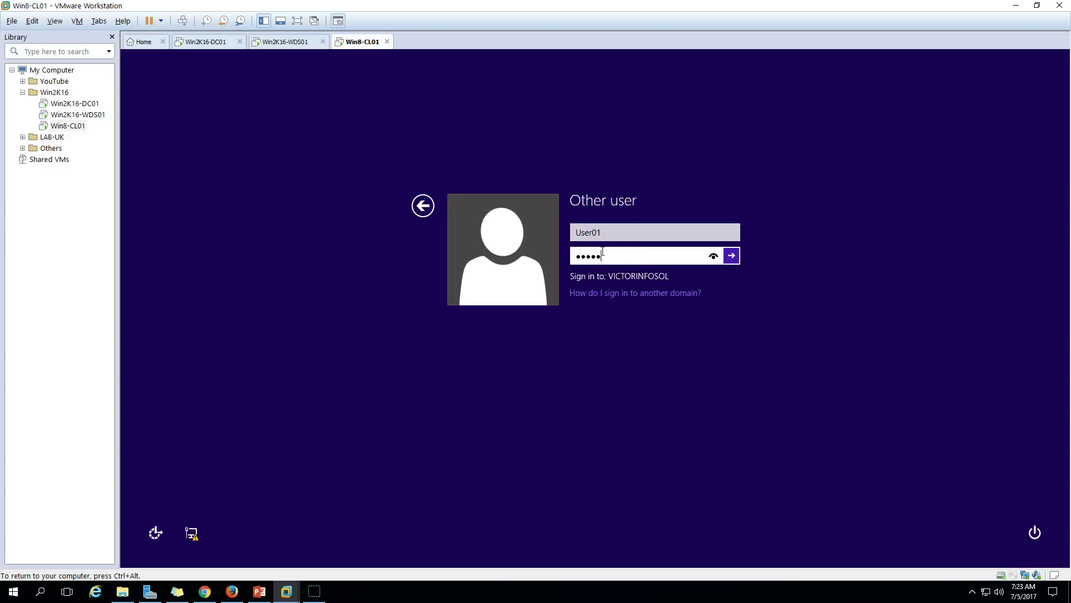
key("Return")
key("ctrl+alt")
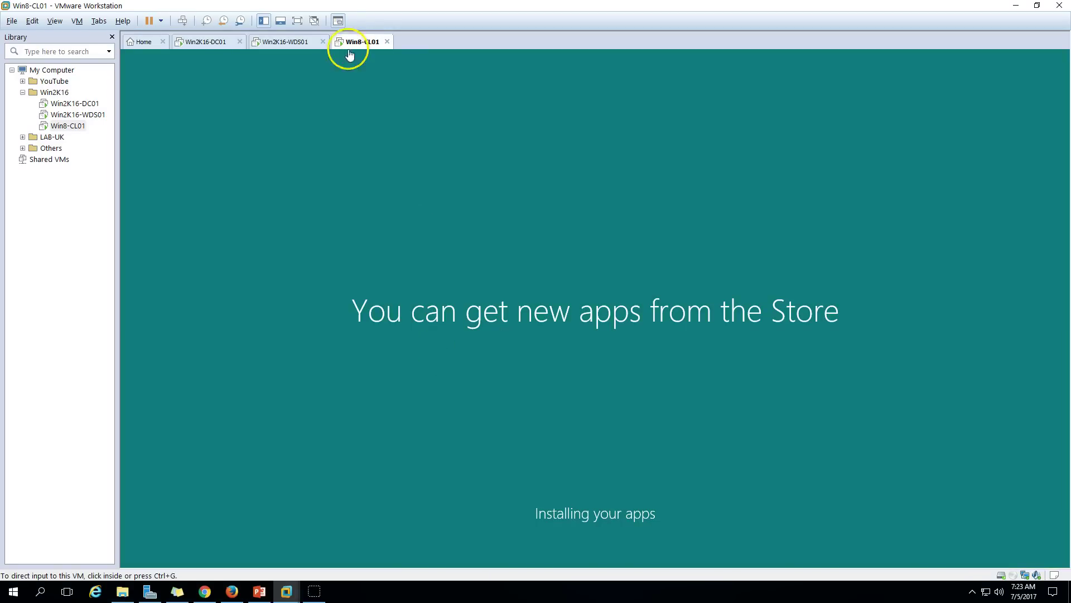
On the domain controller, confirm the ServerAdmin1 computer is listed in NOIDA > Workstations.
left_click(294, 45)
left_click(234, 42)
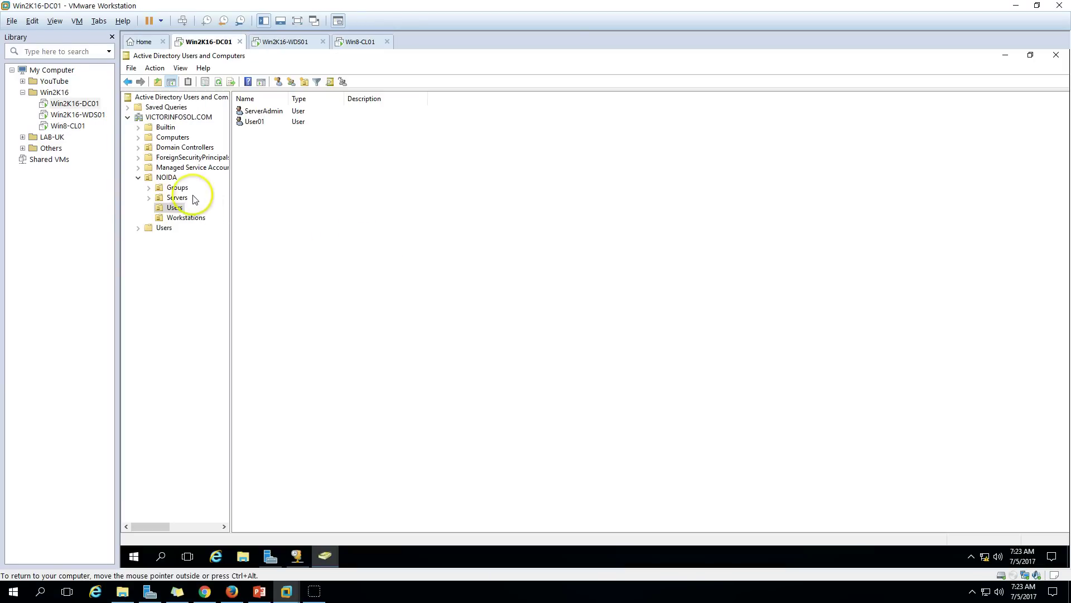
left_click(169, 178)
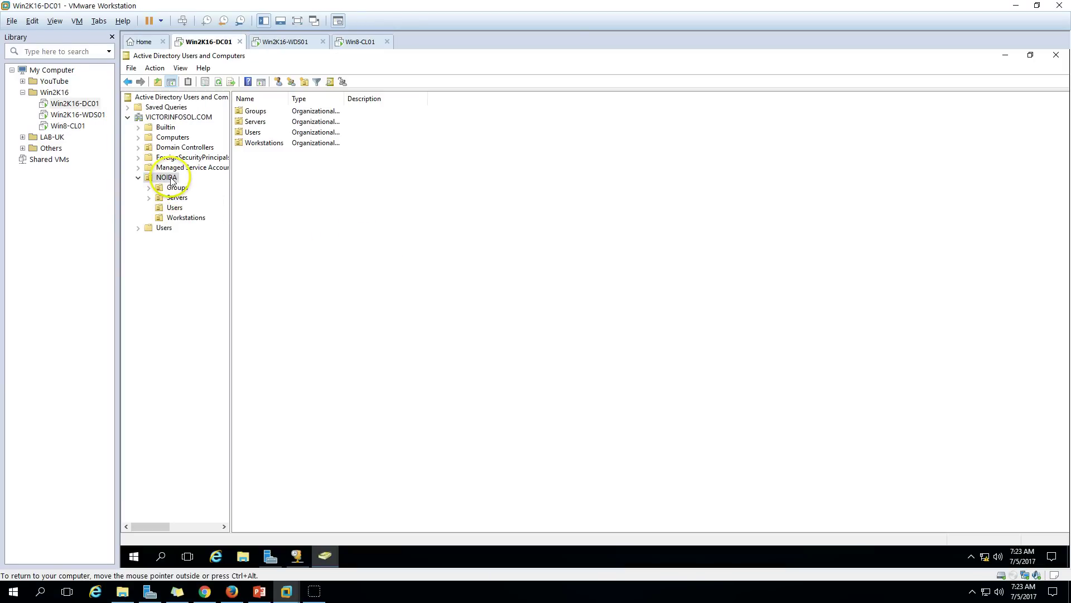
left_click(200, 218)
left_click(287, 113)
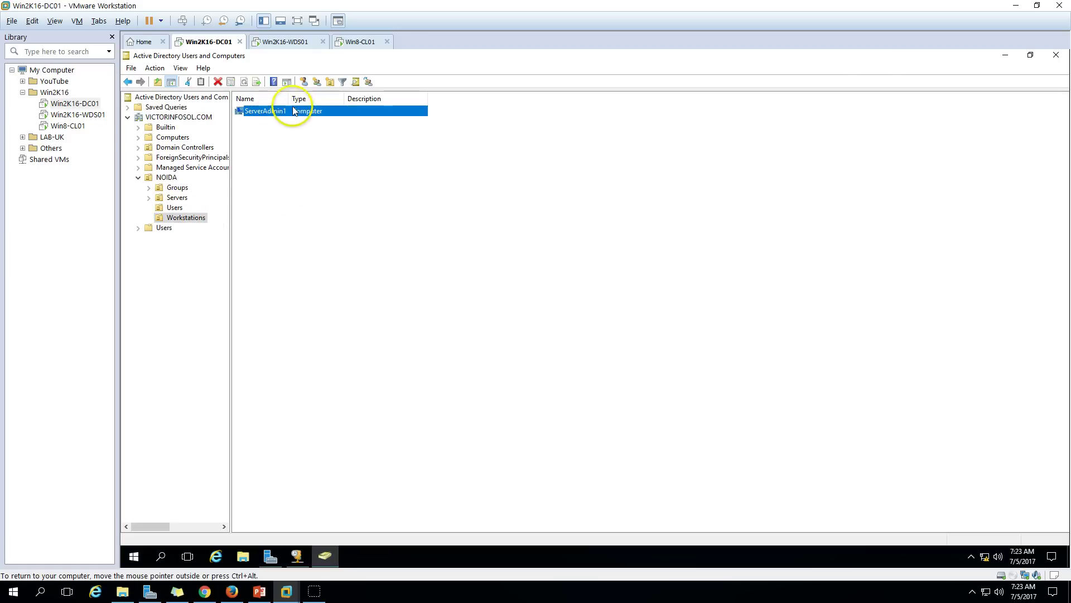
left_click_drag(290, 101, 322, 100)
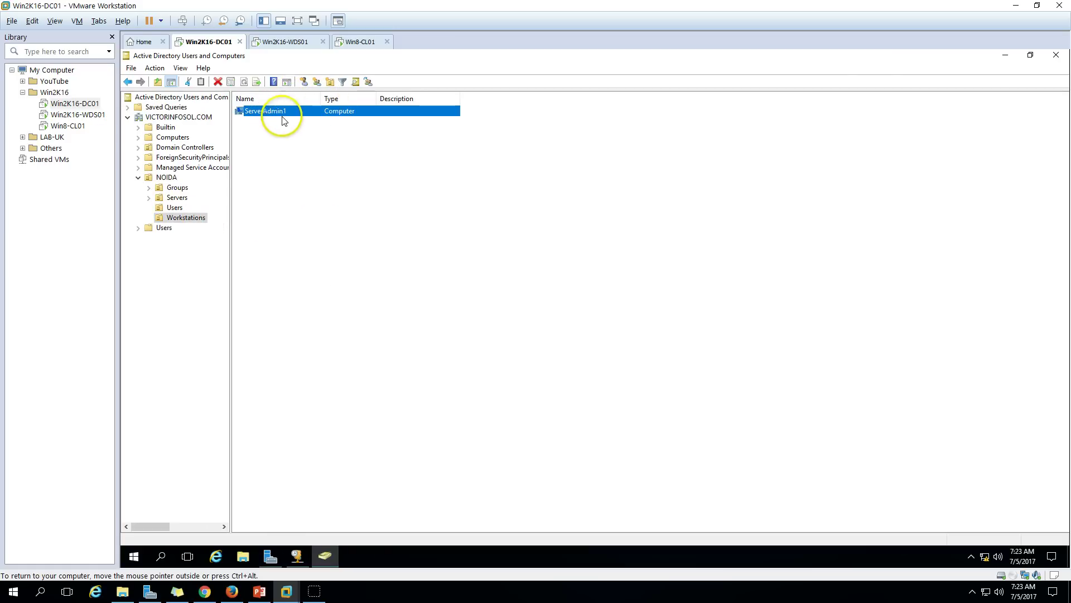
Inspect the WDS server's AD DS client naming format and account location settings.
left_click(288, 43)
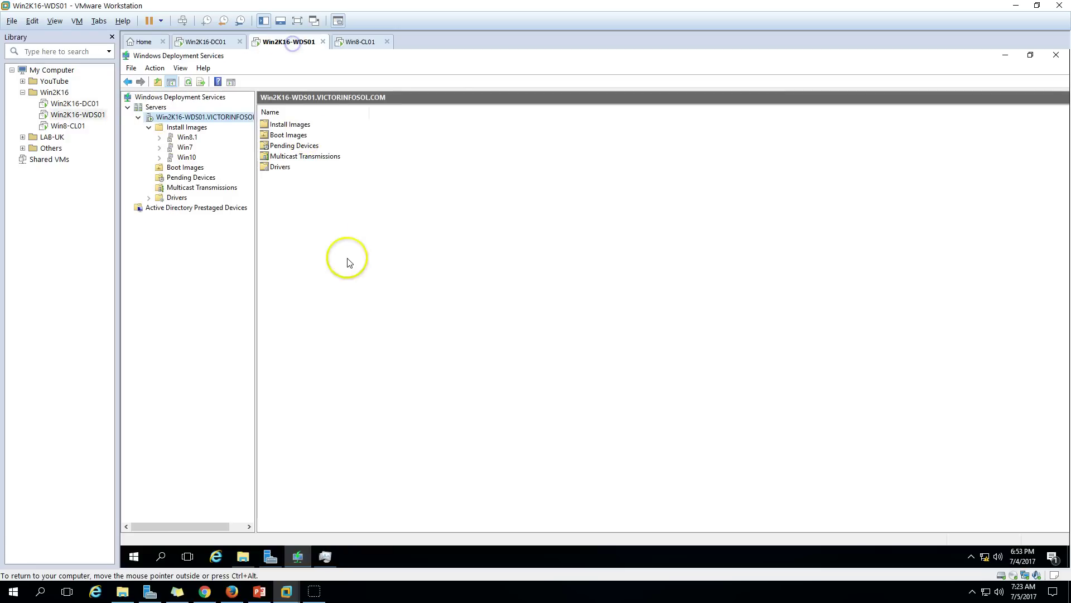
right_click(178, 118)
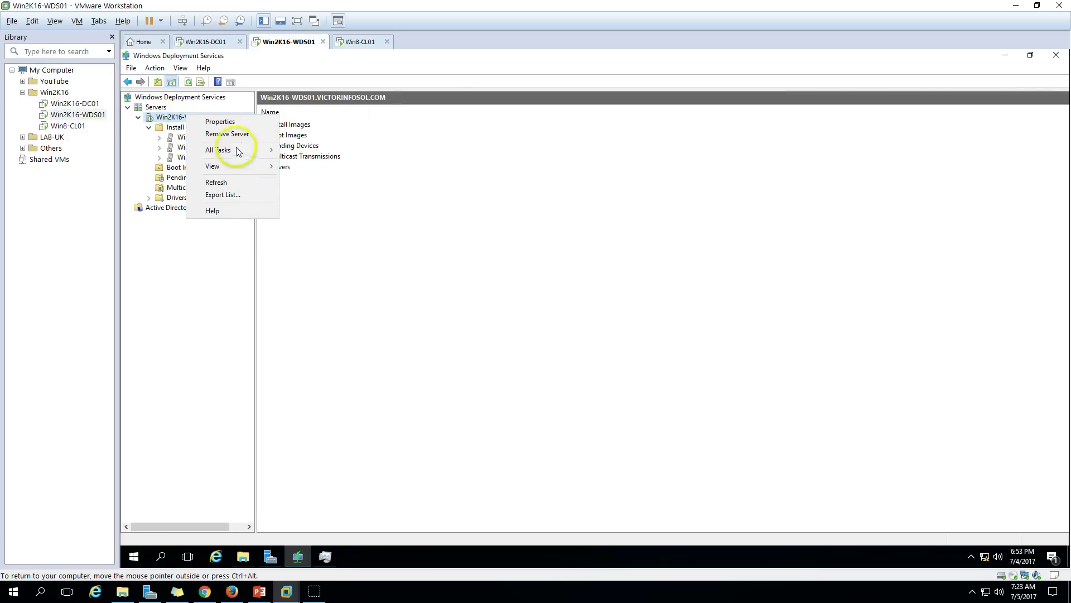
left_click(236, 124)
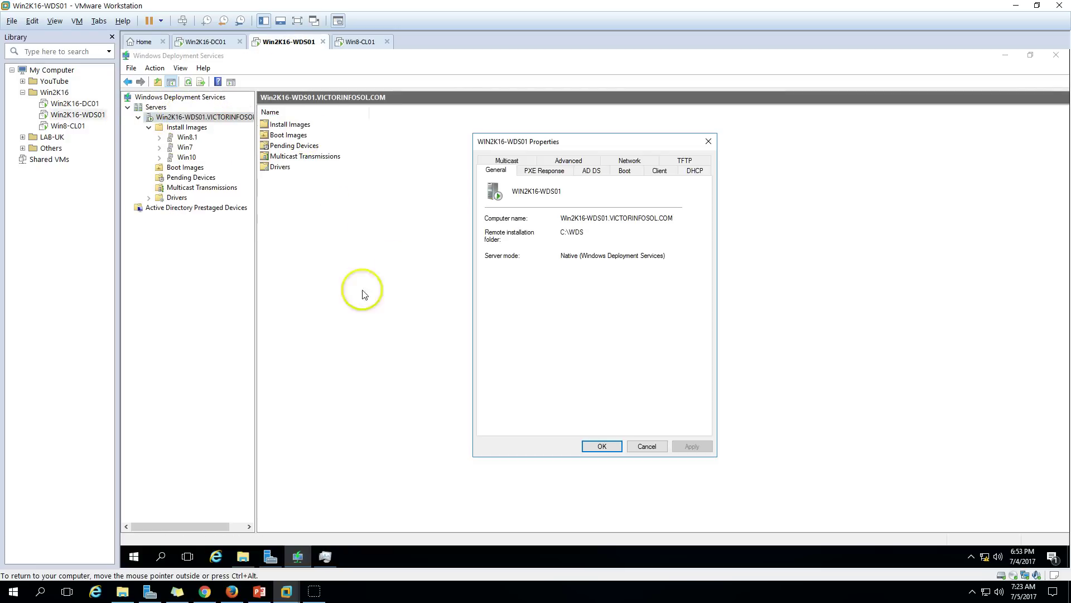
left_click(591, 170)
left_click(629, 347)
key("ctrl+a")
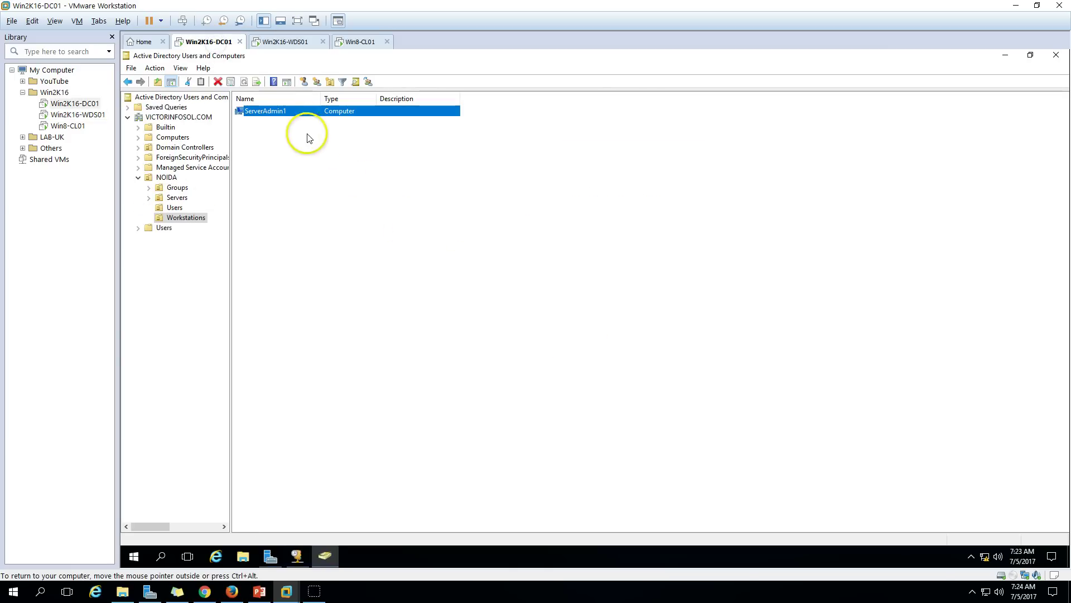
left_click(279, 43)
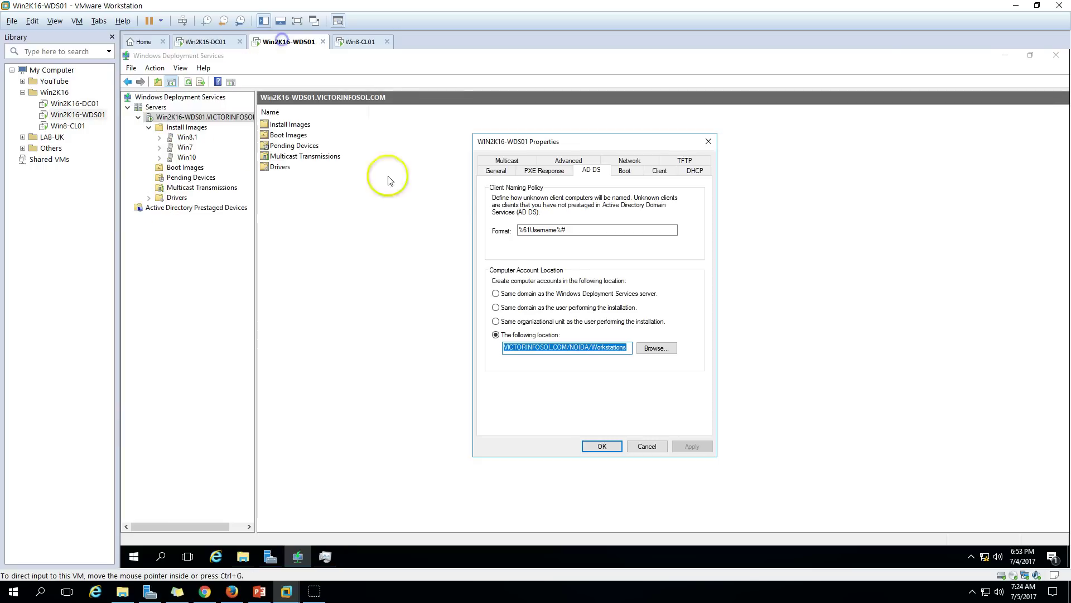
left_click_drag(577, 232, 486, 227)
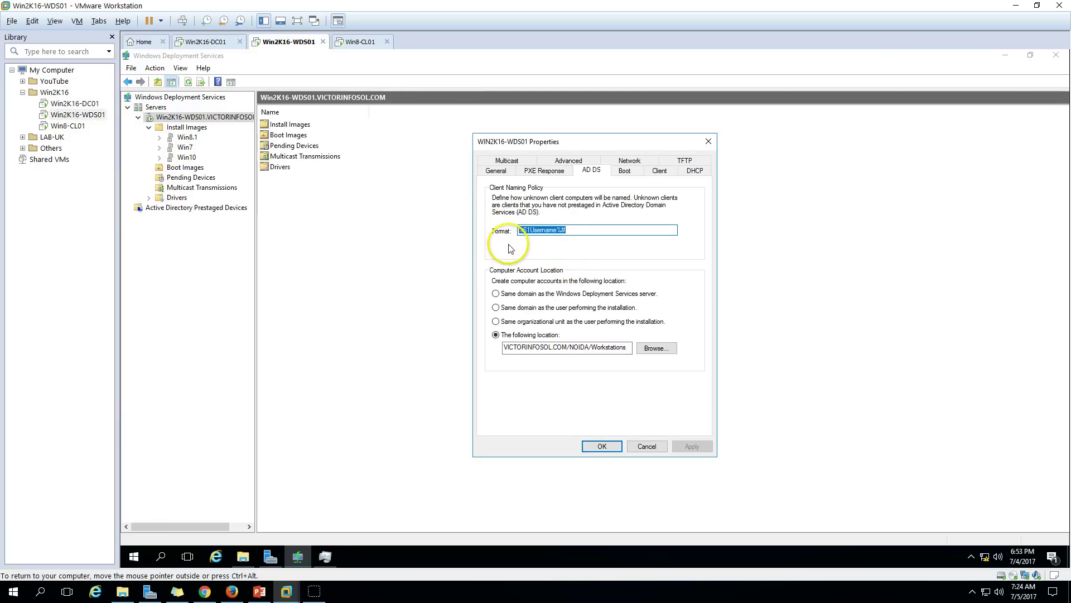
left_click(561, 233)
Close the WDS properties without changes and dismiss the client's VMware Tools log-off prompt.
left_click(215, 42)
left_click(254, 131)
left_click(288, 42)
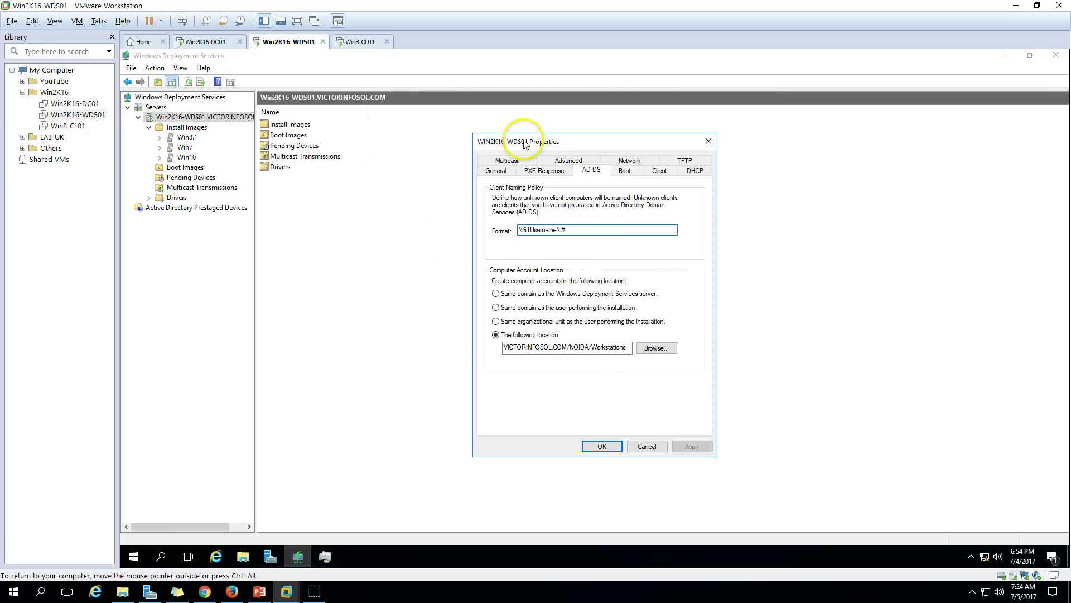
double_click(599, 230)
left_click(649, 446)
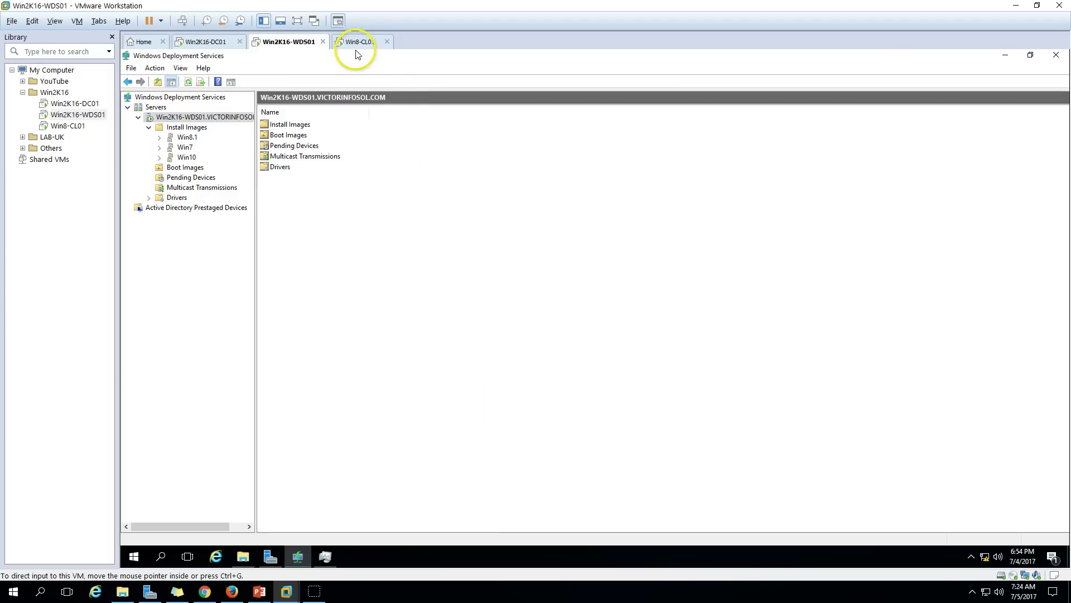
left_click(357, 44)
left_click(697, 346)
Check This PC properties showing computer name ServerAdmin1 in the VICTORINFOSOL.COM domain.
left_click(211, 553)
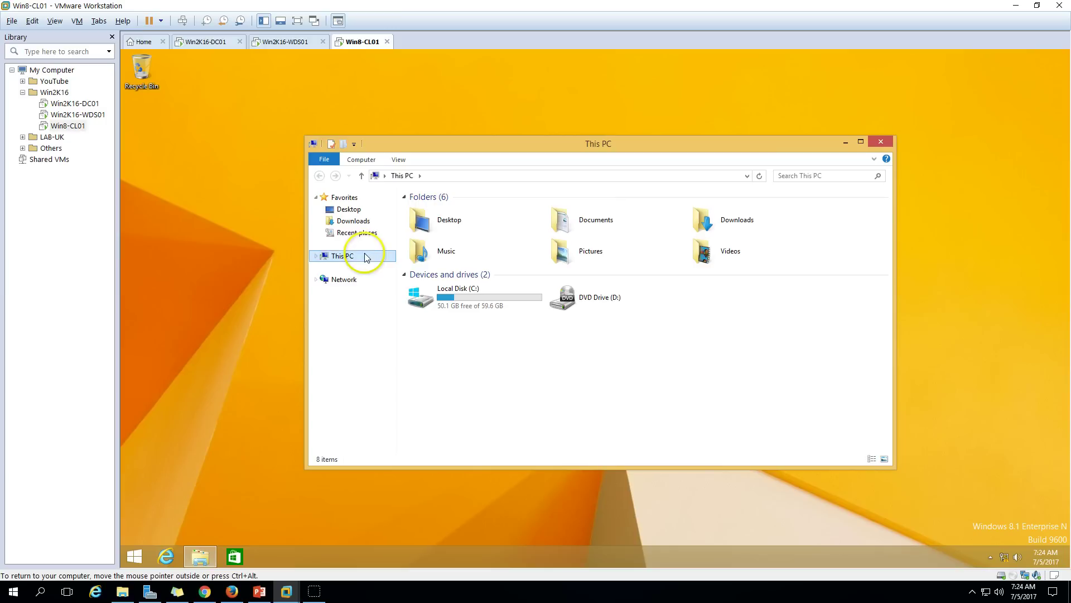
right_click(367, 256)
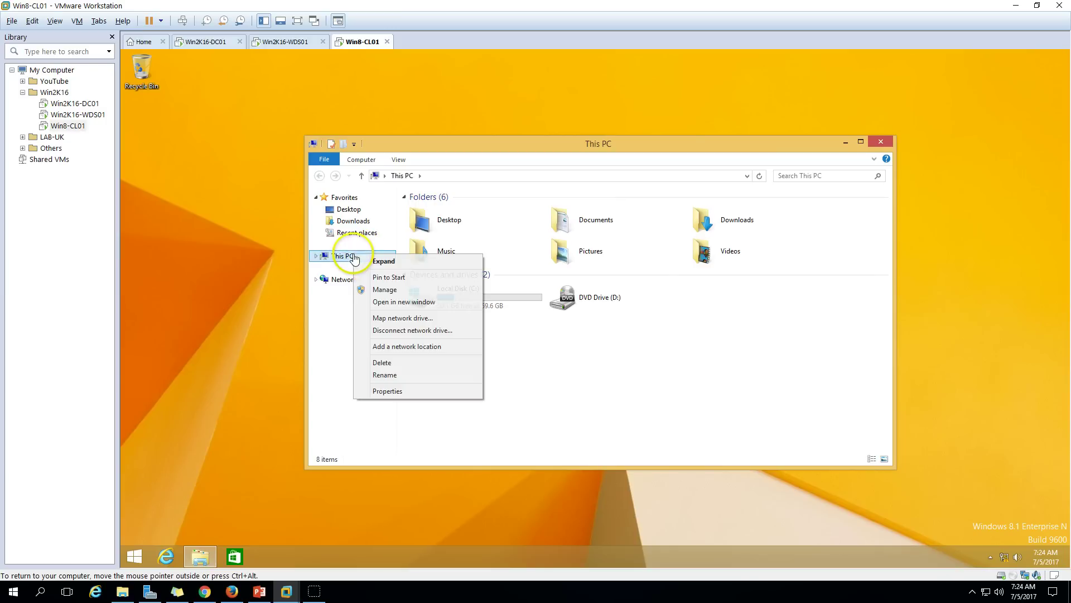
left_click(395, 390)
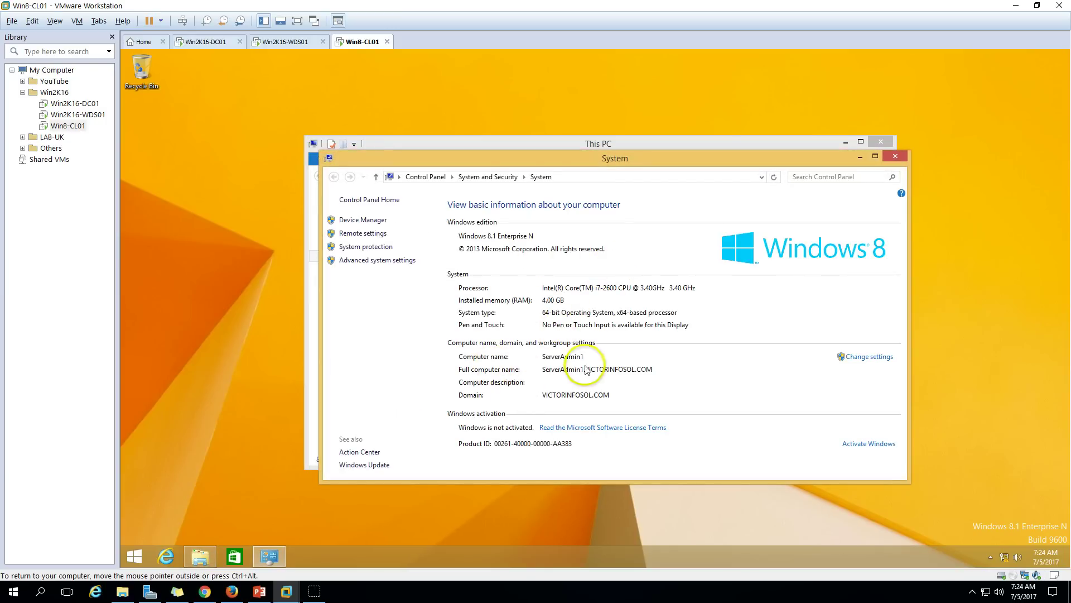
left_click(898, 158)
left_click(886, 141)
Bring up the PowerPoint slide show and return to its title slide.
left_click(284, 42)
left_click(207, 46)
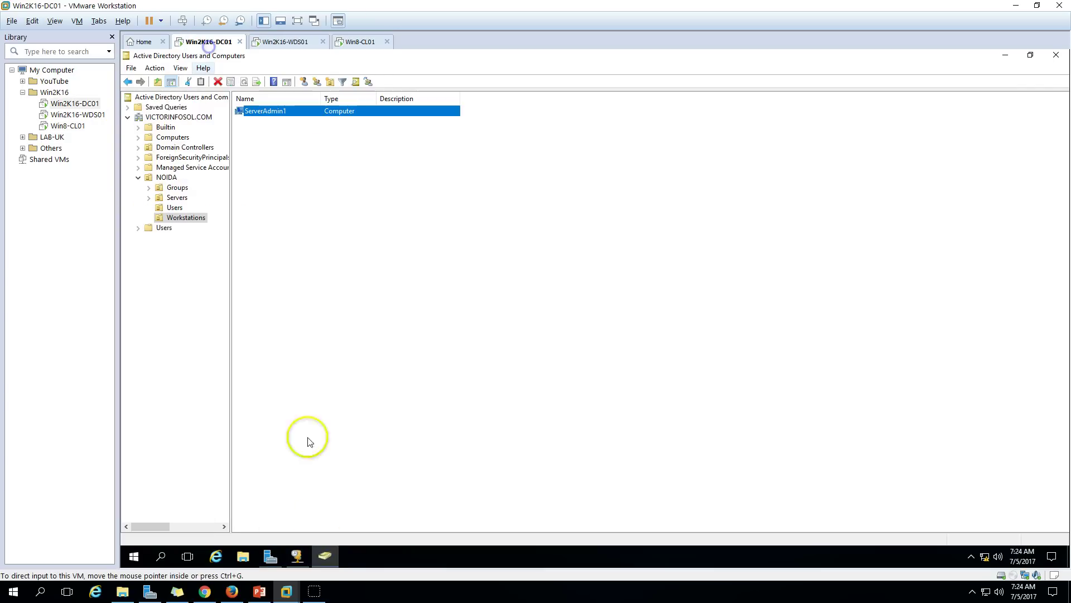
left_click(261, 592)
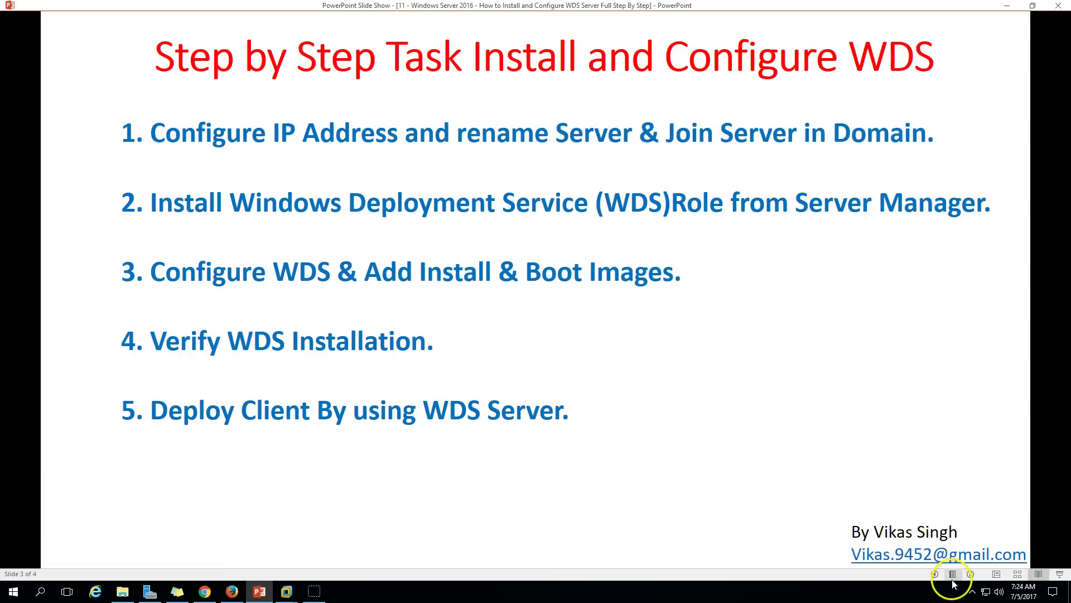
left_click(935, 574)
left_click(935, 574)
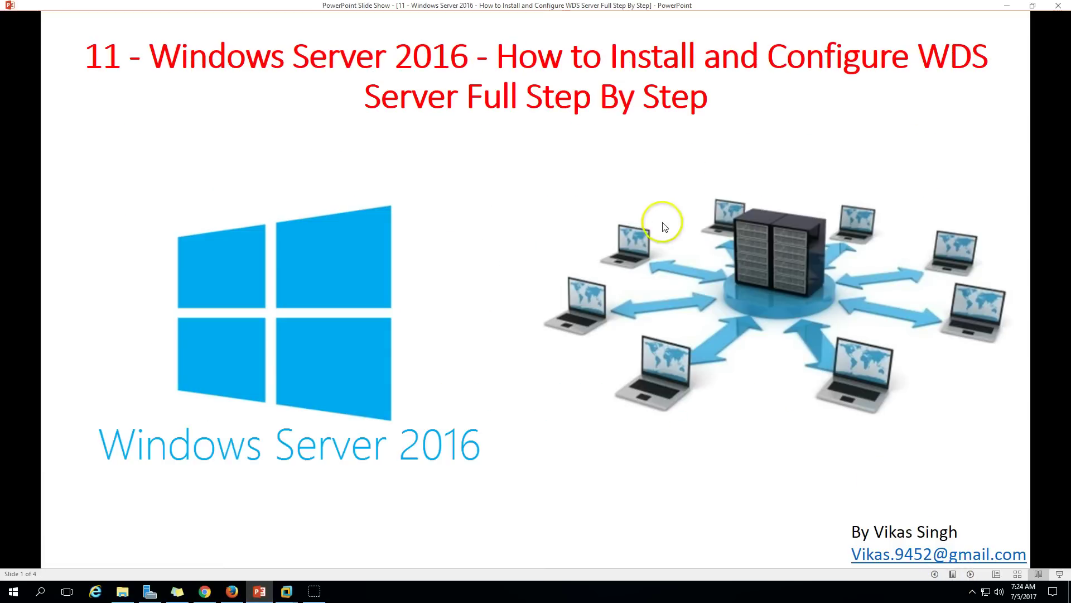